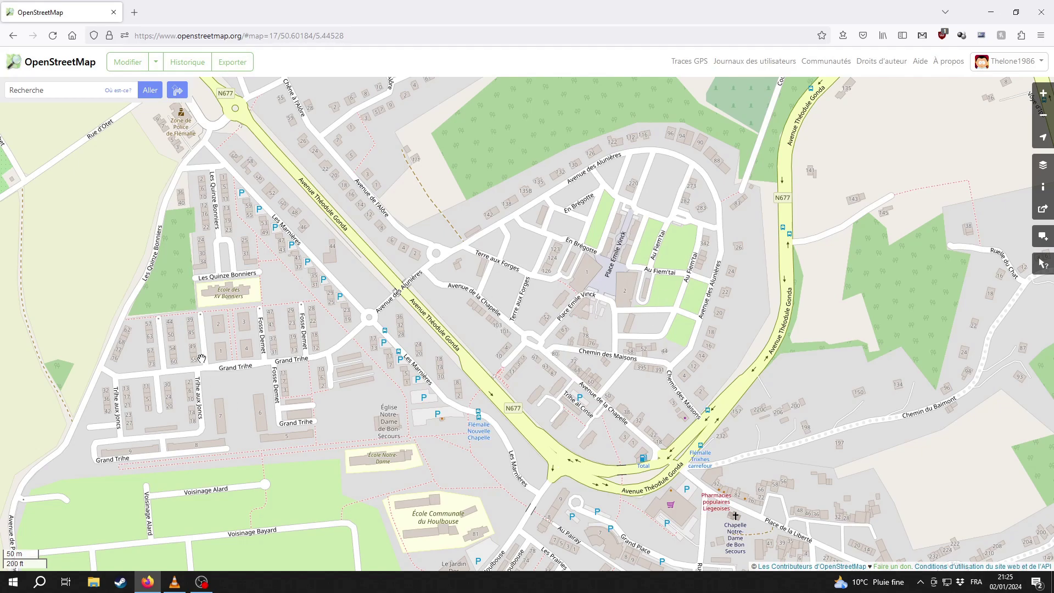
Pan and zoom the map out over the Grand Trihe blocks to the wider Flémalle district.
left_click_drag(202, 358, 403, 327)
scroll(351, 387, "up", 2)
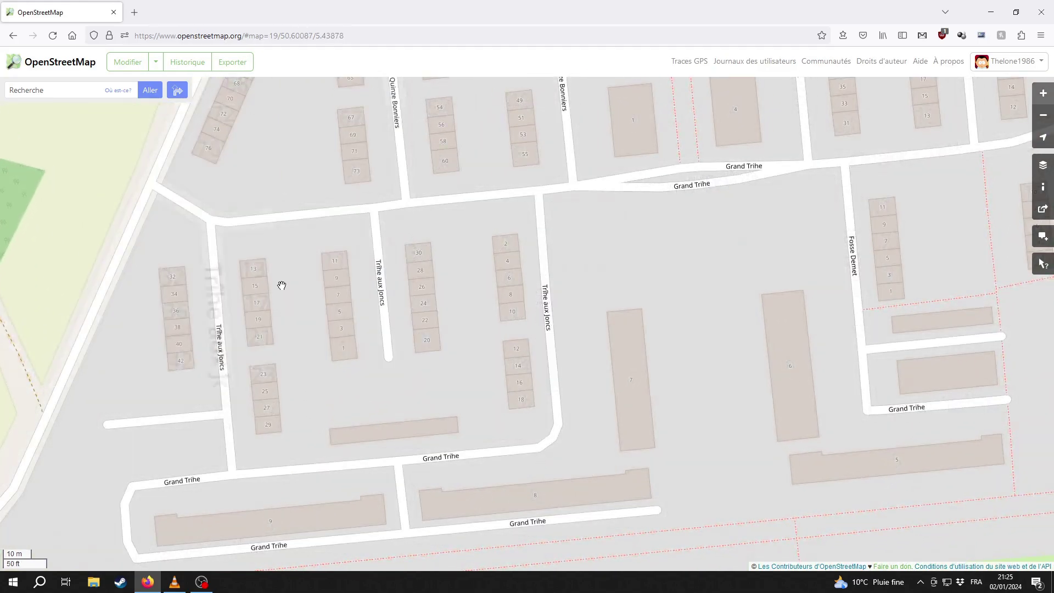
scroll(261, 298, "down", 1)
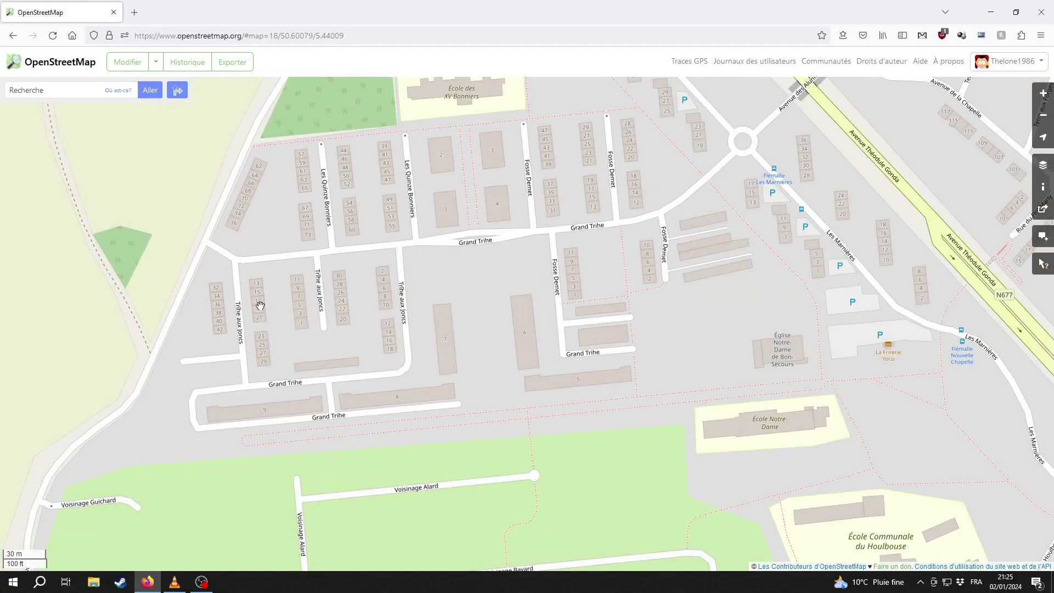
left_click_drag(610, 265, 361, 358)
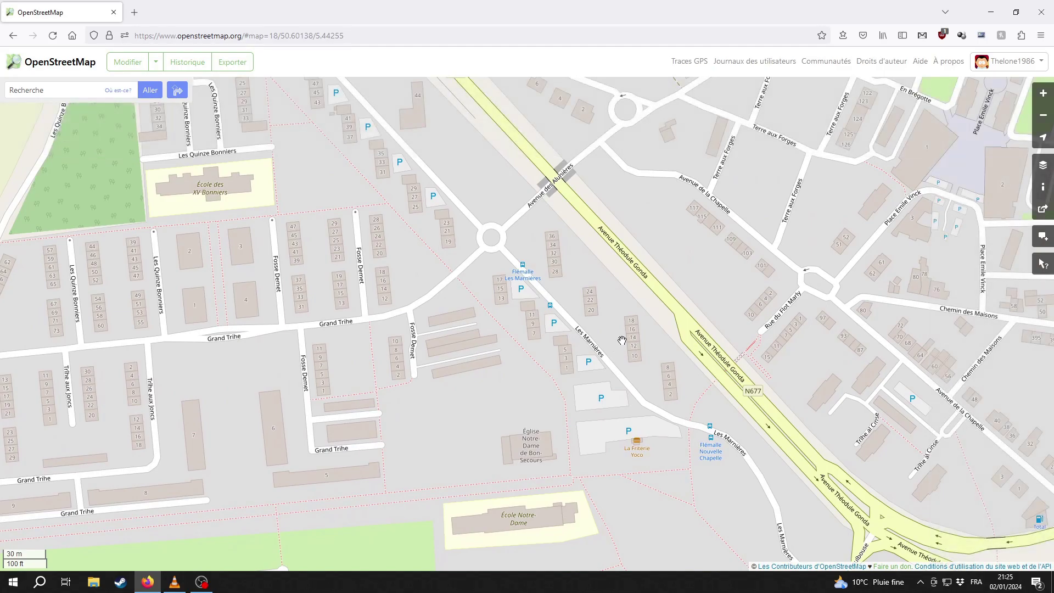
scroll(609, 336, "down", 1)
left_click_drag(697, 336, 482, 395)
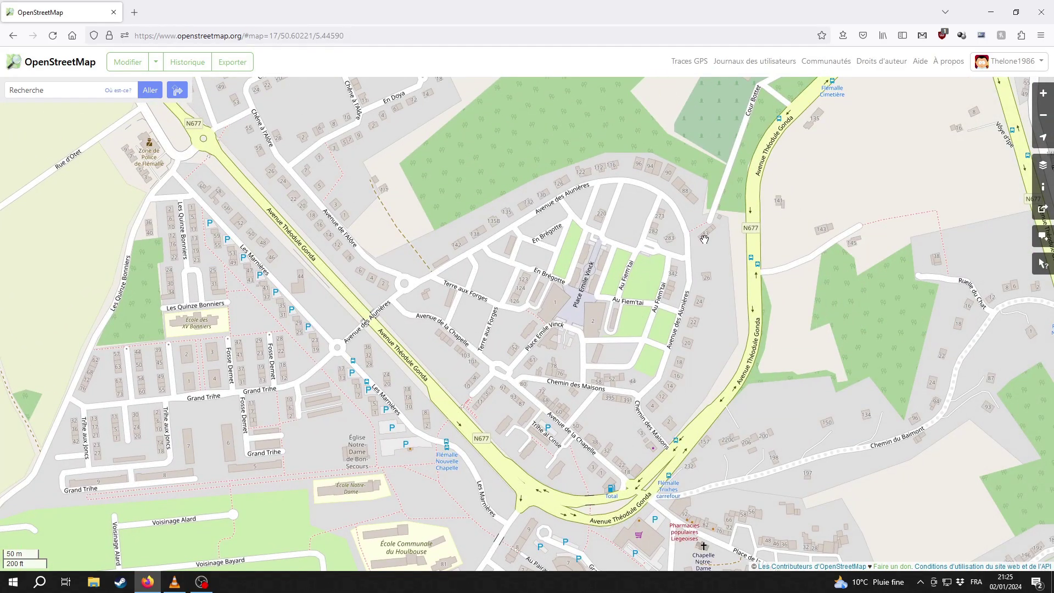
scroll(620, 303, "up", 1)
Centre Place Emile Vinck, frame the Avenue des Alumères loop and open it in the iD editor.
left_click_drag(566, 232, 605, 299)
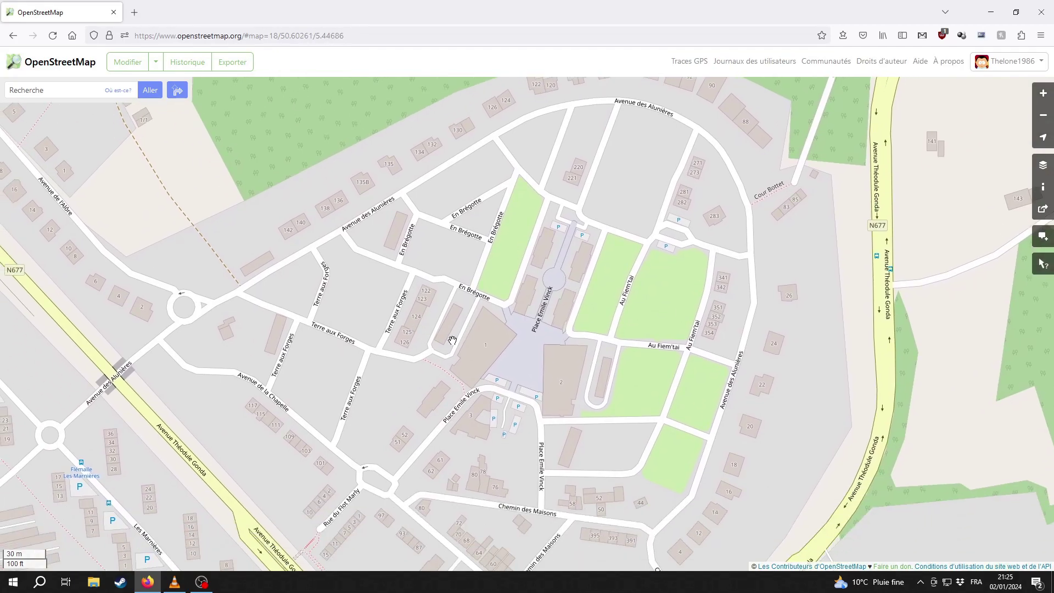
left_click_drag(463, 347, 531, 350)
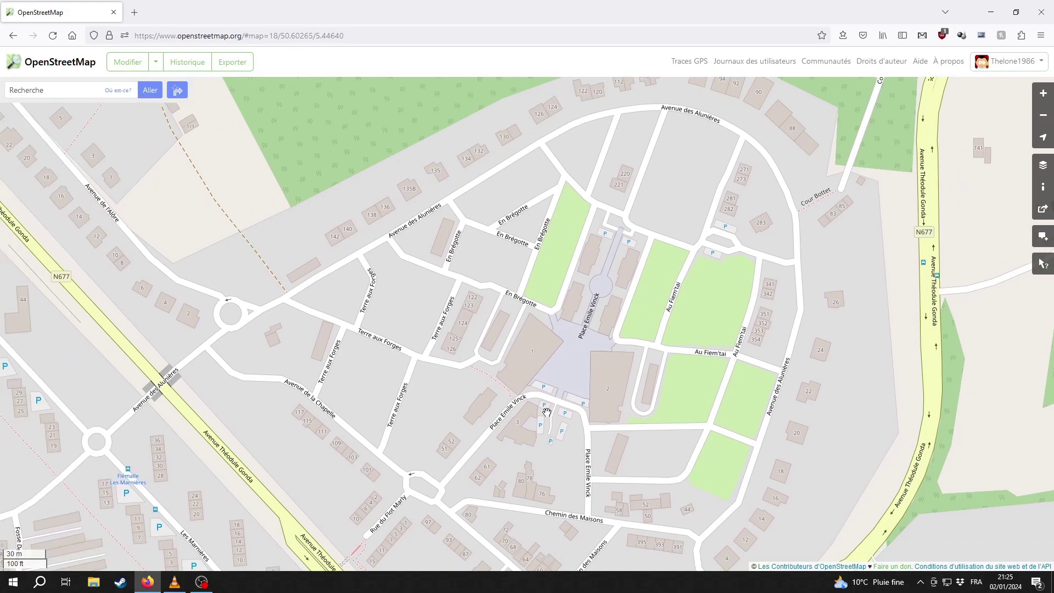
scroll(548, 407, "down", 1)
scroll(574, 346, "up", 1)
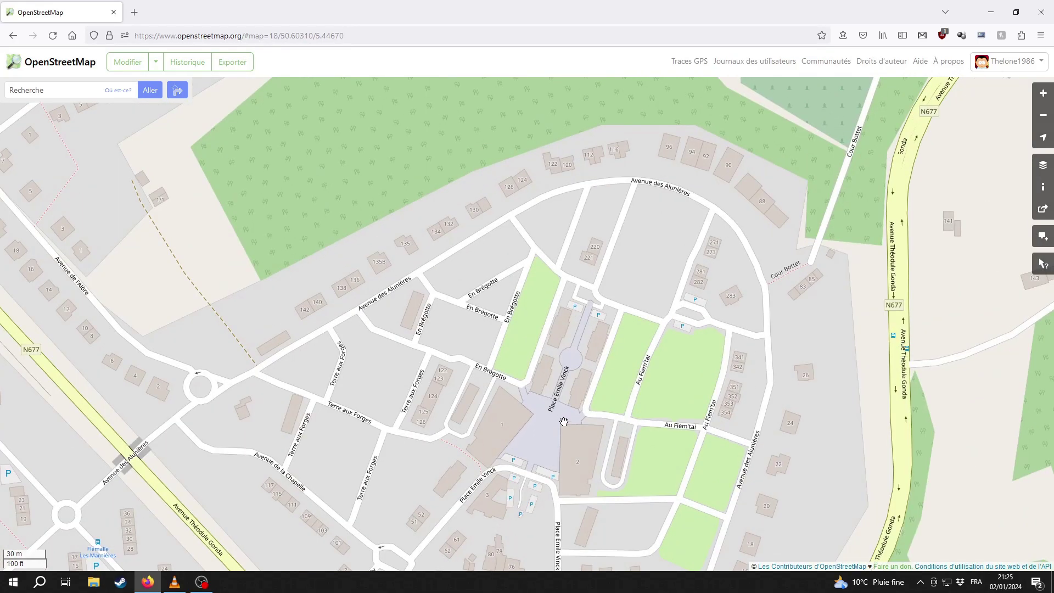
left_click_drag(175, 213, 175, 148)
left_click(127, 62)
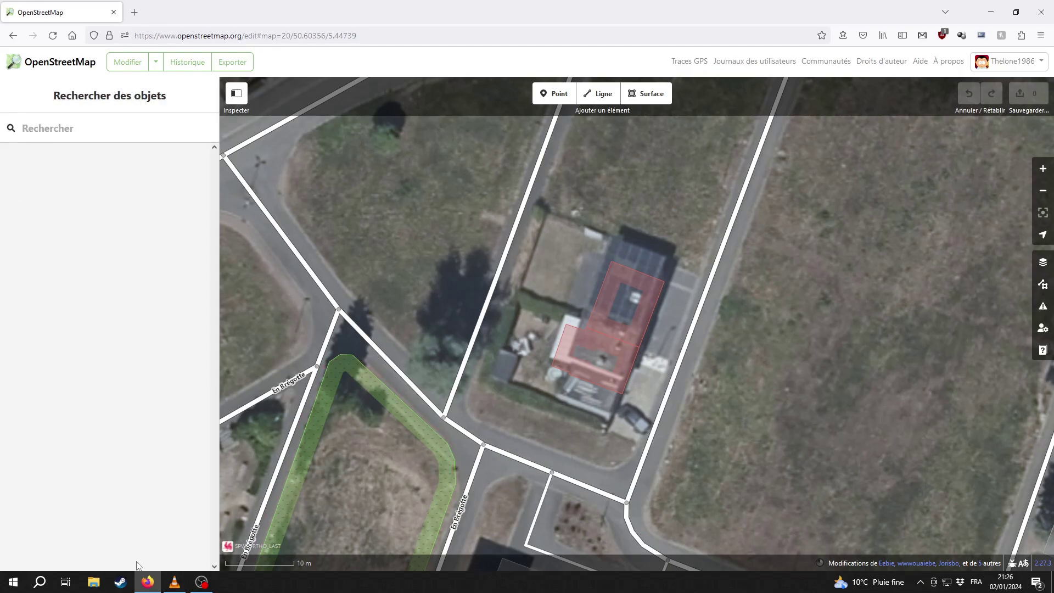
Check the reference tutorial video in VLC, then bring up the background imagery list.
left_click(174, 582)
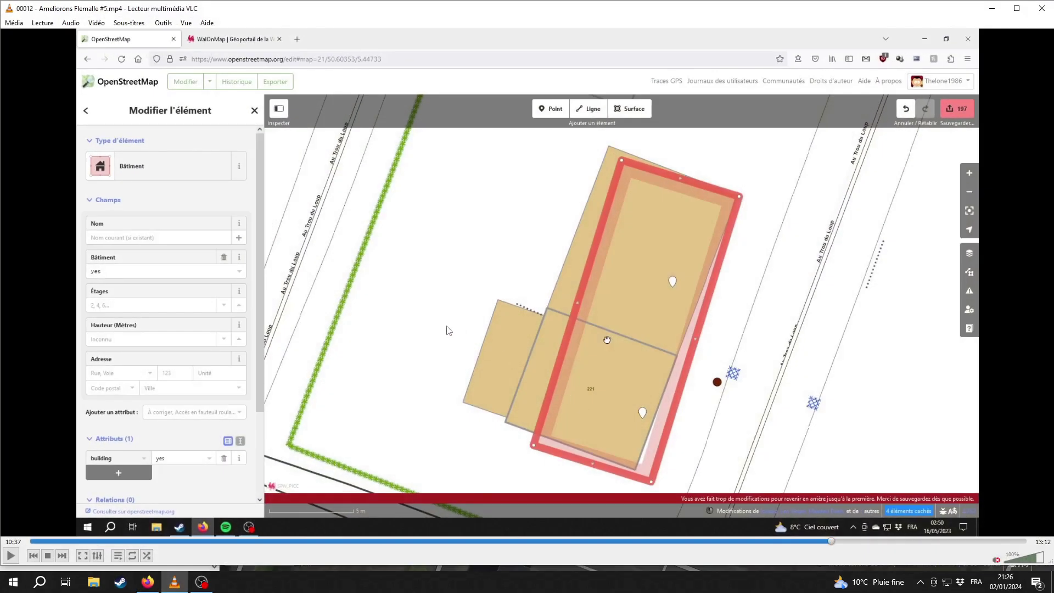
left_click(147, 582)
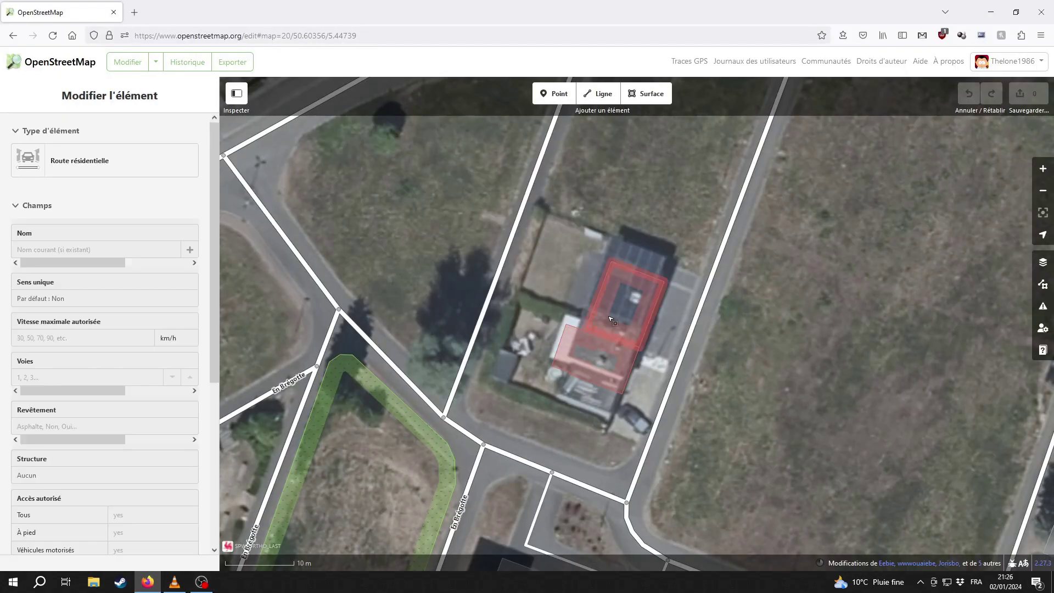
left_click(1043, 262)
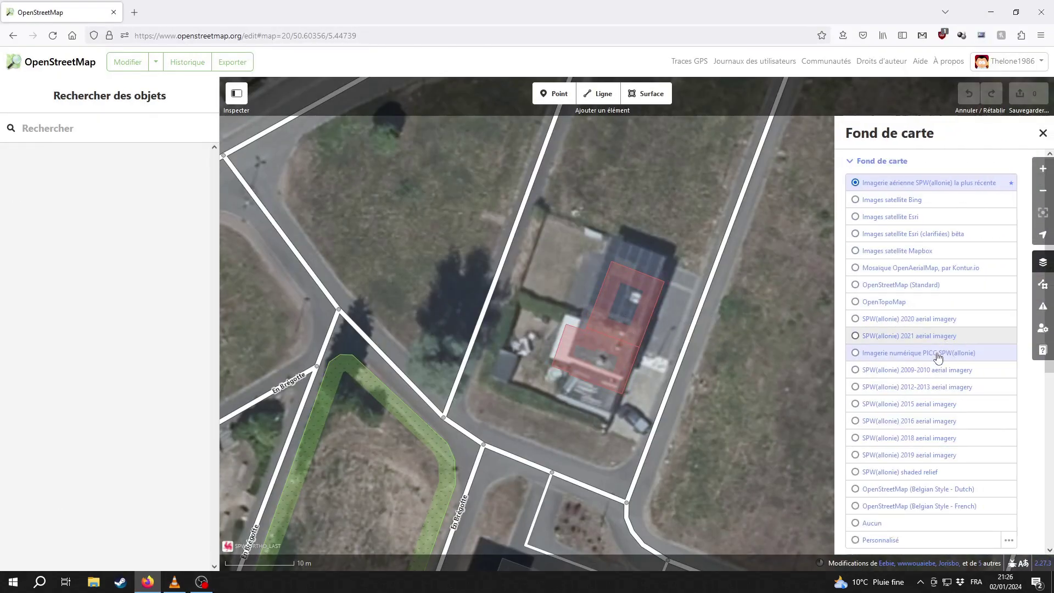
Use 'Imagerie numérique PICC SPW(allonie)' as background and centre the view on building 221.
left_click(941, 352)
left_click(174, 582)
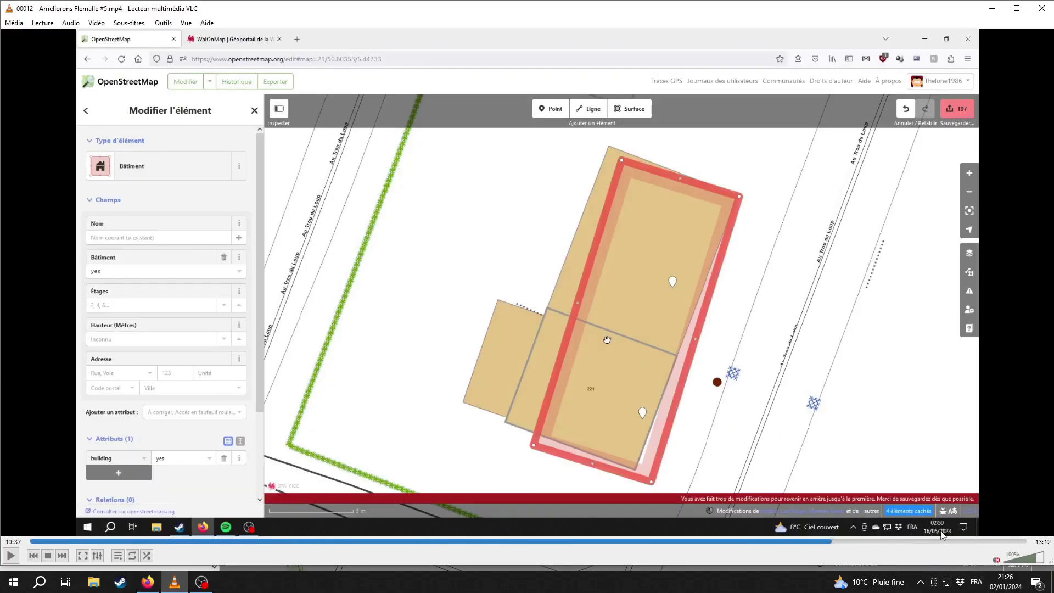
key("alt+Tab")
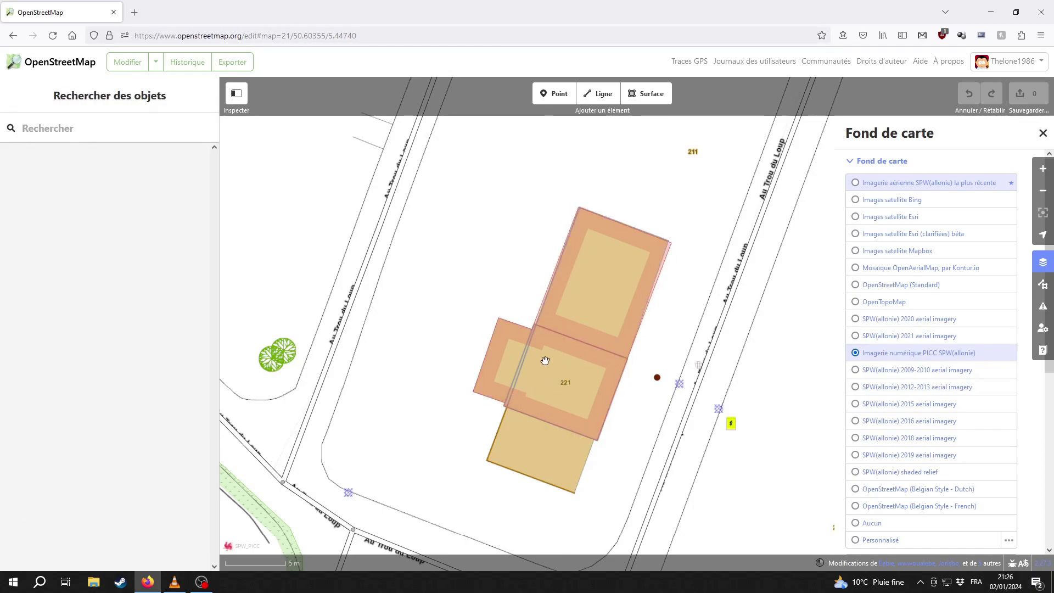
left_click_drag(455, 415, 490, 392)
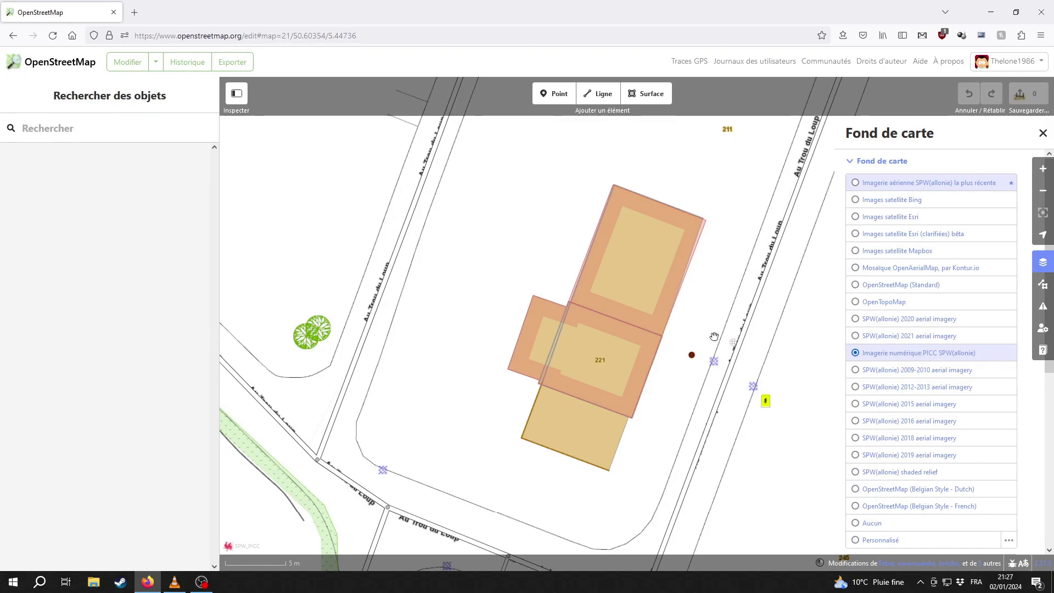
left_click_drag(710, 335, 672, 335)
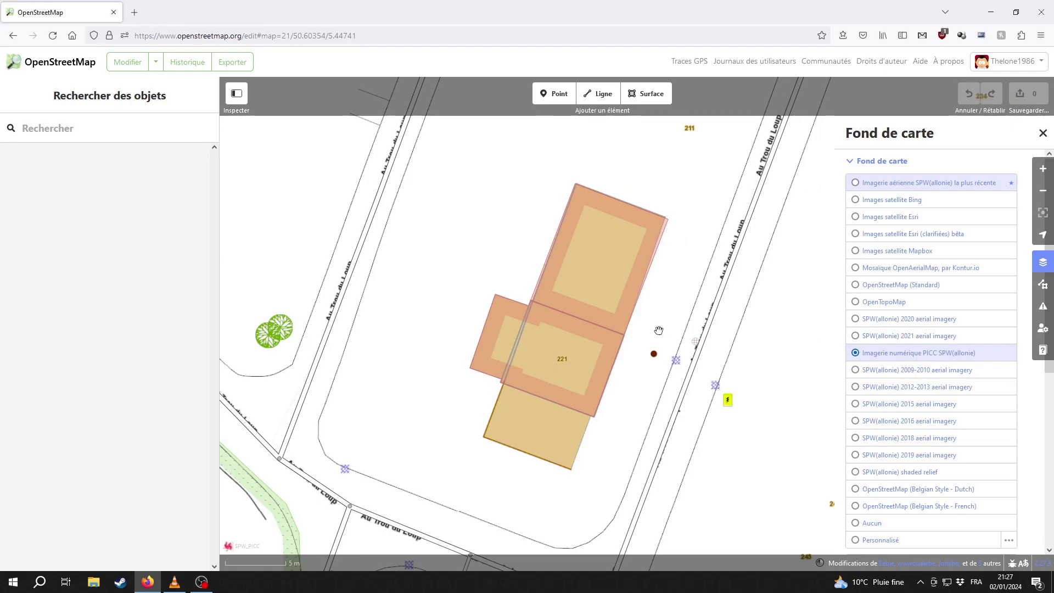
Zoom in, briefly select the upper building, and consult the tutorial video.
scroll(649, 225, "up", 5)
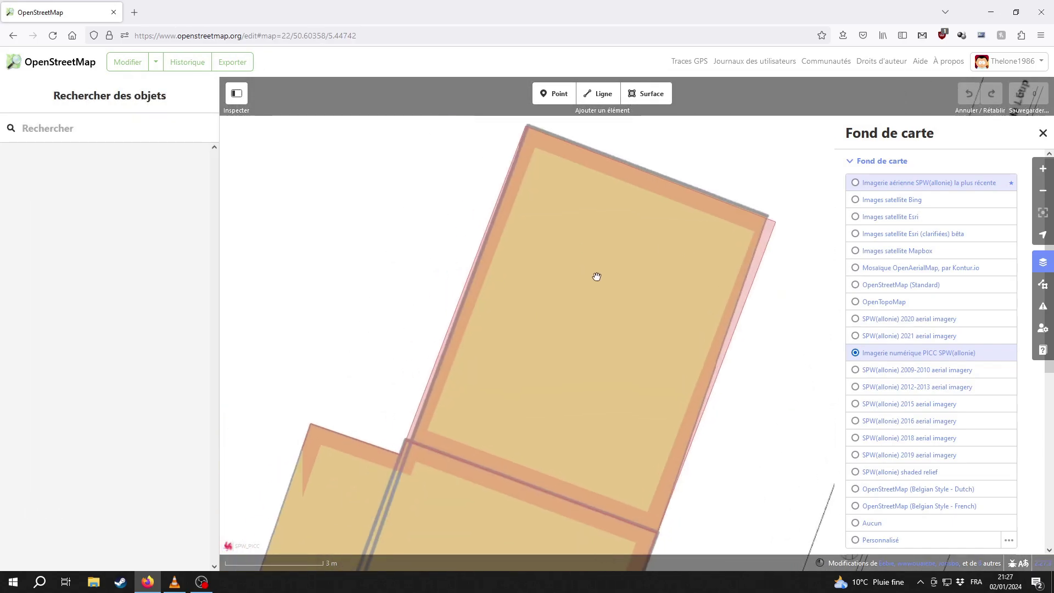
left_click(563, 340)
key("Escape")
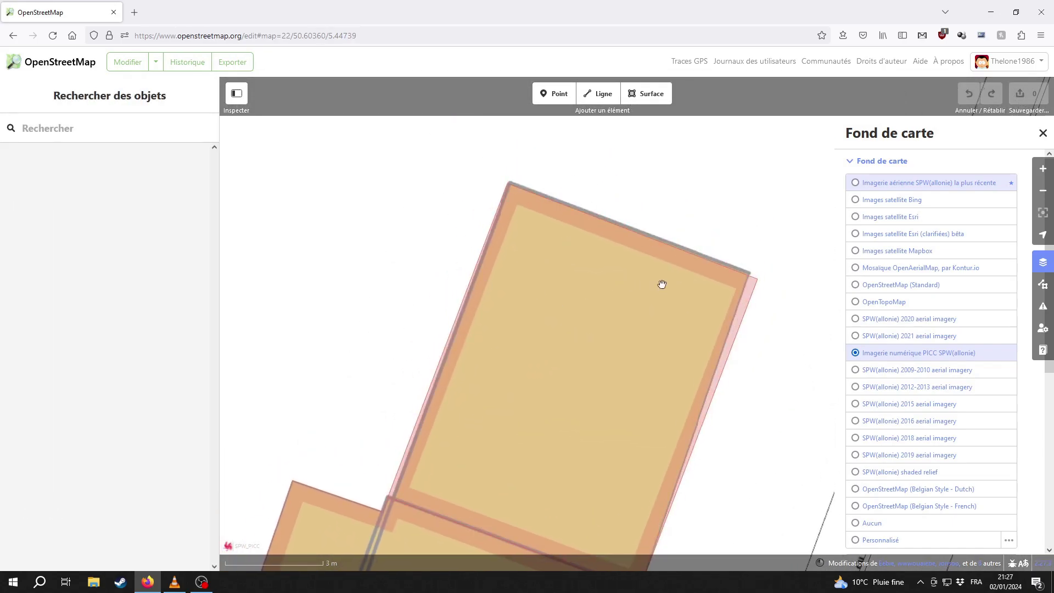
scroll(705, 288, "down", 4)
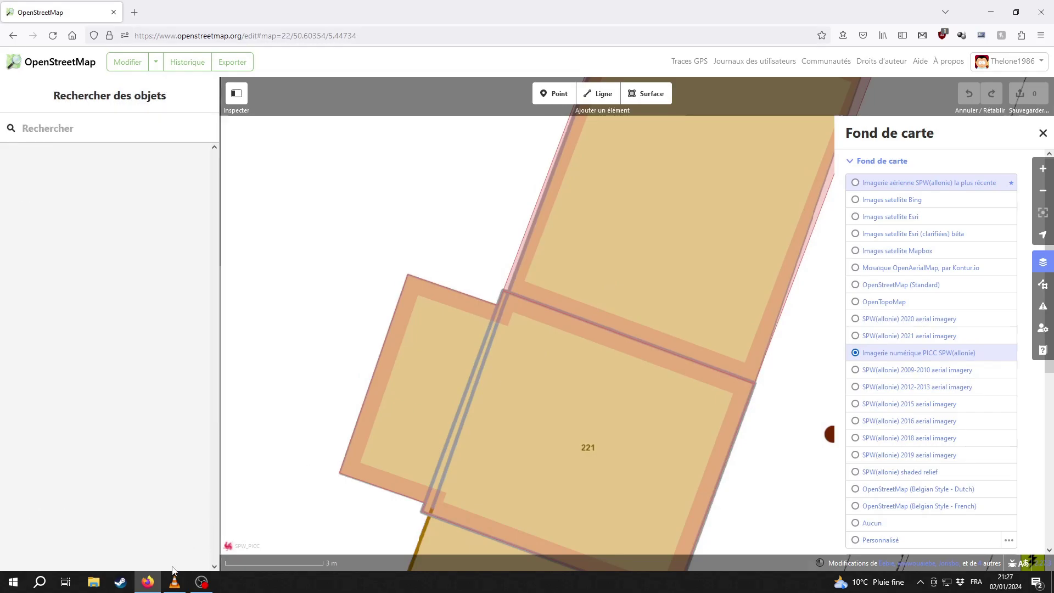
key("alt+Tab")
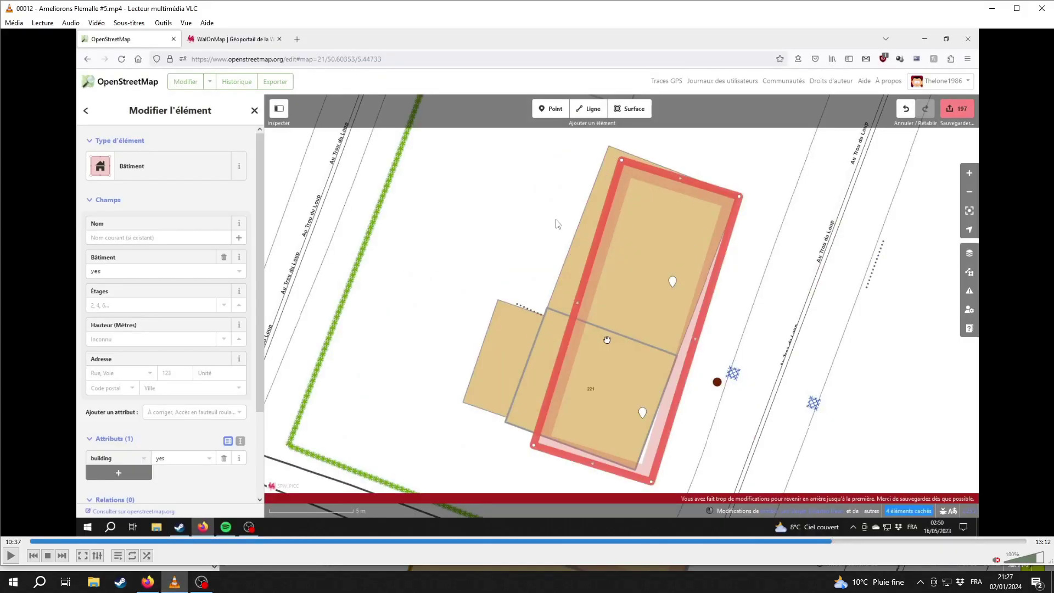
left_click(147, 581)
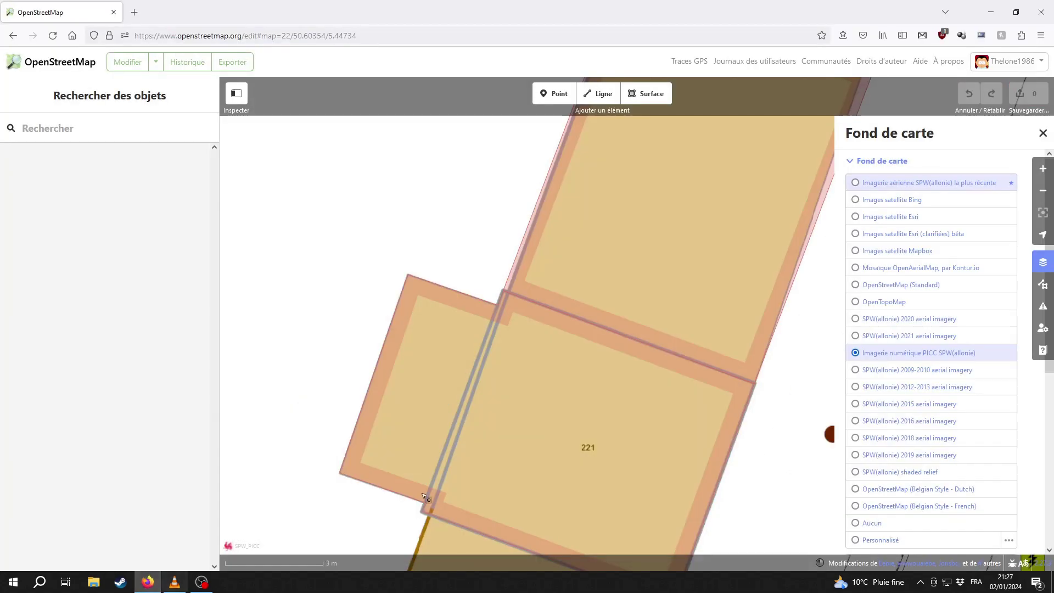
scroll(548, 302, "down", 3)
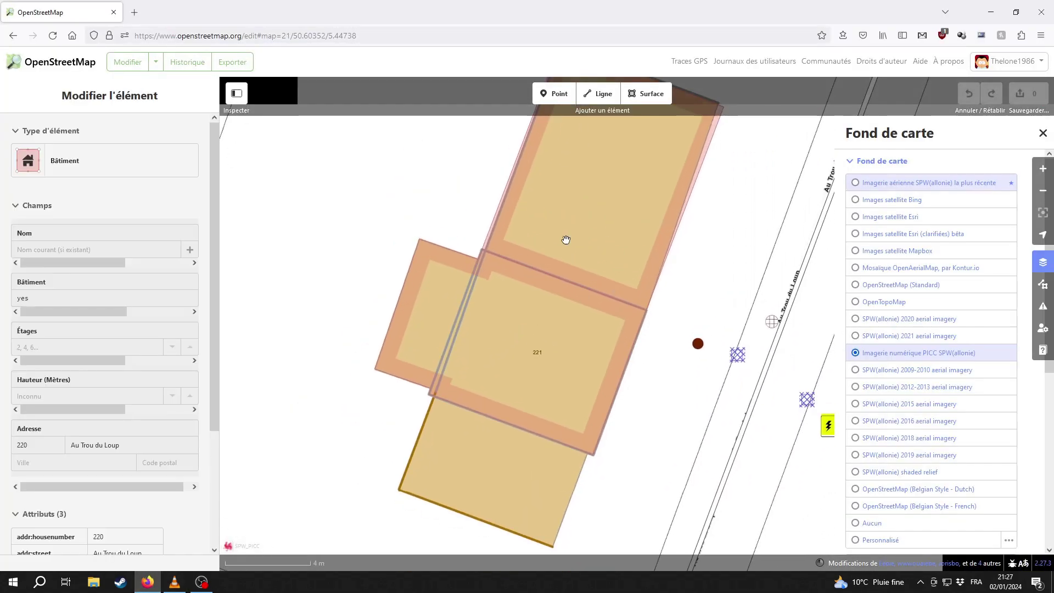
scroll(618, 159, "up", 3)
Select building 220 and pan along its top and right corners.
left_click(537, 186)
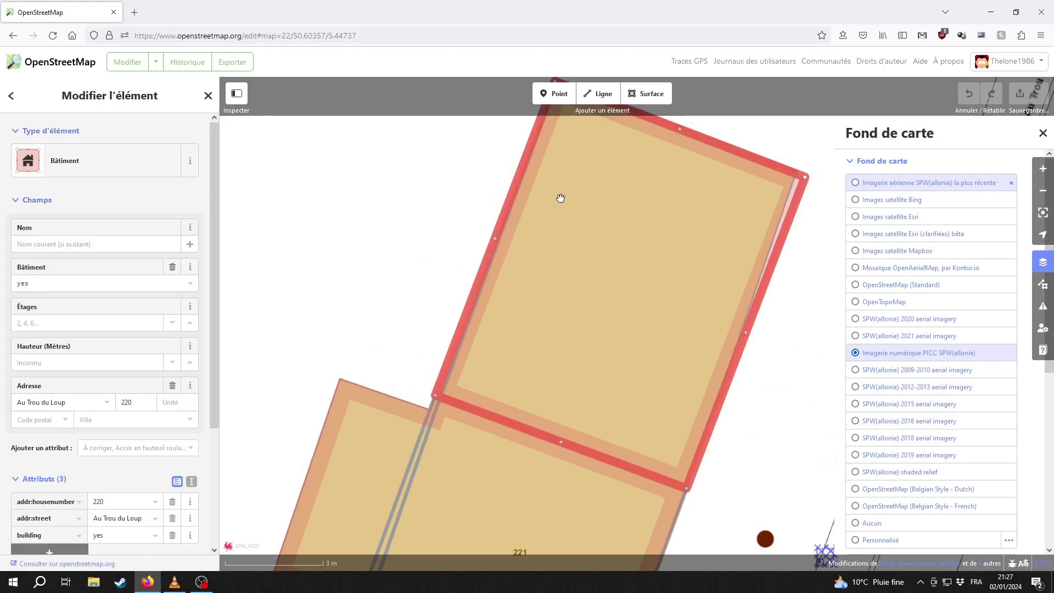
left_click_drag(567, 206, 560, 277)
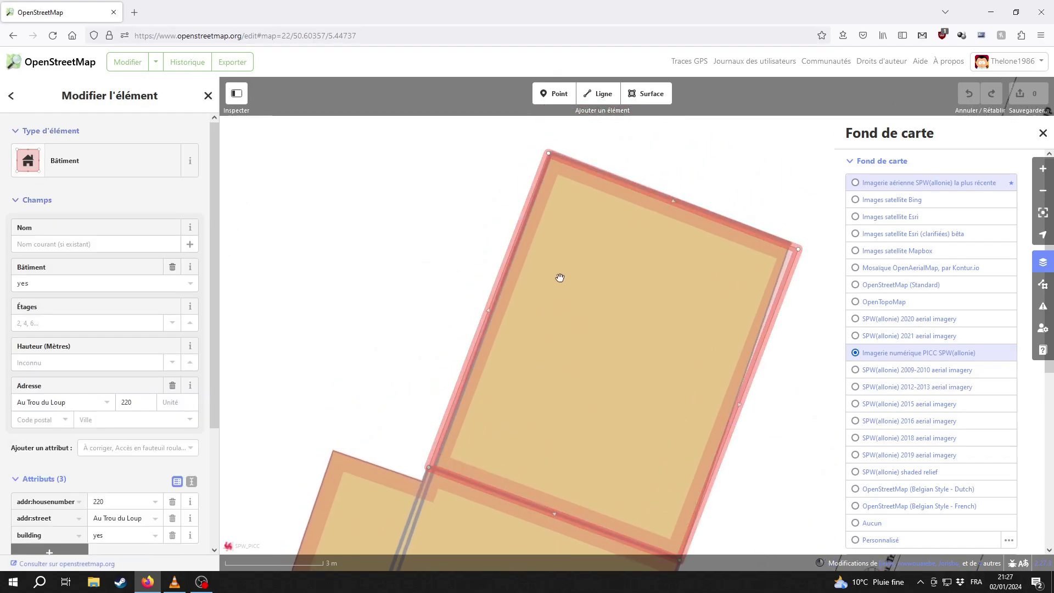
scroll(574, 206, "up", 5)
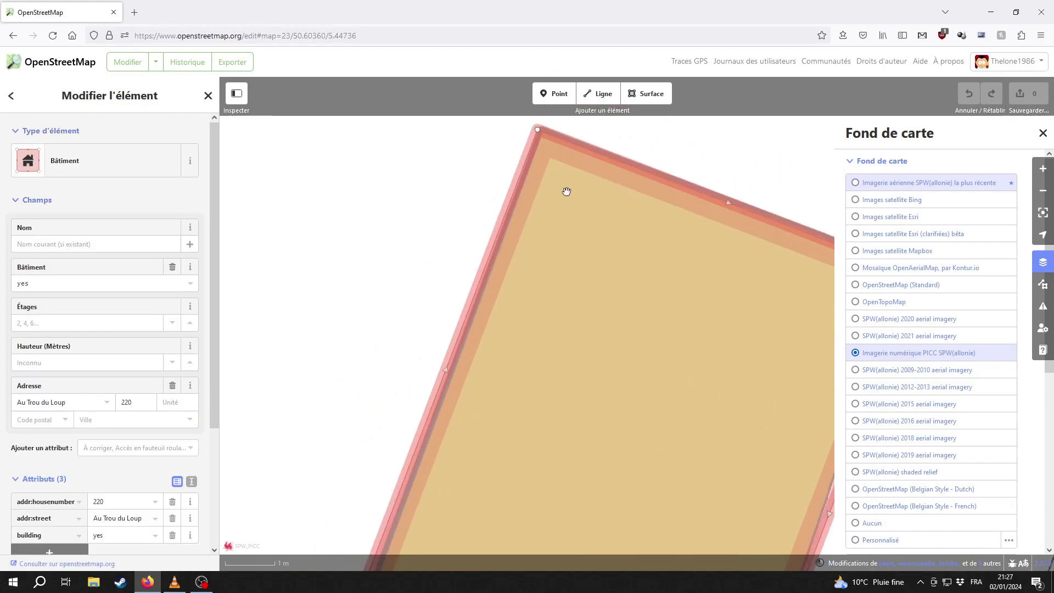
left_click_drag(424, 507, 551, 384)
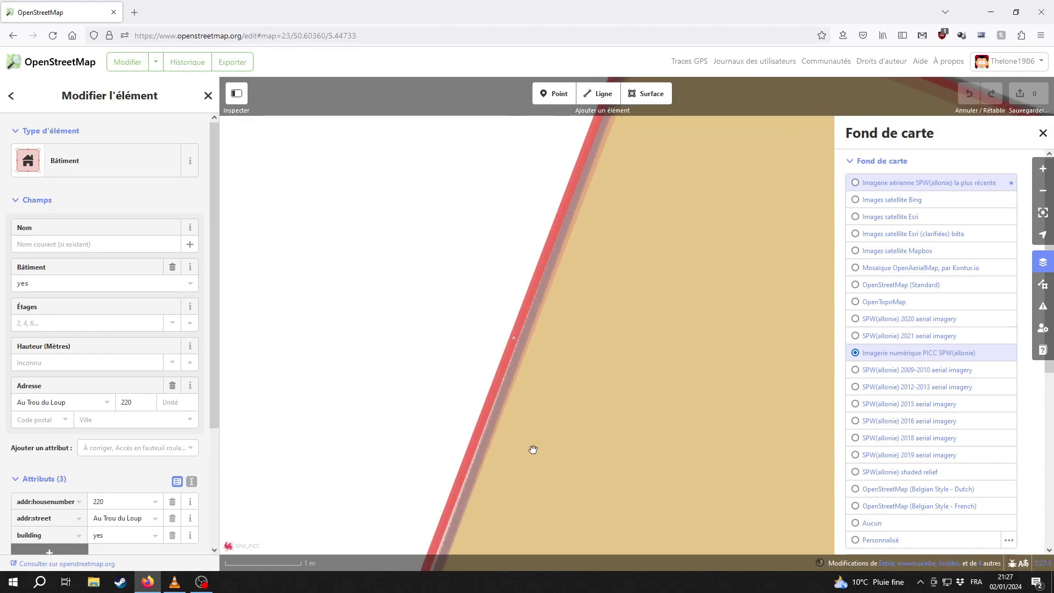
left_click(535, 447)
left_click_drag(627, 314, 513, 520)
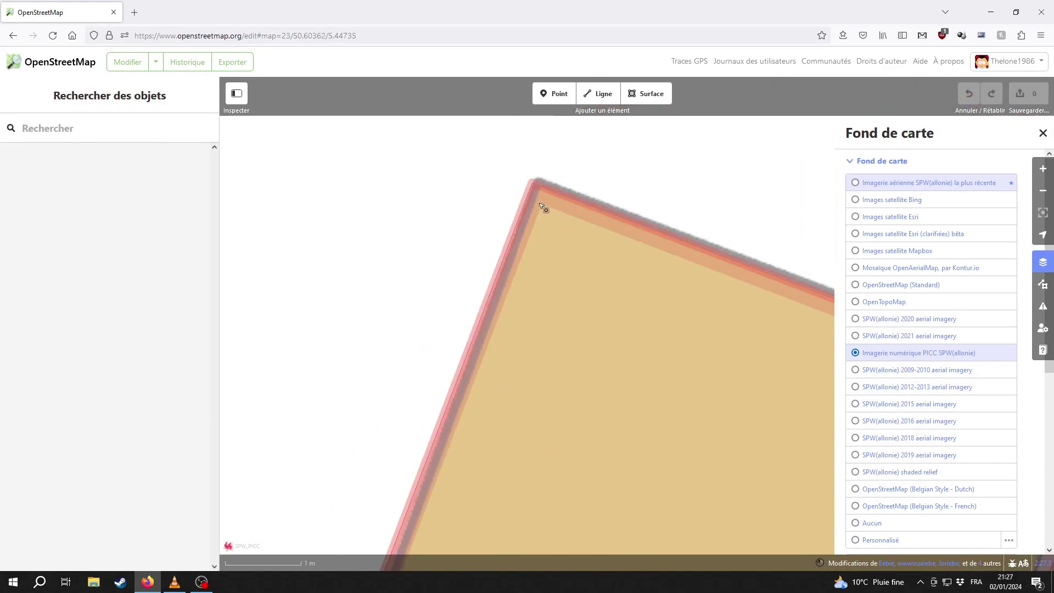
left_click_drag(613, 342, 407, 252)
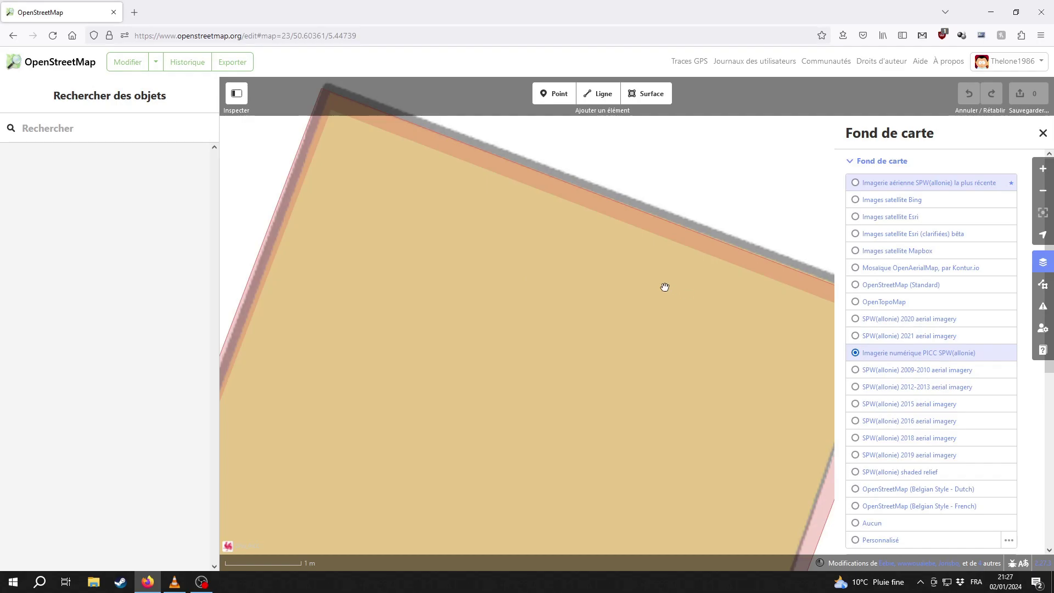
left_click_drag(679, 292, 437, 223)
left_click_drag(668, 374, 671, 256)
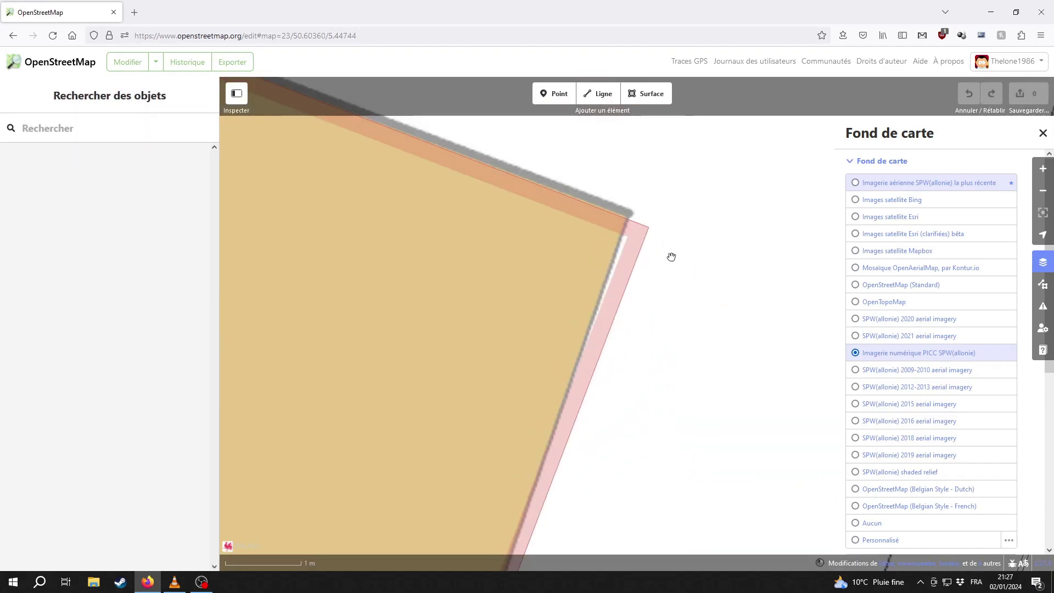
Pan to building 220's left edge and lower-left corner, then zoom to its top-right corner.
left_click_drag(462, 318, 766, 369)
left_click_drag(334, 411, 561, 276)
left_click_drag(403, 527, 527, 326)
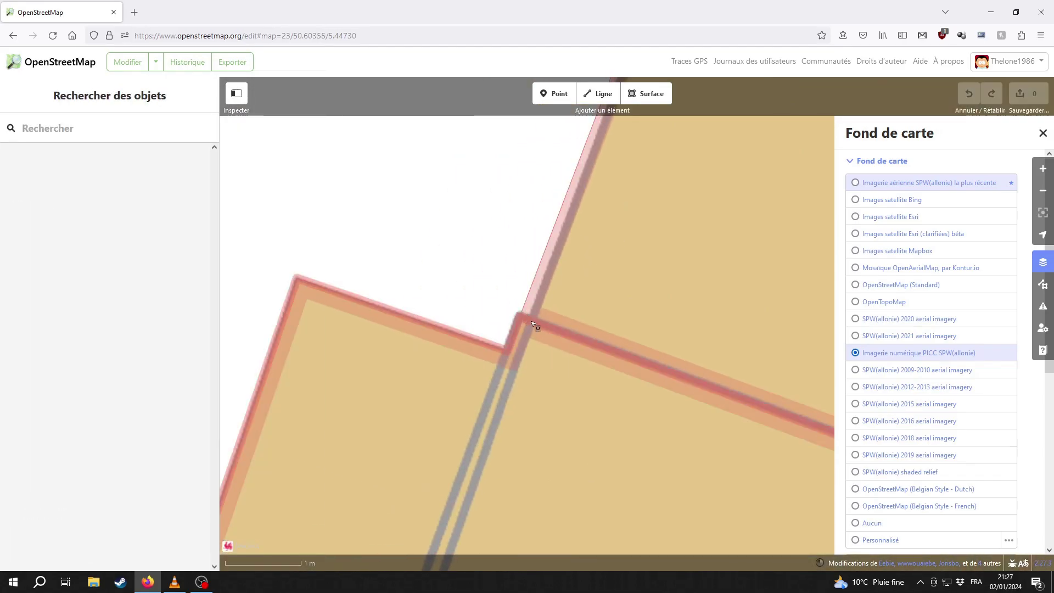
left_click_drag(521, 333, 524, 371)
scroll(533, 349, "down", 5)
left_click_drag(665, 255, 506, 428)
scroll(635, 315, "up", 4)
scroll(631, 324, "up", 2)
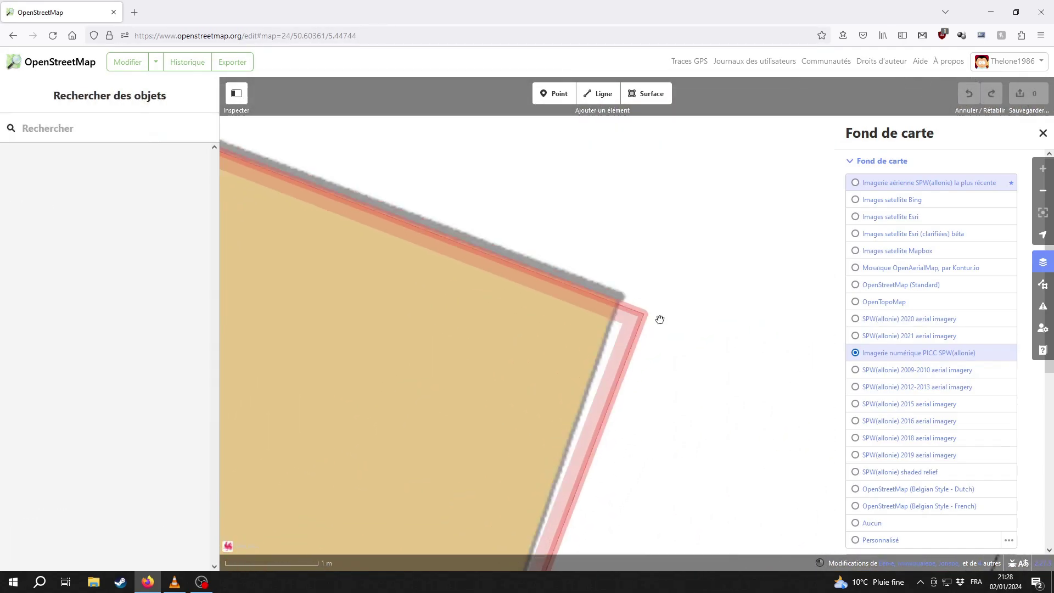
Drag building 220's corner vertices onto the PICC outline.
left_click(646, 314)
left_click_drag(646, 316, 596, 328)
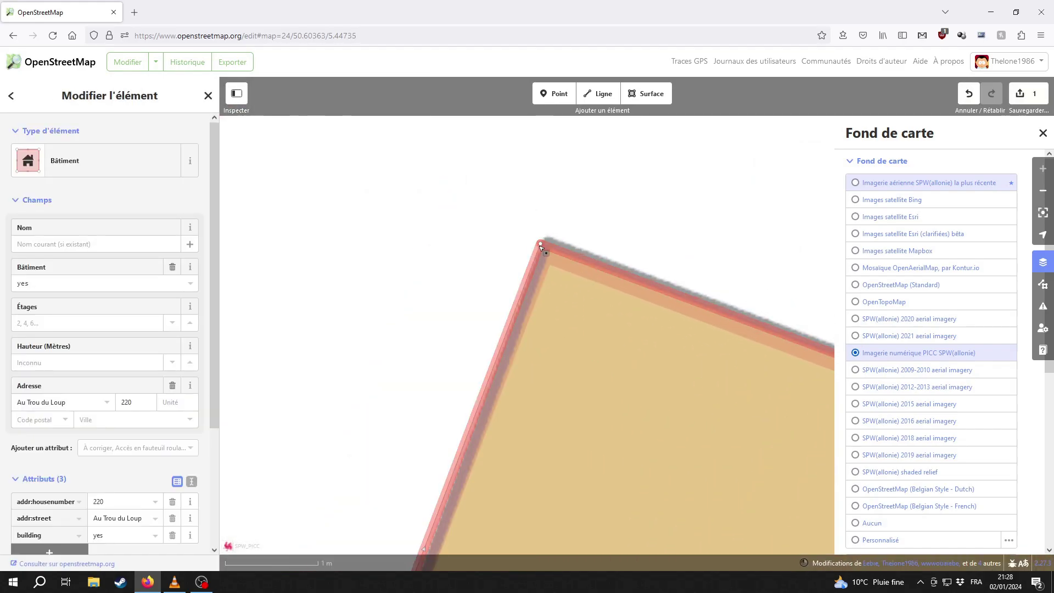
left_click_drag(542, 240, 537, 259)
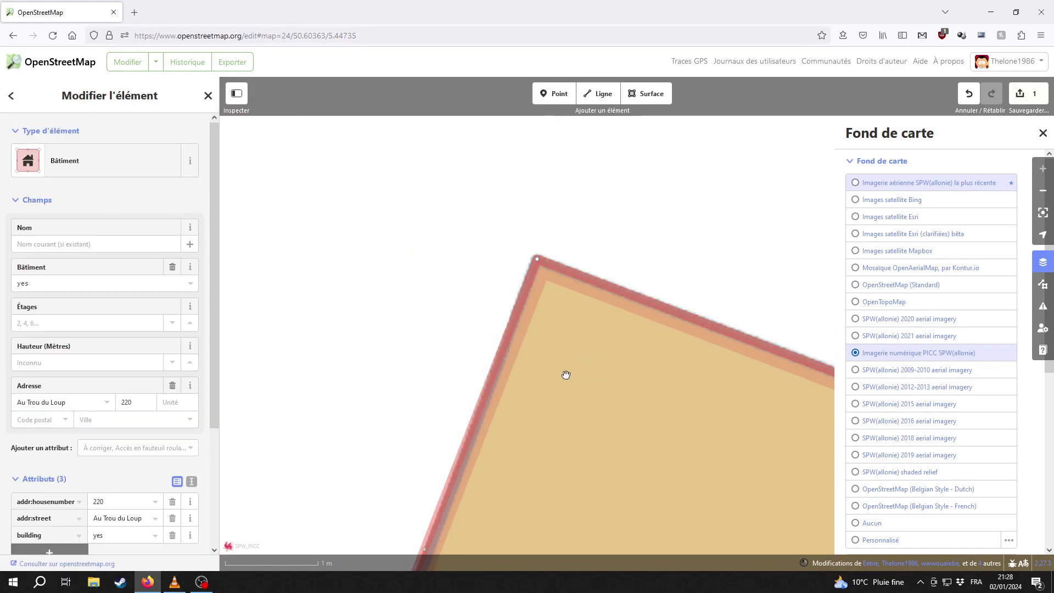
left_click_drag(564, 374, 620, 207)
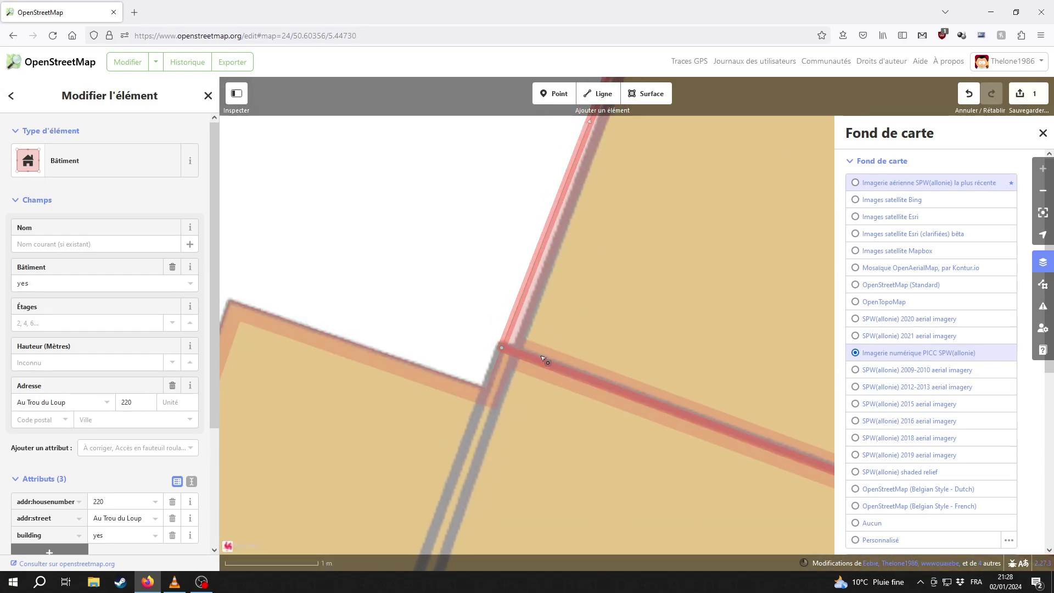
Move building 221's shared corner vertex to meet building 220.
right_click(502, 348, "shift")
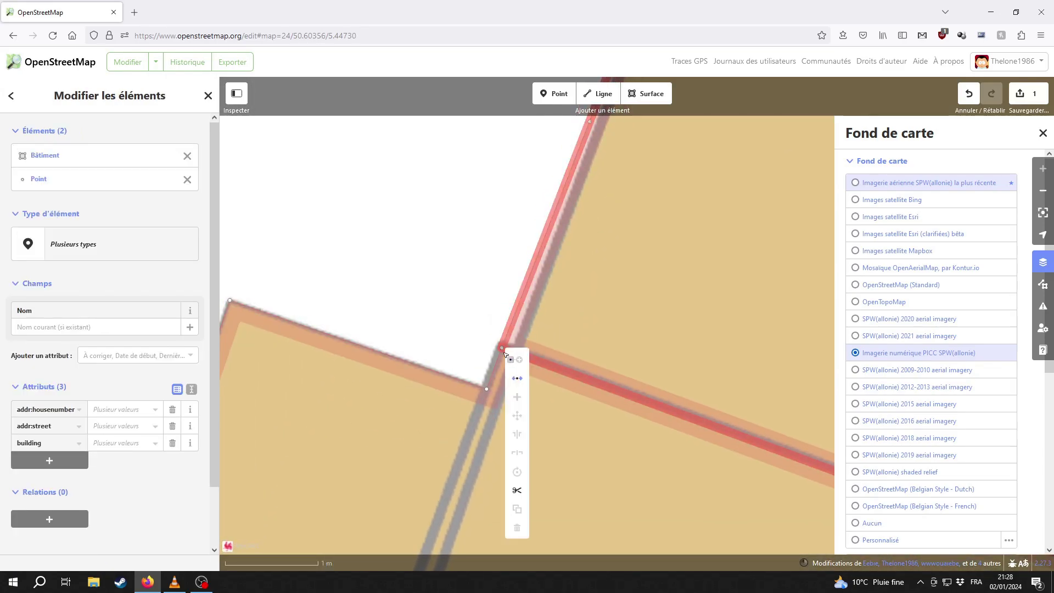
key("Escape")
left_click(518, 337)
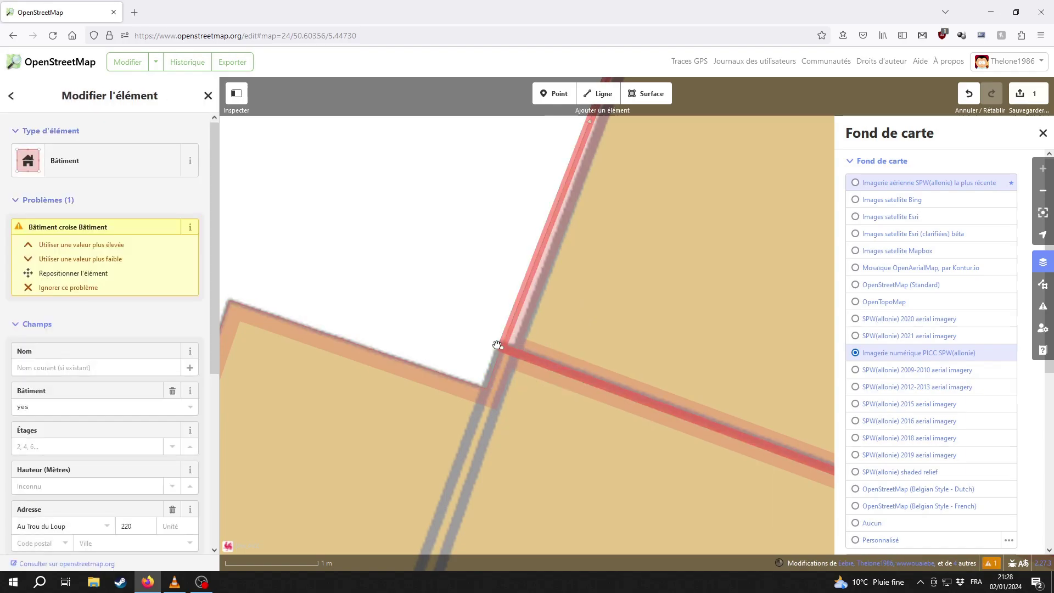
left_click_drag(504, 349, 517, 354)
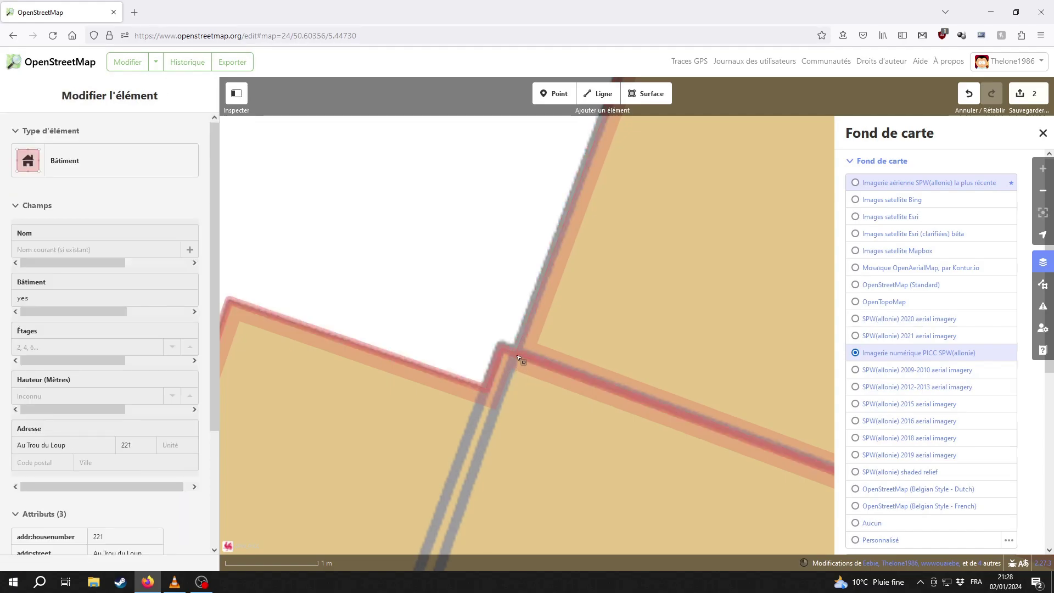
Nudge the shared corner slightly right onto the PICC line.
scroll(599, 365, "right", 10)
scroll(599, 365, "down", 4)
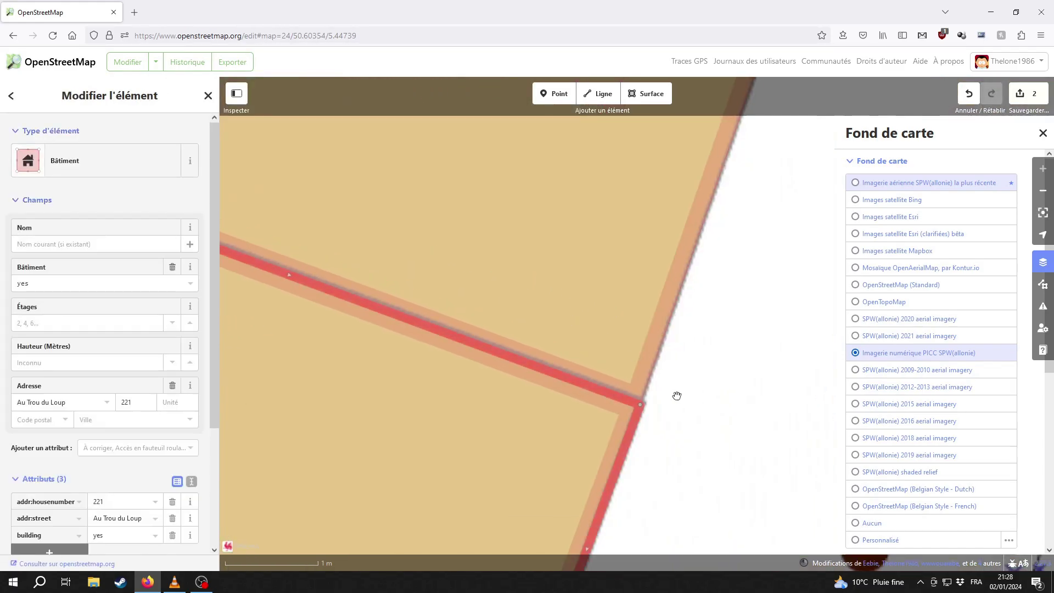
scroll(574, 361, "down", 3)
scroll(574, 361, "left", 1)
scroll(666, 277, "up", 1)
scroll(666, 278, "right", 2)
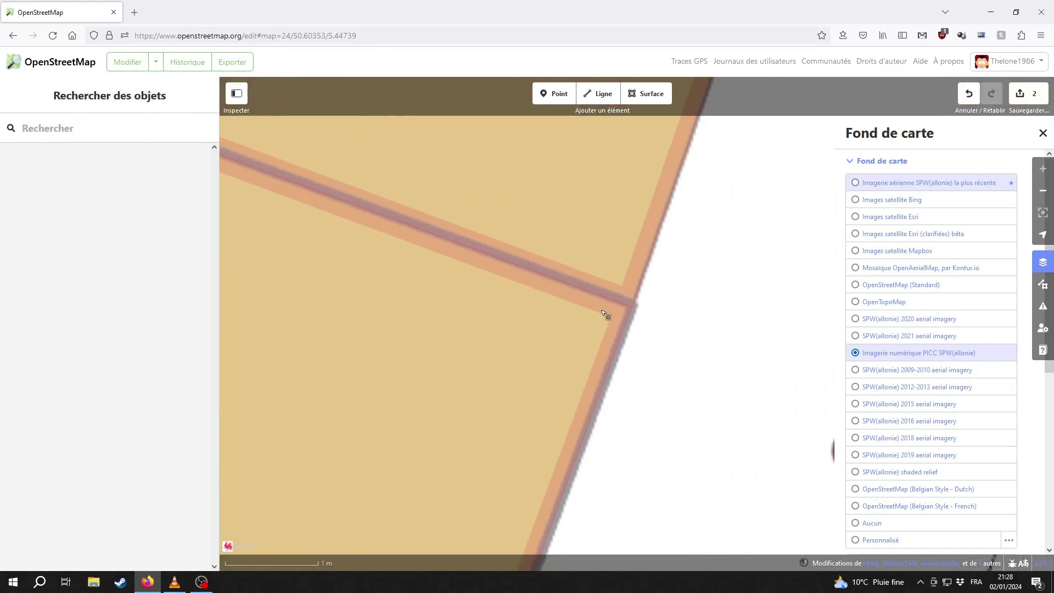
left_click(634, 314)
key("Escape")
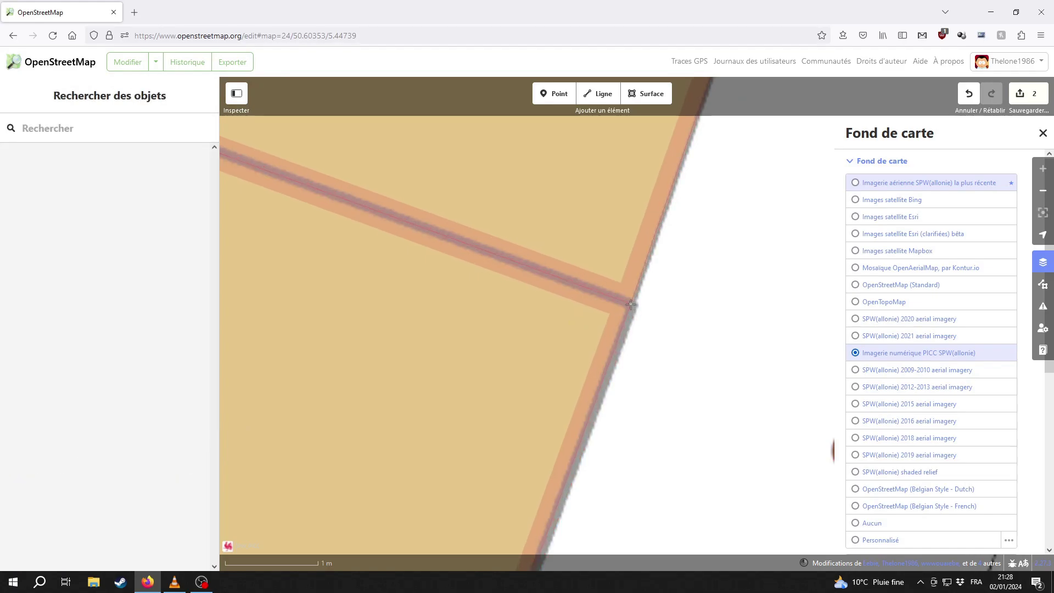
left_click_drag(631, 304, 634, 305)
Nudge the shared corner slightly down to fit the PICC edge.
left_click(496, 269)
scroll(505, 283, "up", 3)
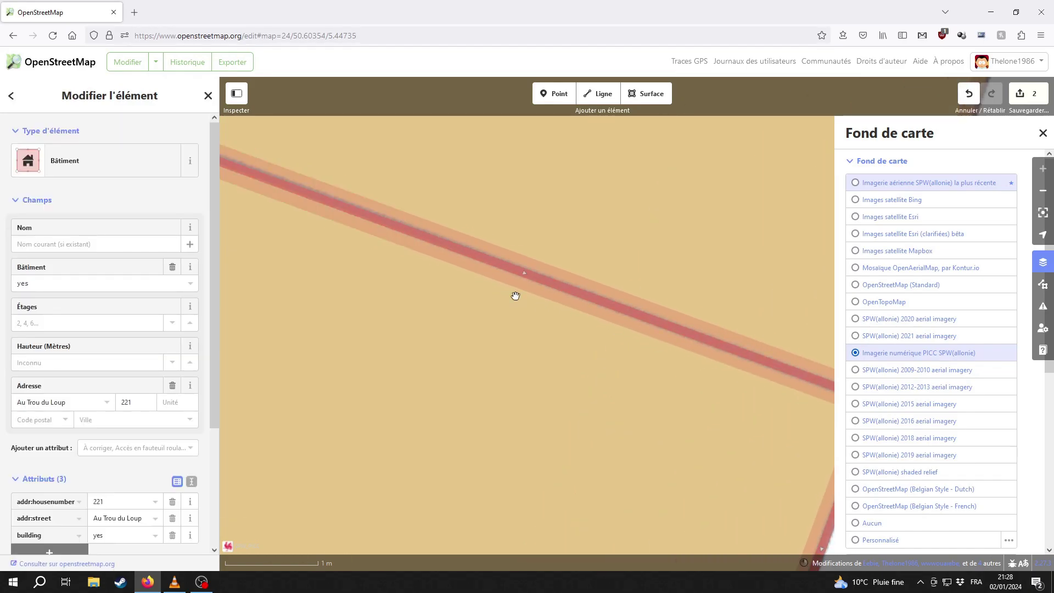
scroll(483, 318, "left", 10)
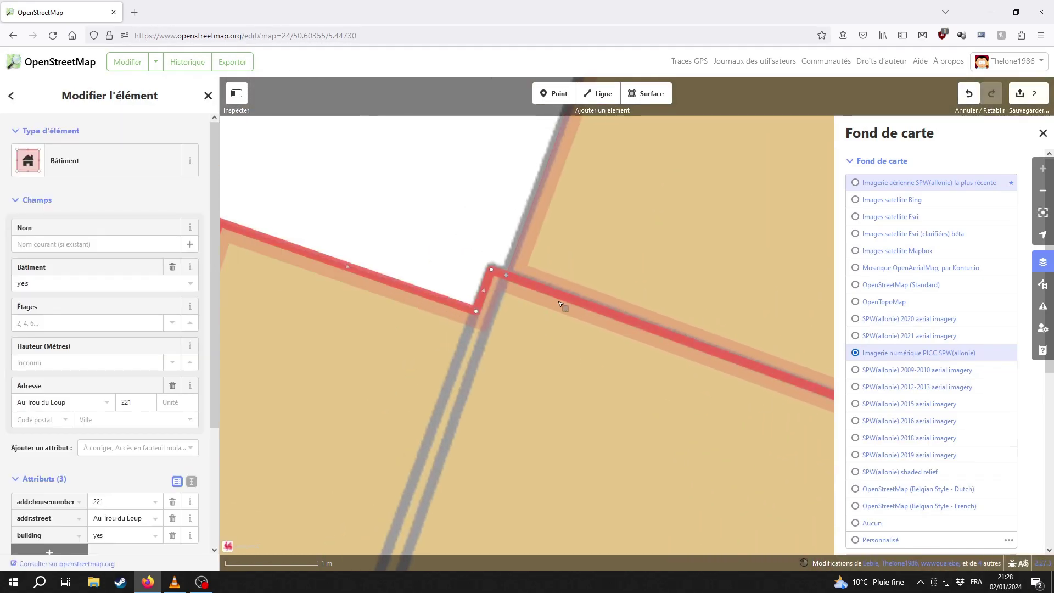
key("Escape")
left_click_drag(508, 272, 507, 274)
Pan along the building edge and zoom out around building 221.
left_click(504, 279)
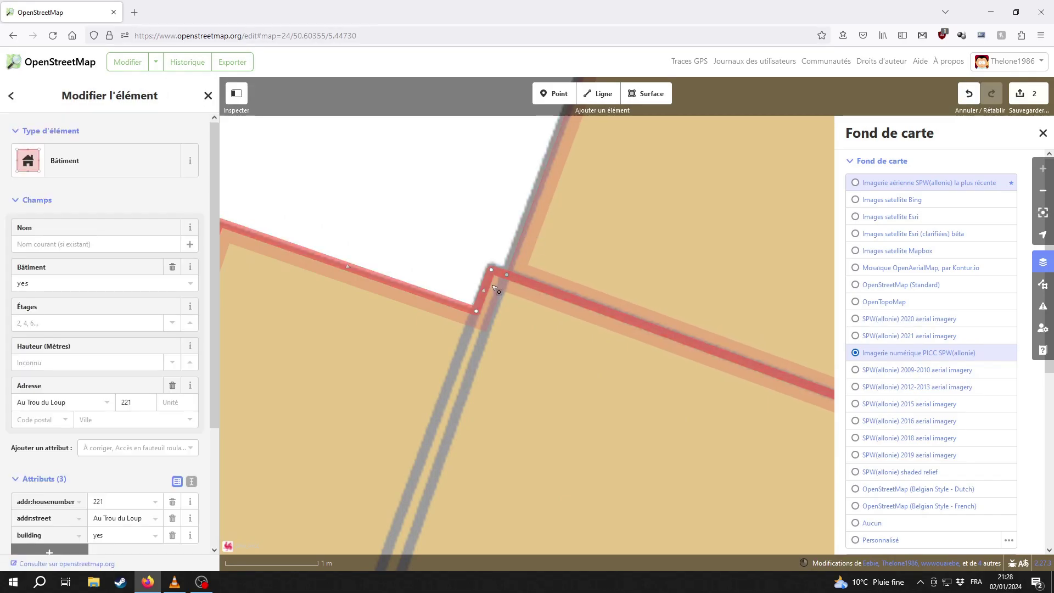
left_click_drag(552, 390, 517, 247)
left_click(518, 247)
left_click_drag(365, 330, 760, 275)
scroll(586, 355, "down", 3)
scroll(587, 355, "down", 2)
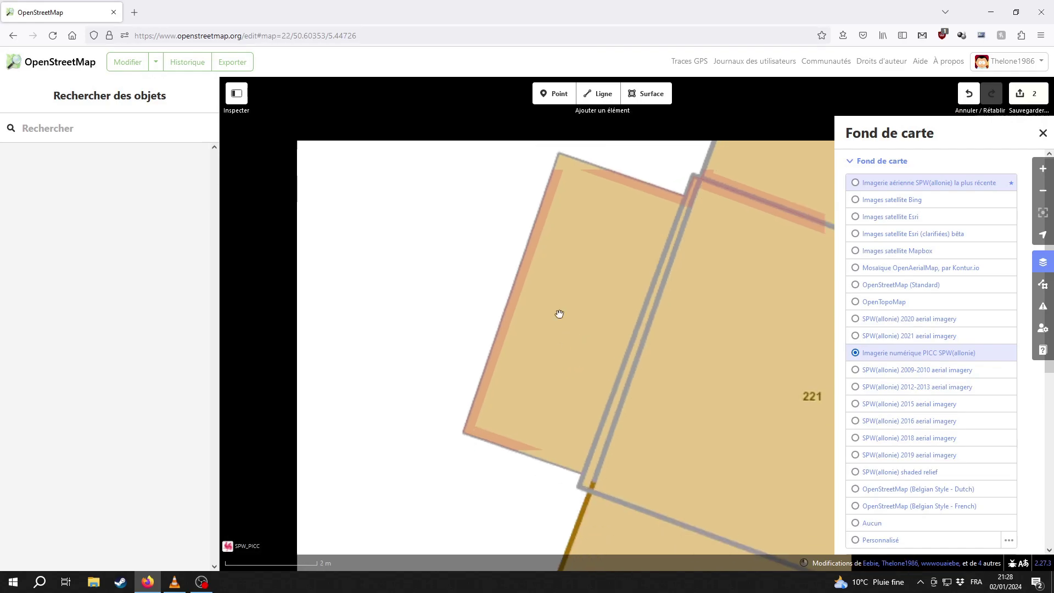
left_click_drag(469, 264, 562, 231)
left_click_drag(460, 429, 571, 322)
Zoom and pan over the buildings to check the corner fit.
scroll(572, 322, "up", 4)
left_click(556, 325)
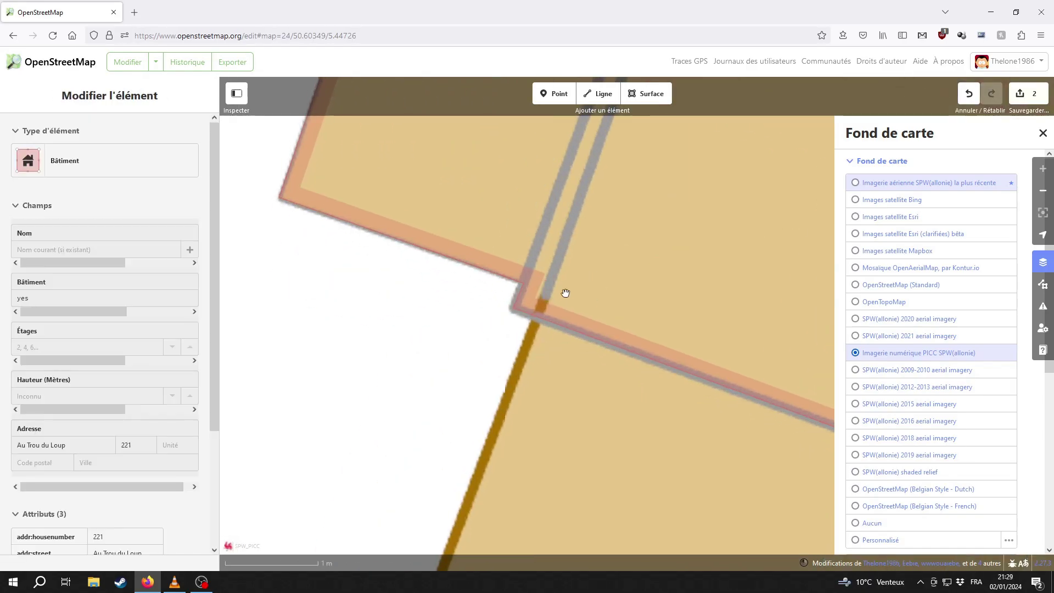
left_click(574, 284)
left_click_drag(574, 284, 489, 150)
scroll(496, 308, "down", 4)
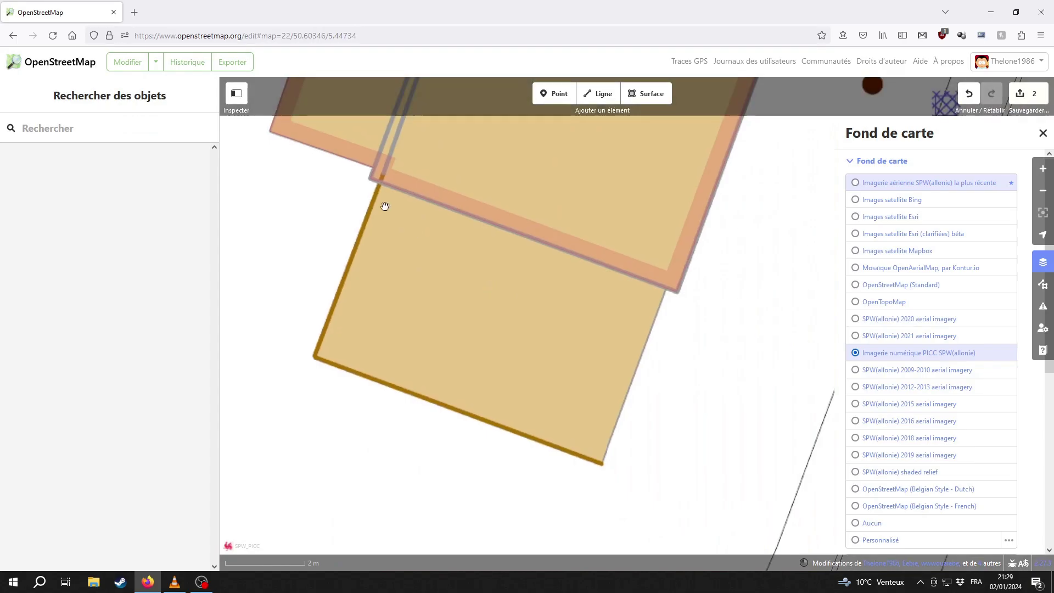
Switch to 'Imagerie aérienne SPW(allonie) la plus récente' and zoom out to compare house 221.
left_click(933, 183)
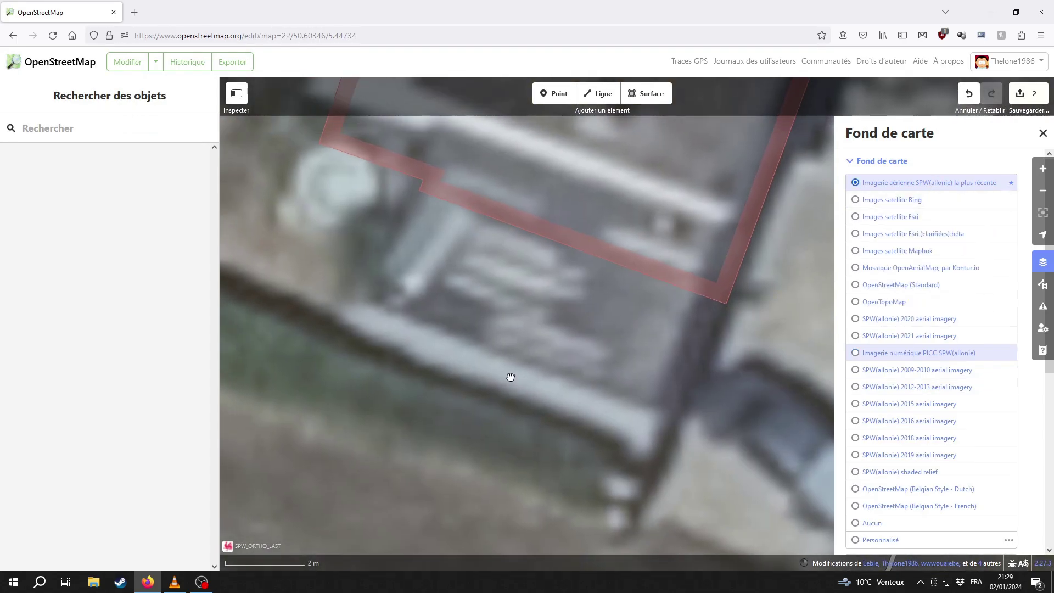
scroll(535, 367, "down", 2)
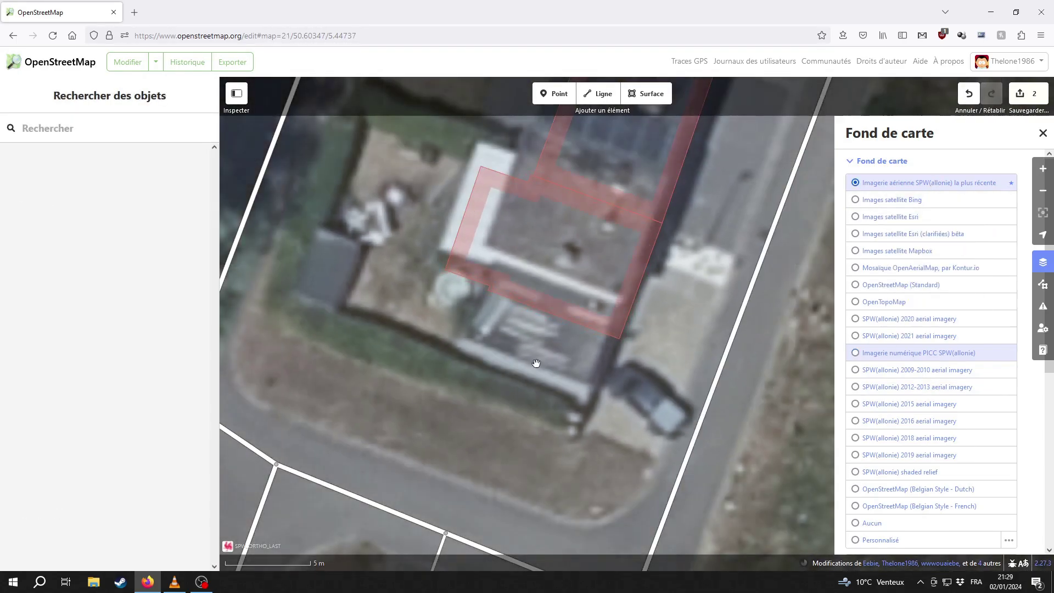
scroll(554, 400, "down", 1)
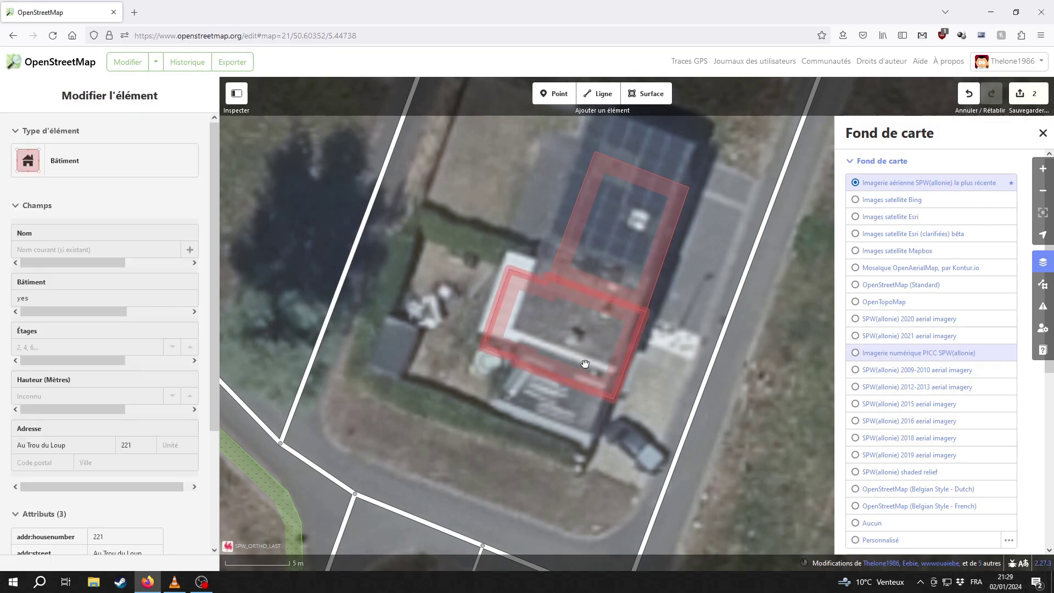
left_click_drag(564, 379, 570, 360)
scroll(540, 410, "up", 2)
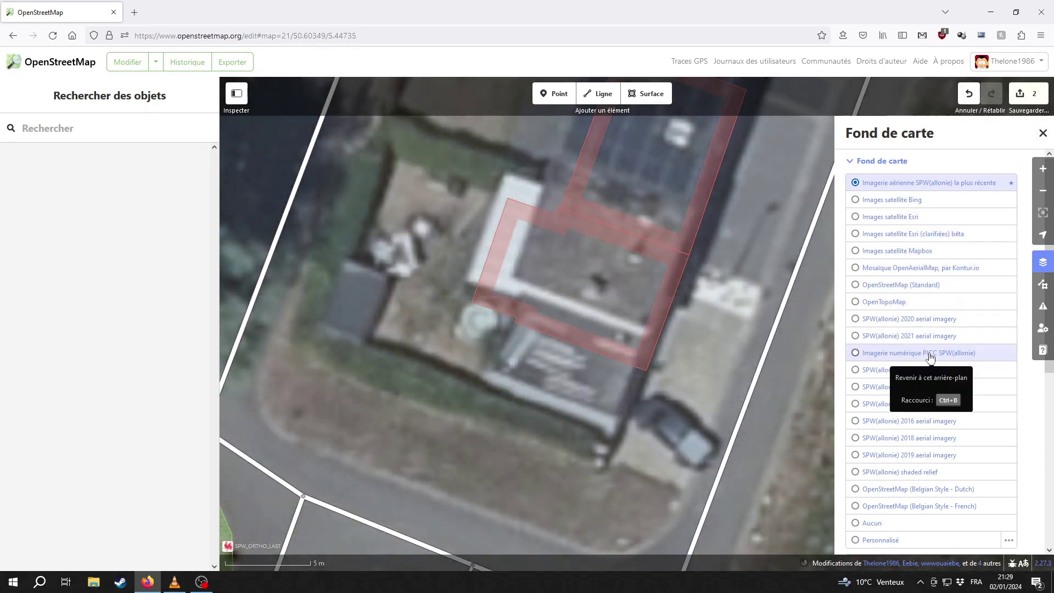
Restore the PICC background, close the imagery panel and return to building 221.
left_click(930, 353)
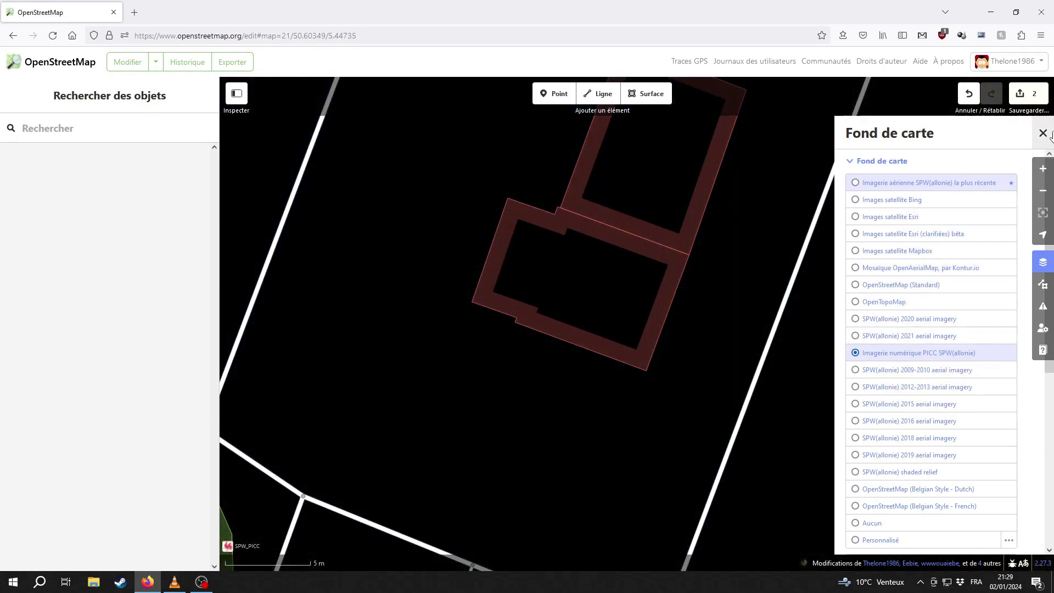
left_click(554, 94)
scroll(508, 343, "up", 6)
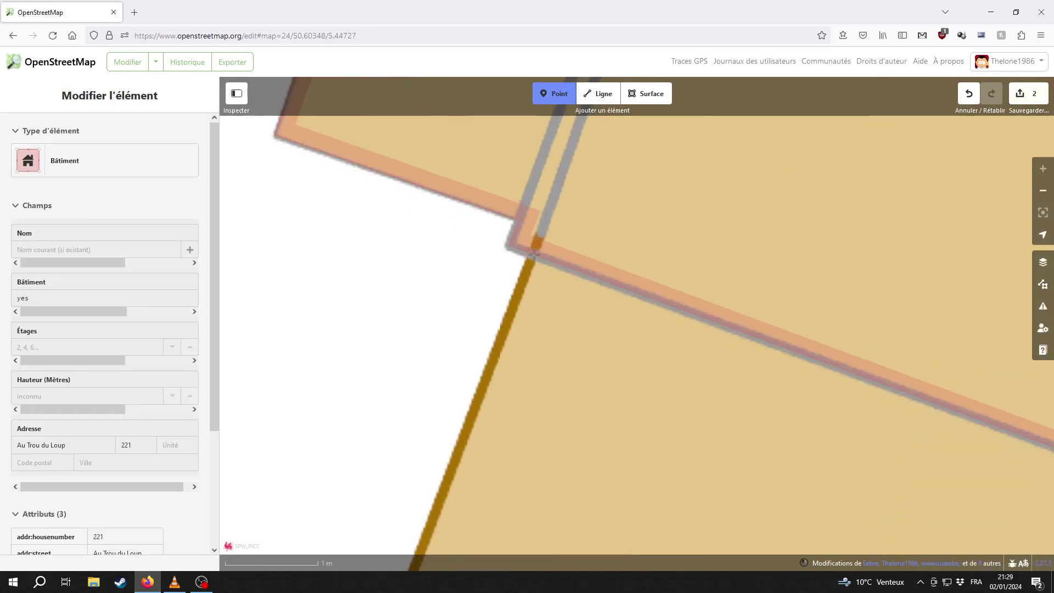
scroll(533, 254, "right", 5)
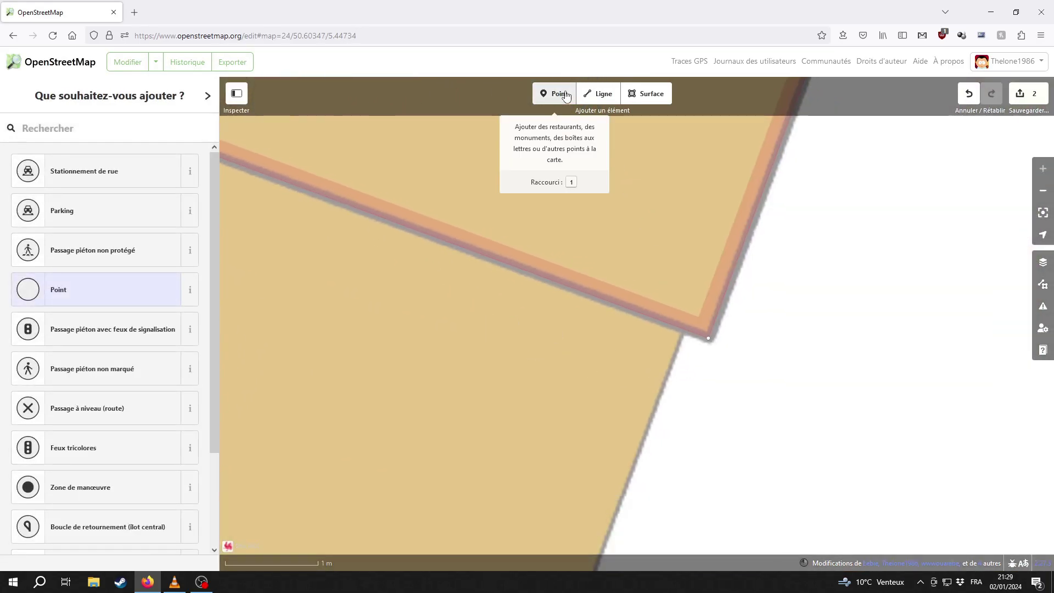
left_click(679, 337)
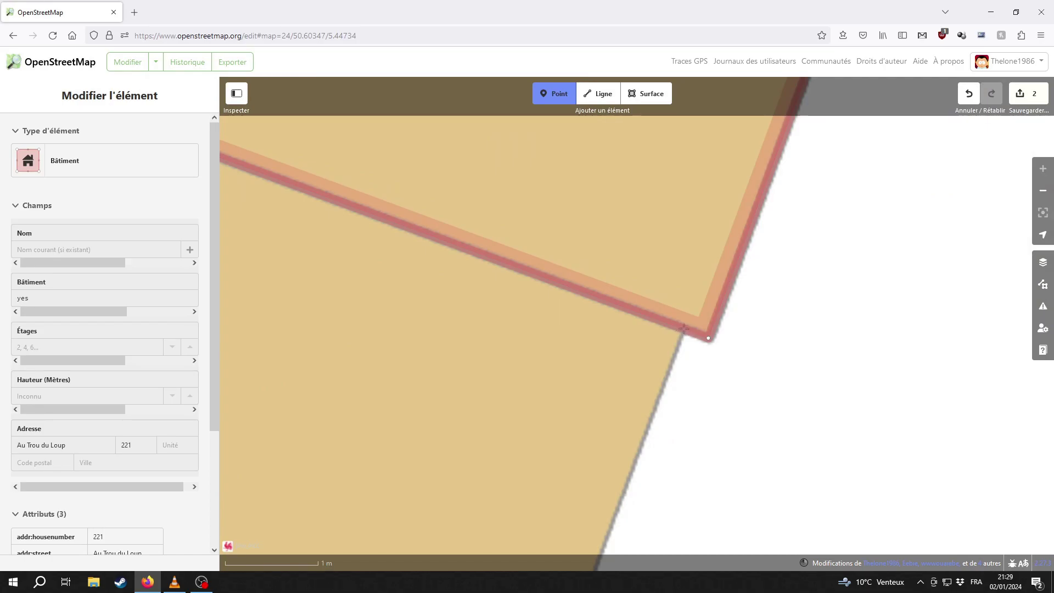
key("Escape")
scroll(459, 294, "left", 5)
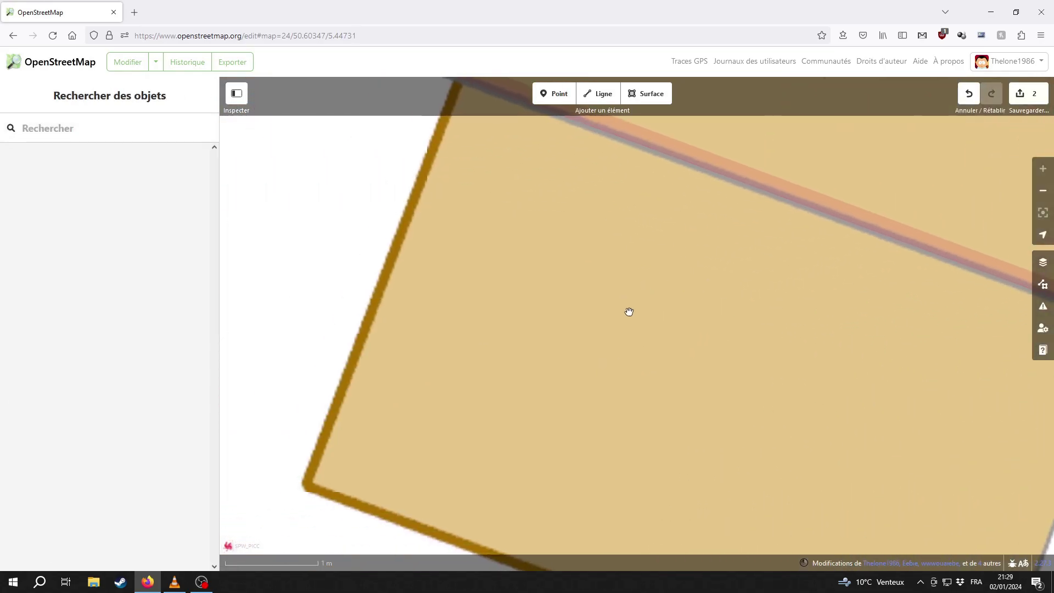
scroll(631, 316, "down", 2)
Add a vertex on building 221's edge and drag it onto the lower-left wall.
left_click(561, 93)
left_click(622, 174)
left_click_drag(622, 173, 380, 433)
left_click(393, 406)
scroll(403, 421, "up", 1)
scroll(687, 382, "down", 5)
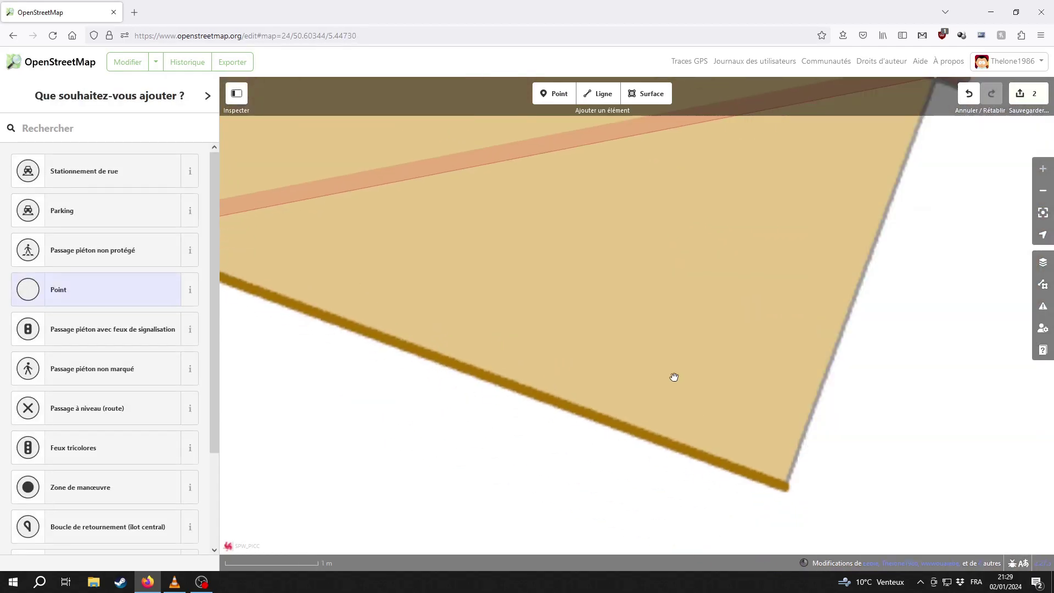
scroll(739, 360, "down", 2)
left_click(554, 93)
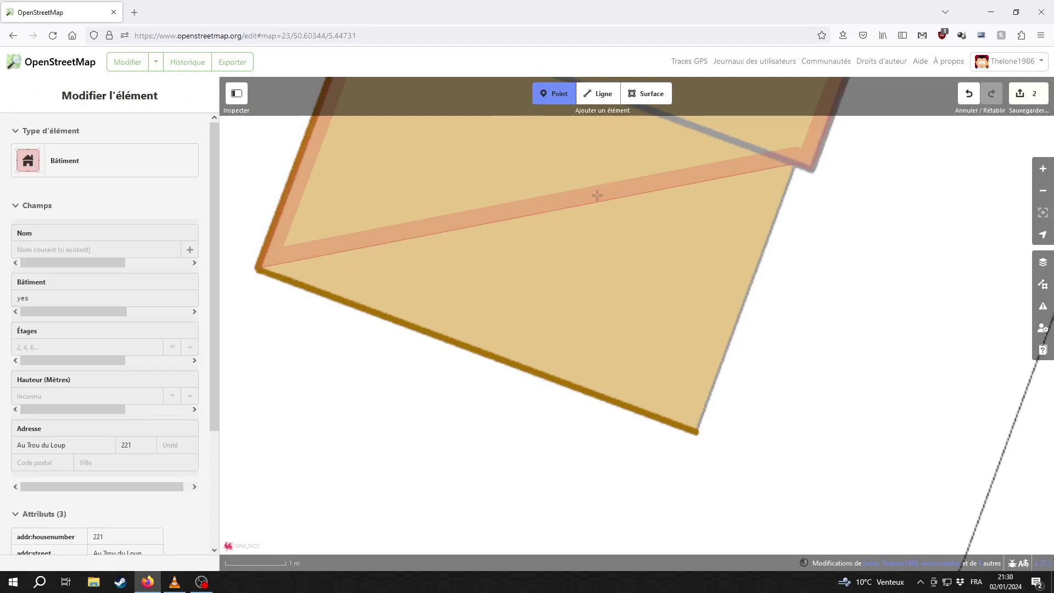
key("Escape")
Move building 221's lower corner vertex right onto the PICC line.
left_click(686, 432)
scroll(691, 438, "up", 2)
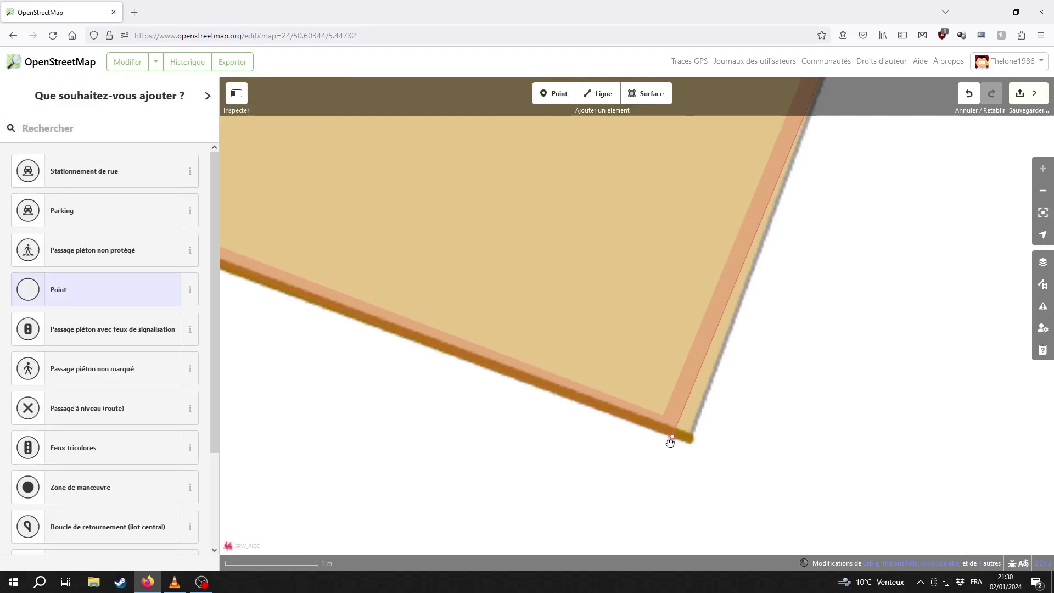
left_click_drag(674, 440, 659, 374)
scroll(695, 434, "down", 4)
scroll(659, 373, "down", 2)
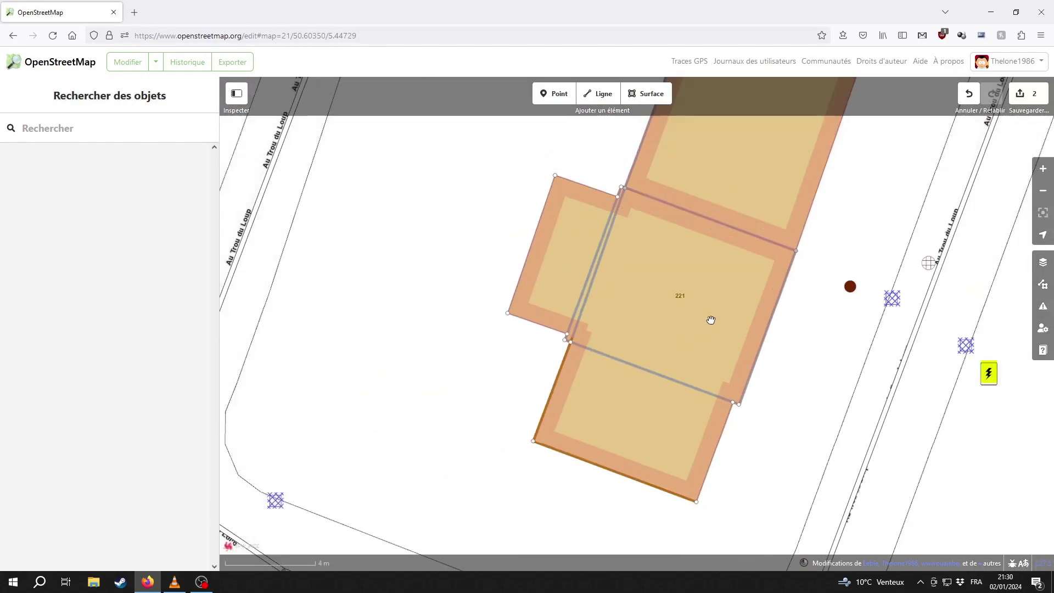
left_click_drag(701, 329, 650, 313)
Set building 221's preset to Bâtiment résidentiel and deselect it.
left_click(530, 371)
left_click(632, 263, "shift")
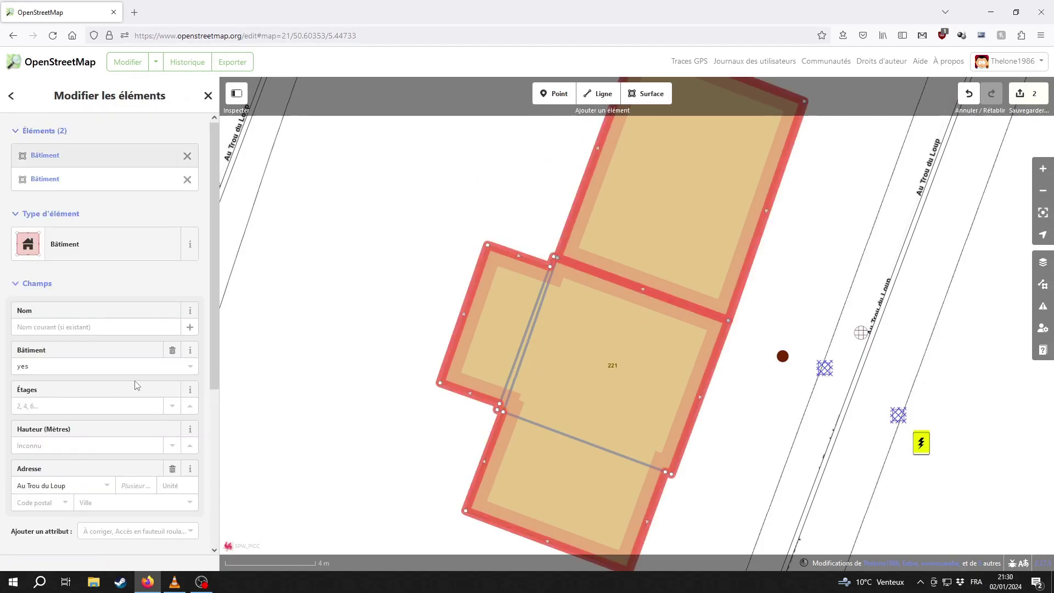
left_click(83, 257)
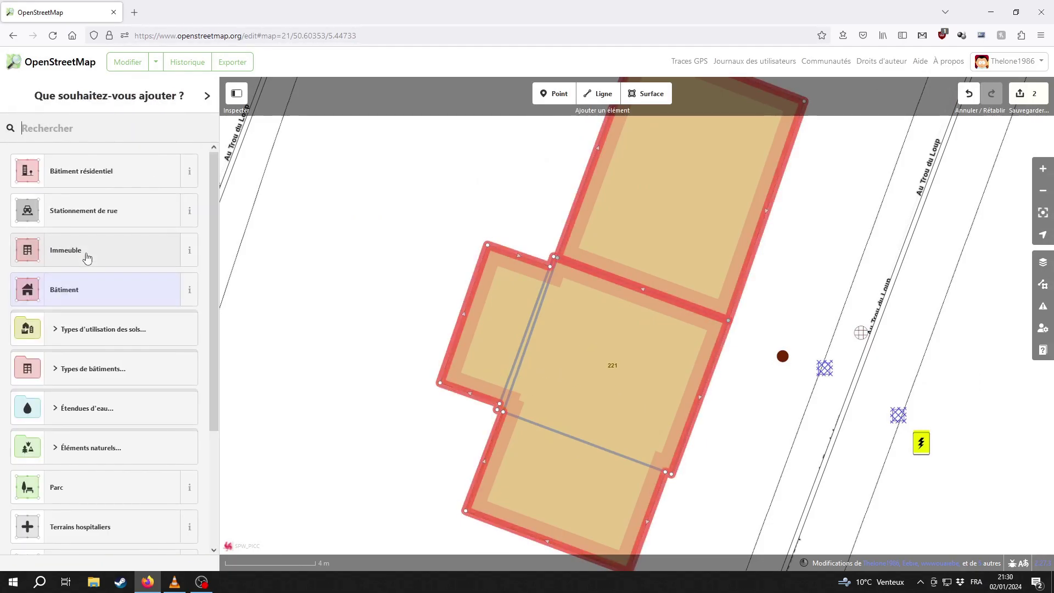
left_click(112, 175)
left_click(351, 308)
Zoom out and pan to the houses along Avenue des Alunières.
scroll(355, 393, "down", 3)
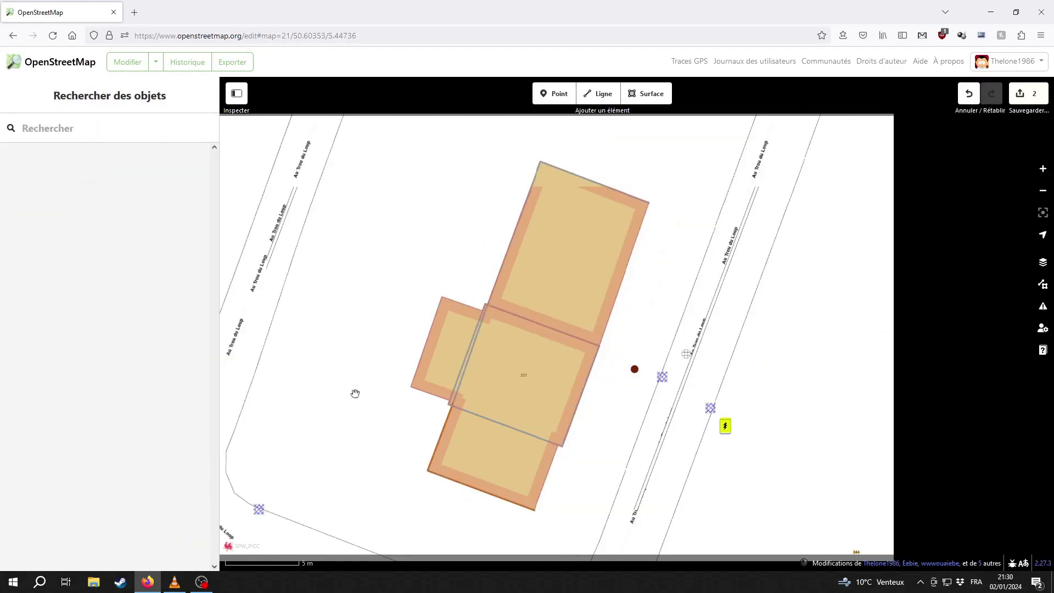
left_click_drag(375, 323, 535, 355)
scroll(479, 378, "down", 3)
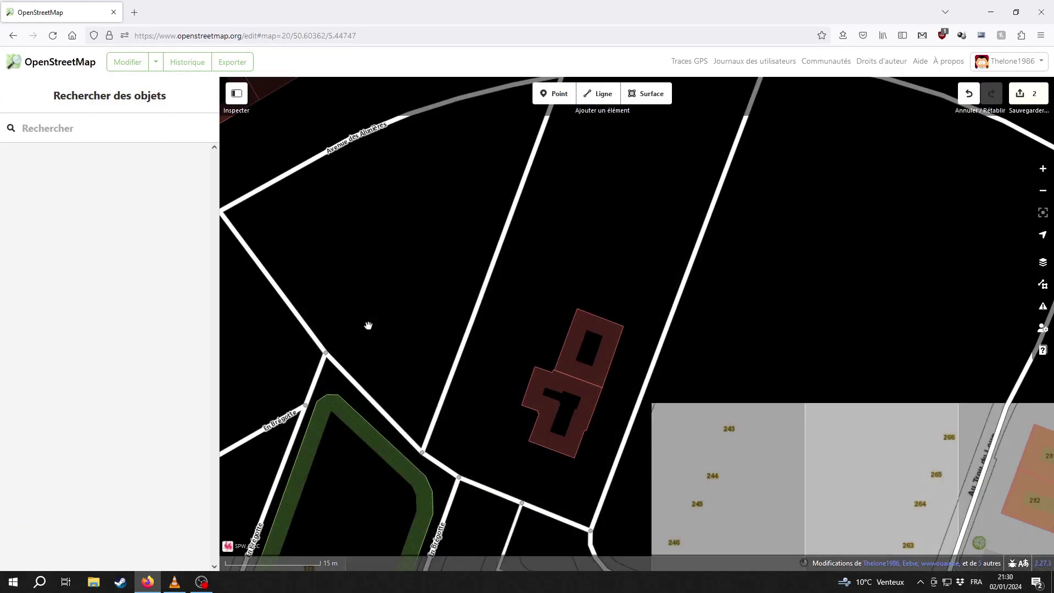
left_click_drag(396, 263, 492, 299)
left_click_drag(543, 159, 388, 440)
left_click_drag(557, 337, 625, 345)
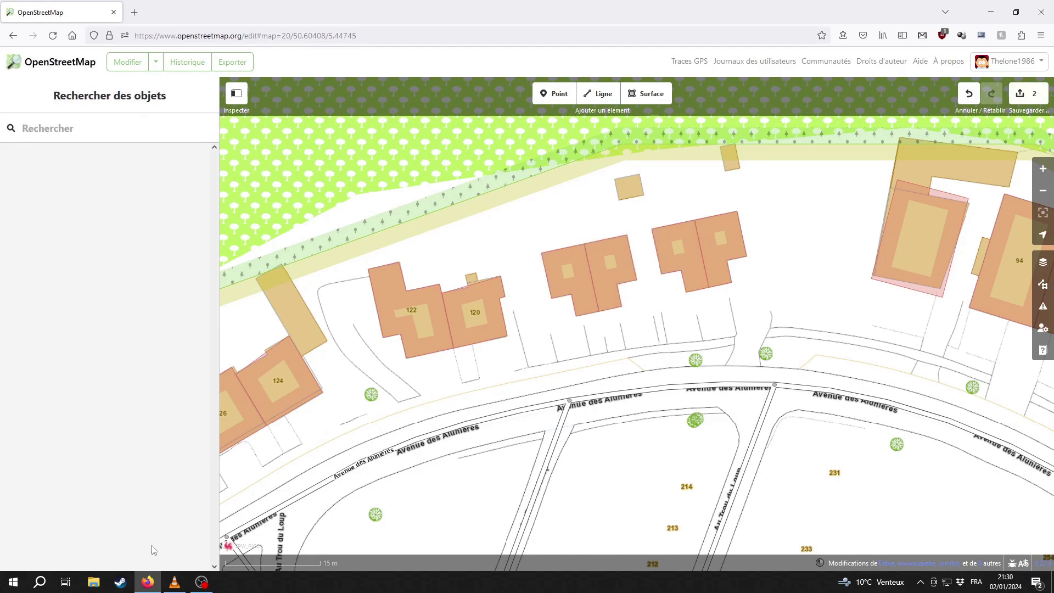
Resume playing the tutorial video in VLC.
left_click(174, 582)
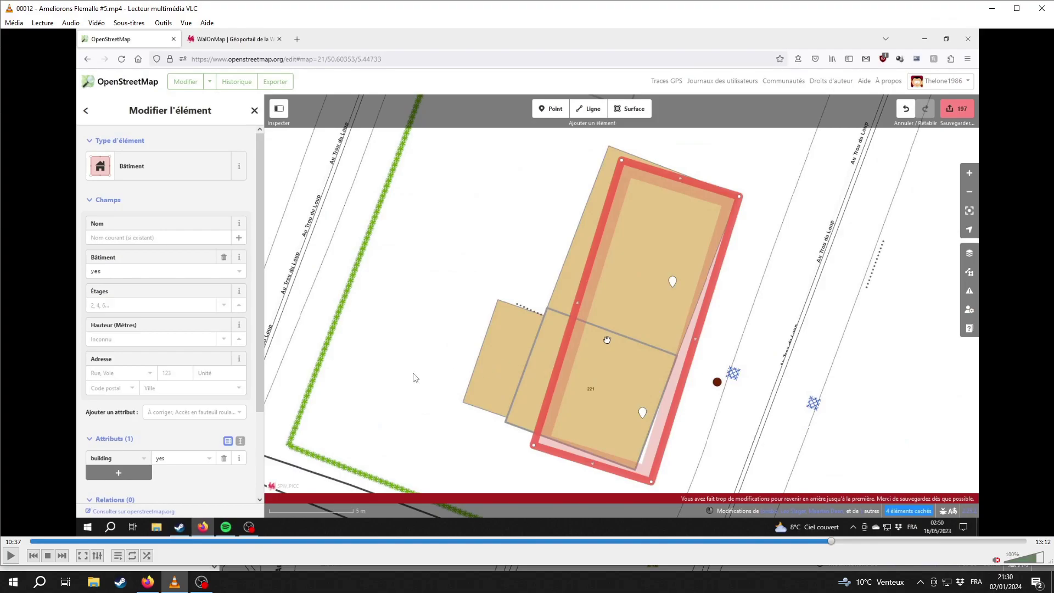
left_click(11, 556)
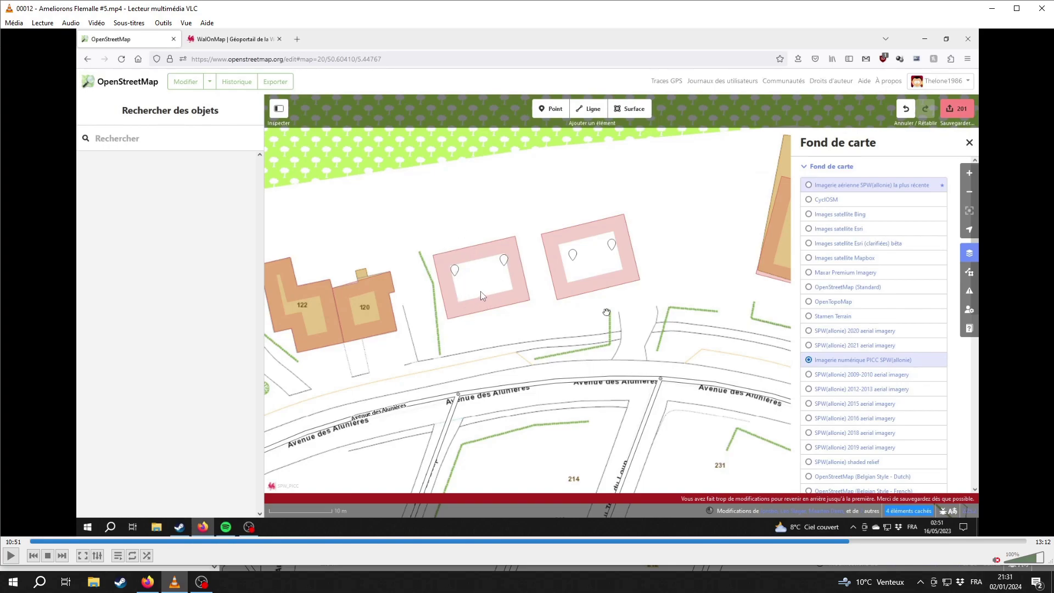
Check the addresses of houses 118, 114 and 112 in the sidebar.
left_click(147, 581)
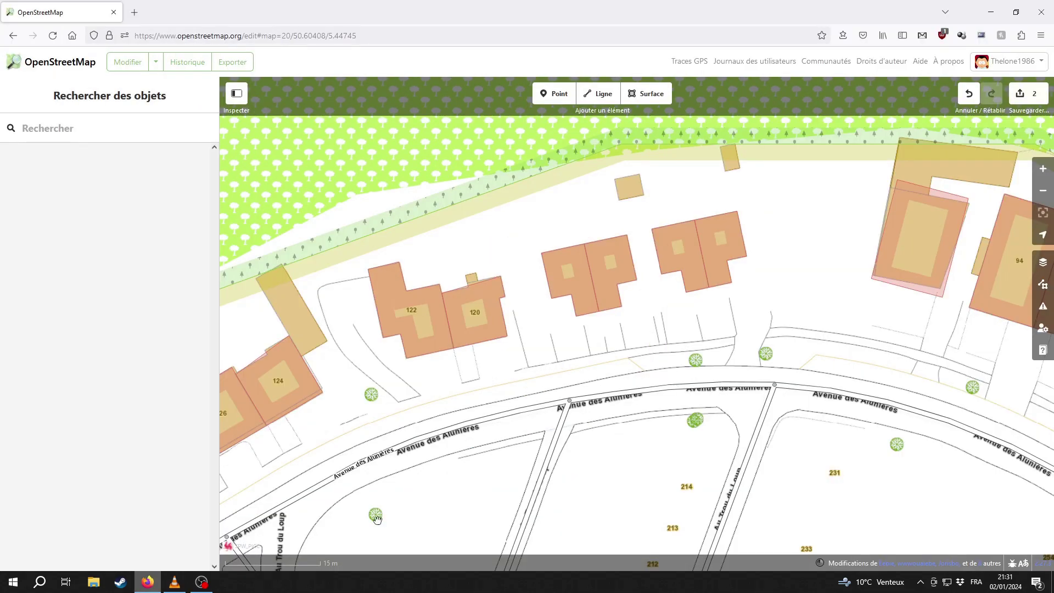
left_click(744, 280)
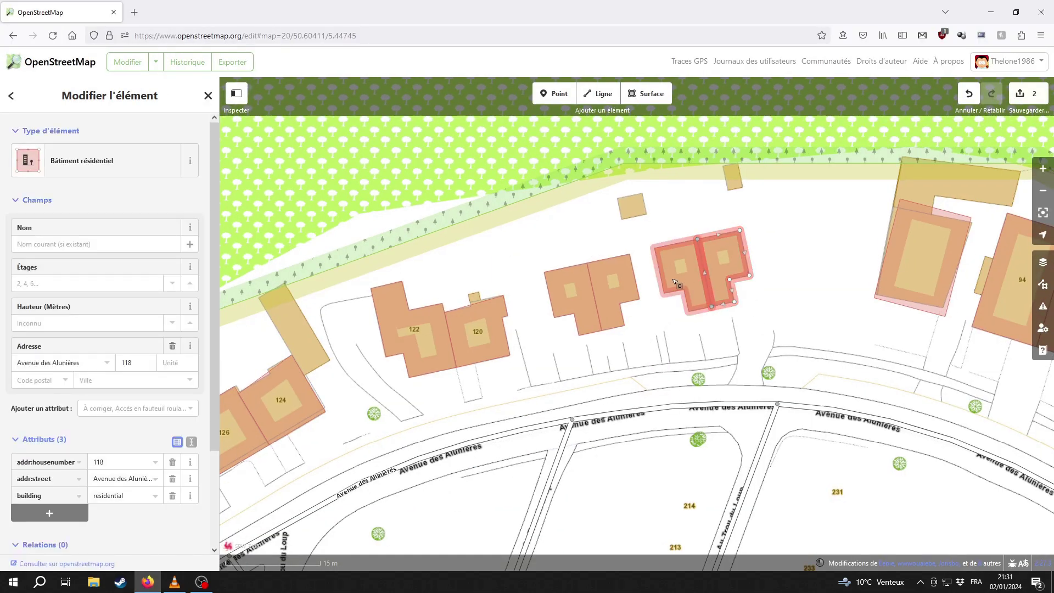
left_click(565, 289)
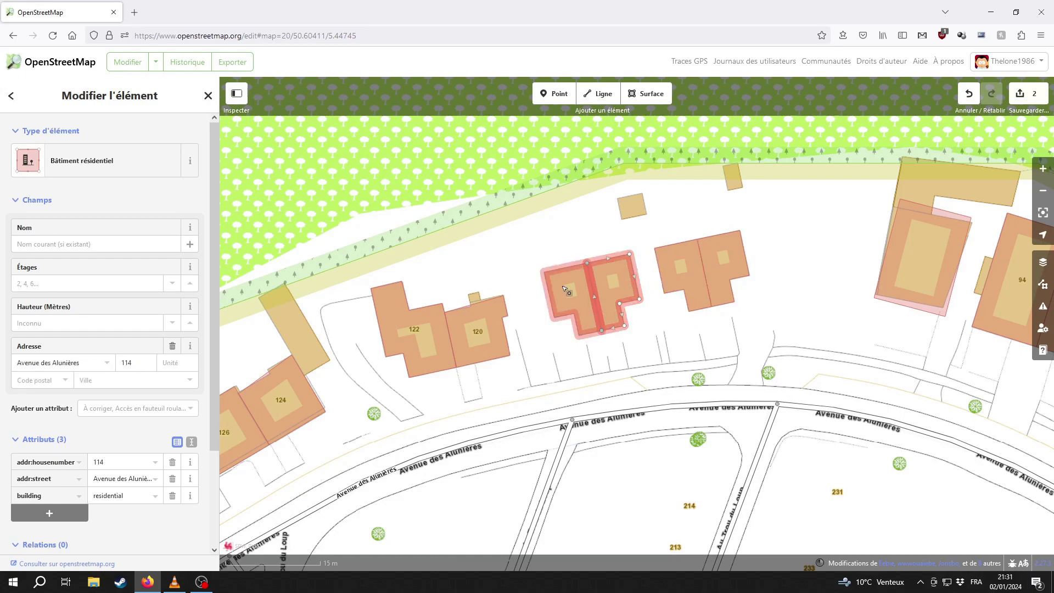
scroll(565, 290, "up", 3)
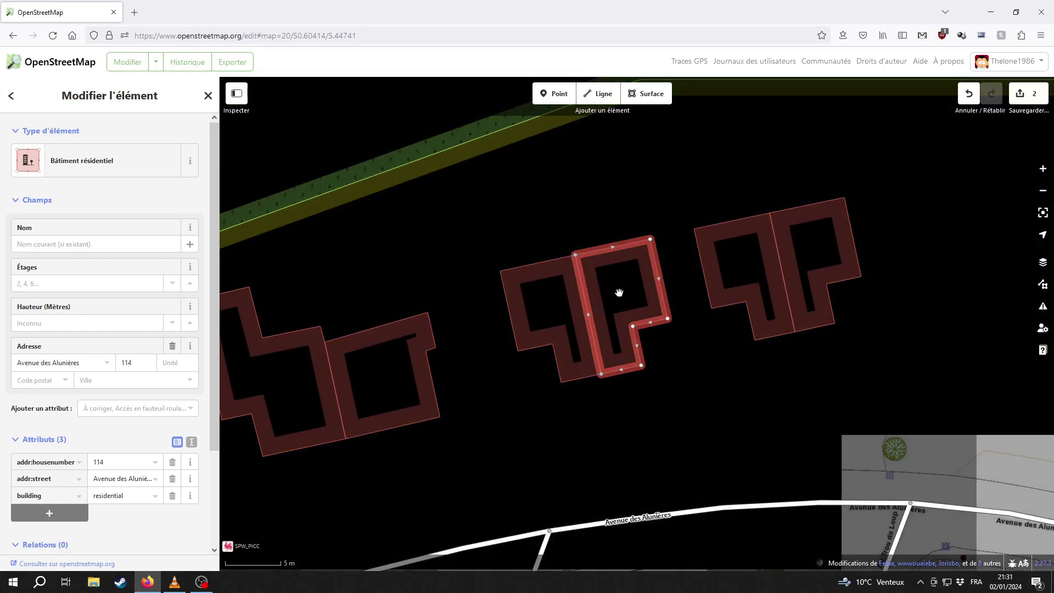
left_click(604, 303)
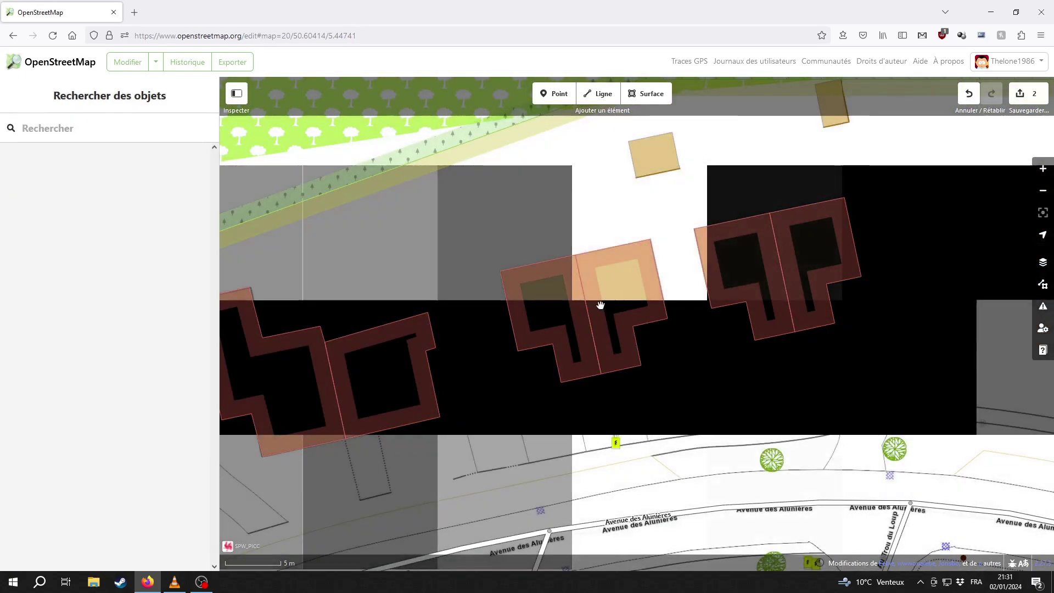
scroll(604, 303, "down", 2)
left_click(587, 296)
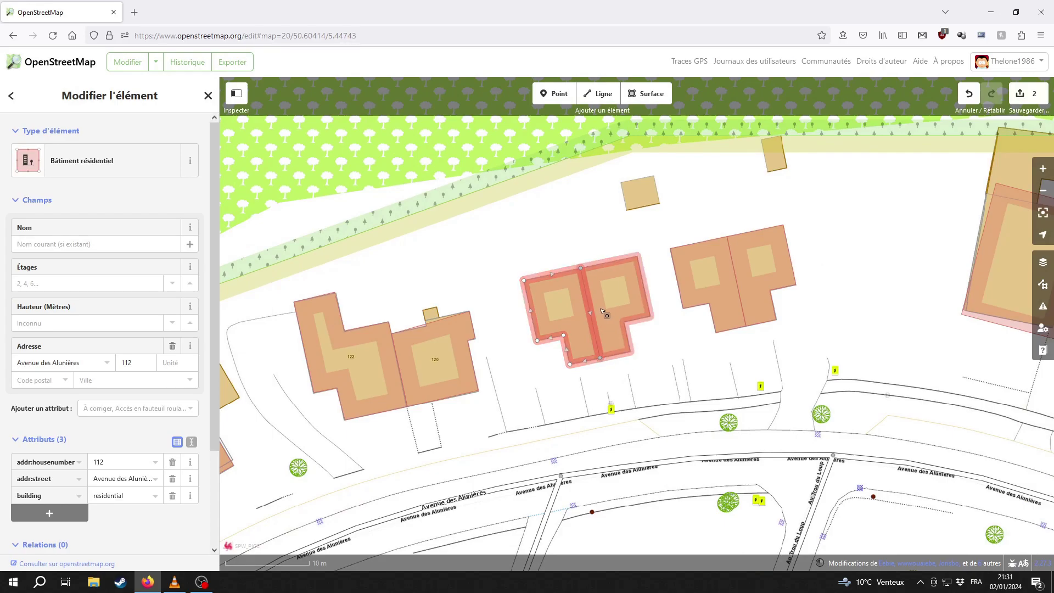
Consult the tutorial, recentre the house pairs, then bring the video back up.
left_click(175, 582)
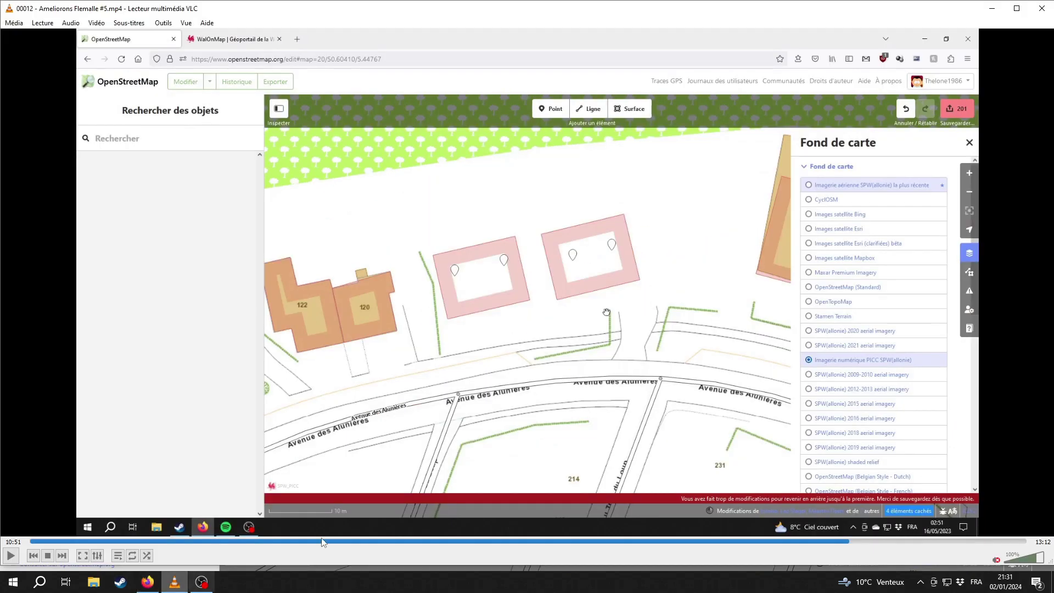
left_click(147, 582)
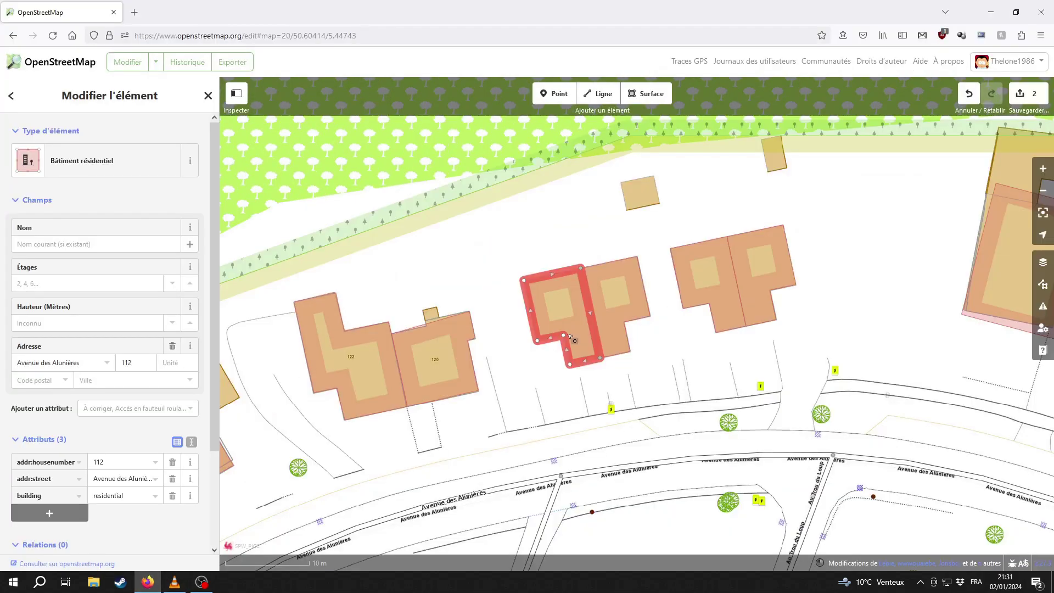
left_click(714, 366)
left_click_drag(730, 368, 659, 379)
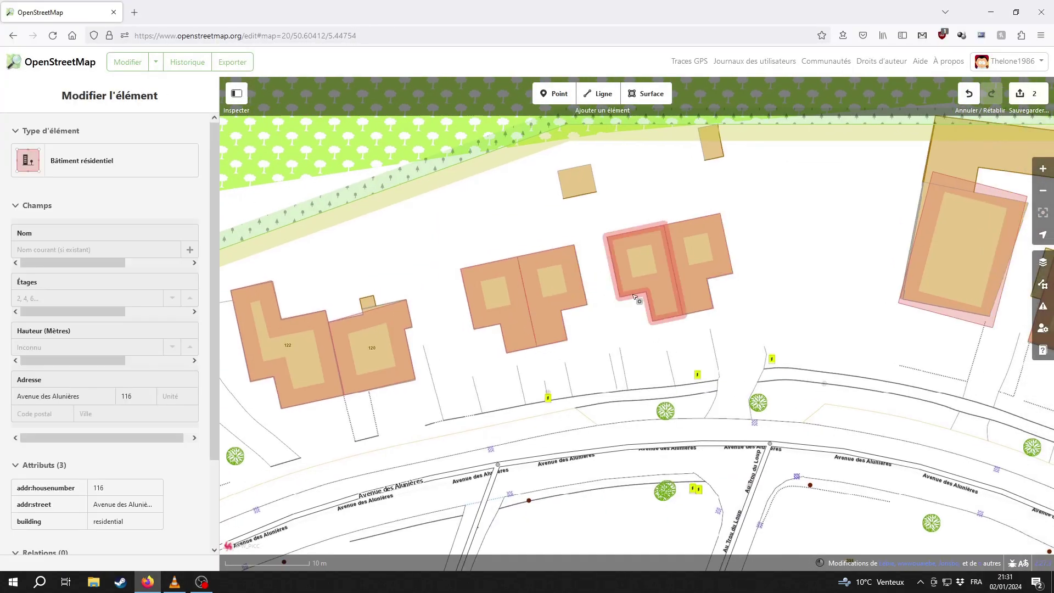
left_click(180, 584)
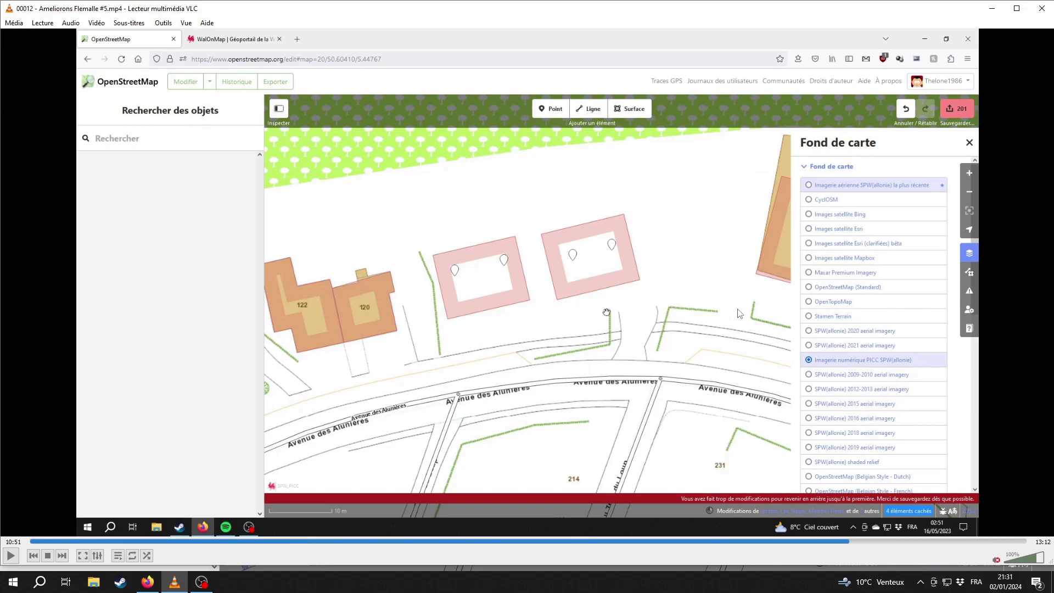
Switch between the tutorial video and the map editor, settling back on the editor.
left_click(148, 581)
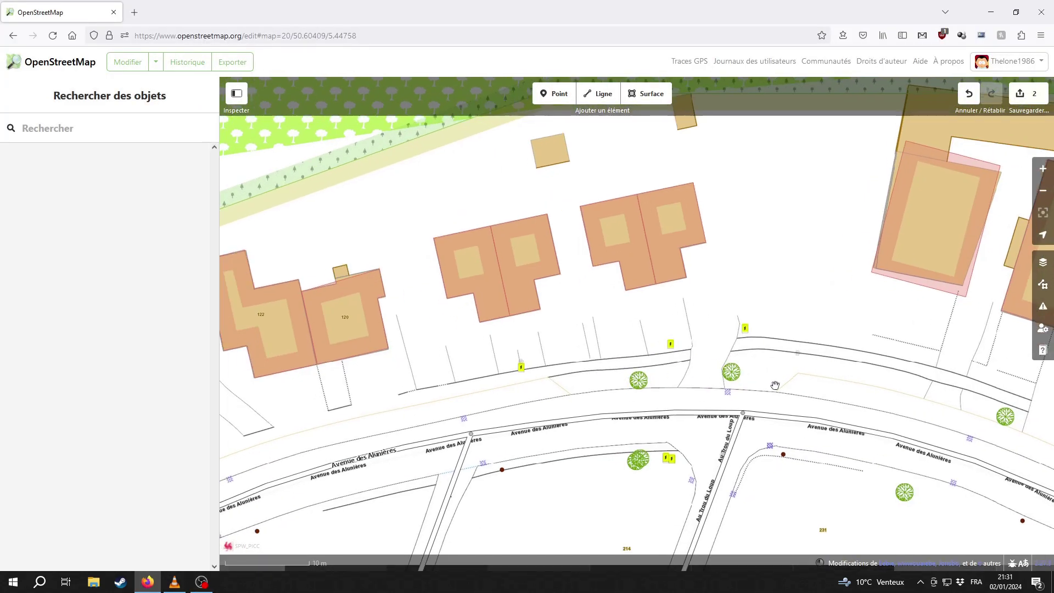
left_click(175, 582)
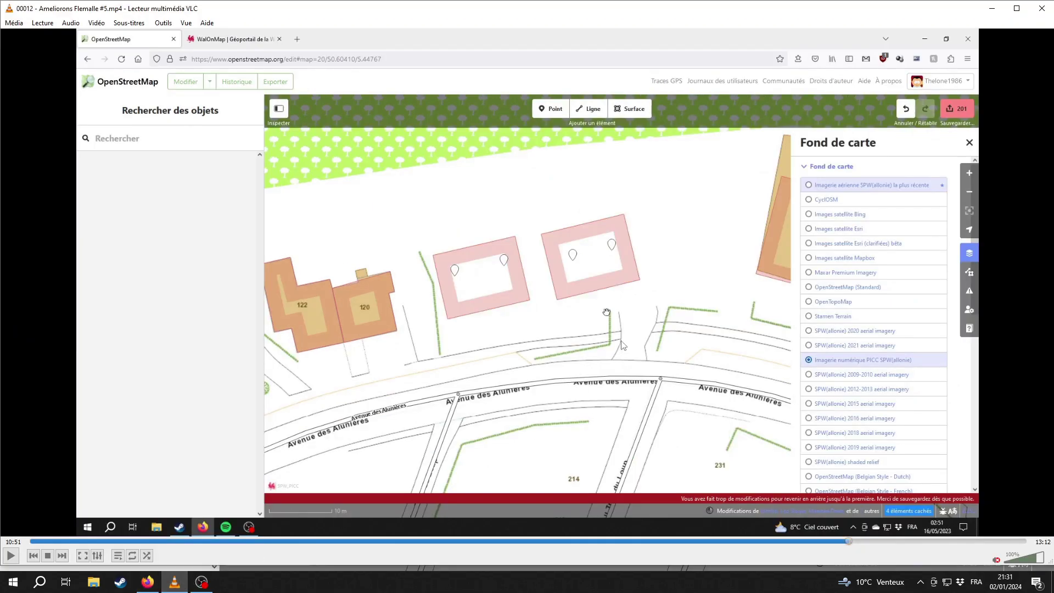
left_click(147, 582)
left_click_drag(548, 364, 552, 367)
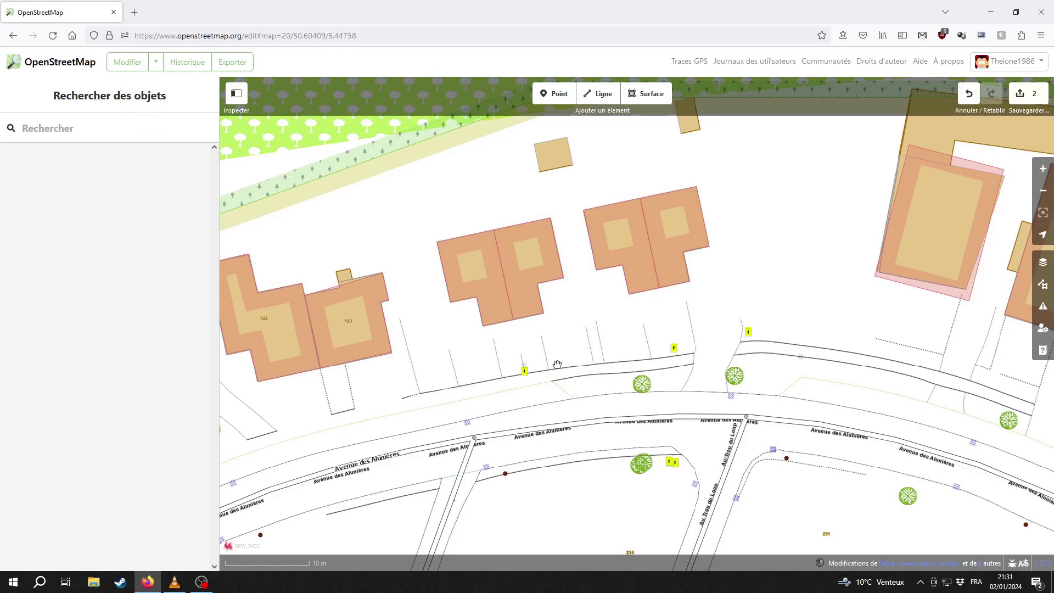
left_click_drag(557, 364, 620, 350)
Pan and zoom to the houses north of Avenue des Alunières, glancing at the video again.
scroll(623, 352, "down", 2)
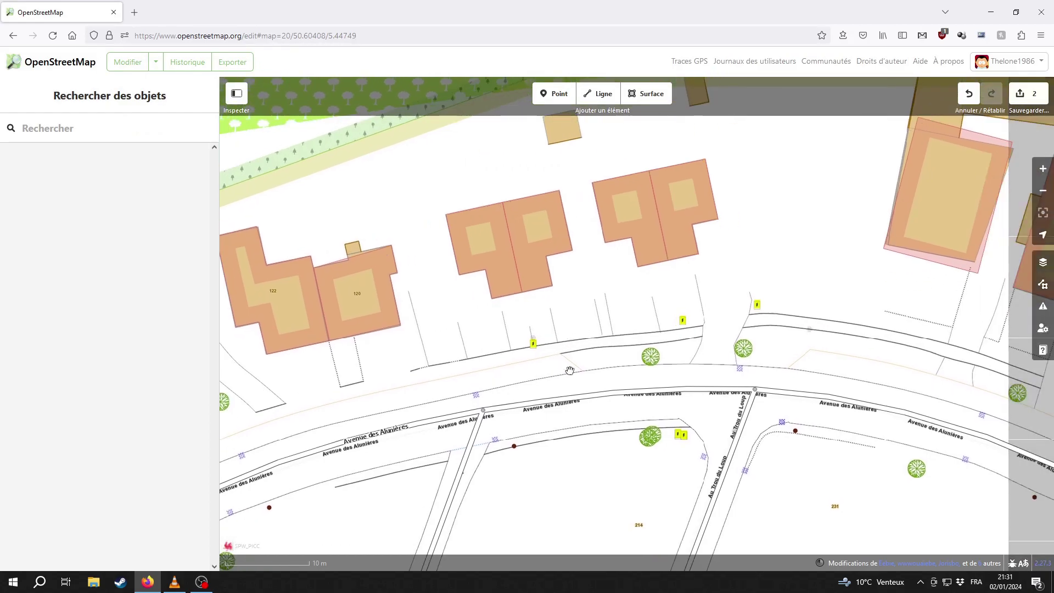
scroll(580, 428, "down", 2)
left_click_drag(579, 432, 600, 332)
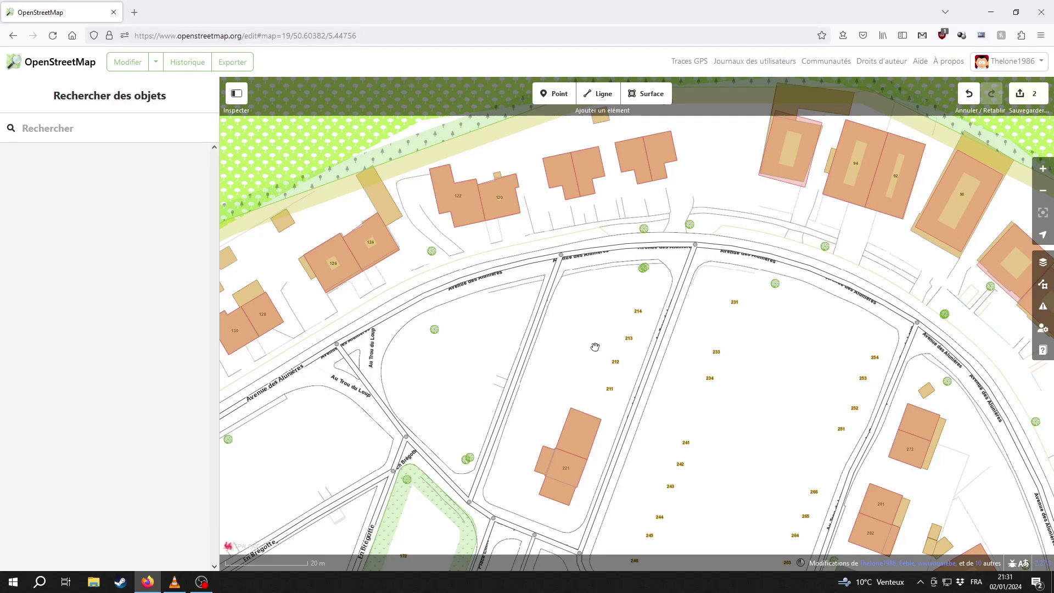
left_click_drag(595, 347, 567, 361)
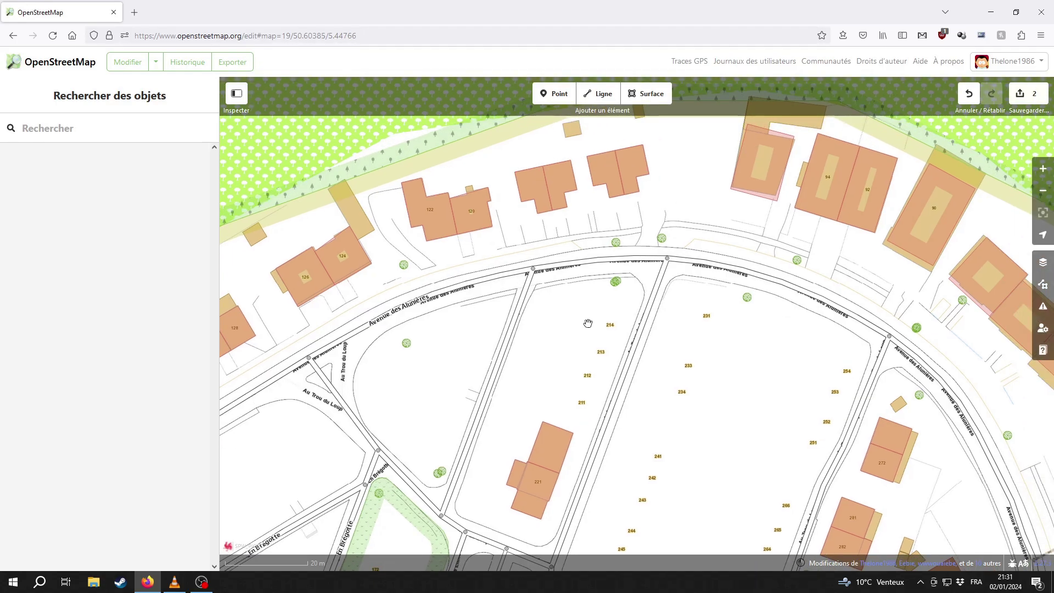
left_click_drag(580, 250, 608, 360)
scroll(614, 312, "up", 3)
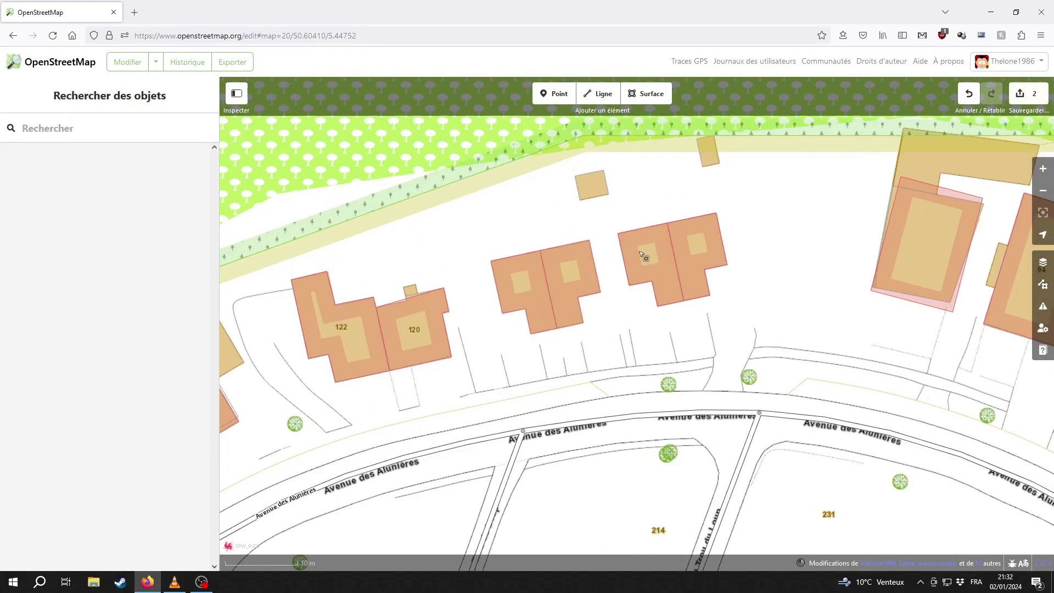
left_click(174, 582)
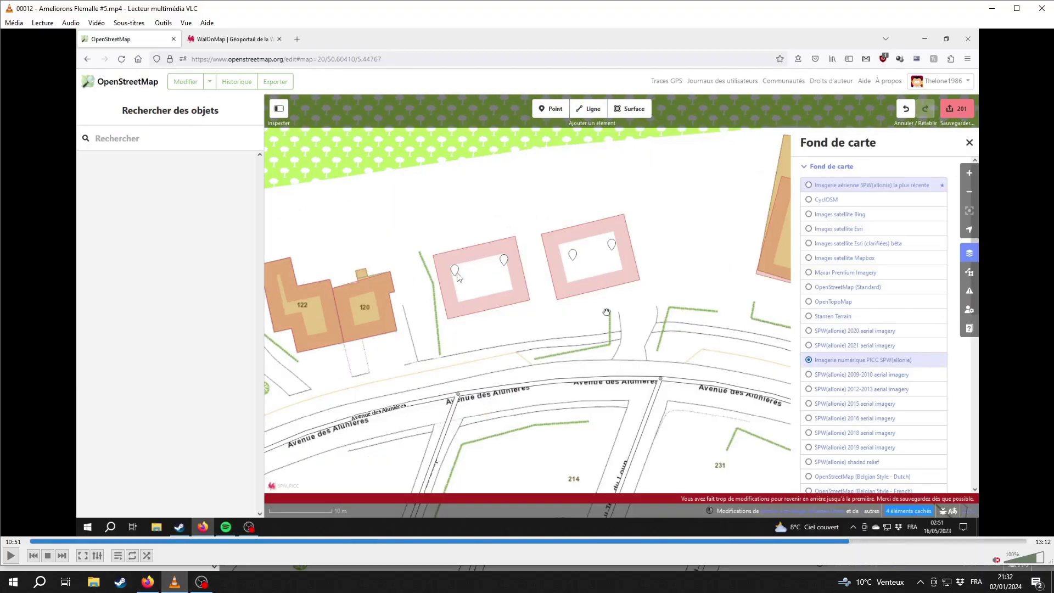
left_click(147, 582)
Switch the background to the latest SPW aerial imagery, then back to the PICC map.
left_click(1043, 262)
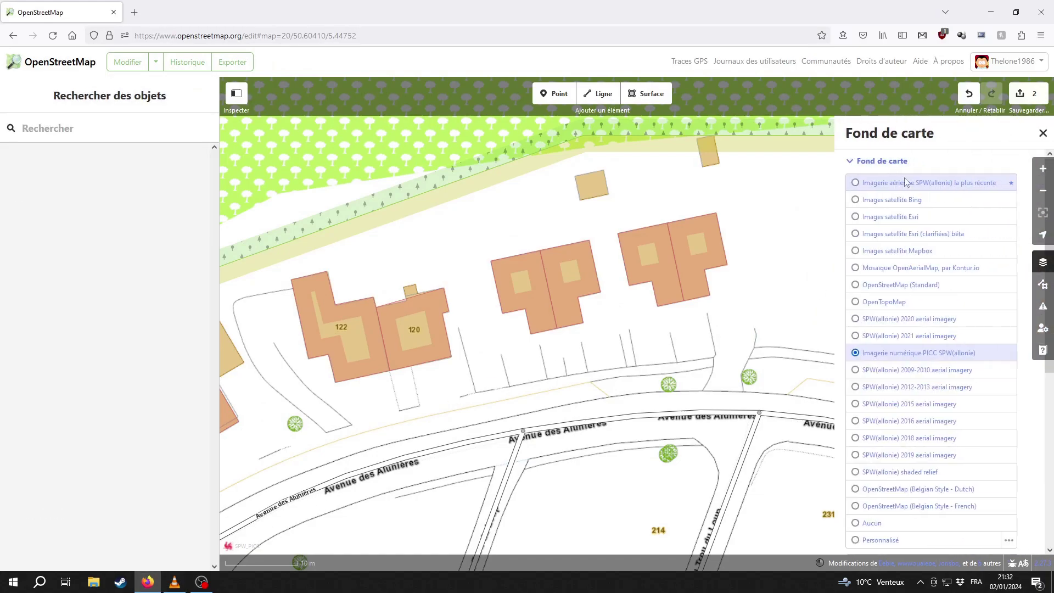
left_click(928, 183)
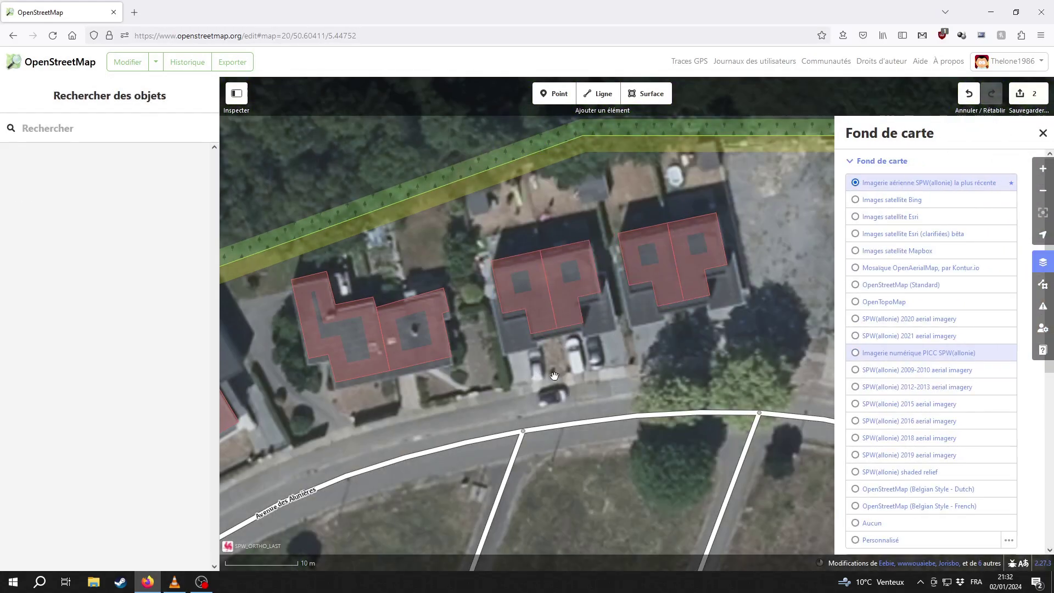
key("Left")
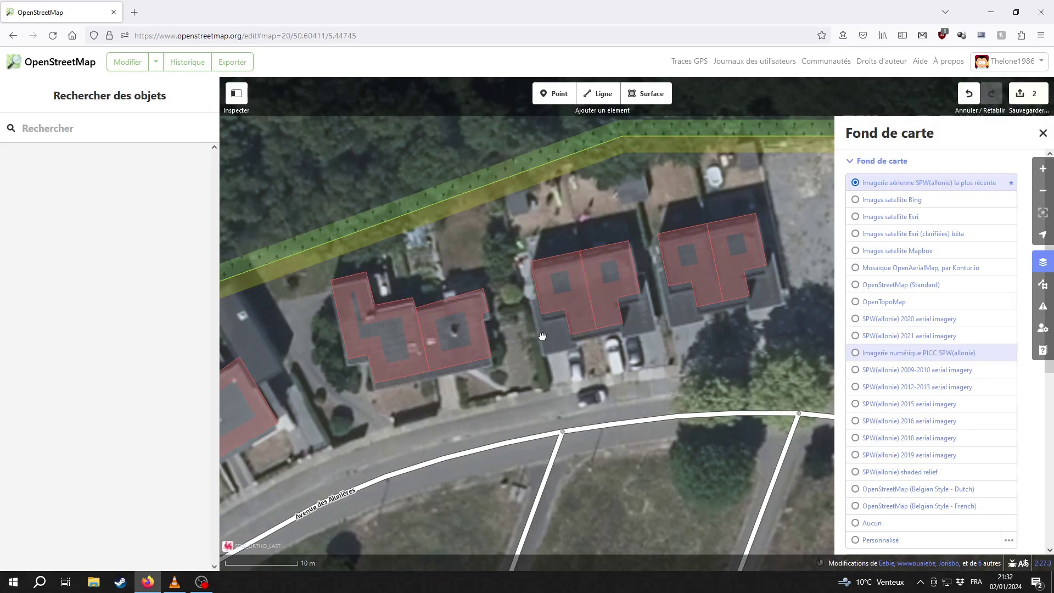
scroll(660, 343, "down", 2)
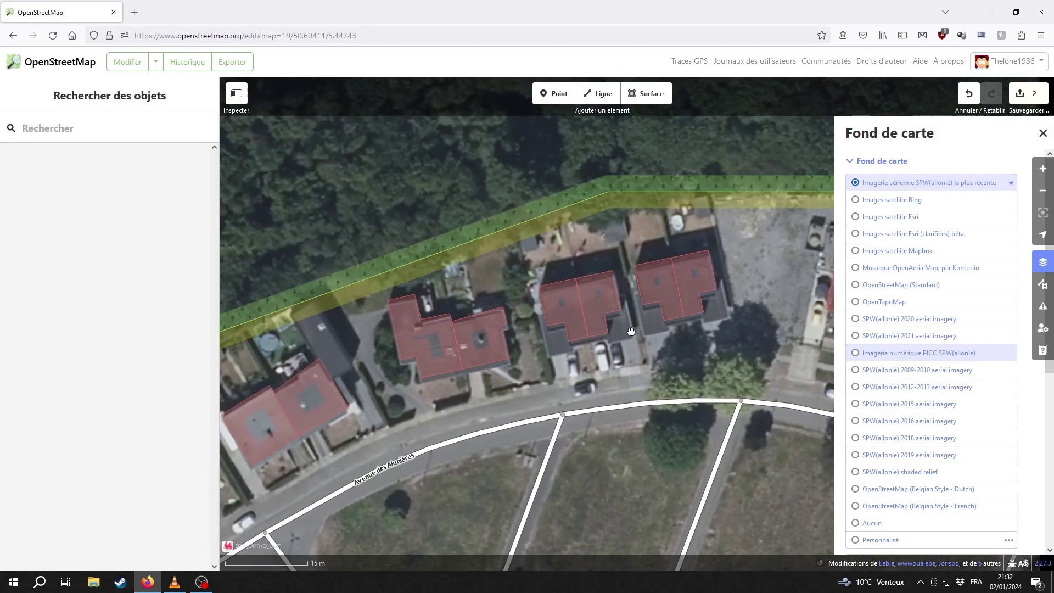
left_click(933, 352)
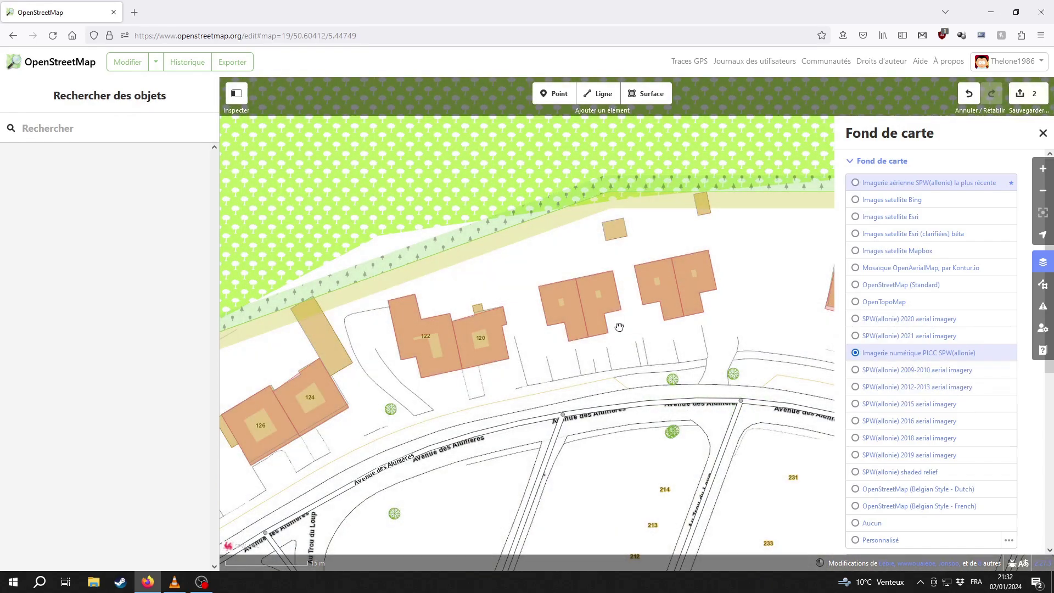
Recentre on the houses and toggle to the latest aerial imagery with Ctrl+B.
left_click_drag(673, 354, 606, 358)
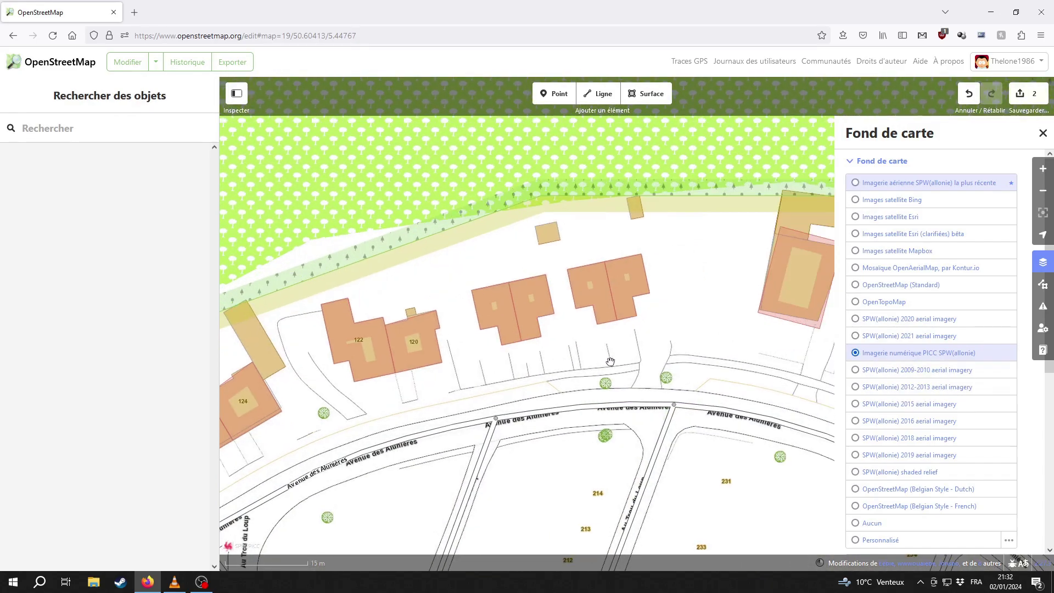
left_click_drag(563, 377, 585, 329)
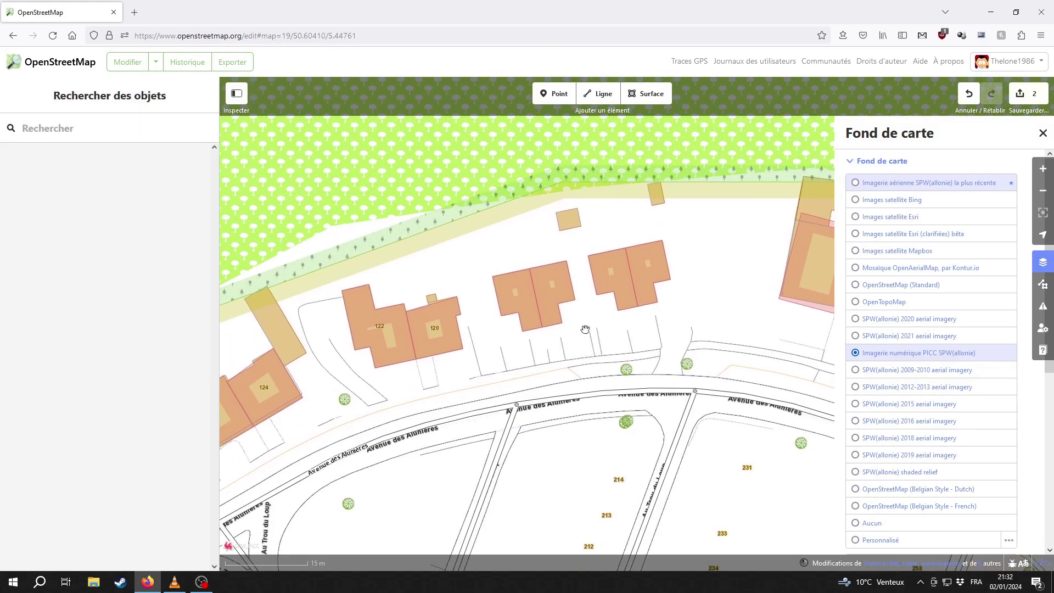
key("ctrl+b")
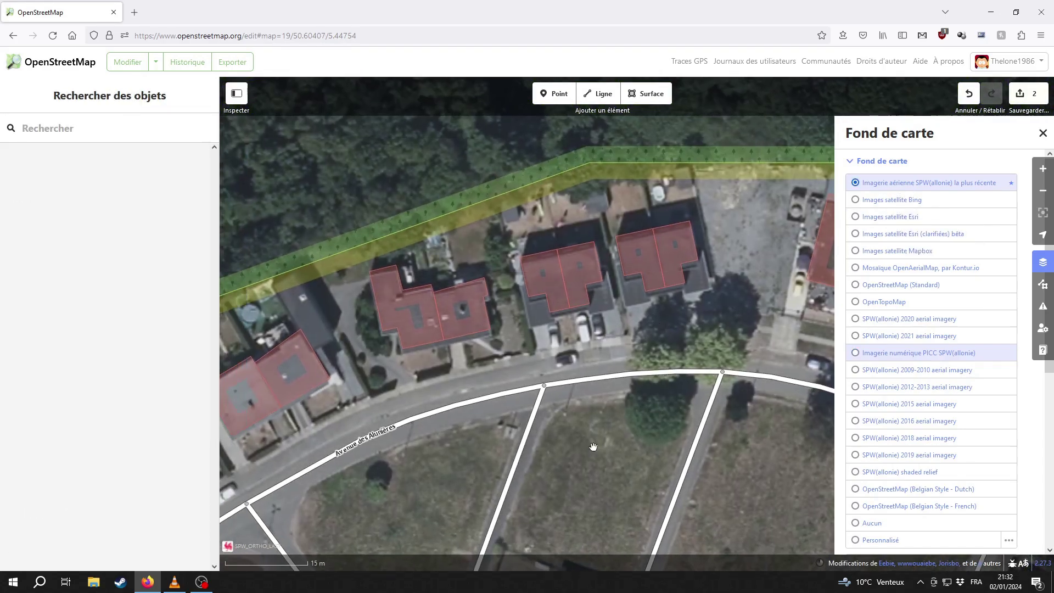
scroll(611, 384, "down", 8)
left_click_drag(611, 384, 567, 339)
Return to the PICC background and select building 131–134 to inspect its outline.
key("ctrl+b")
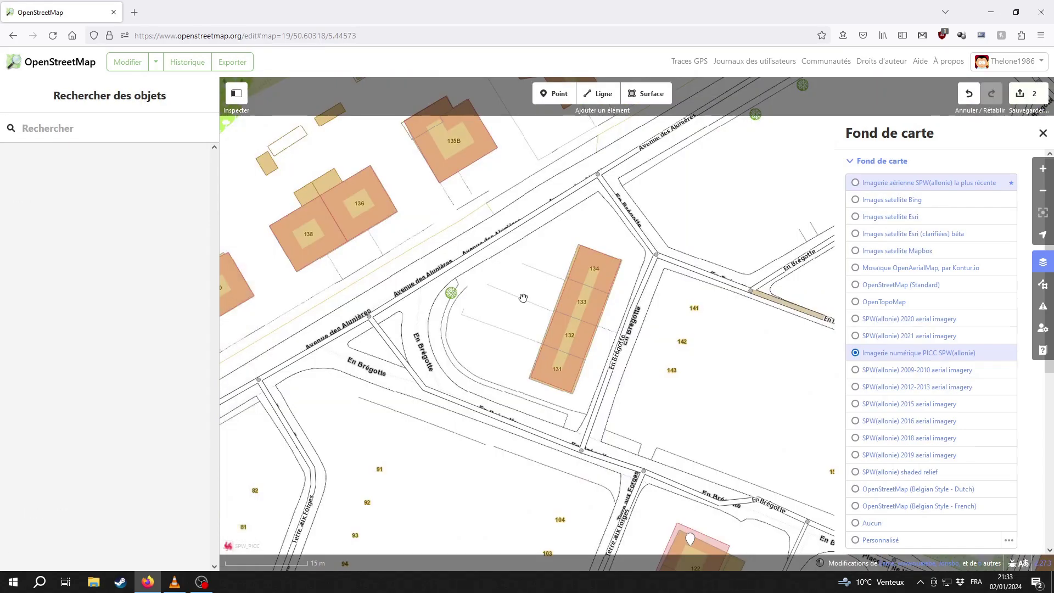
left_click(588, 269)
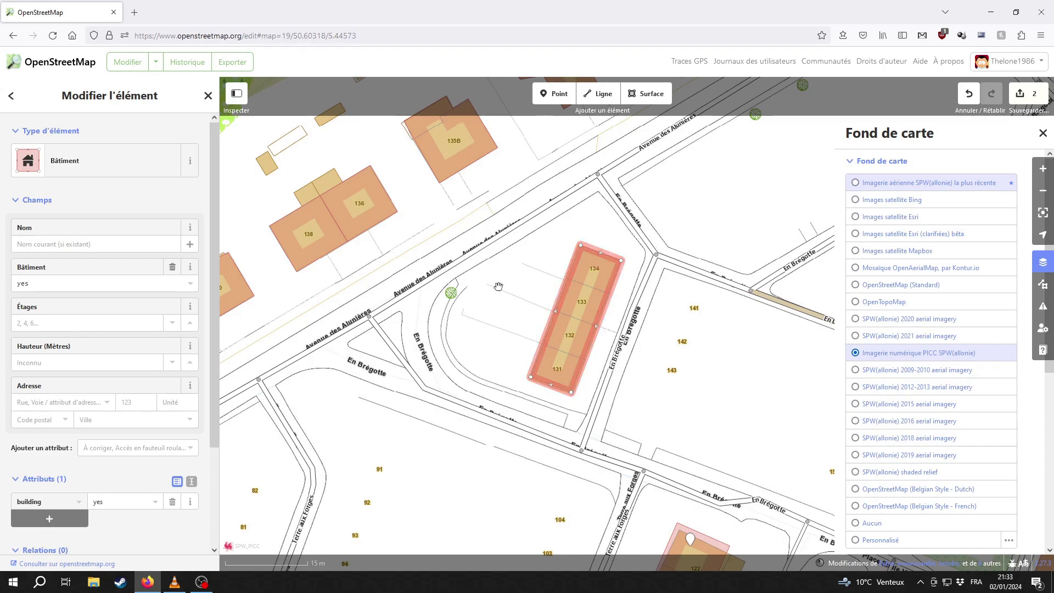
left_click(495, 362)
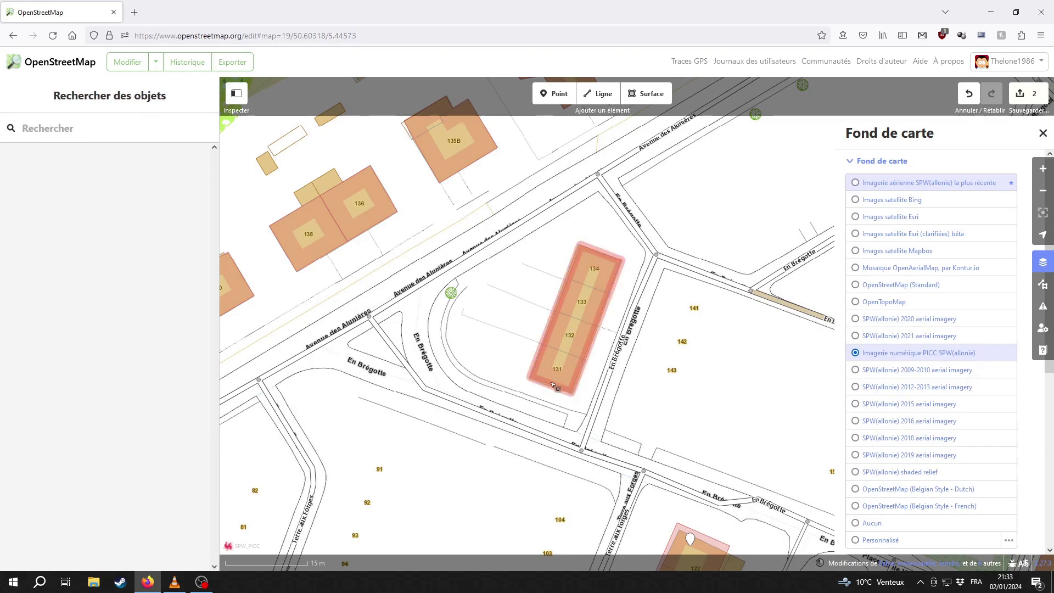
left_click(578, 322)
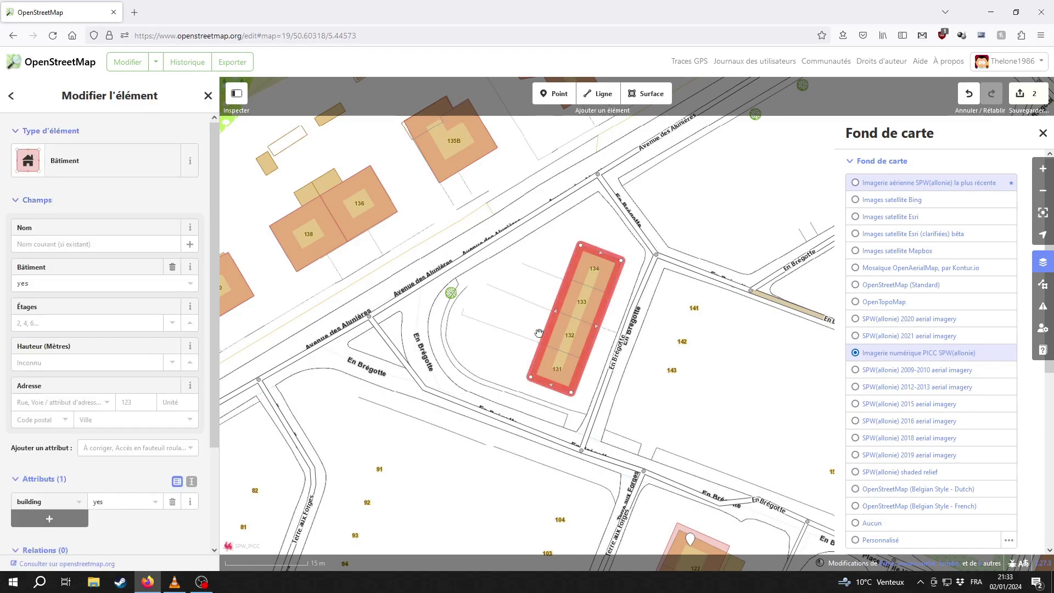
left_click_drag(520, 317, 471, 341)
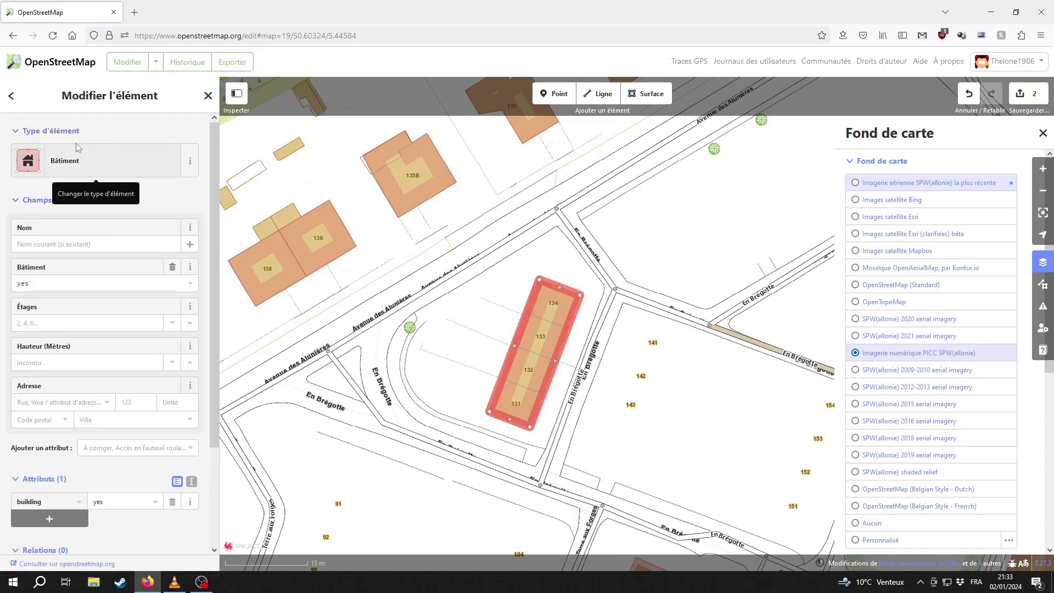
left_click(471, 355)
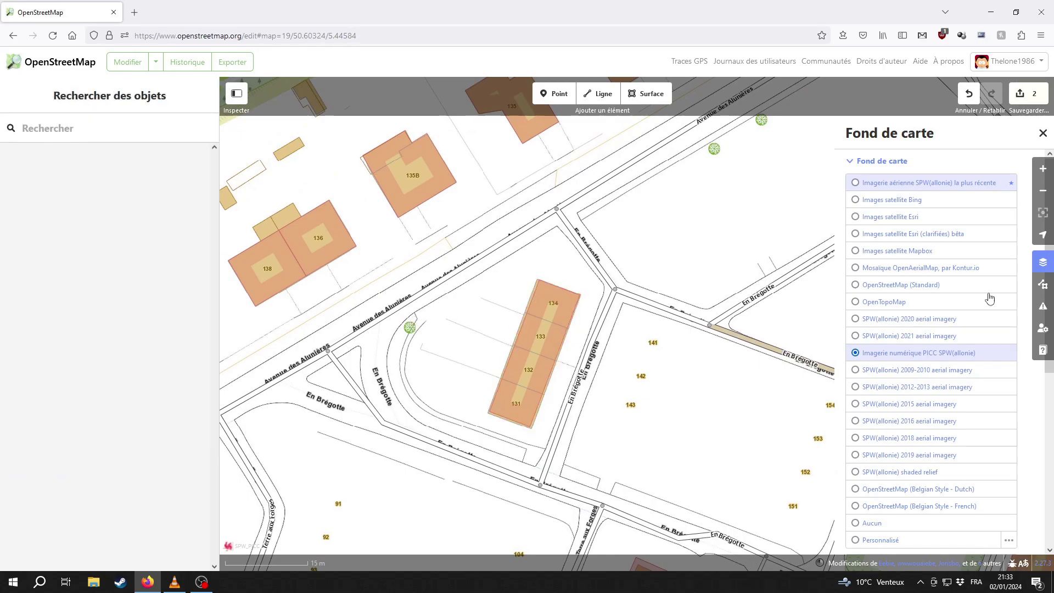
Compare building 131–134 against the latest SPW aerial imagery and the PICC map, zooming in.
left_click(959, 188)
left_click(911, 353)
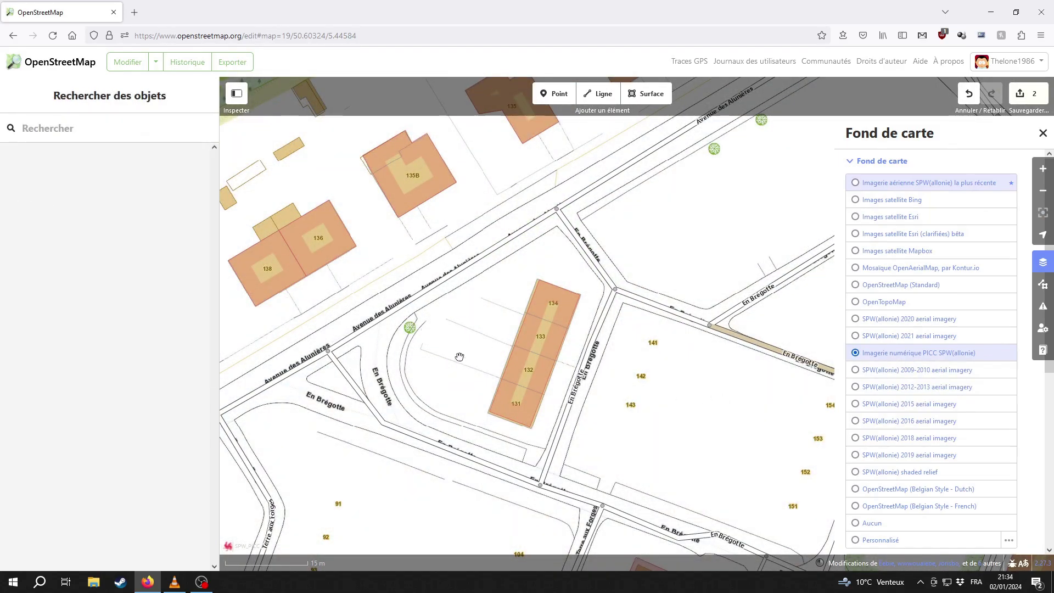
left_click(514, 346)
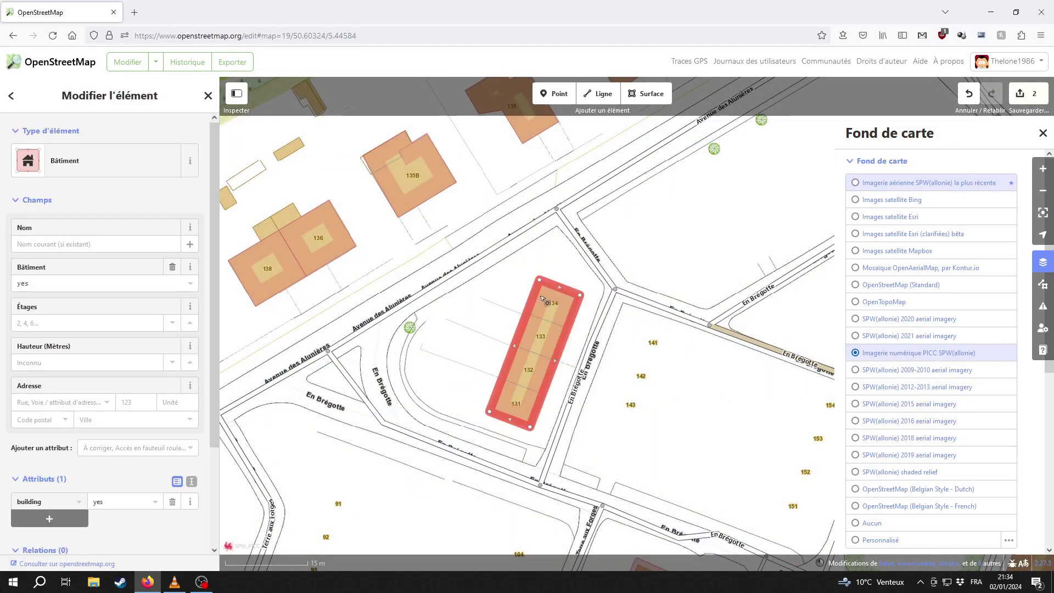
scroll(470, 381, "up", 2)
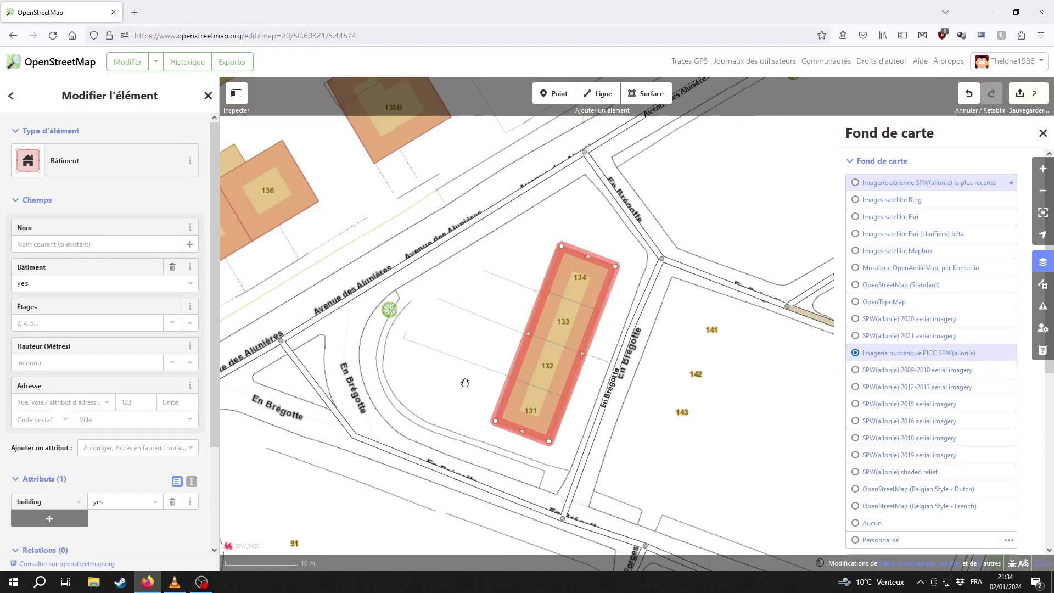
left_click(492, 346)
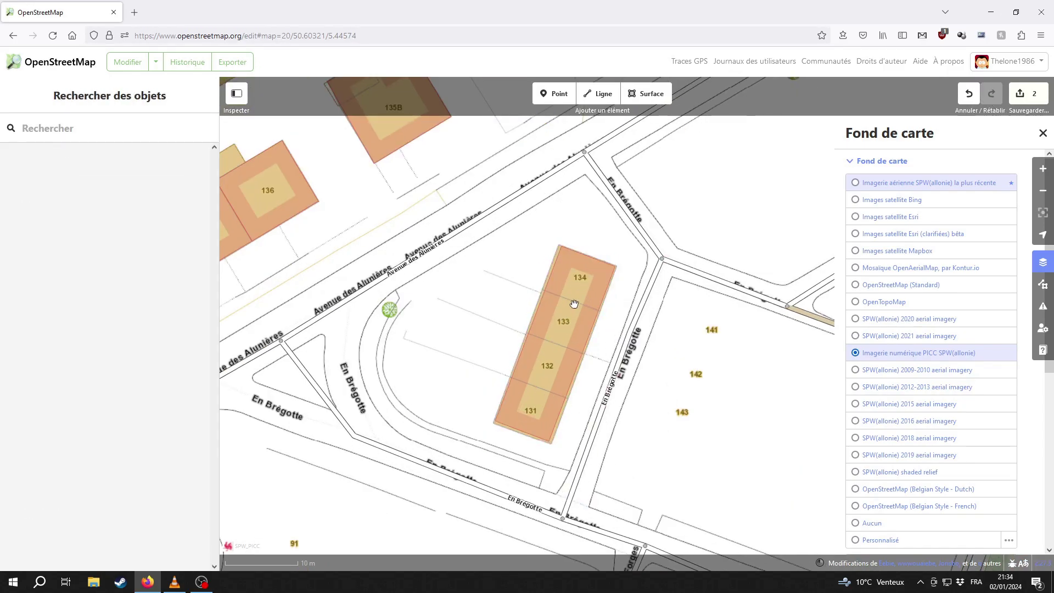
left_click_drag(483, 363, 486, 404)
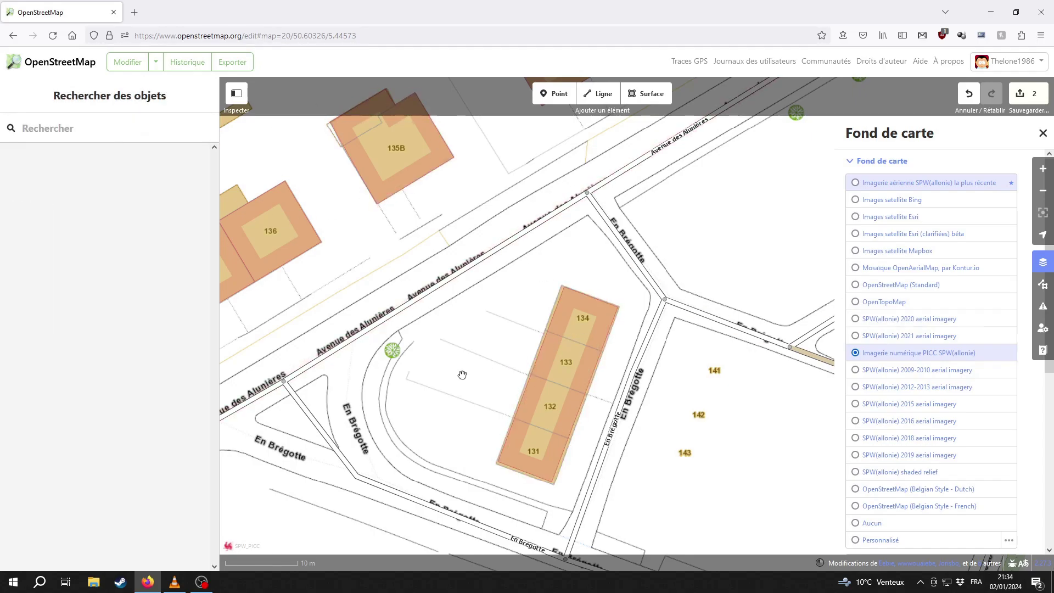
Reselect building 131–134 to show its corner points.
left_click_drag(466, 373, 470, 345)
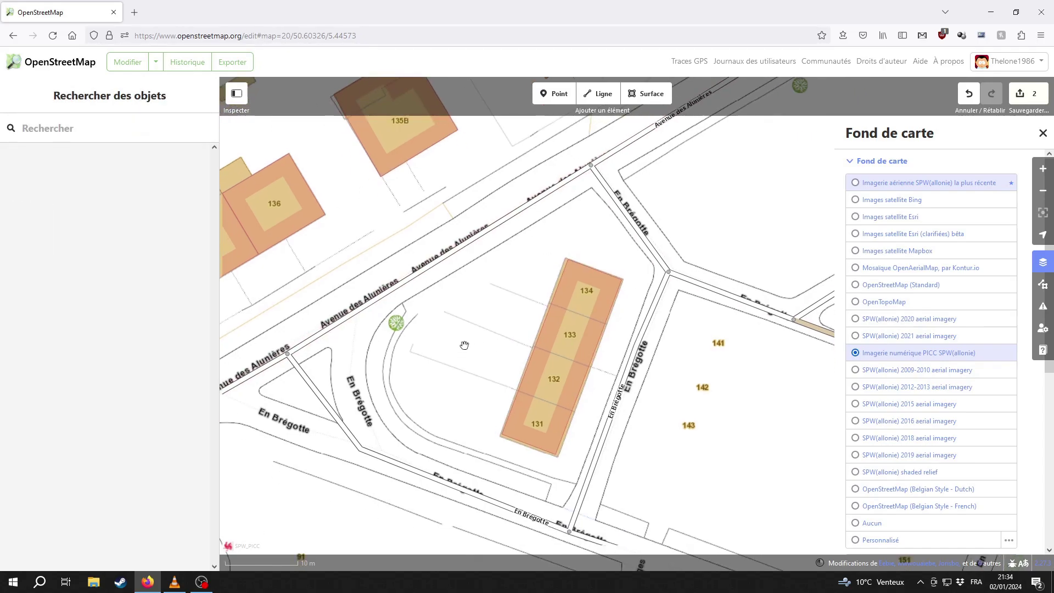
left_click(600, 332)
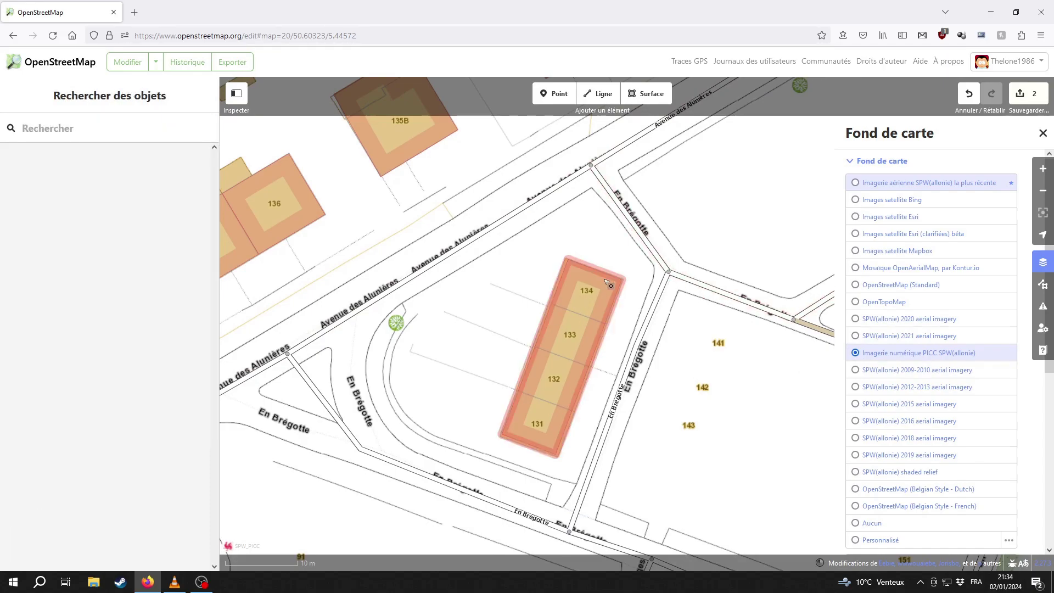
left_click(582, 280)
left_click(496, 338)
left_click(573, 279)
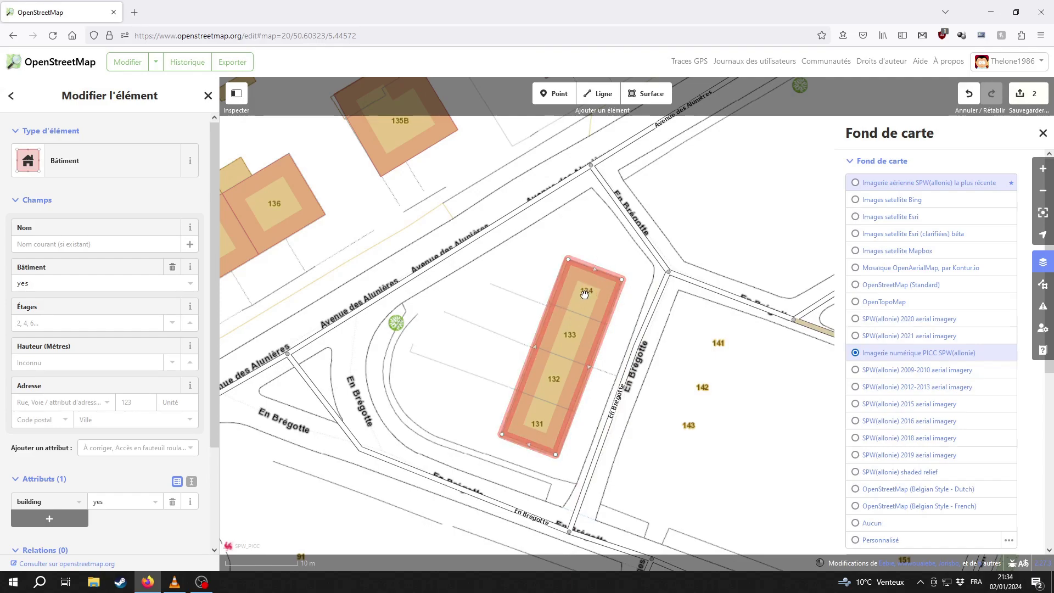
Look around the area and inspect the En Brégotte road, then deselect it.
left_click_drag(527, 405, 578, 275)
scroll(579, 276, "down", 3)
left_click_drag(452, 428, 676, 217)
left_click_drag(516, 426, 558, 464)
scroll(657, 335, "up", 3)
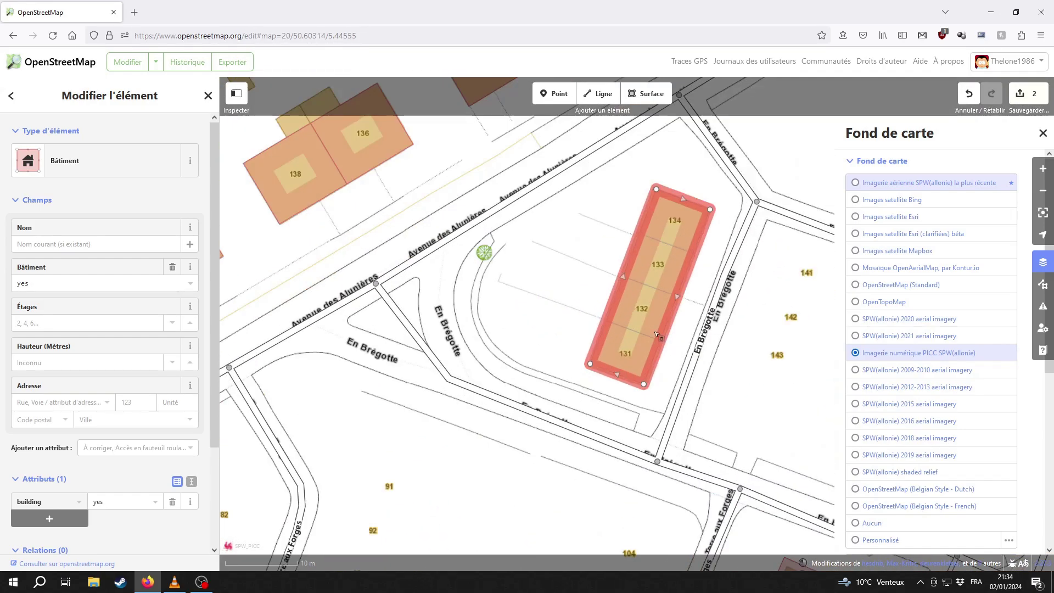
left_click(710, 327)
left_click_drag(549, 520, 614, 384)
key("Escape")
Zoom and pan toward the building numbered 11–14 beside Terre aux Forges.
scroll(576, 430, "down", 3)
left_click_drag(649, 328, 710, 234)
scroll(709, 235, "up", 3)
left_click_drag(242, 543, 649, 359)
Select the building numbered 11, 12 and 14, then pan south to the 122–126 row.
left_click(650, 359)
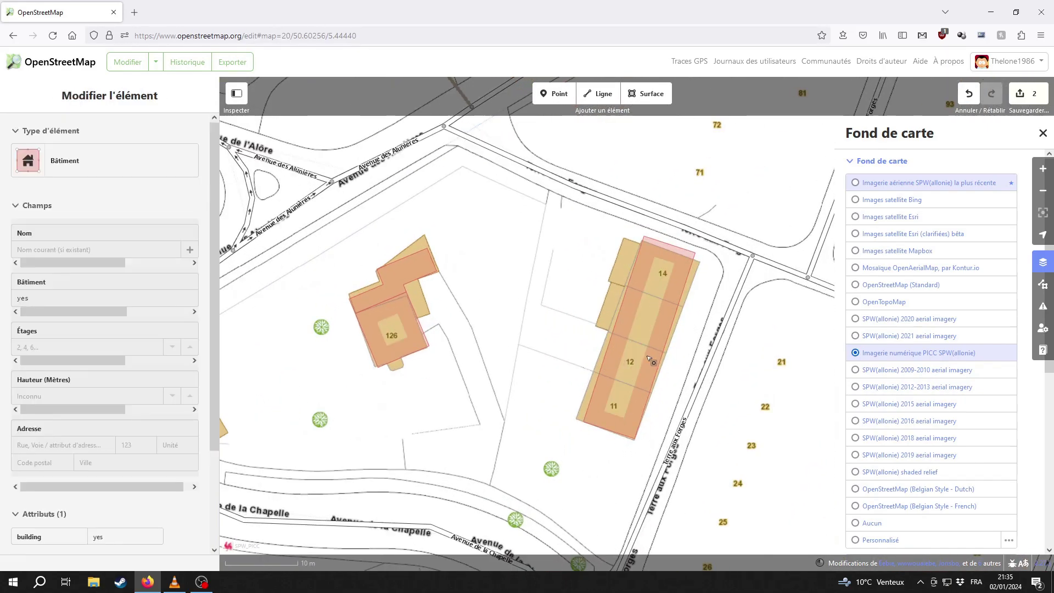
left_click_drag(675, 514, 622, 428)
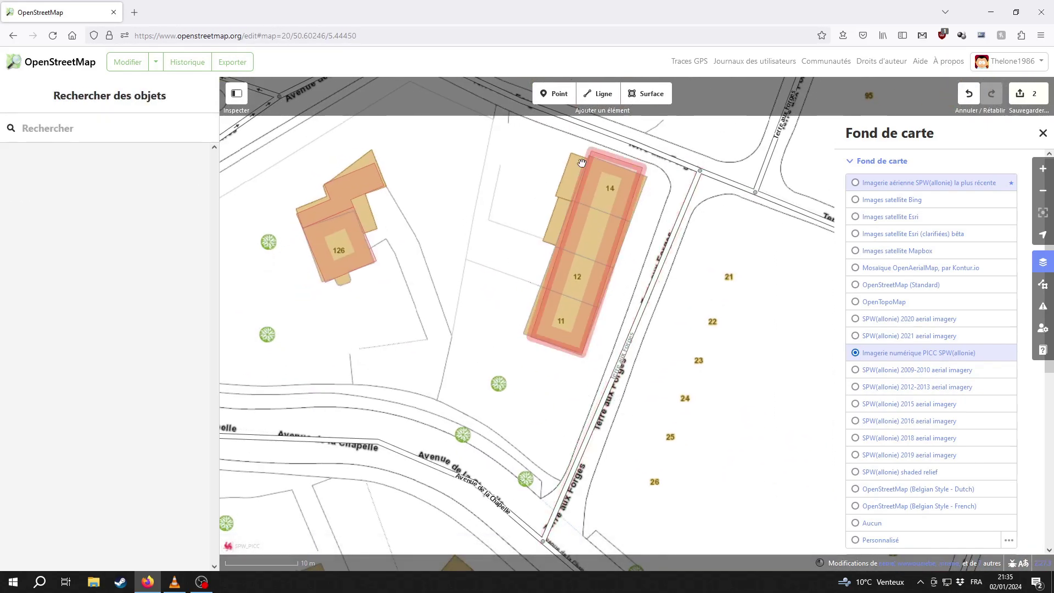
left_click_drag(637, 173, 576, 401)
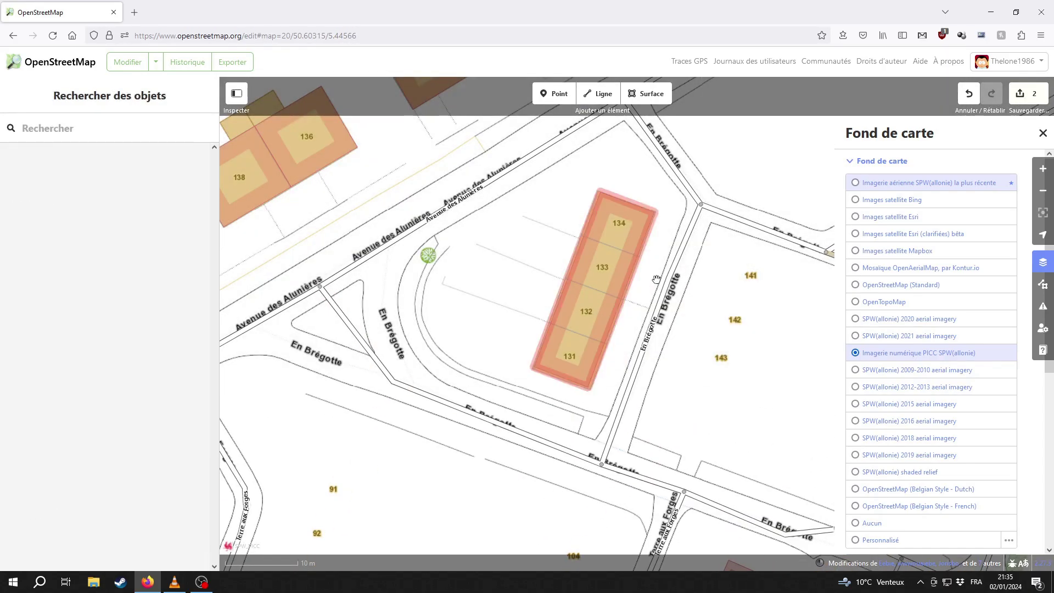
left_click_drag(739, 474, 637, 242)
left_click_drag(582, 464, 632, 287)
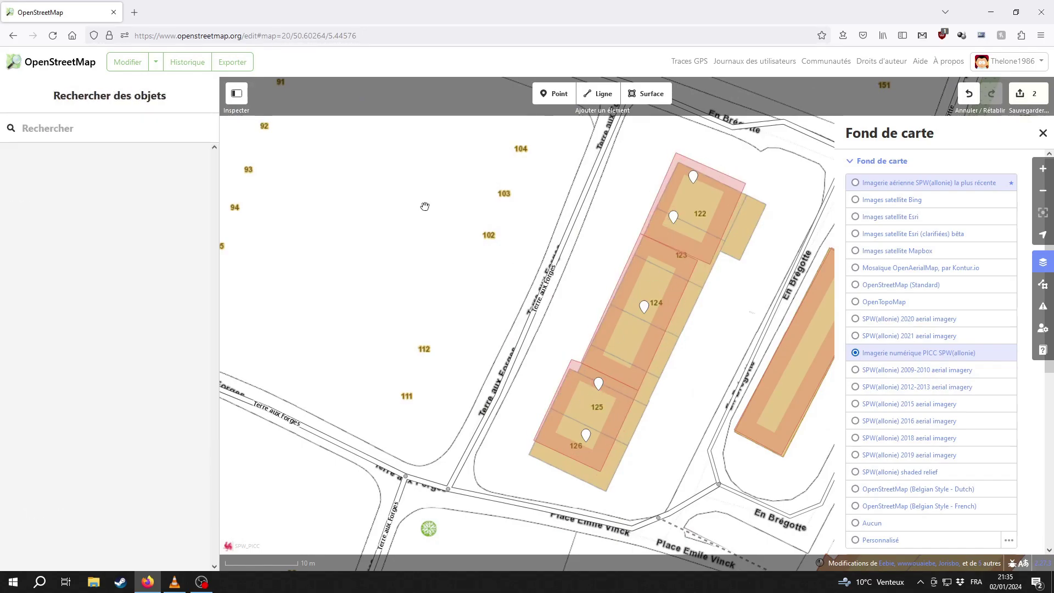
Pan back north to bring the 131–134 row fully into view and zoom in.
left_click_drag(425, 197, 427, 360)
left_click_drag(513, 152, 524, 329)
left_click_drag(581, 293, 579, 319)
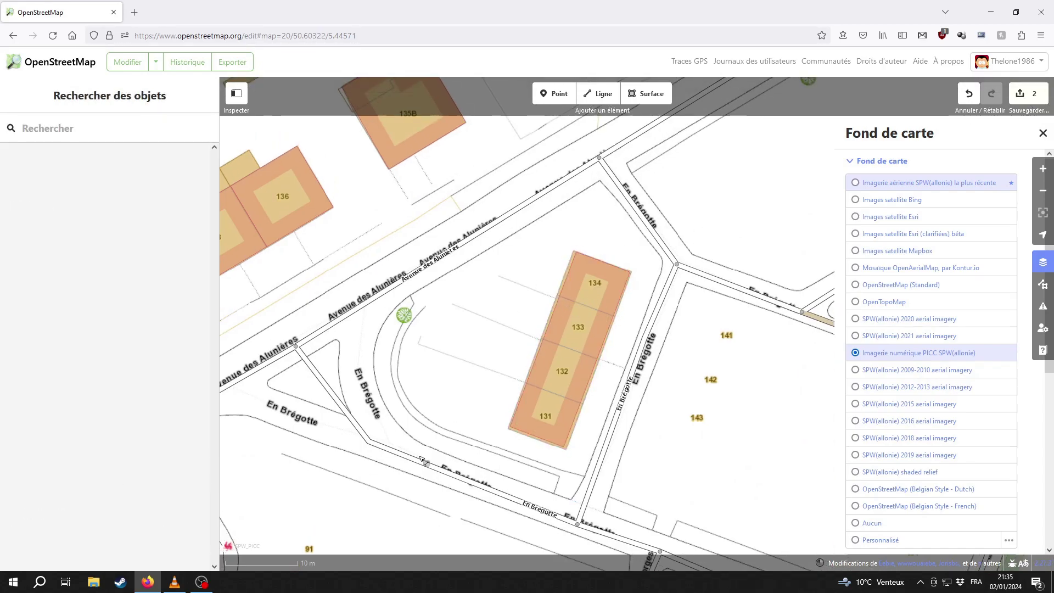
left_click_drag(608, 513, 561, 203)
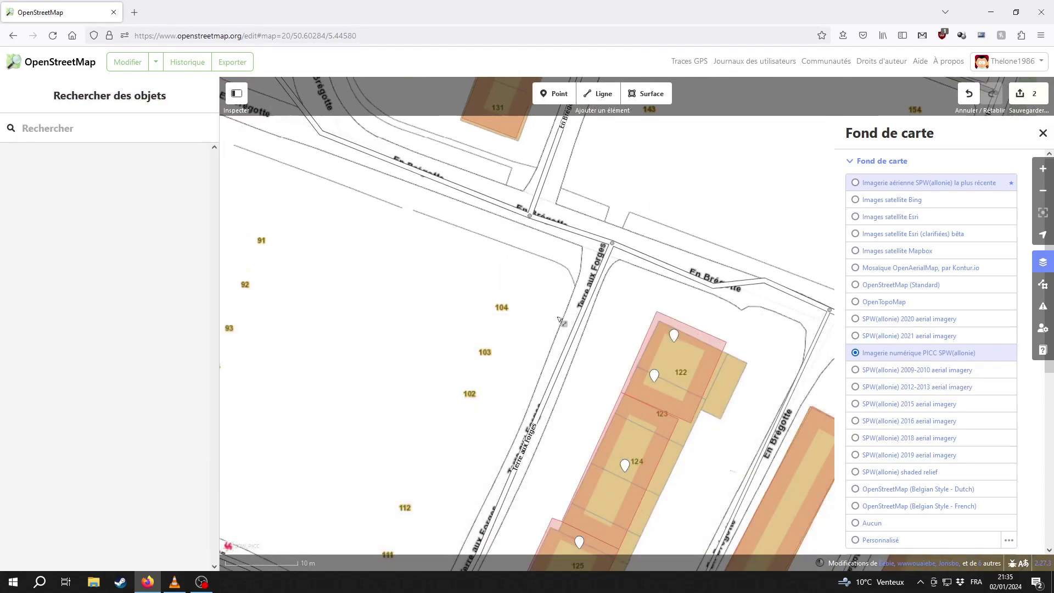
left_click_drag(461, 138, 466, 402)
scroll(459, 294, "up", 2)
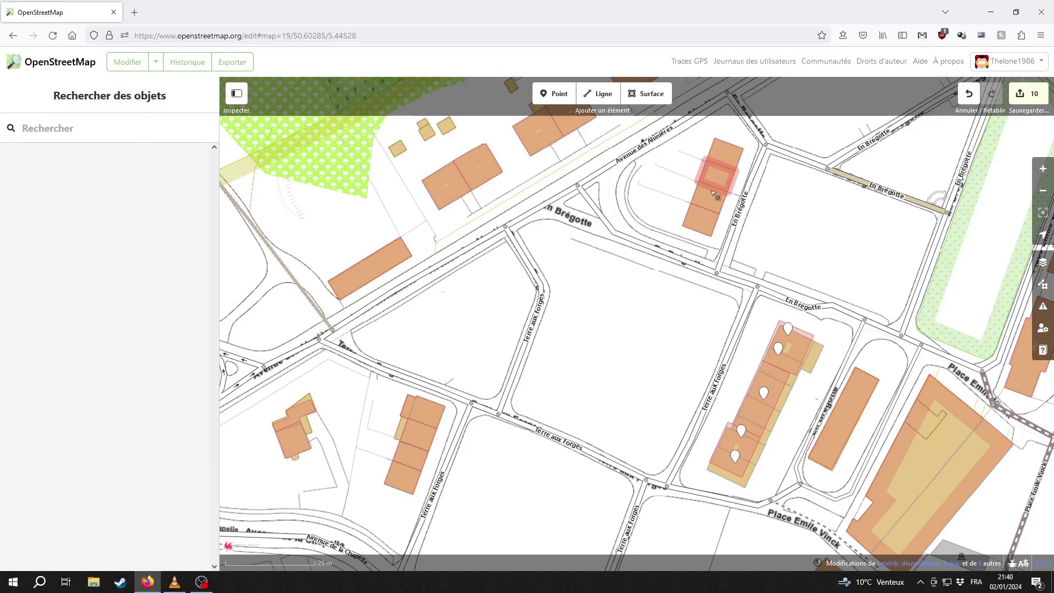
Inspect one of the split houses, then pan east toward Place Emile Vinck and deselect it.
left_click(444, 416)
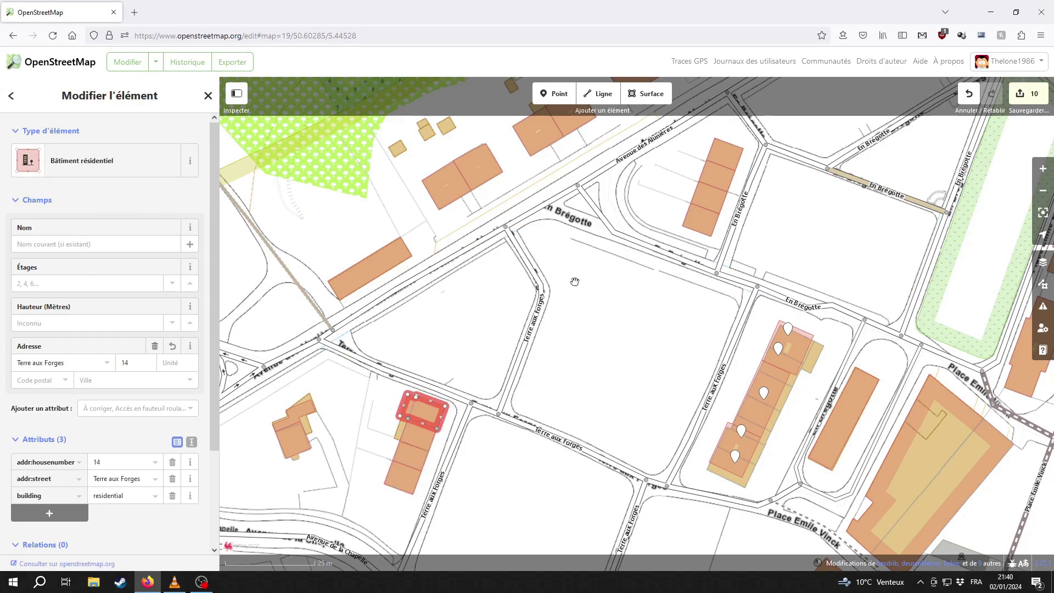
left_click_drag(749, 354, 542, 352)
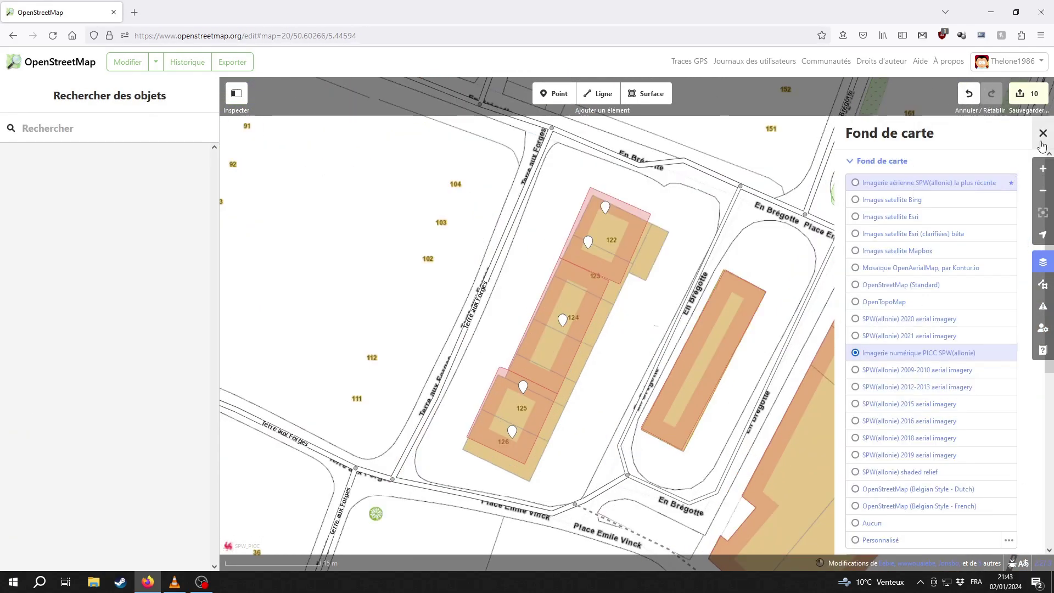
key("b")
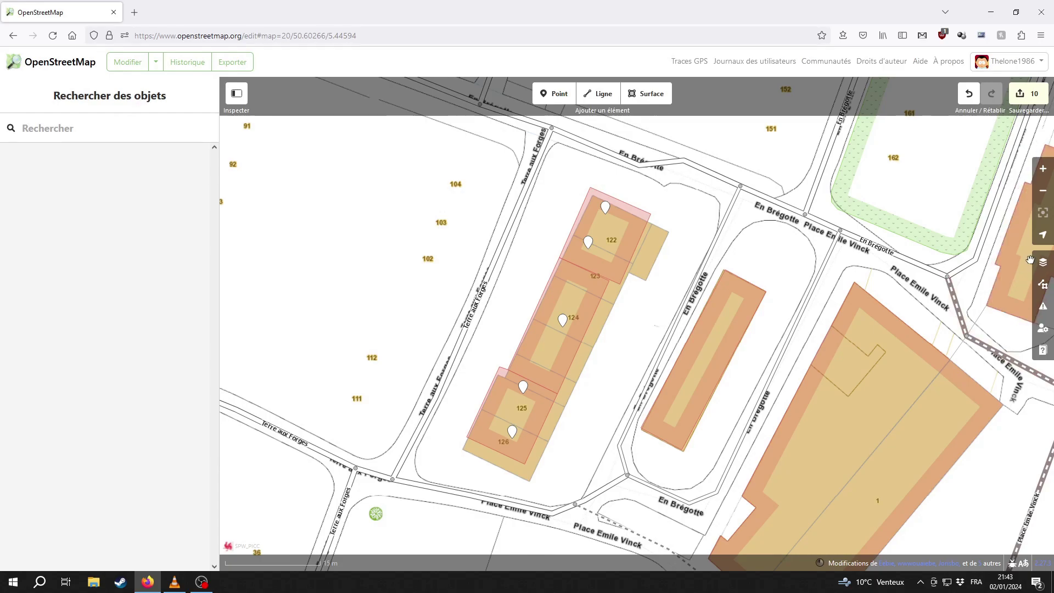
left_click(622, 281)
scroll(631, 291, "up", 3)
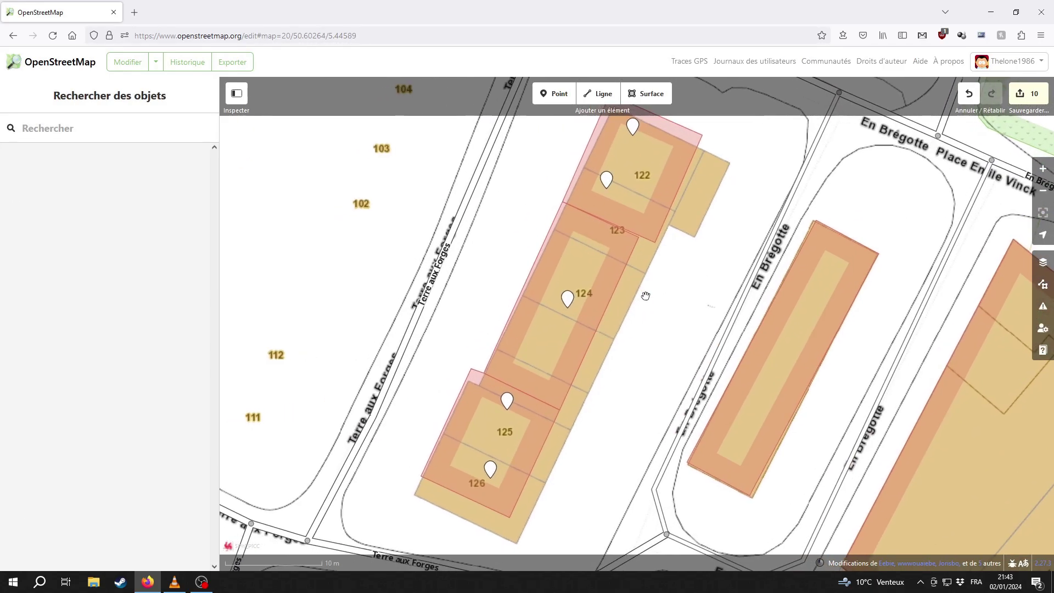
scroll(659, 300, "down", 1)
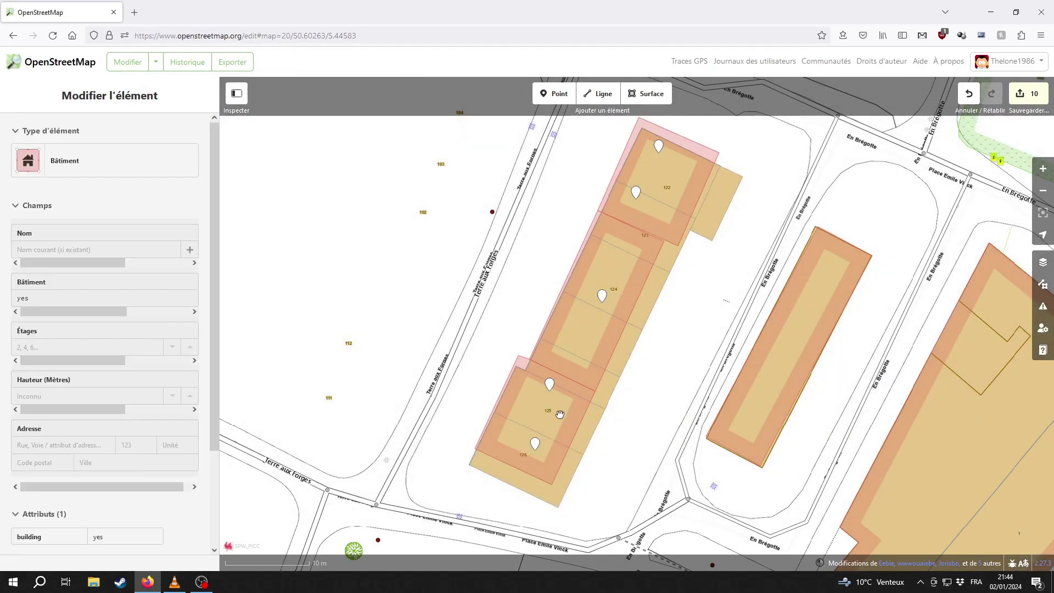
scroll(631, 329, "up", 3)
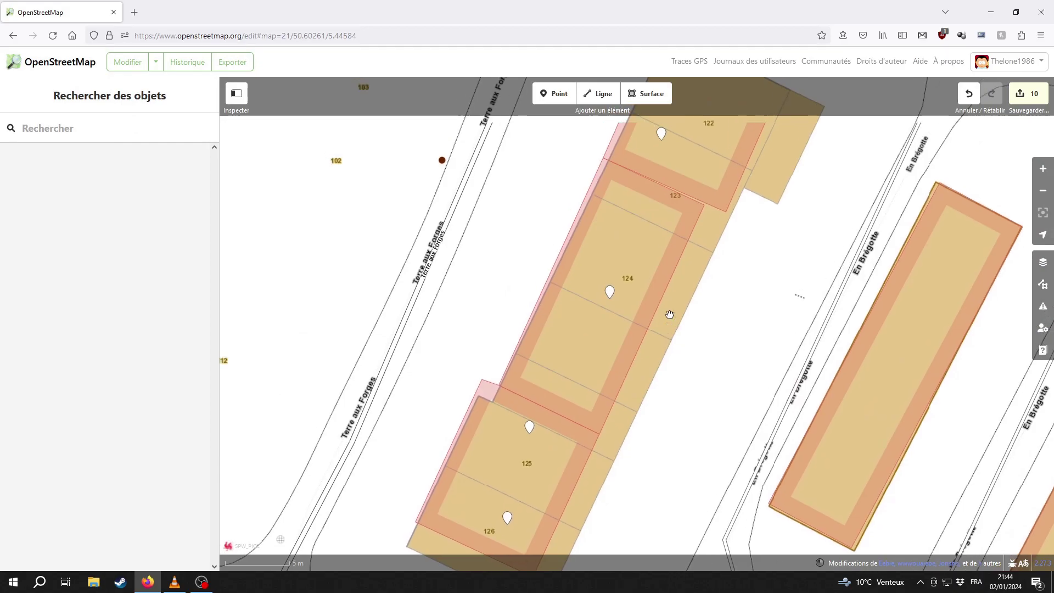
left_click_drag(628, 287, 645, 235)
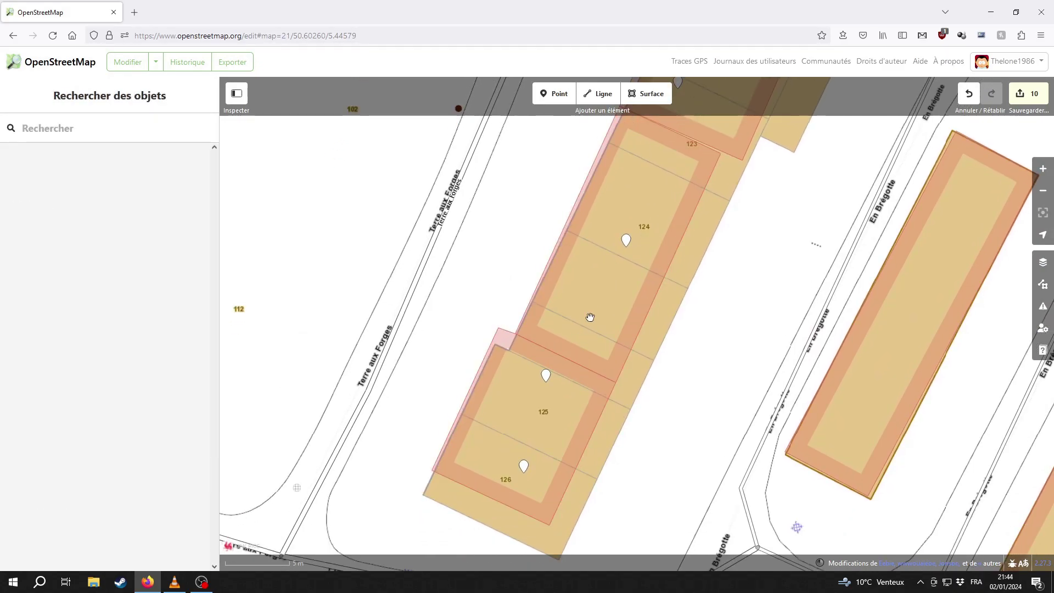
left_click_drag(602, 302, 557, 371)
left_click_drag(545, 414, 556, 383)
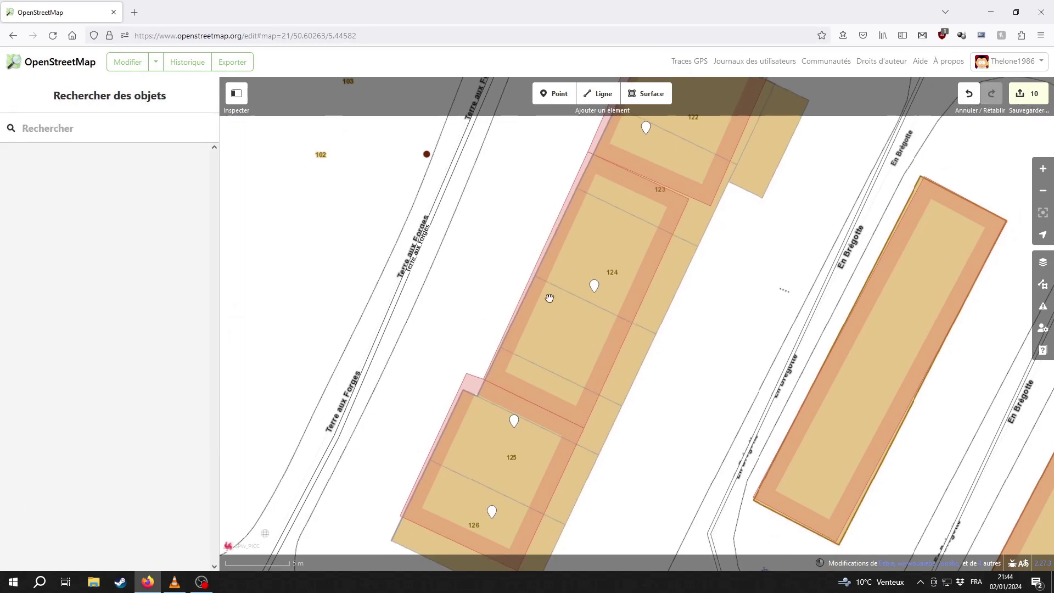
left_click(628, 206)
left_click_drag(628, 207, 632, 234)
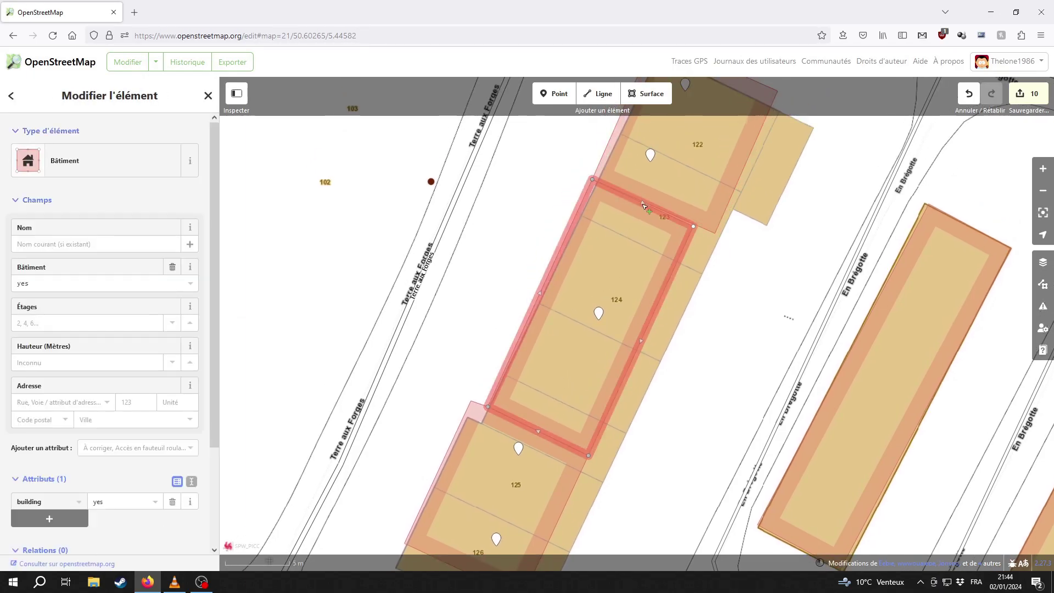
left_click(103, 564)
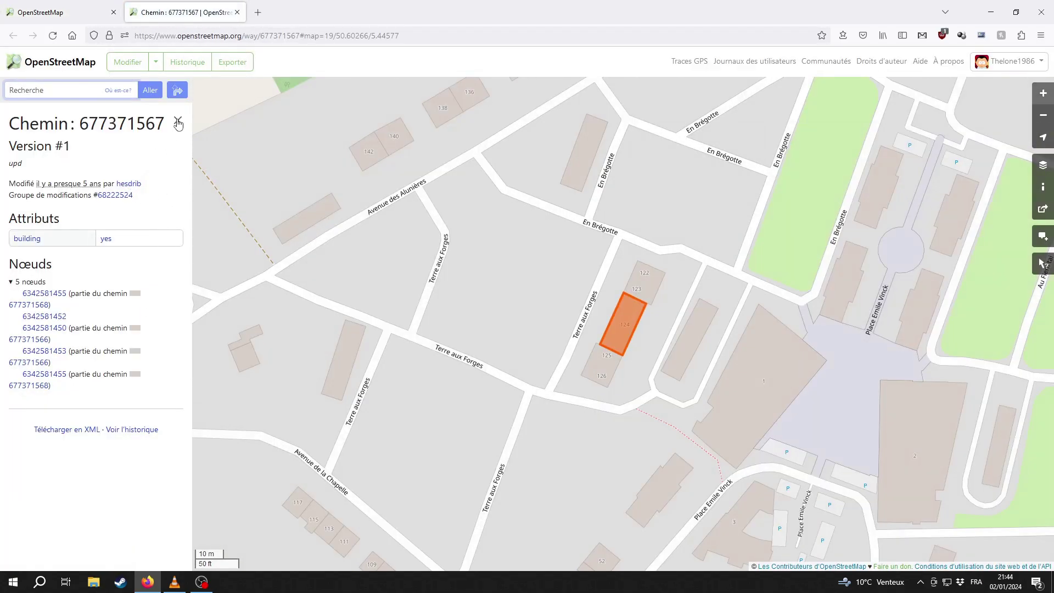
left_click(178, 122)
left_click(237, 12)
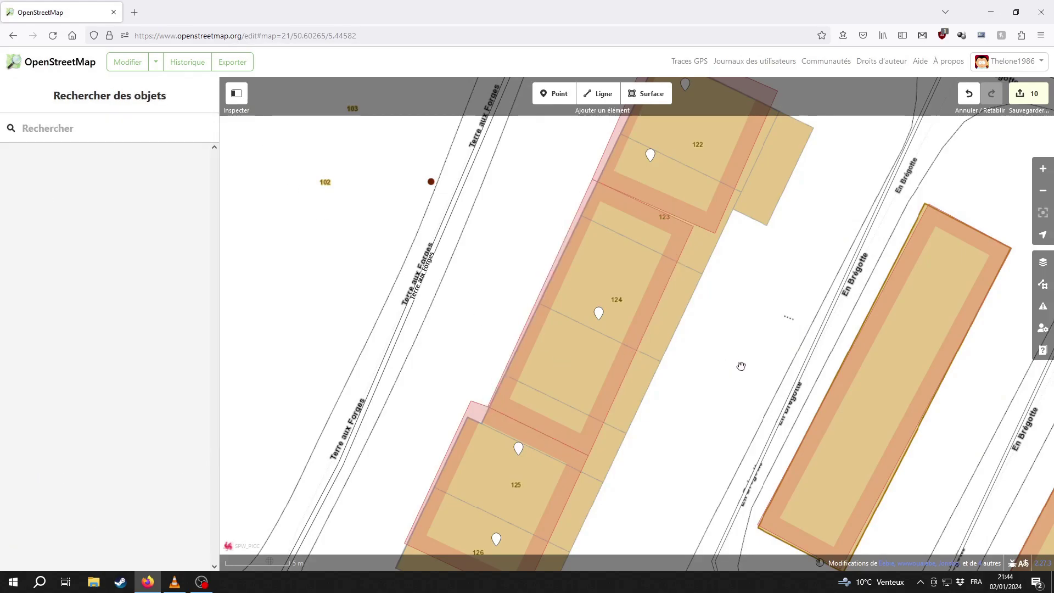
left_click_drag(635, 400, 637, 393)
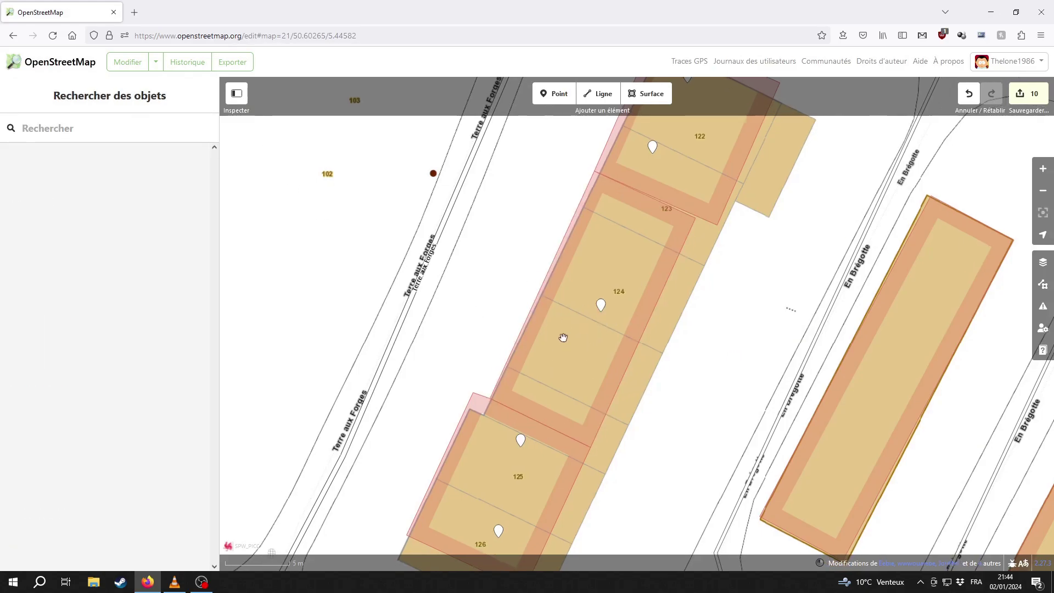
mouse_move(613, 292)
left_mouse_down()
mouse_move(614, 320)
mouse_move(606, 281)
left_mouse_up()
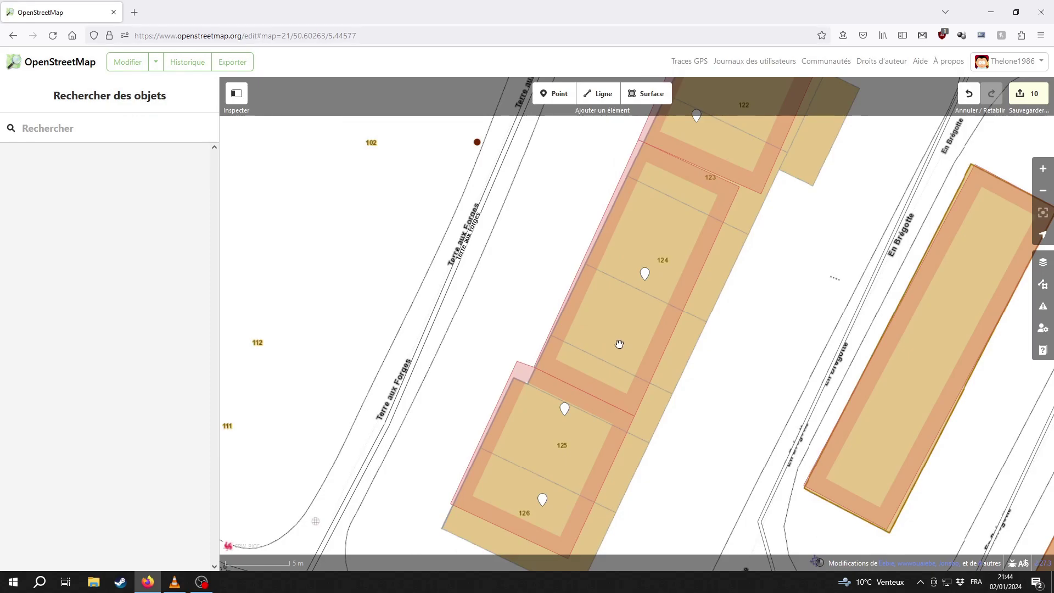
left_click_drag(620, 322, 561, 370)
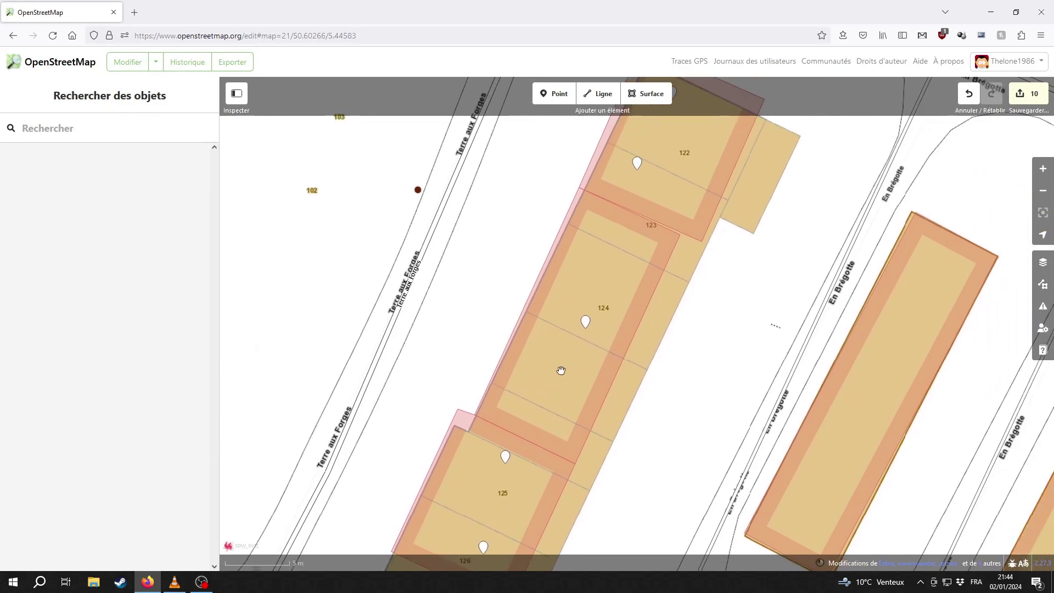
scroll(573, 253, "down", 2)
left_click(574, 253)
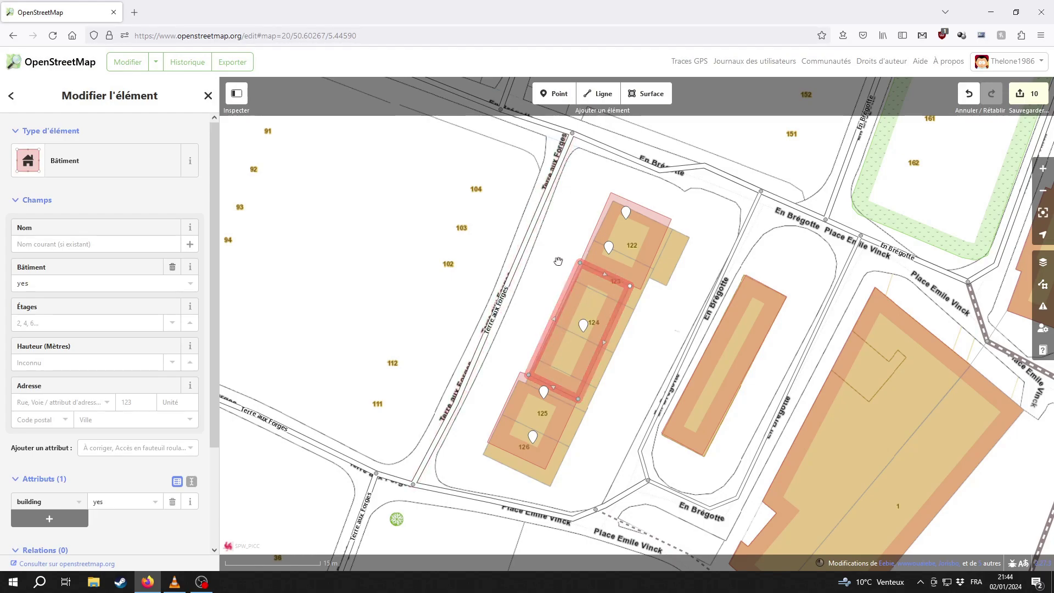
key("Escape")
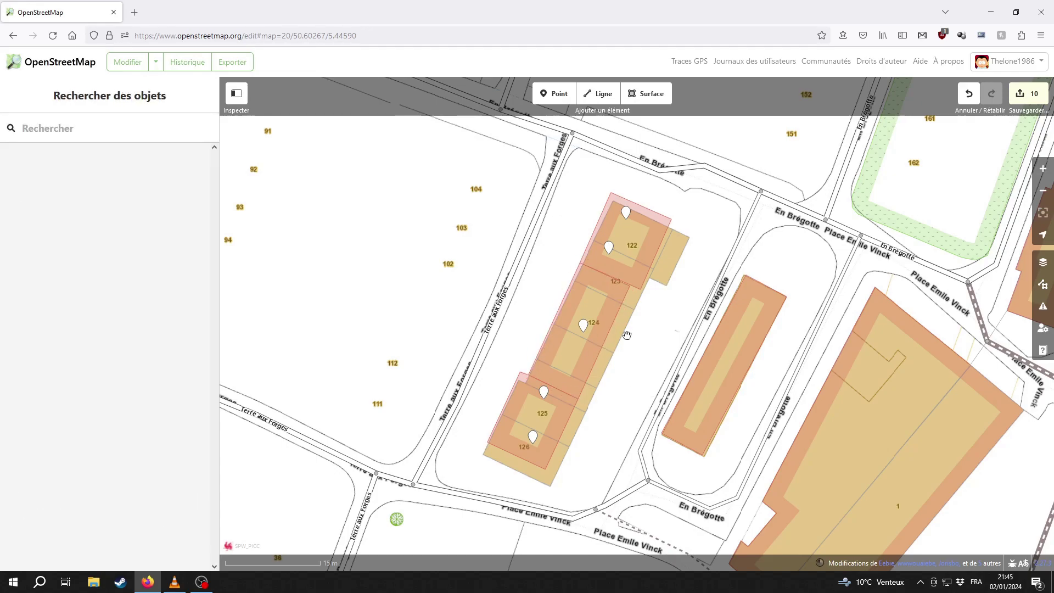
scroll(629, 342, "down", 2)
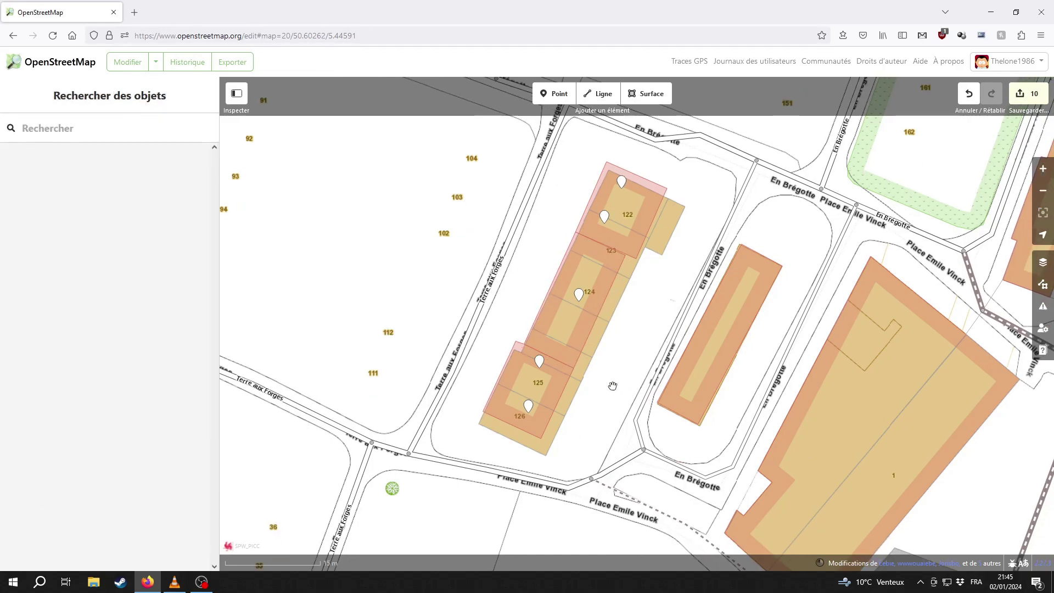
left_click_drag(613, 386, 644, 411)
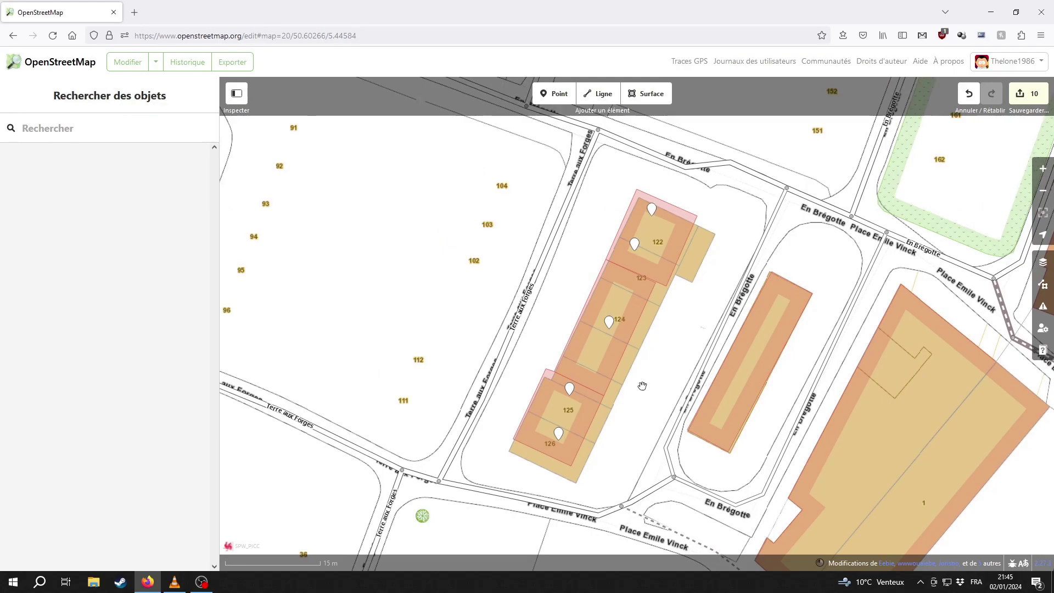
scroll(642, 381, "up", 1)
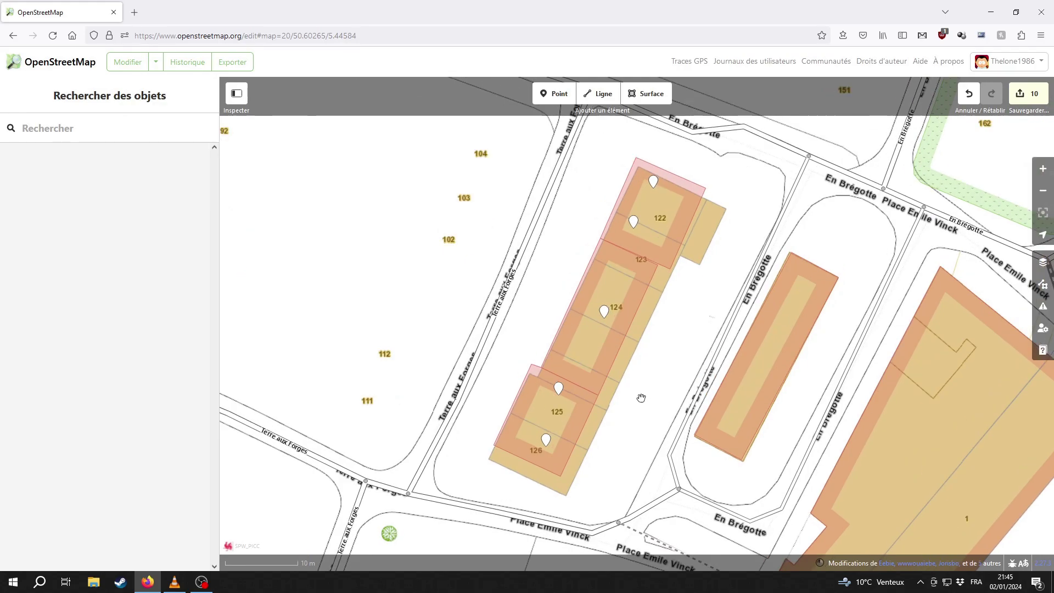
scroll(635, 381, "up", 1)
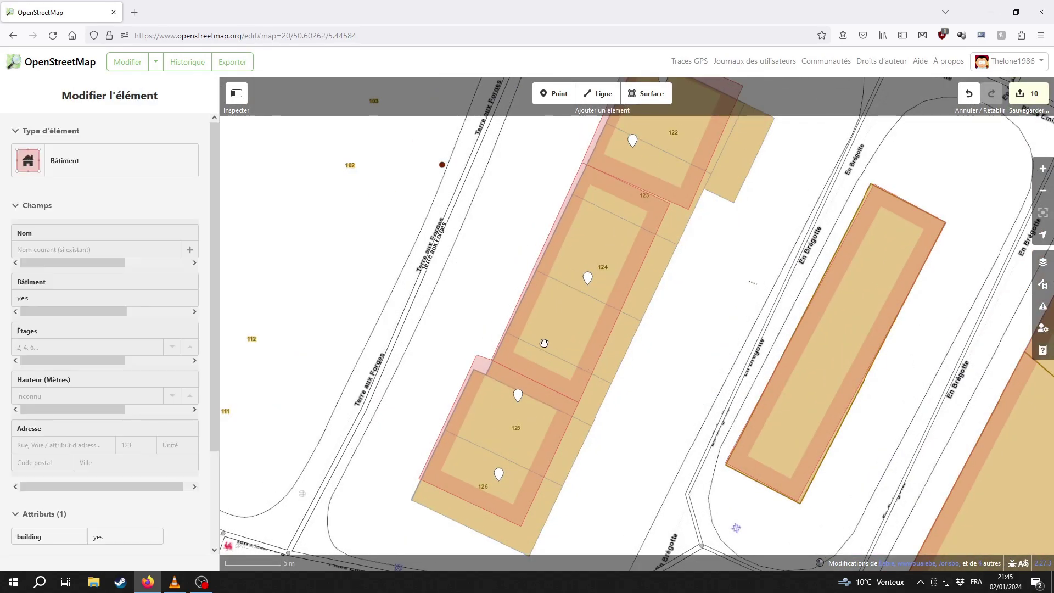
scroll(518, 306, "down", 3)
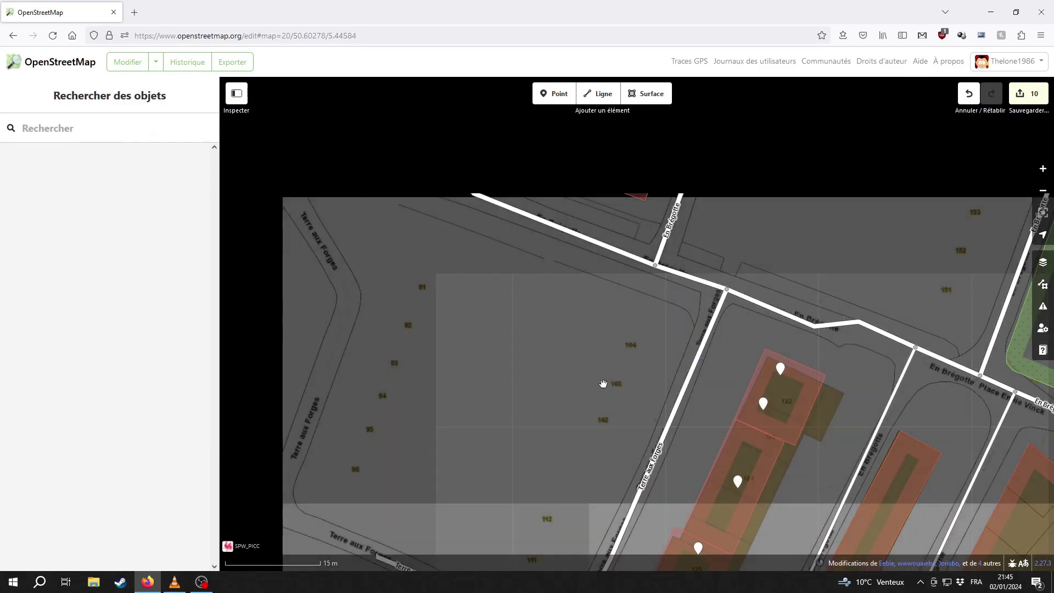
View the neighbourhood under the latest SPW aerial imagery, then return to the PICC map with Ctrl+B.
scroll(560, 332, "down", 3)
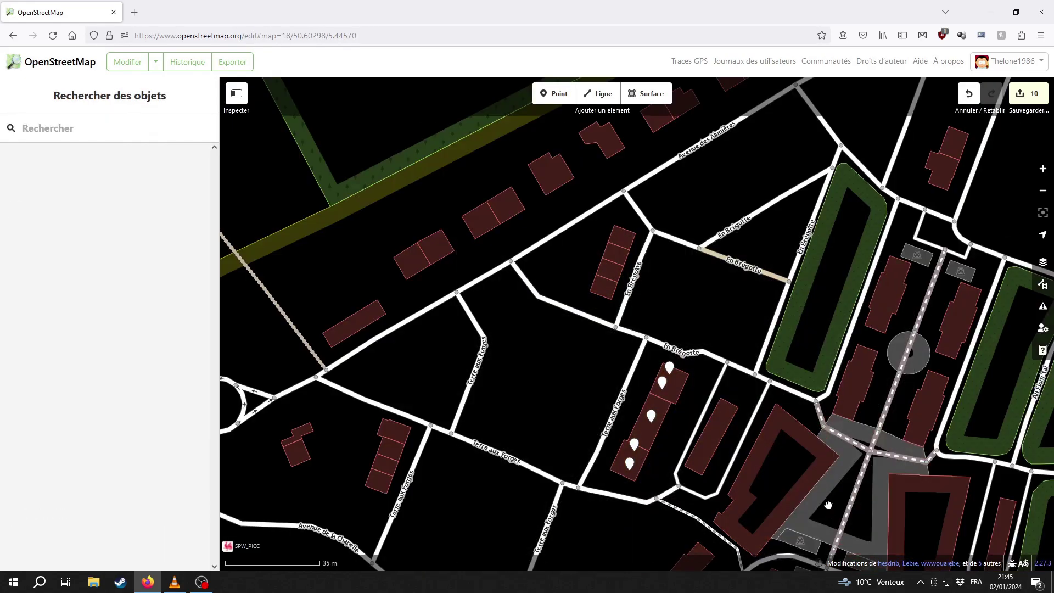
left_click_drag(828, 505, 770, 444)
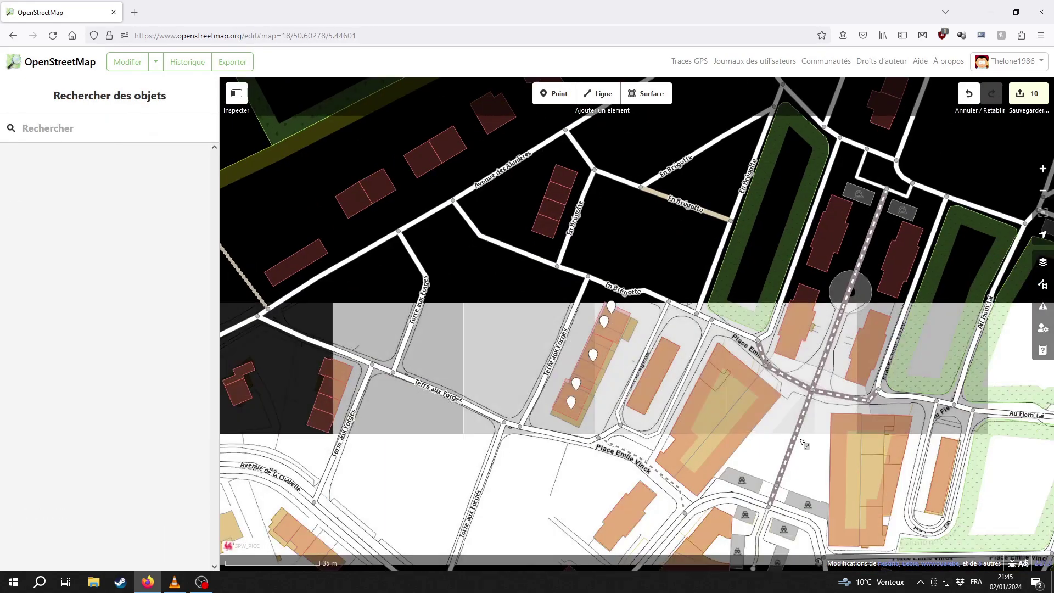
left_click(1043, 262)
left_click(927, 182)
scroll(494, 373, "down", 3)
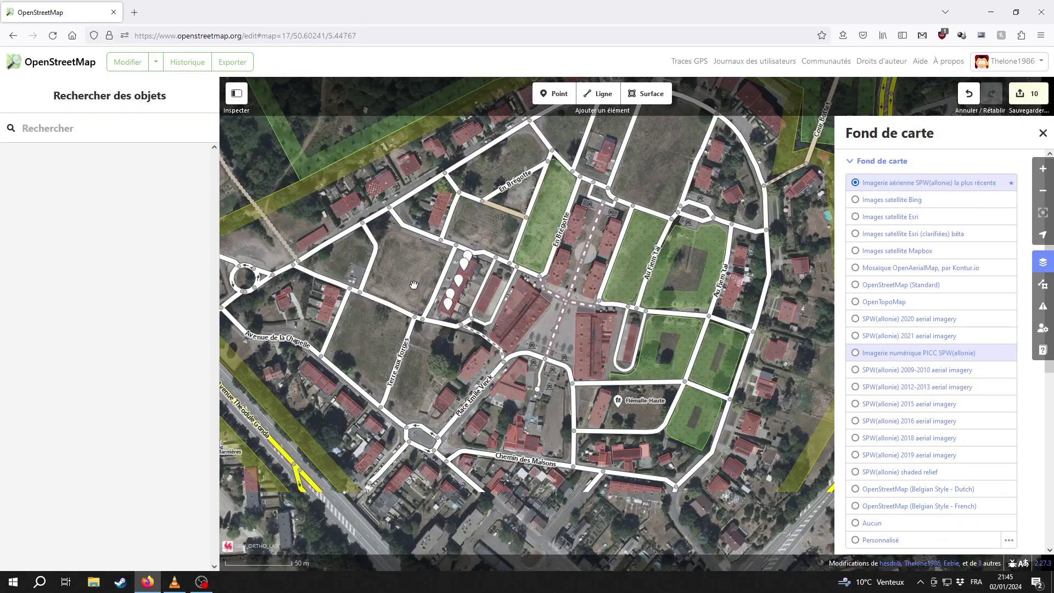
left_click_drag(406, 281, 430, 300)
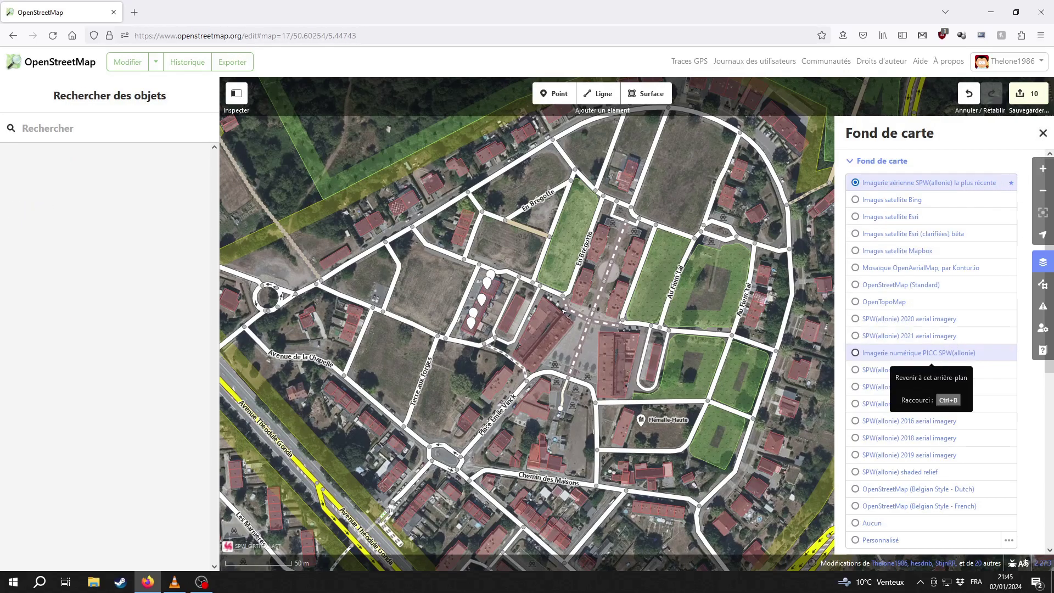
key("ctrl+b")
scroll(476, 296, "up", 5)
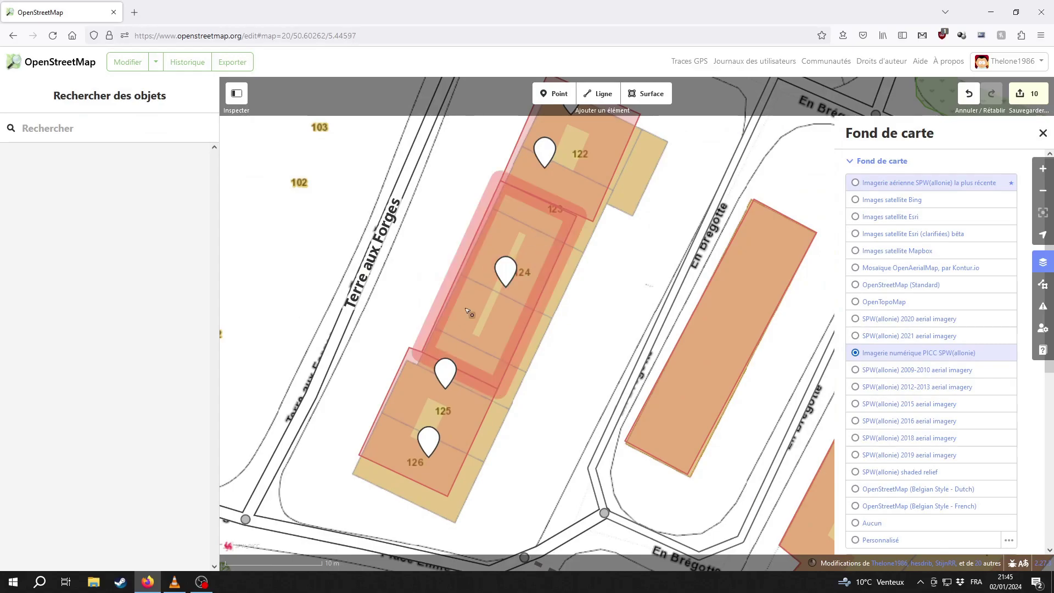
Select and deselect the En Brégotte road segment, then move the view north-east.
scroll(601, 306, "down", 3)
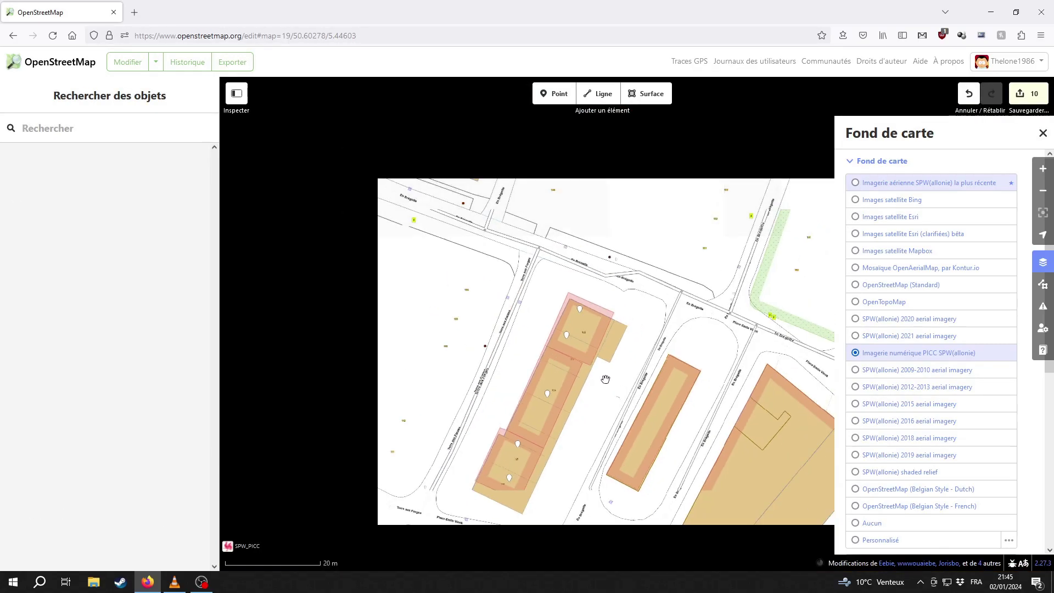
left_click(649, 313)
scroll(629, 227, "up", 2)
key("Escape")
key("Up")
key("Up")
key("Up")
key("Up")
key("Right")
key("Right")
key("Right")
key("Right")
key("Right")
key("Right")
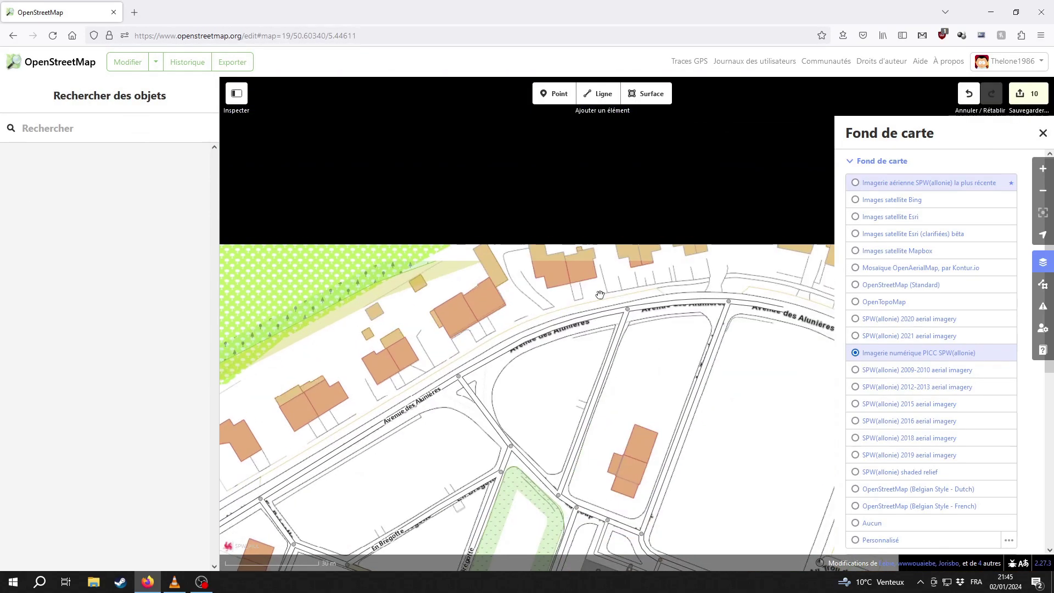
Select and deselect two houses along Avenue des Alunières while zooming in.
left_click(711, 233)
key("Escape")
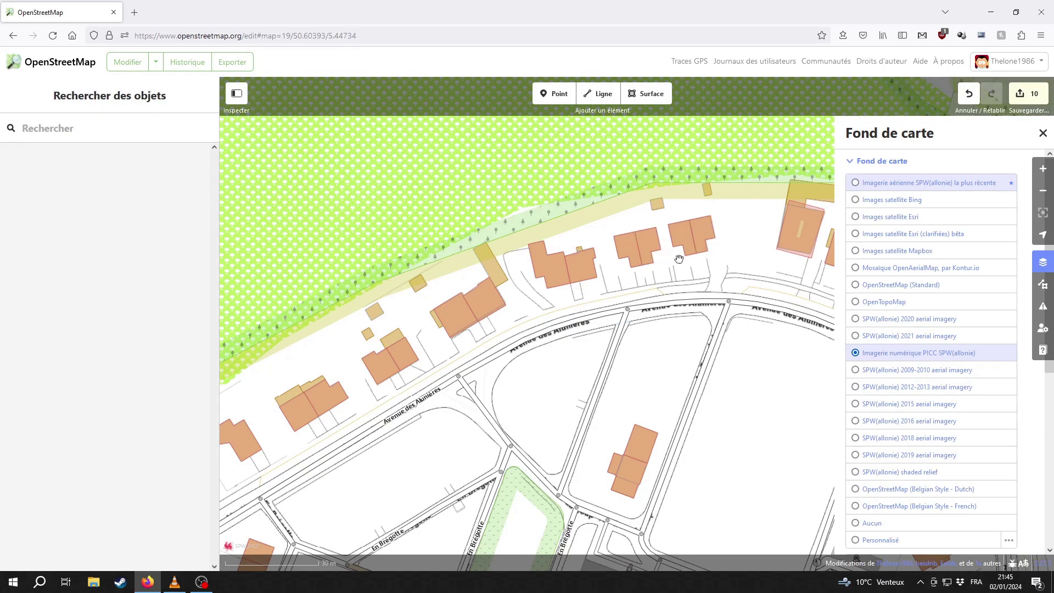
scroll(638, 304, "up", 3)
left_click(637, 303)
scroll(632, 302, "up", 2)
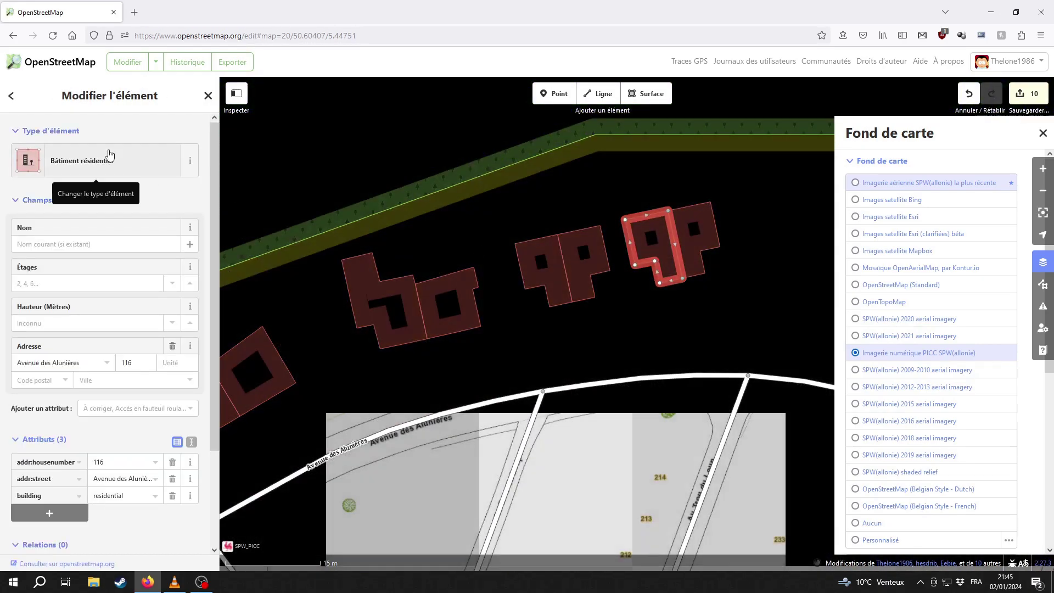
key("Escape")
scroll(623, 301, "up", 2)
Check the addresses of the paired houses and of building 96 further east.
left_click(501, 260)
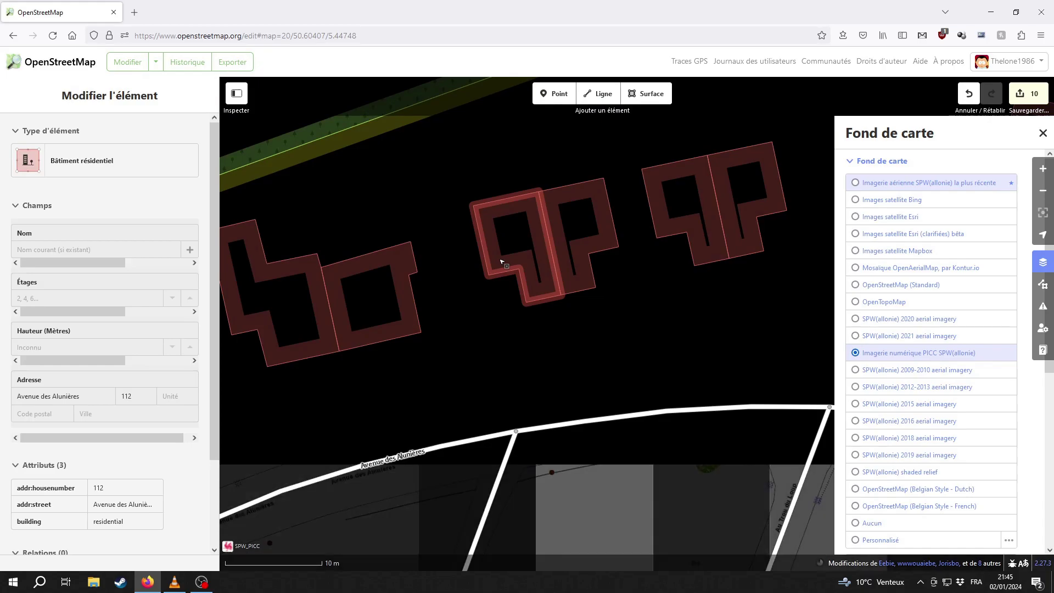
left_click(393, 362)
left_click_drag(393, 363, 121, 415)
left_click_drag(617, 348, 512, 357)
left_click(628, 348)
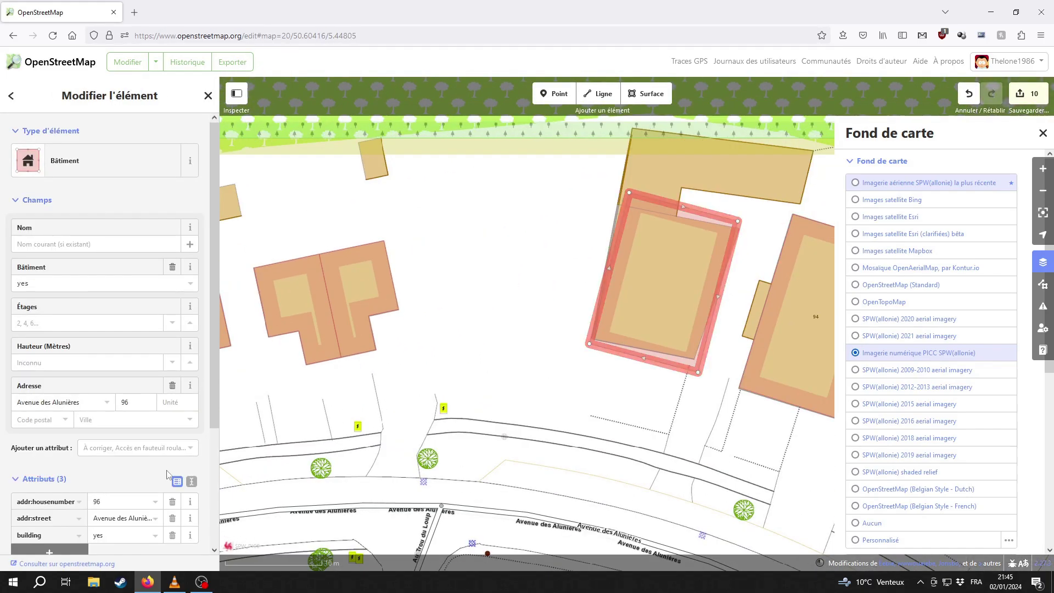
left_click_drag(228, 461, 590, 412)
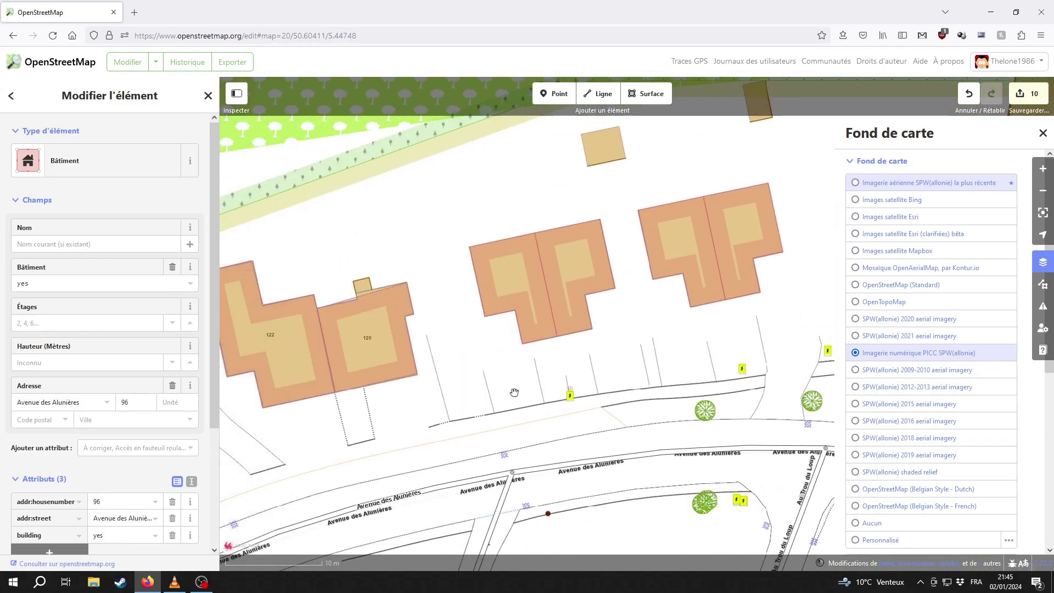
left_click(770, 345)
left_click_drag(770, 345, 588, 340)
Review the addresses of houses 118, 112 and 114, confirming the right-hand house is 118.
left_click(536, 323)
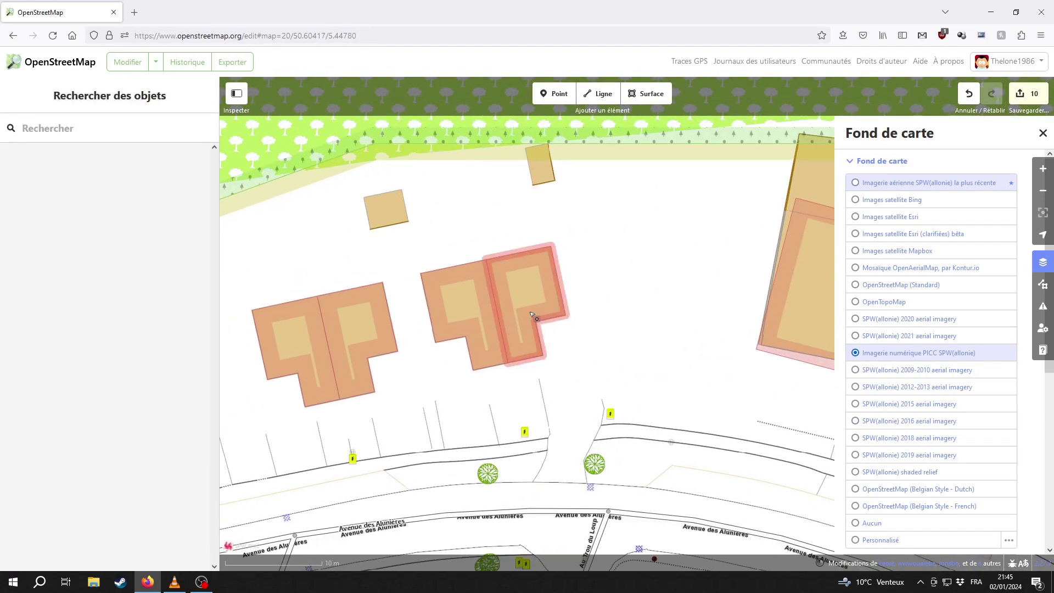
left_click(535, 323)
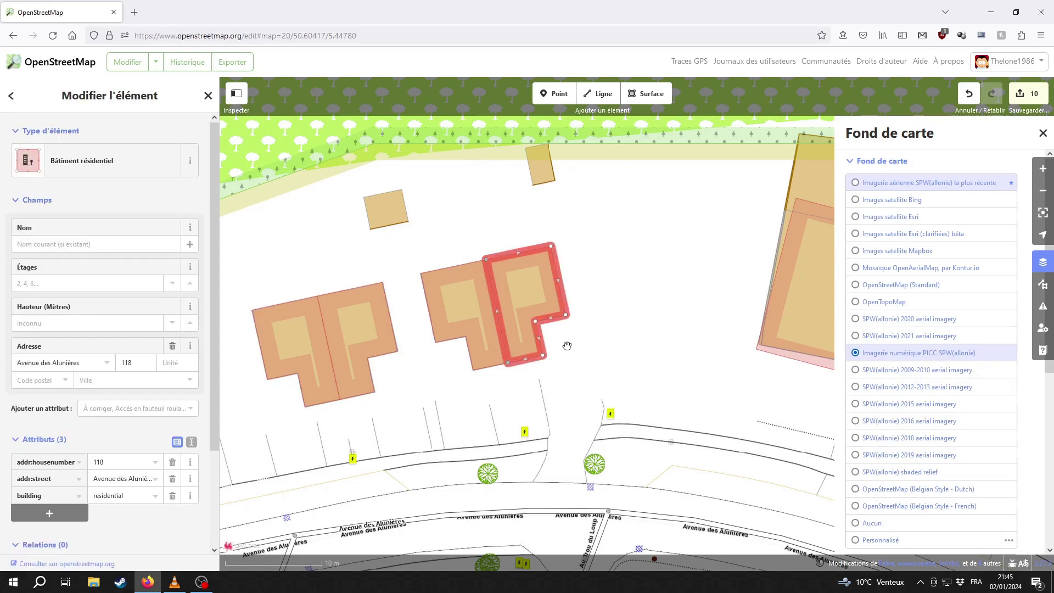
scroll(576, 384, "left", 3)
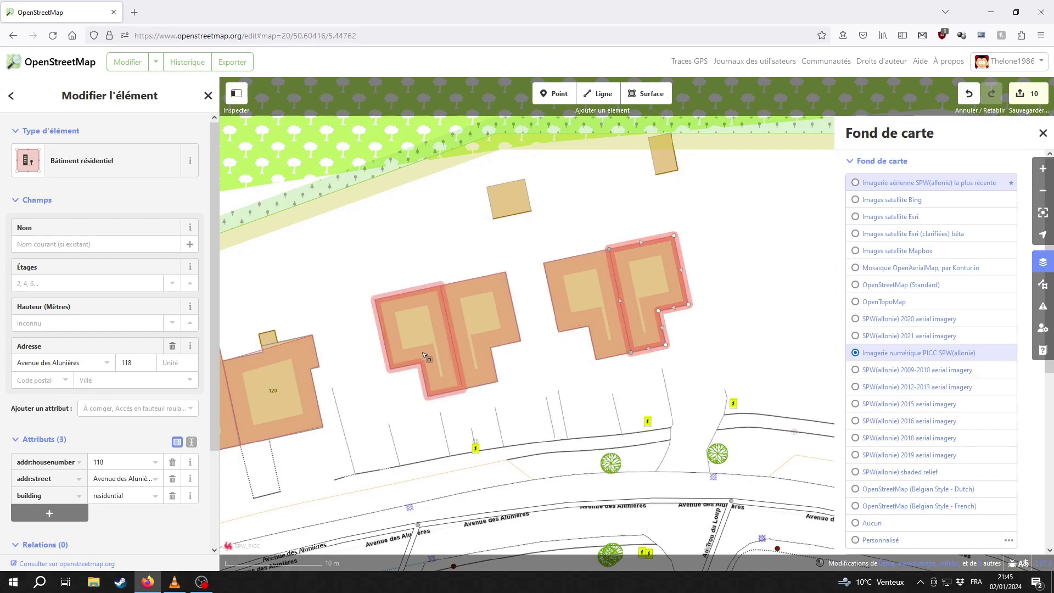
left_click(494, 437)
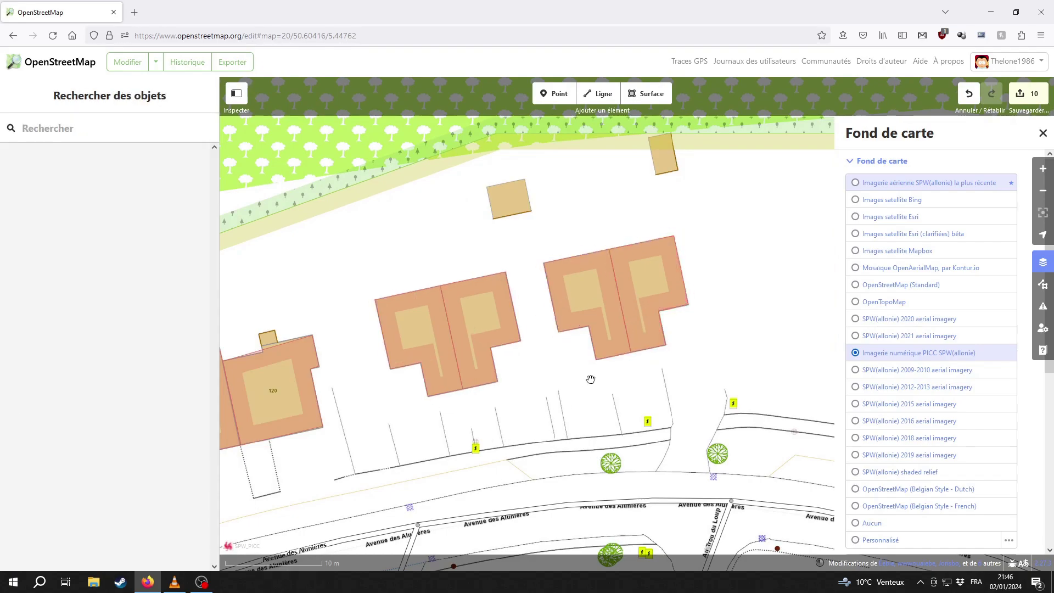
left_click(384, 340)
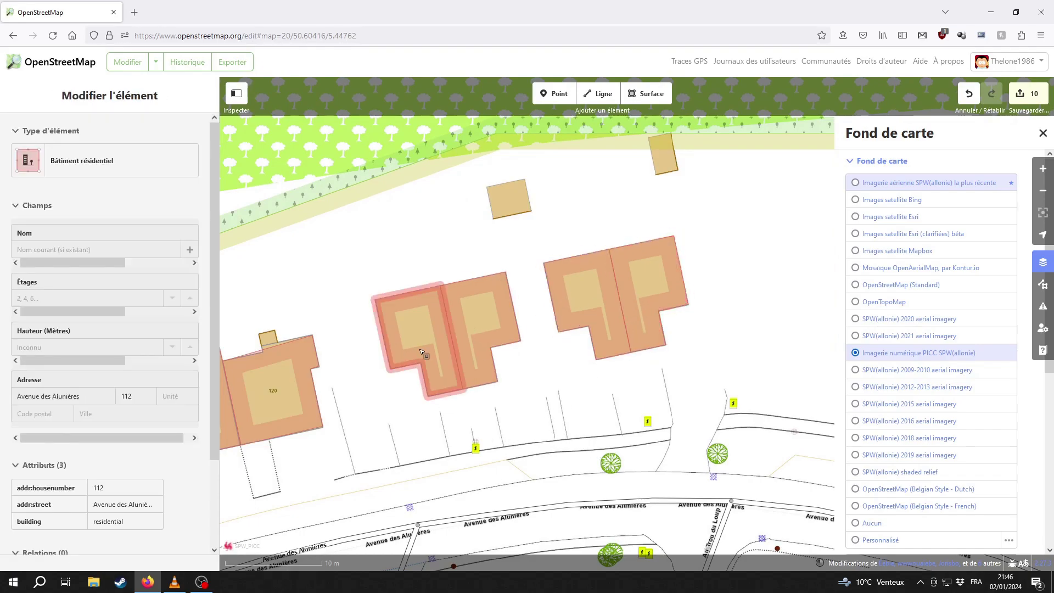
left_click(647, 290)
left_click(487, 336)
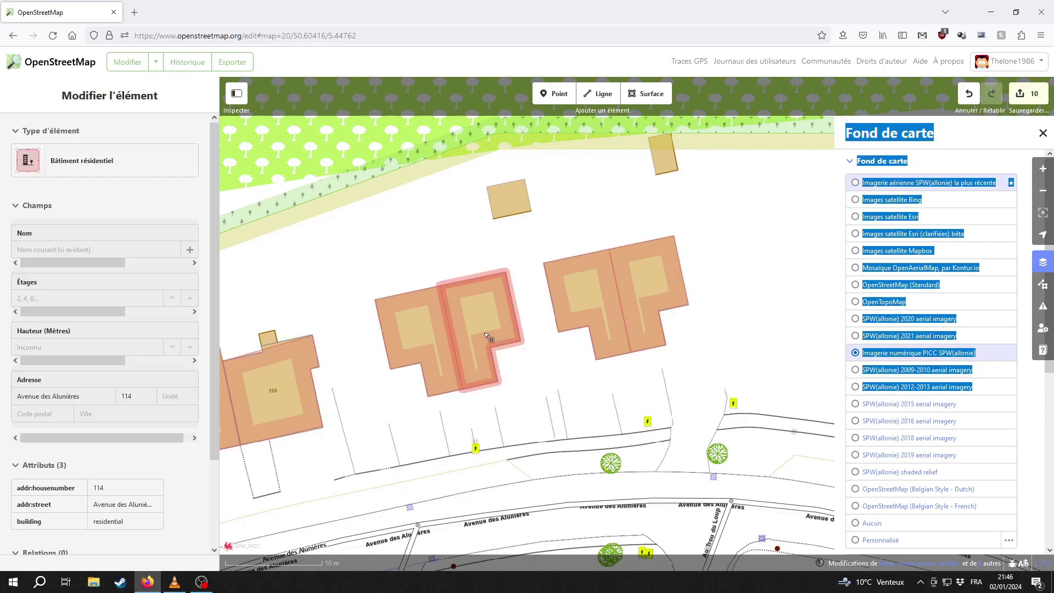
left_click(648, 291)
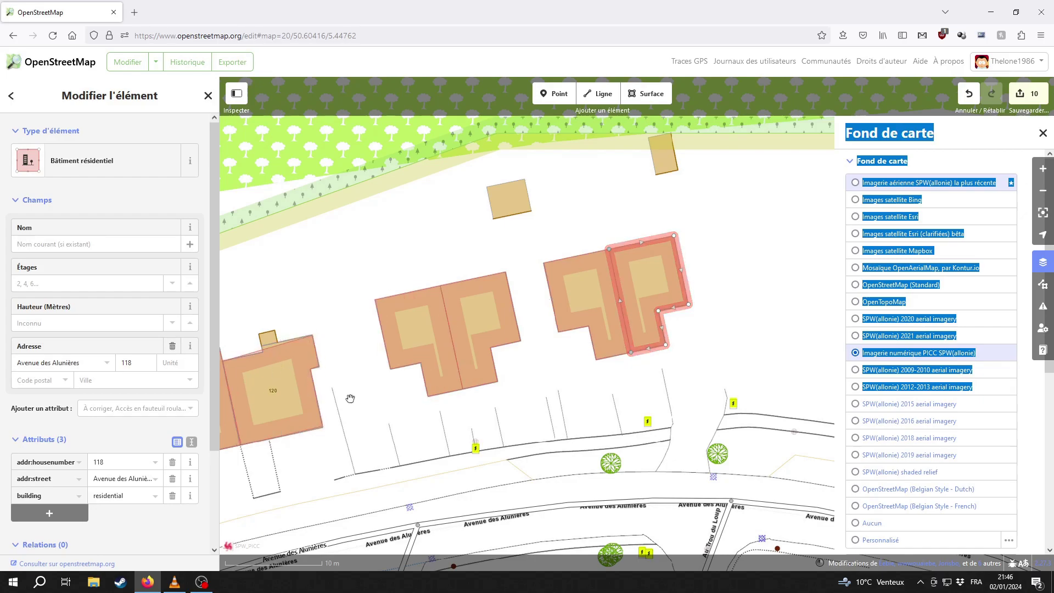
left_click_drag(715, 401, 822, 281)
Pan and zoom to the Terre aux Forges row of houses.
left_click(535, 449)
scroll(534, 449, "down", 1)
scroll(534, 450, "down", 3)
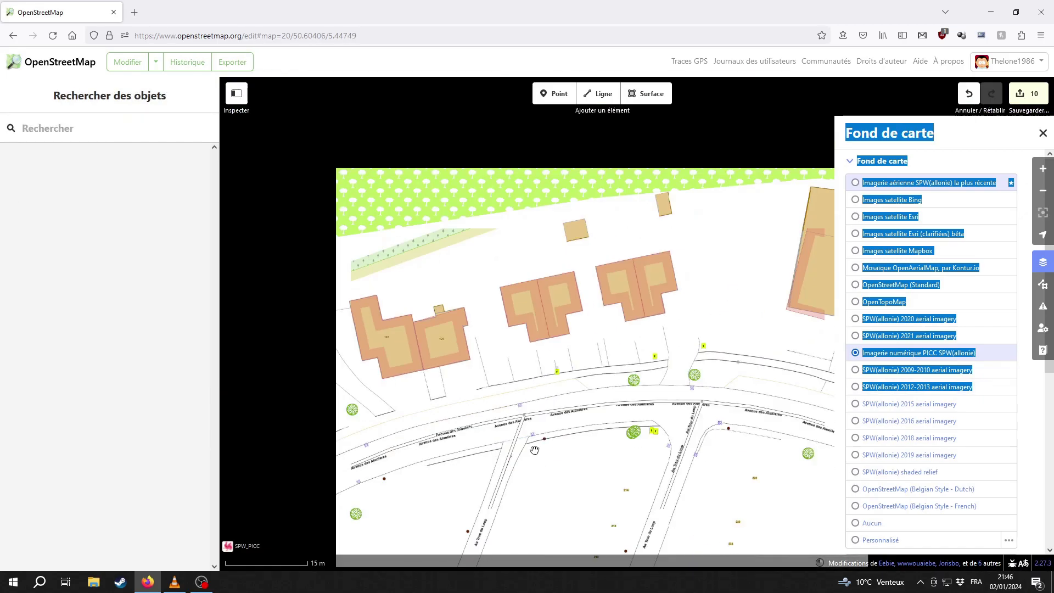
left_click_drag(576, 493, 706, 210)
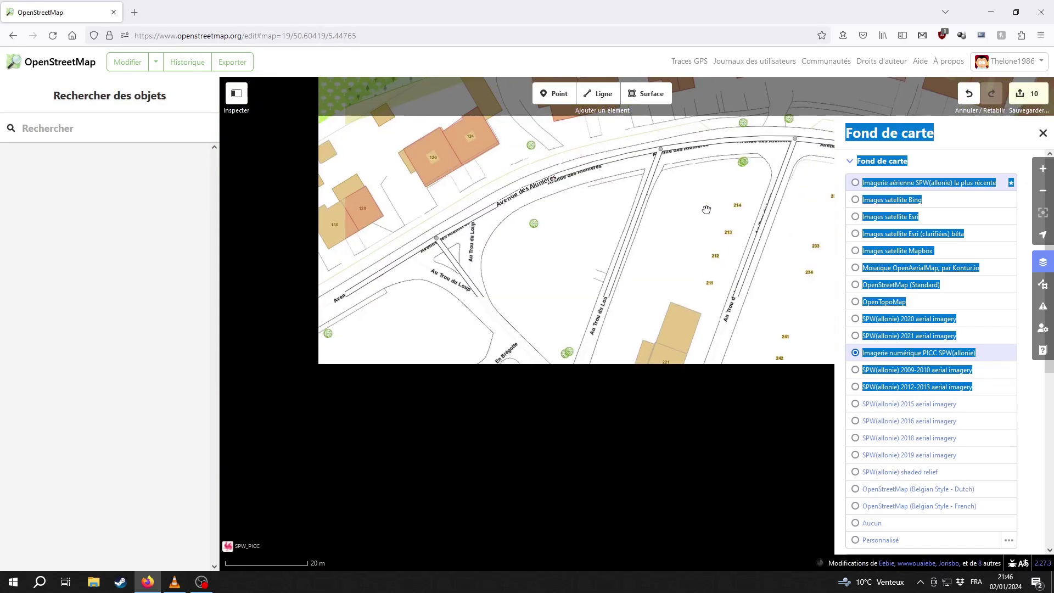
left_click_drag(481, 562, 461, 509)
left_click_drag(581, 220, 610, 113)
left_click_drag(586, 399, 678, 226)
left_click_drag(499, 329, 652, 221)
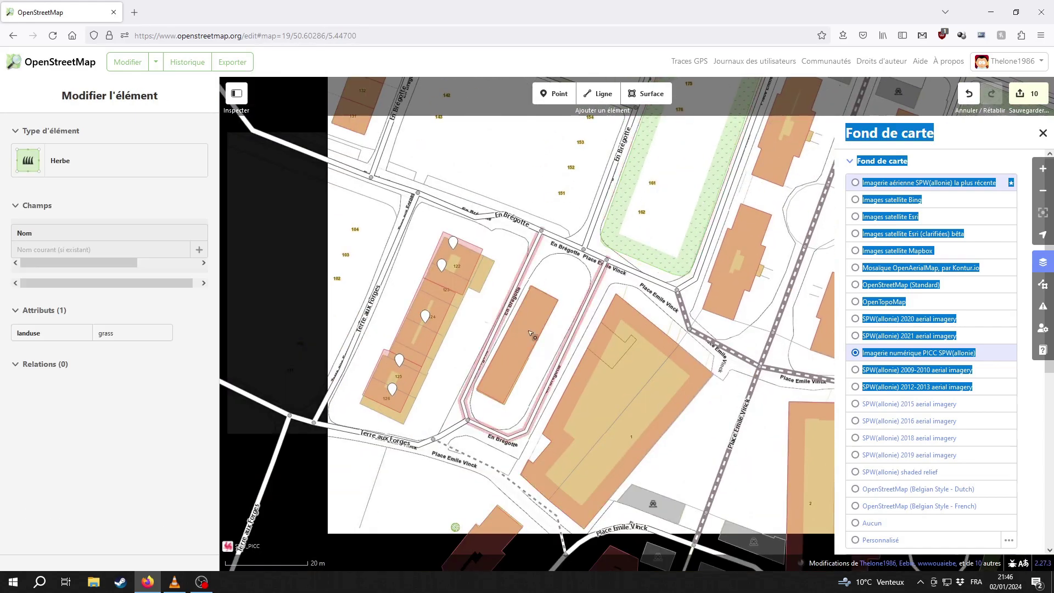
left_click_drag(454, 346, 598, 381)
scroll(610, 299, "up", 2)
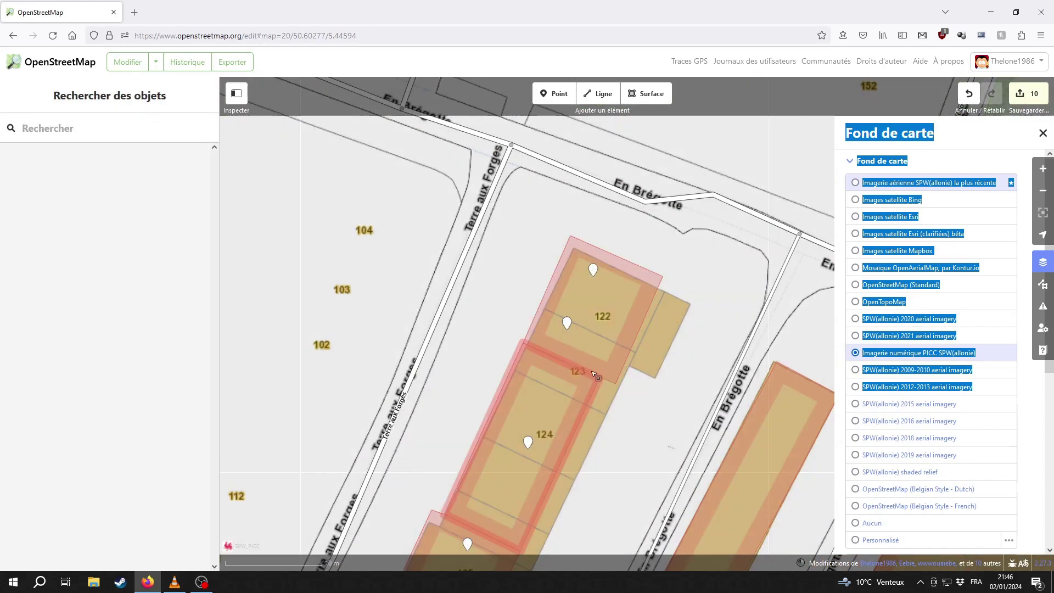
Check building 122, then select the number 123 address point.
left_click(608, 300)
key("Escape")
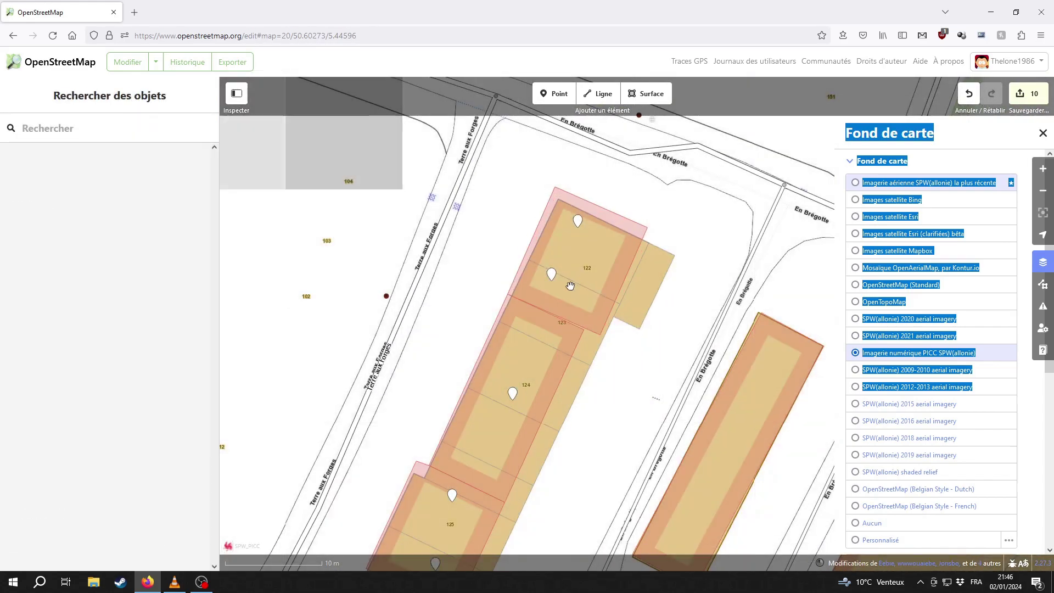
left_click_drag(580, 293, 619, 241)
left_click(591, 220)
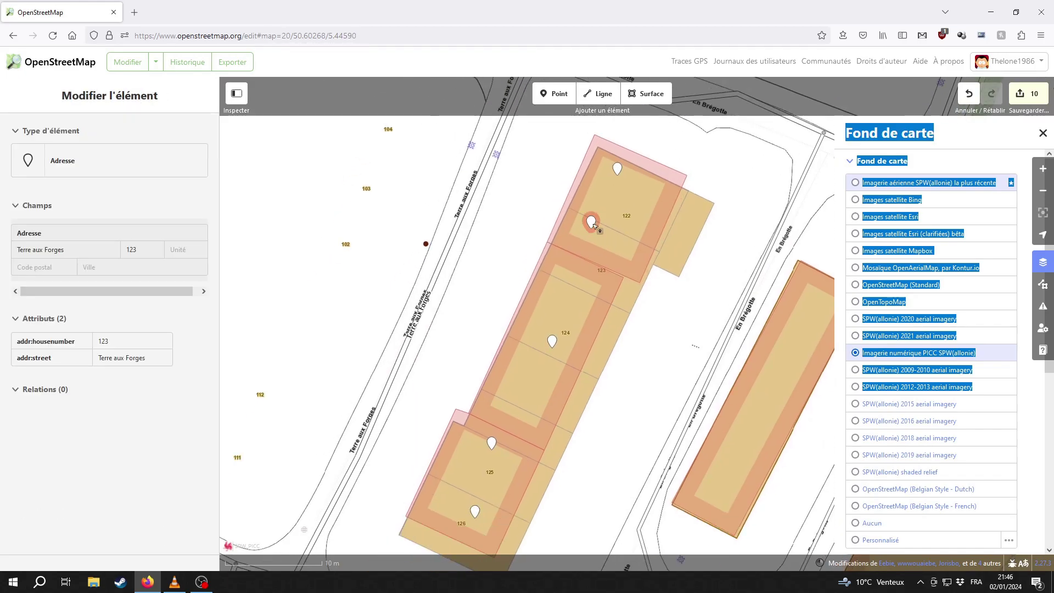
key("Escape")
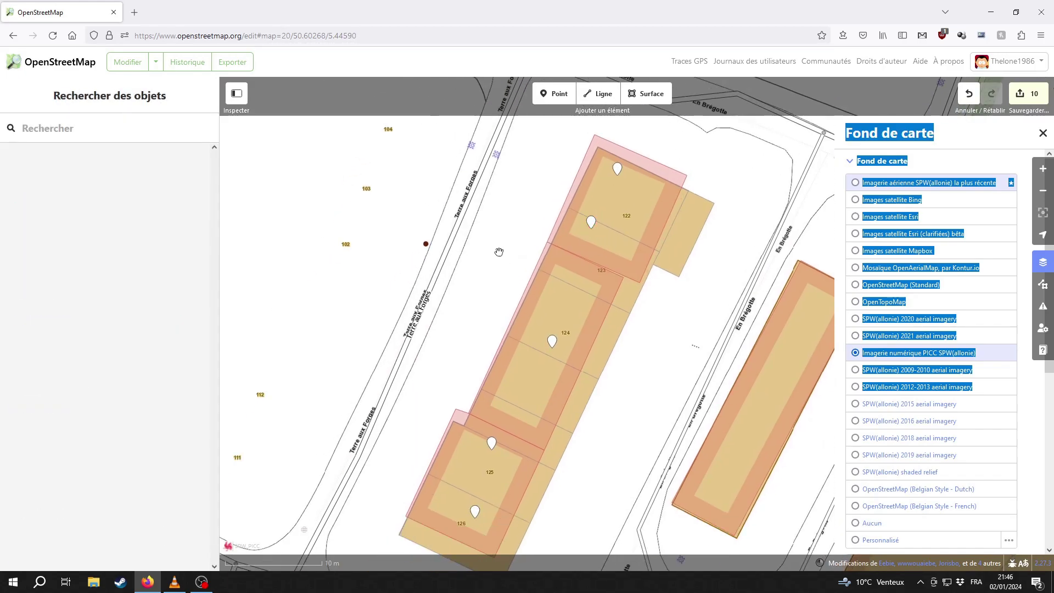
left_click(591, 222)
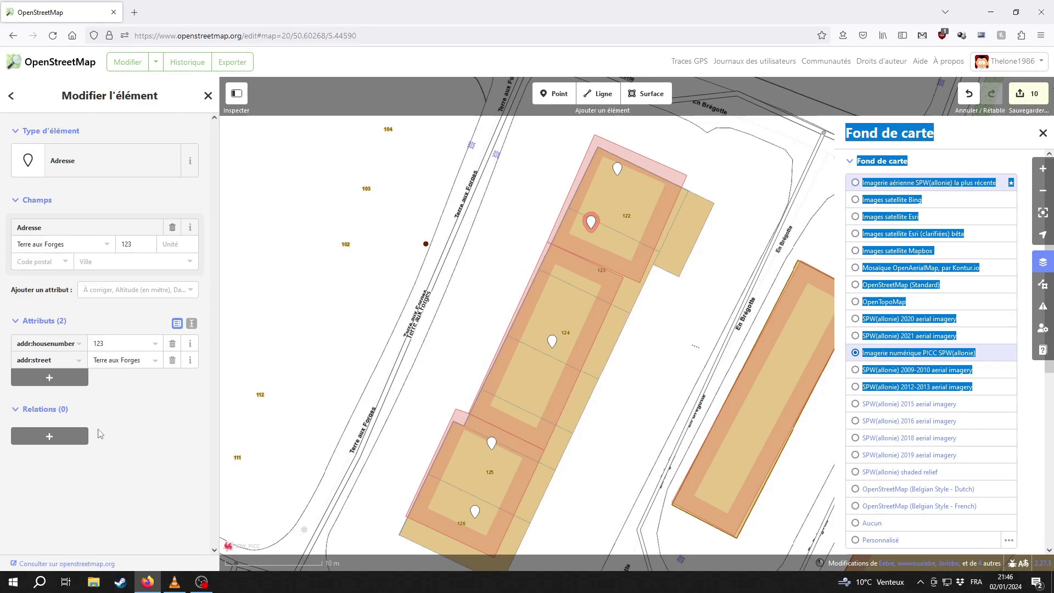
View the 123 address point's node page on openstreetmap.org, then close that tab.
left_click(107, 565)
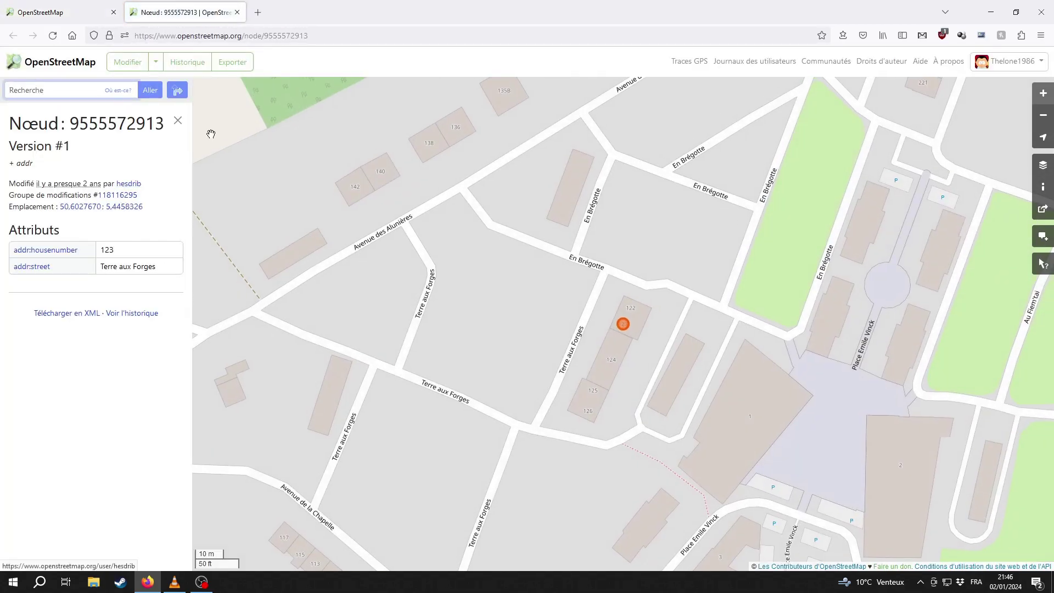
left_click(177, 126)
key("ctrl+w")
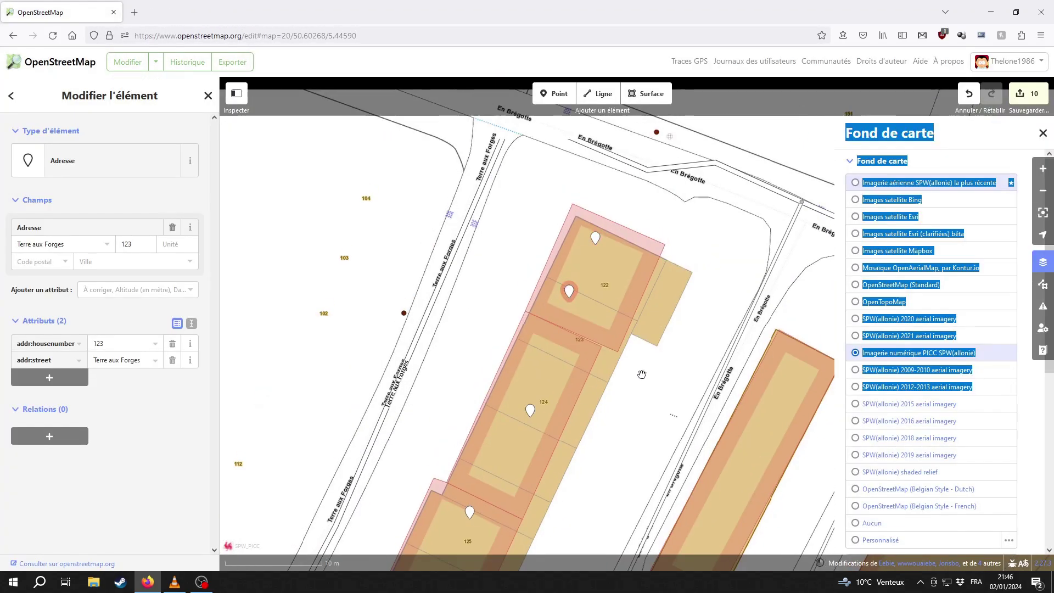
scroll(586, 264, "up", 3)
Check the house numbers of buildings 122, 124 and the next house in the Terre aux Forges row.
left_click(598, 330)
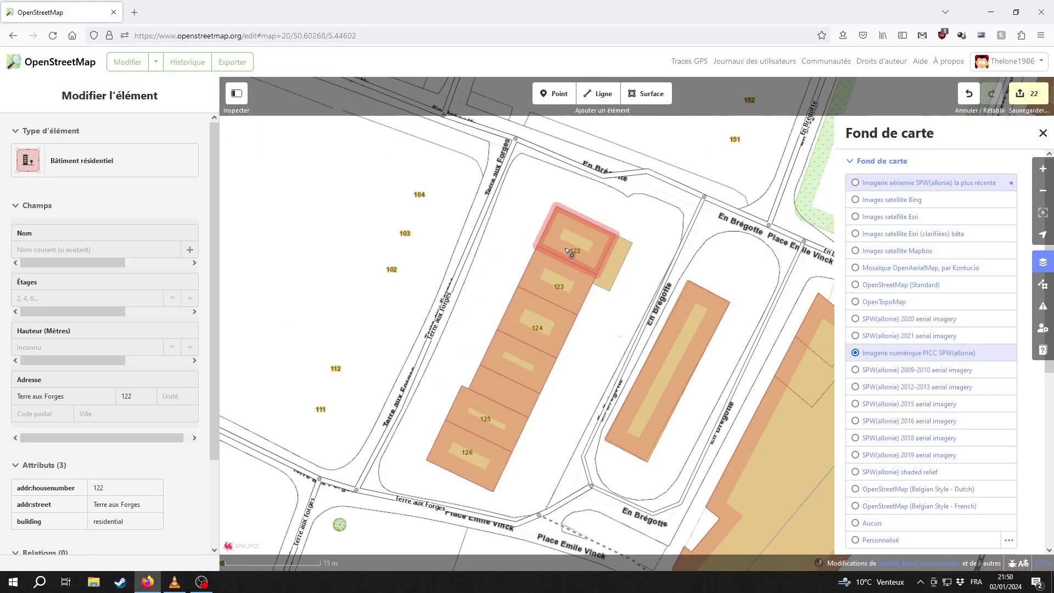
key("Escape")
left_click(571, 256)
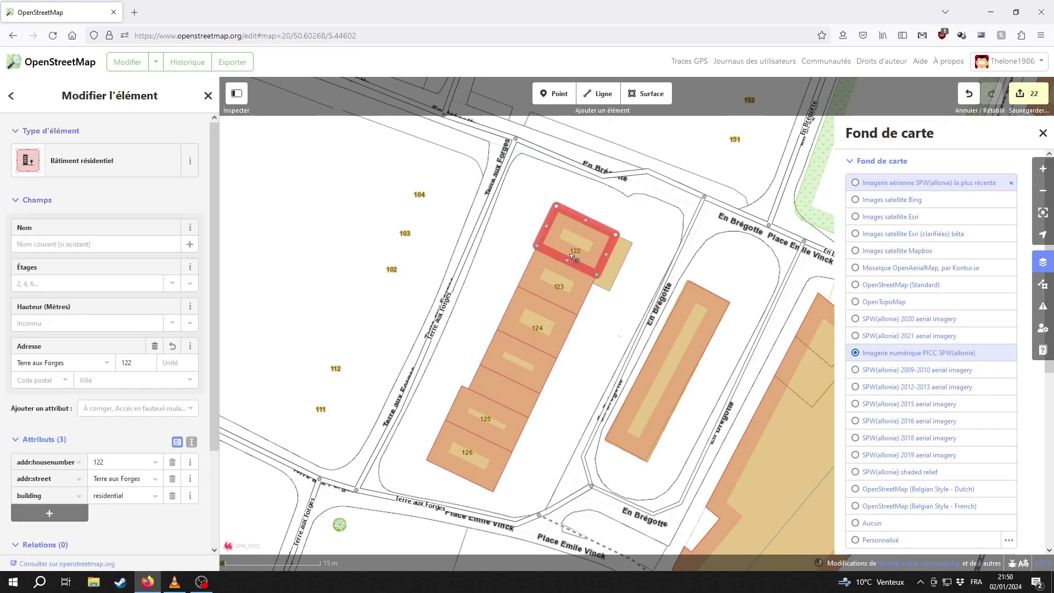
left_click(537, 344)
left_click(523, 352)
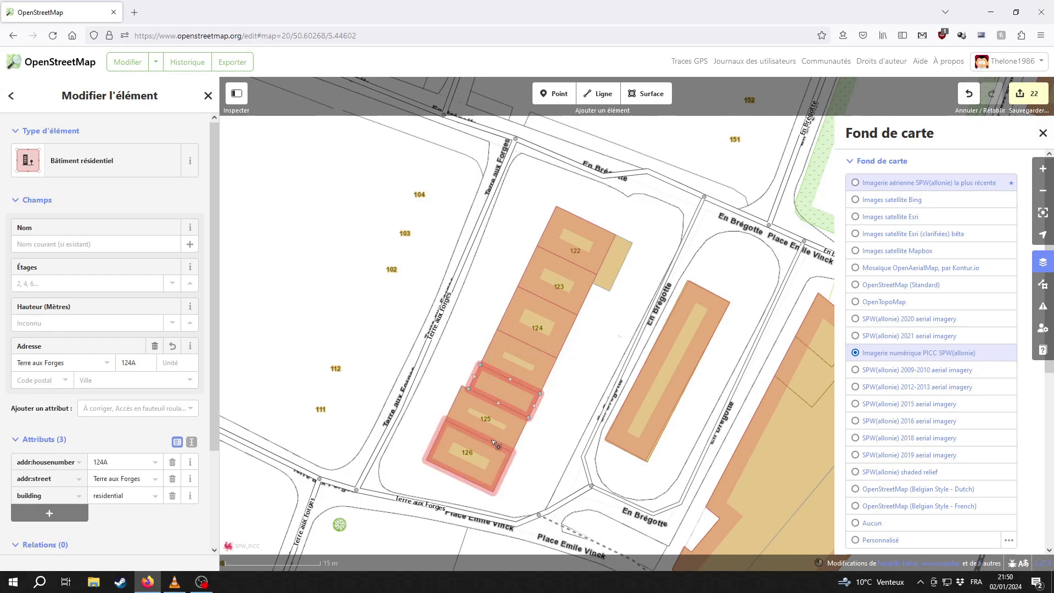
left_click(555, 454)
scroll(572, 323, "down", 5)
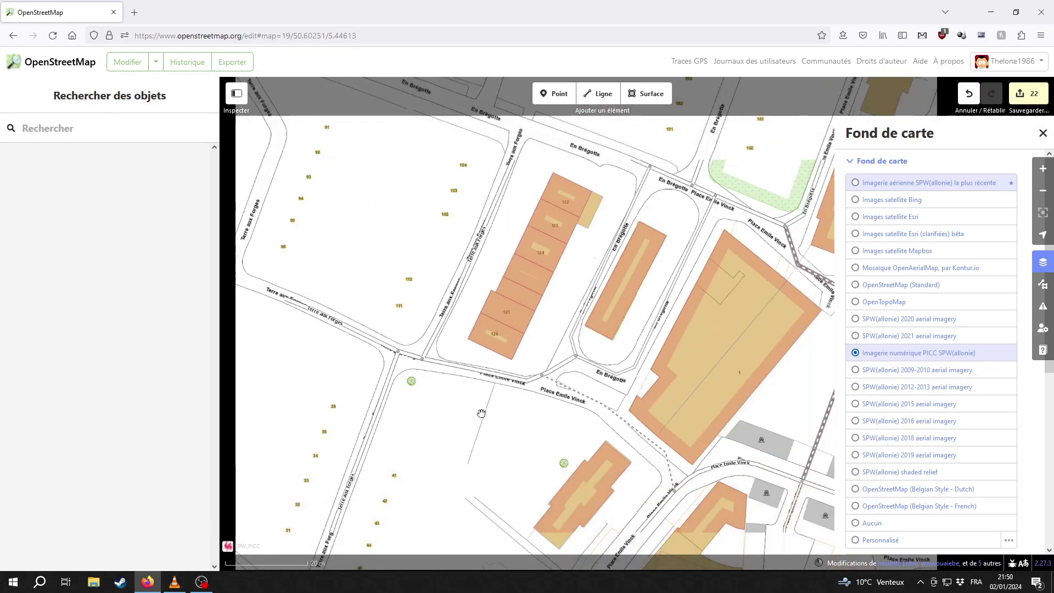
Pan and zoom south-west past Avenue Théodule Gonda until the Carrefour market building is centred.
left_click(516, 335)
left_click_drag(516, 335, 308, 177)
left_click_drag(726, 443, 470, 290)
scroll(686, 485, "down", 5)
left_click_drag(532, 417, 495, 200)
left_click_drag(586, 450, 482, 225)
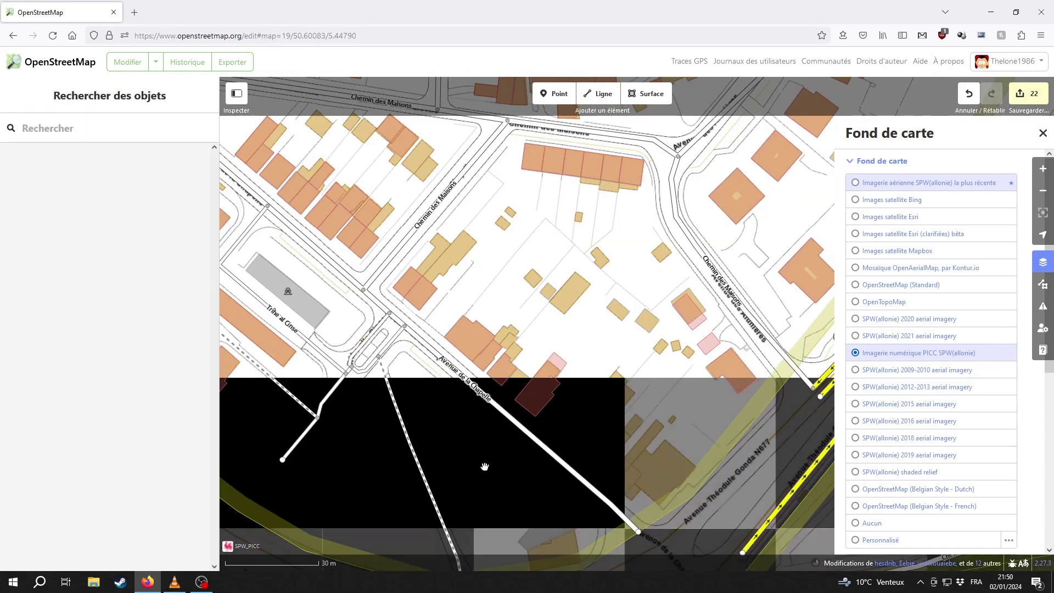
left_click_drag(485, 463, 475, 250)
left_click_drag(553, 448, 504, 300)
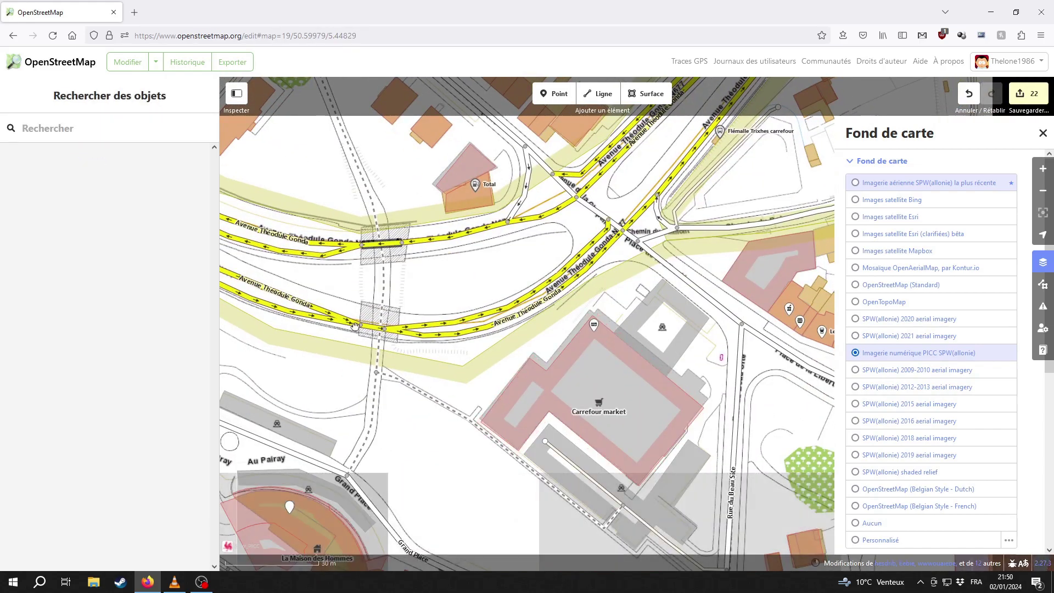
left_click_drag(616, 422, 565, 310)
scroll(555, 400, "up", 3)
scroll(565, 310, "down", 2)
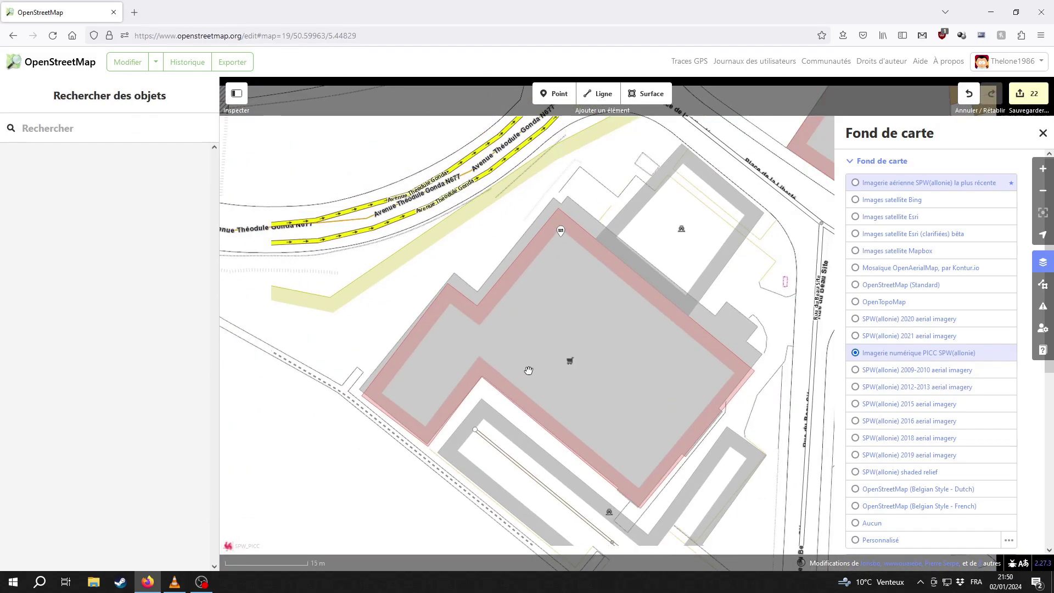
Apply the suggested tag upgrade to the Carrefour market supermarket building.
left_click(501, 393)
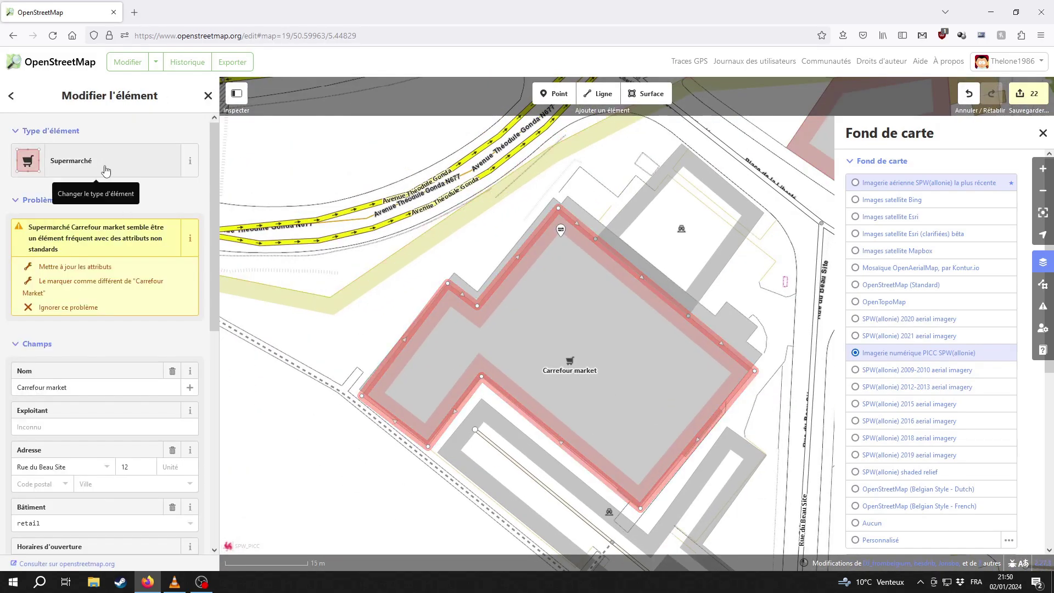
left_click(99, 265)
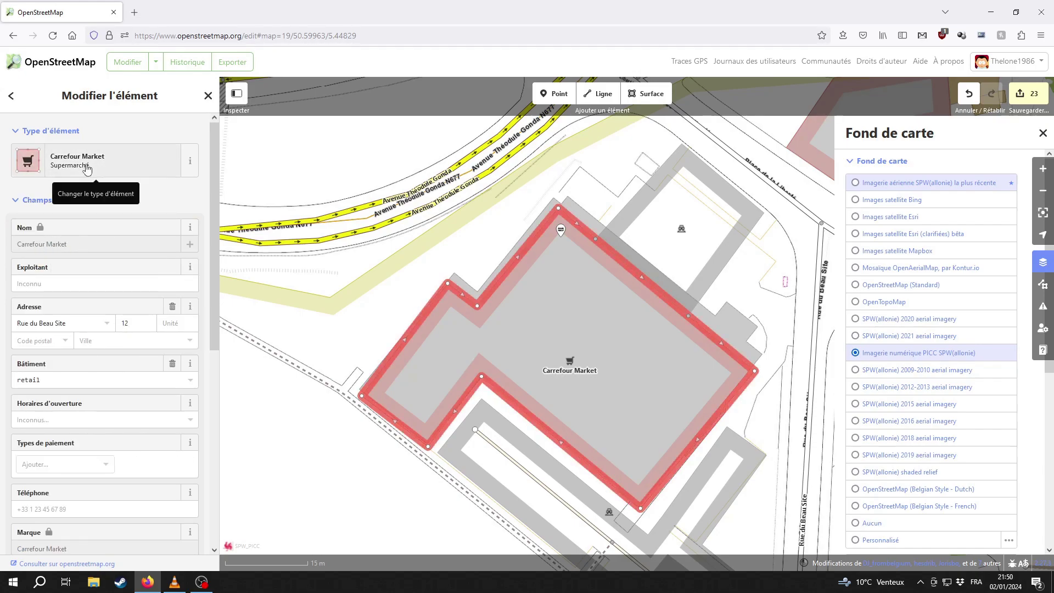
scroll(511, 332, "up", 4)
scroll(527, 373, "down", 3)
Follow the supermarket's outline to its western corner and select the building again.
left_click_drag(531, 381, 545, 285)
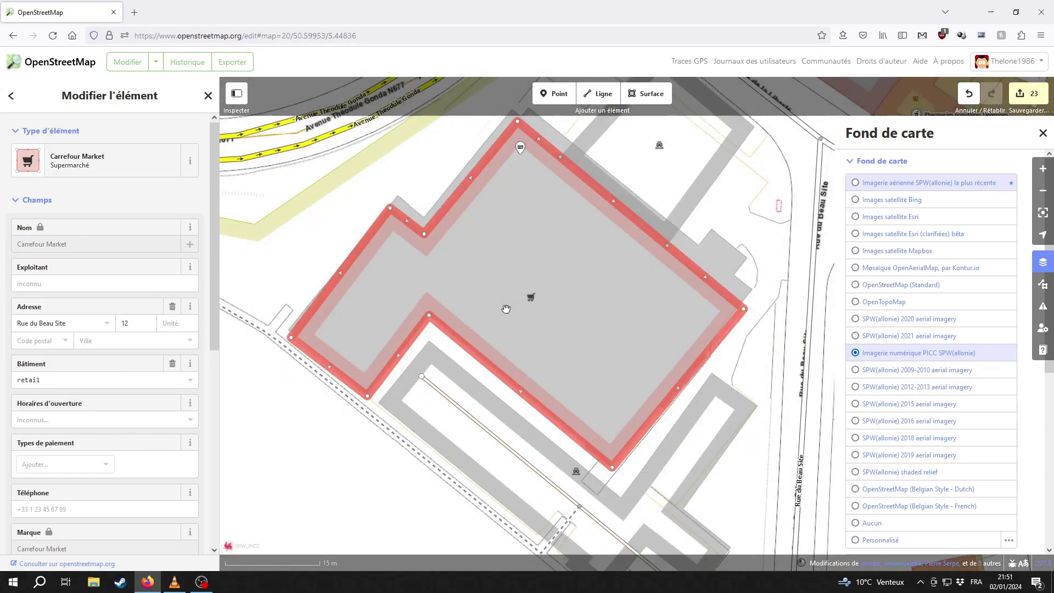
scroll(504, 306, "up", 5)
key("Escape")
left_click_drag(359, 401, 426, 348)
left_click_drag(471, 317, 419, 357)
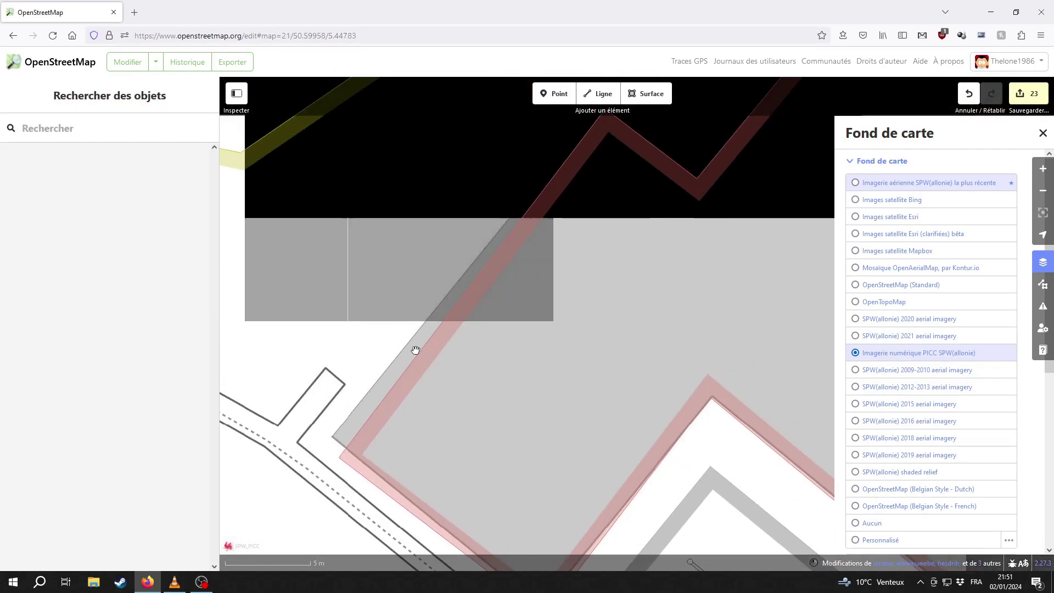
left_click(433, 356)
left_click(59, 564)
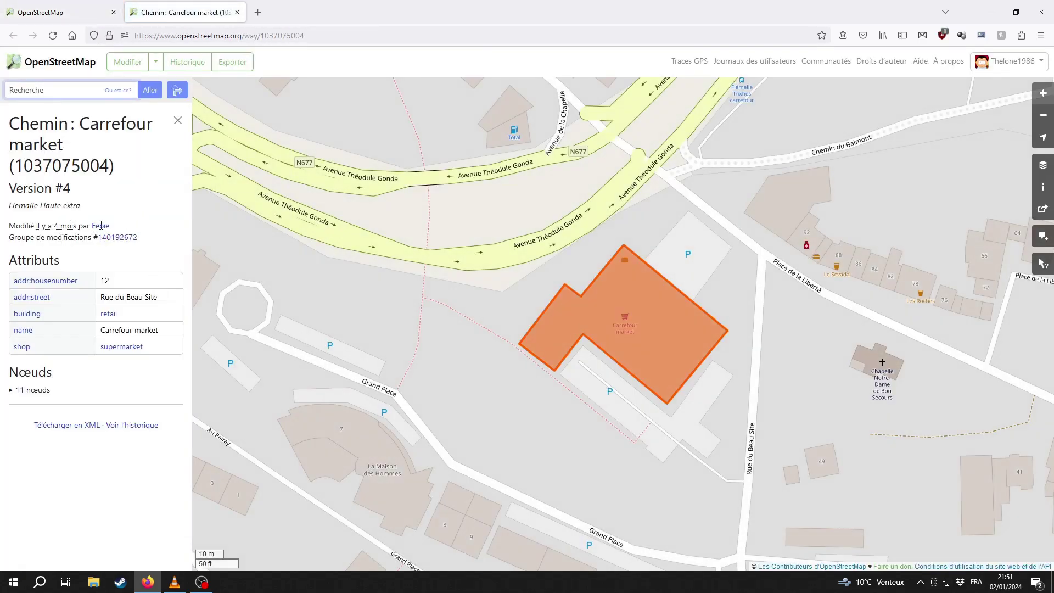
left_click(138, 427)
scroll(147, 430, "down", 3)
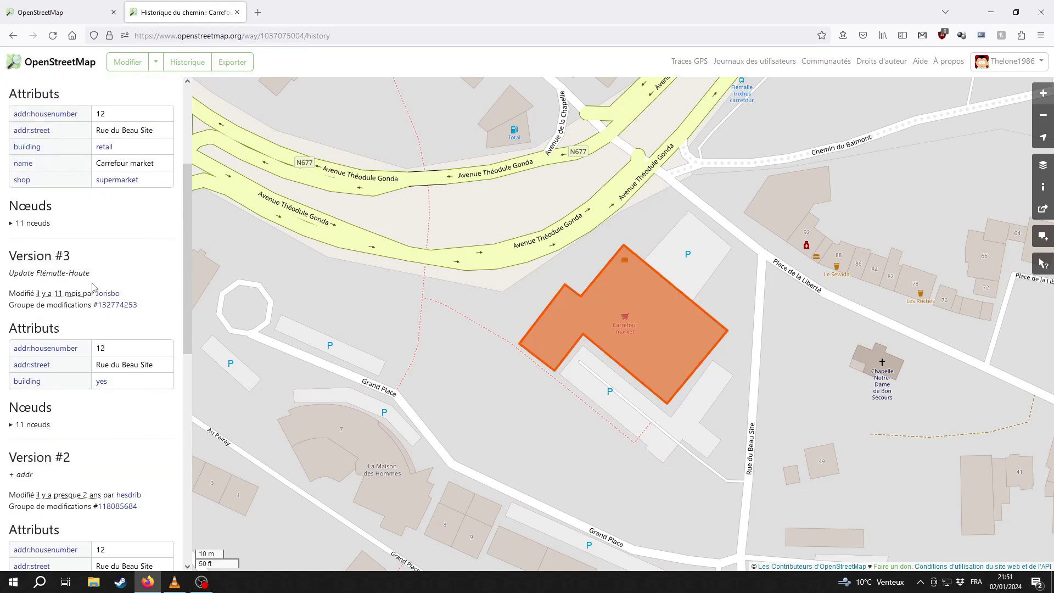
scroll(162, 420, "down", 3)
scroll(161, 424, "up", 6)
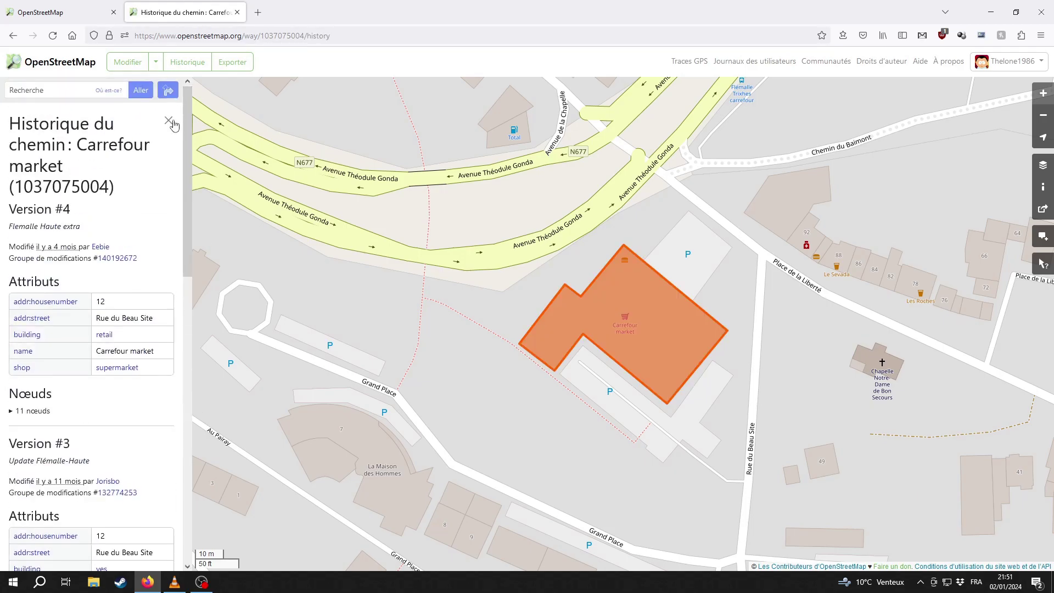
left_click(169, 120)
Return from the website tab and pan around the supermarket, selecting the sandwich shop point.
left_click(237, 12)
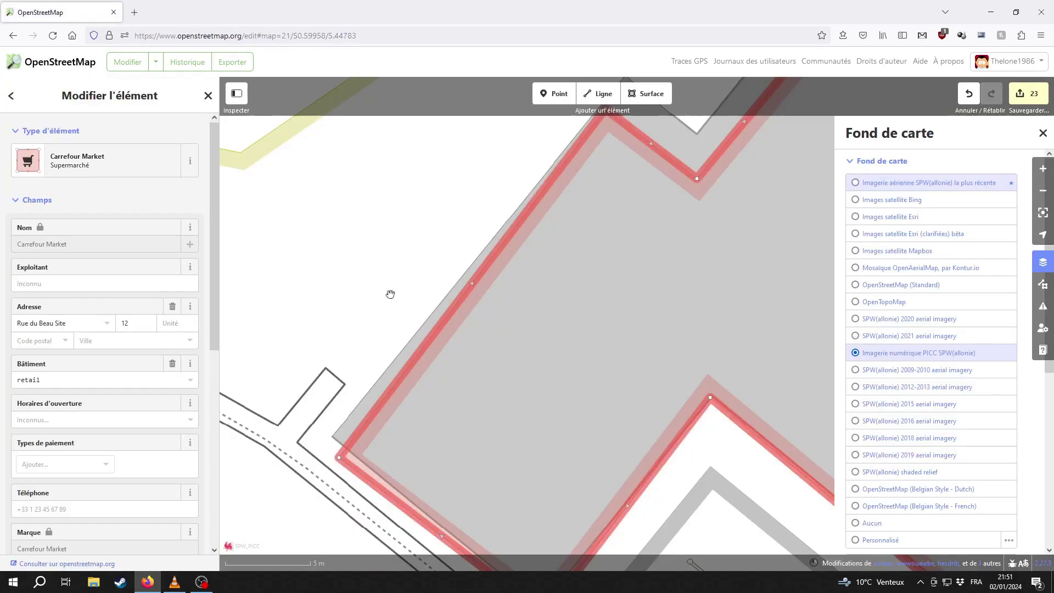
left_click_drag(618, 320, 516, 456)
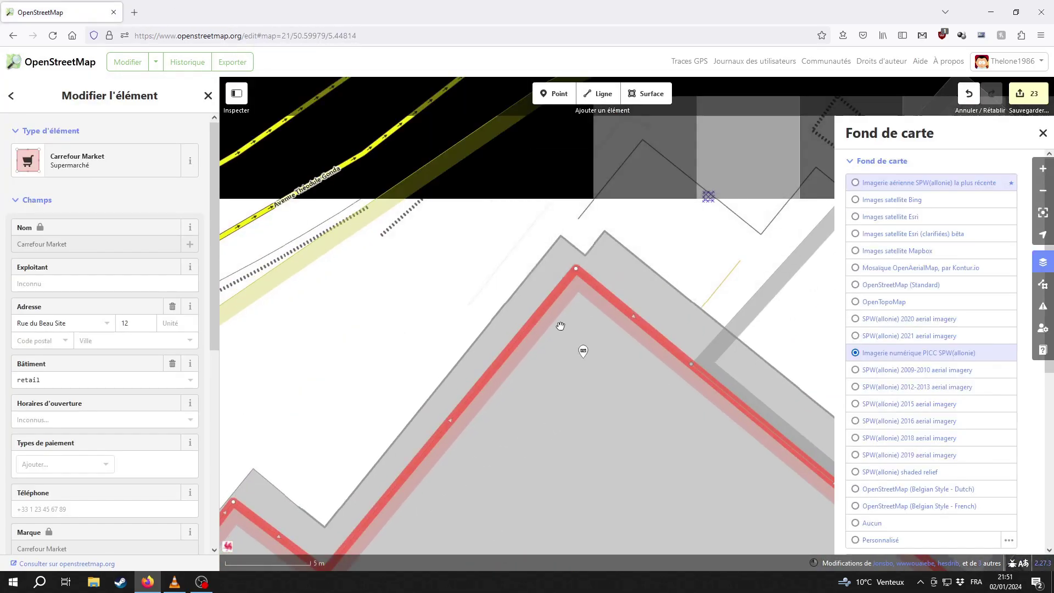
scroll(560, 324, "up", 3)
left_click_drag(562, 315, 539, 364)
scroll(521, 329, "up", 2)
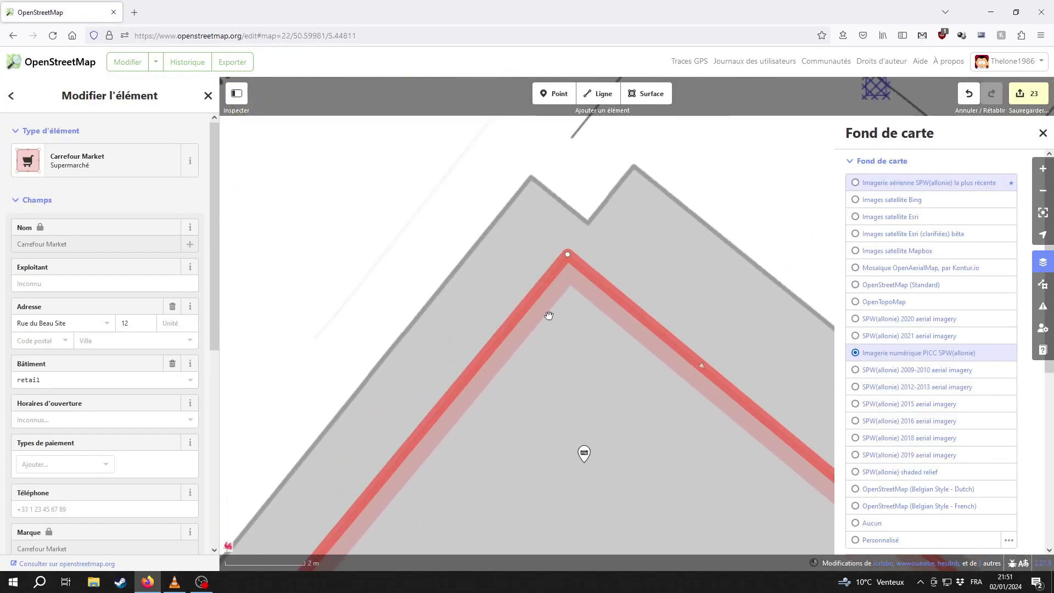
scroll(591, 365, "down", 4)
left_click_drag(633, 400, 485, 306)
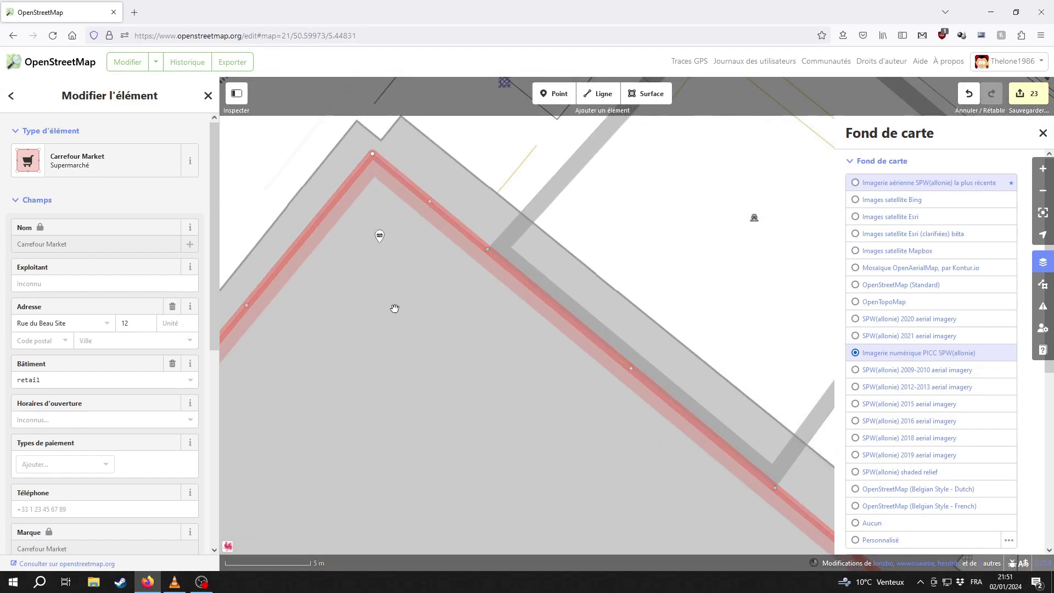
scroll(395, 305, "down", 2)
left_click(386, 265)
Pan and zoom until the Carrefour Market building's northern apex is in view.
left_click_drag(369, 328, 477, 323)
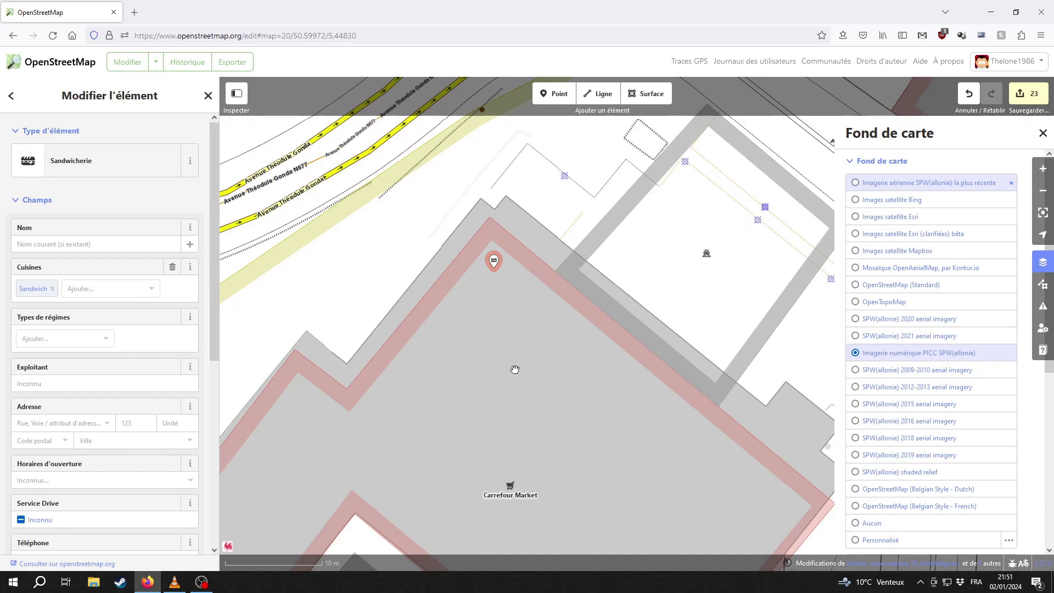
left_click_drag(514, 369, 503, 328)
left_click_drag(366, 421, 464, 453)
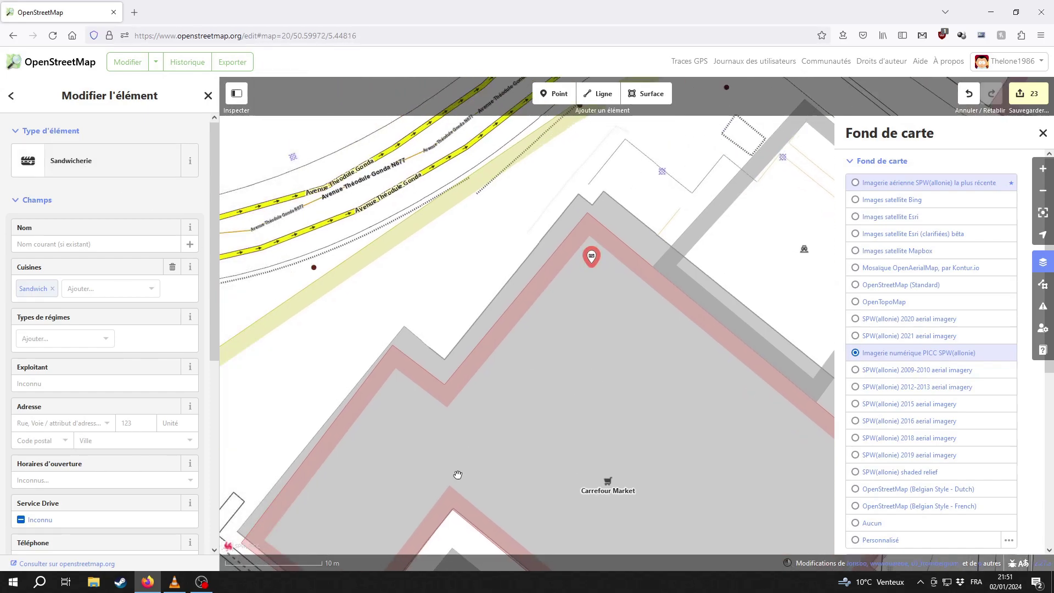
left_click_drag(557, 343, 479, 324)
left_click_drag(428, 285, 532, 399)
scroll(503, 322, "up", 6)
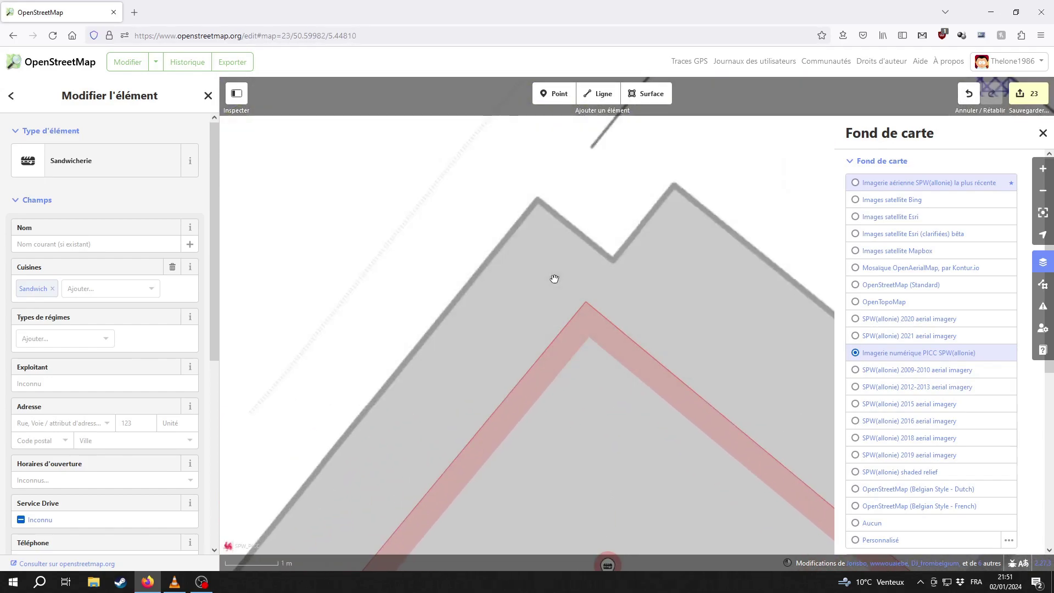
scroll(554, 279, "up", 2)
left_click_drag(598, 281, 614, 357)
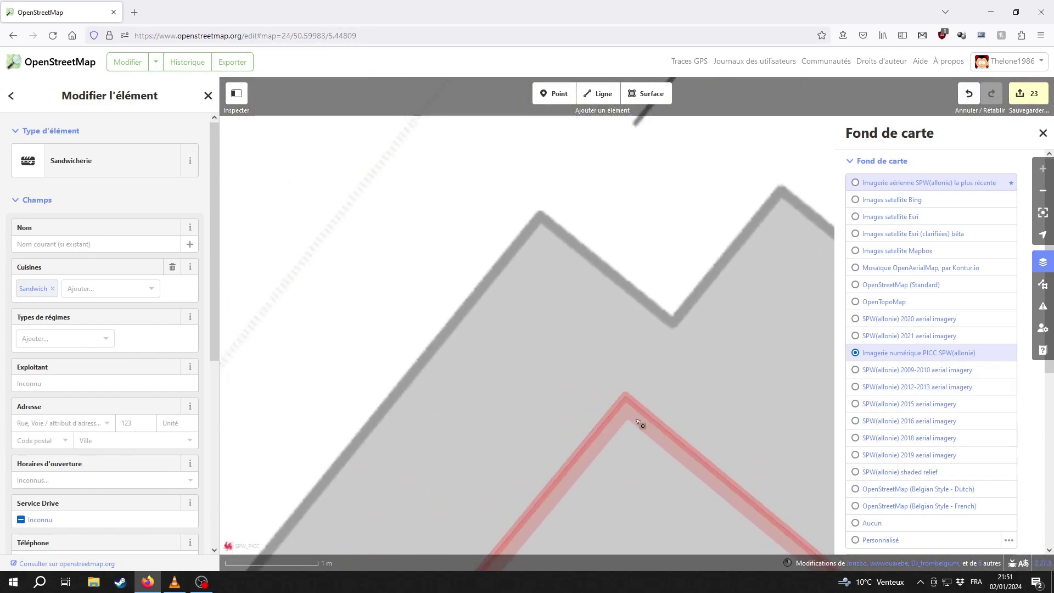
Move the building's apex onto the PICC corner and add a new corner snapped to the next one.
left_click(627, 387)
left_click_drag(627, 398, 540, 217)
left_click_drag(664, 282, 555, 280)
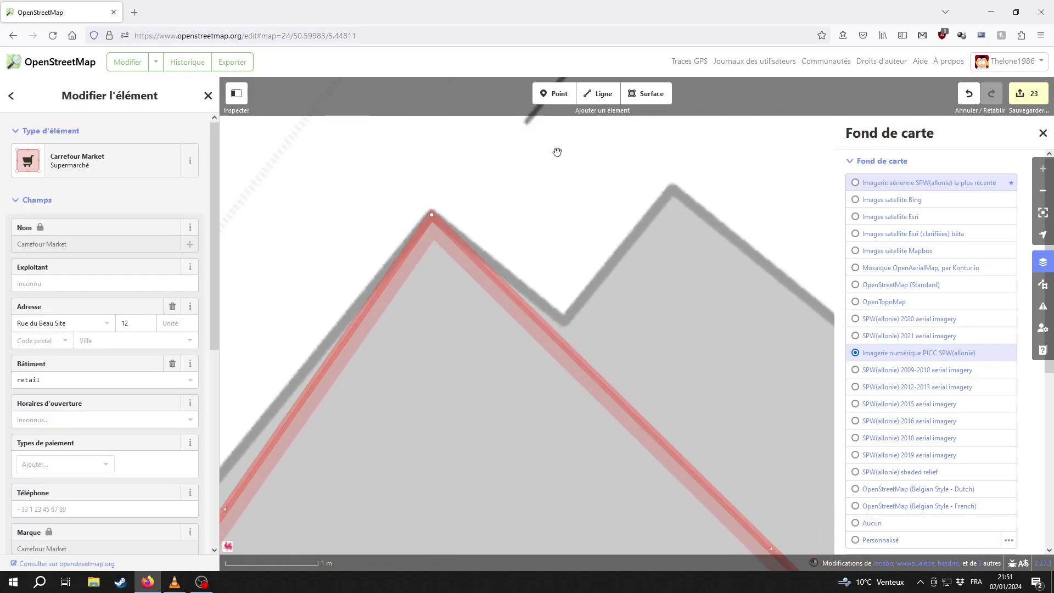
left_click(554, 95)
left_click(555, 337)
left_click_drag(556, 337, 564, 321)
Add another corner on the outline edge, drop it on its PICC corner, then reselect the building.
left_click_drag(741, 437, 524, 177)
scroll(588, 343, "down", 5)
left_click(559, 98)
left_click(546, 340)
scroll(538, 175, "up", 3)
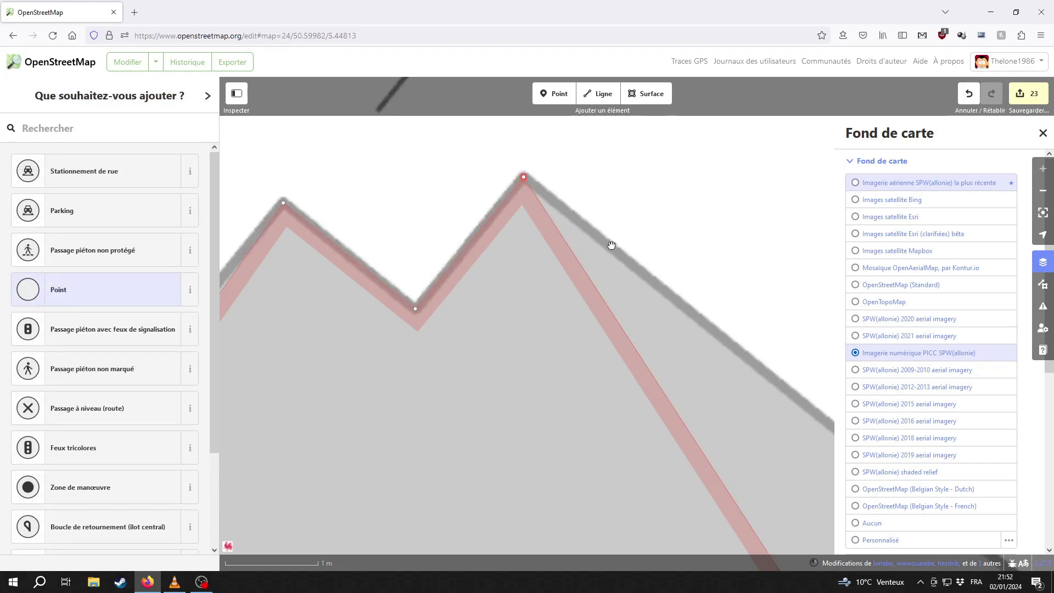
left_click_drag(700, 299, 449, 187)
left_click_drag(706, 369, 476, 245)
scroll(533, 322, "down", 4)
scroll(533, 322, "down", 8)
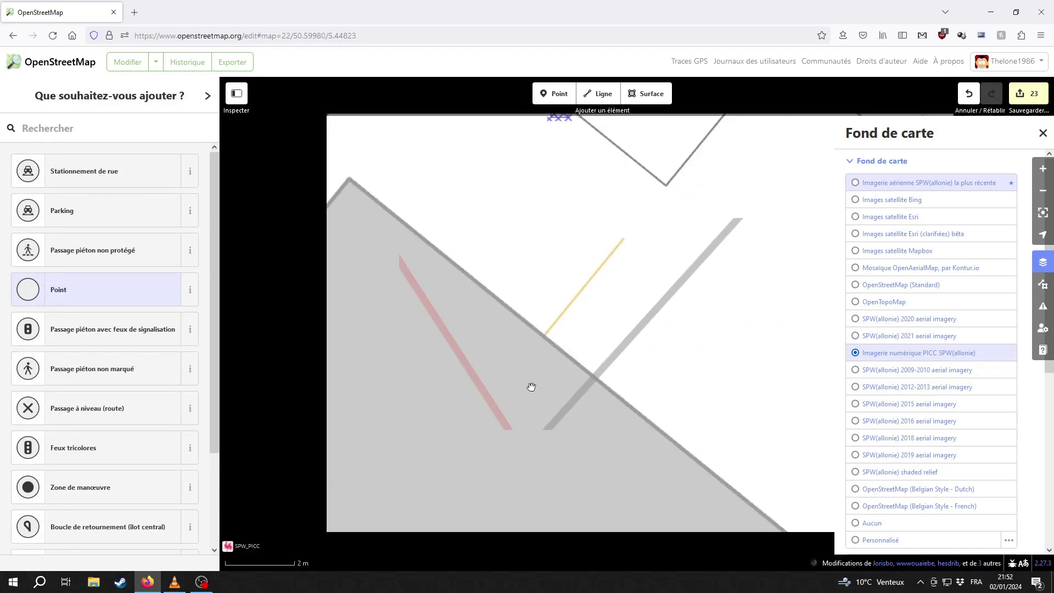
left_click(584, 237)
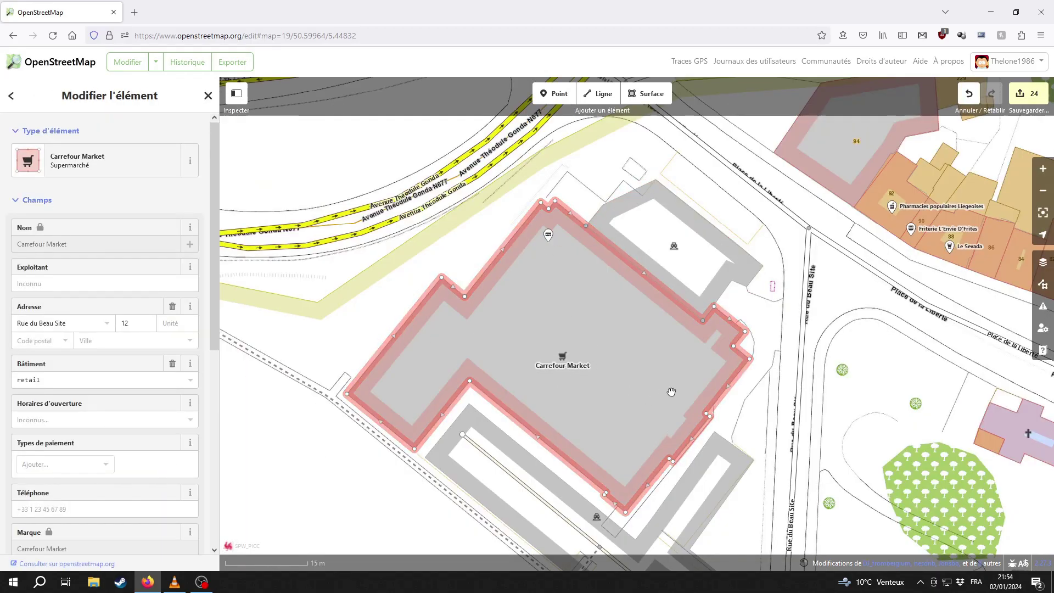
left_click(648, 368)
scroll(546, 297, "up", 3)
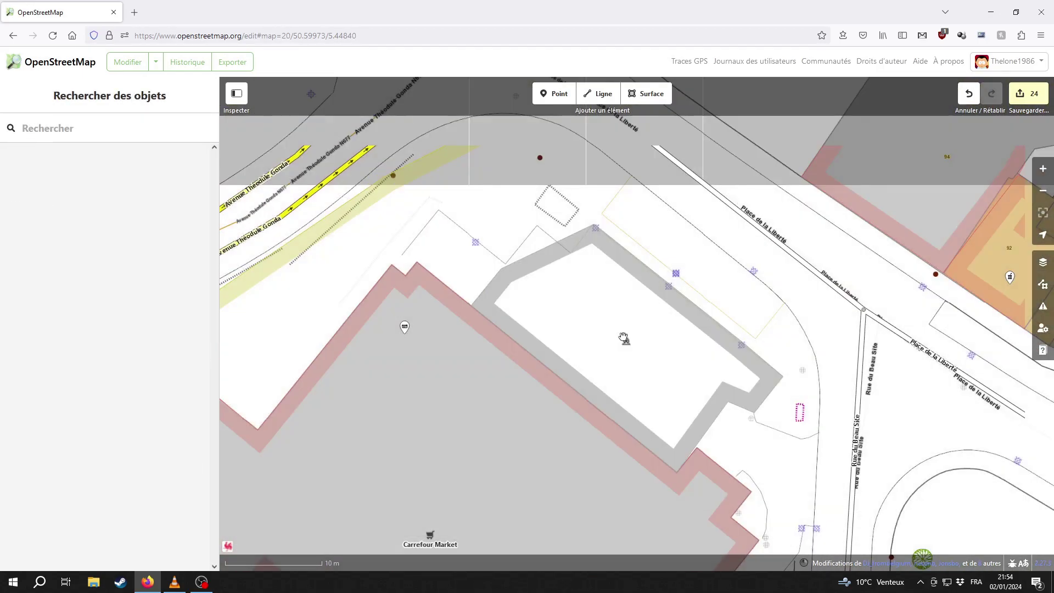
left_click(583, 264)
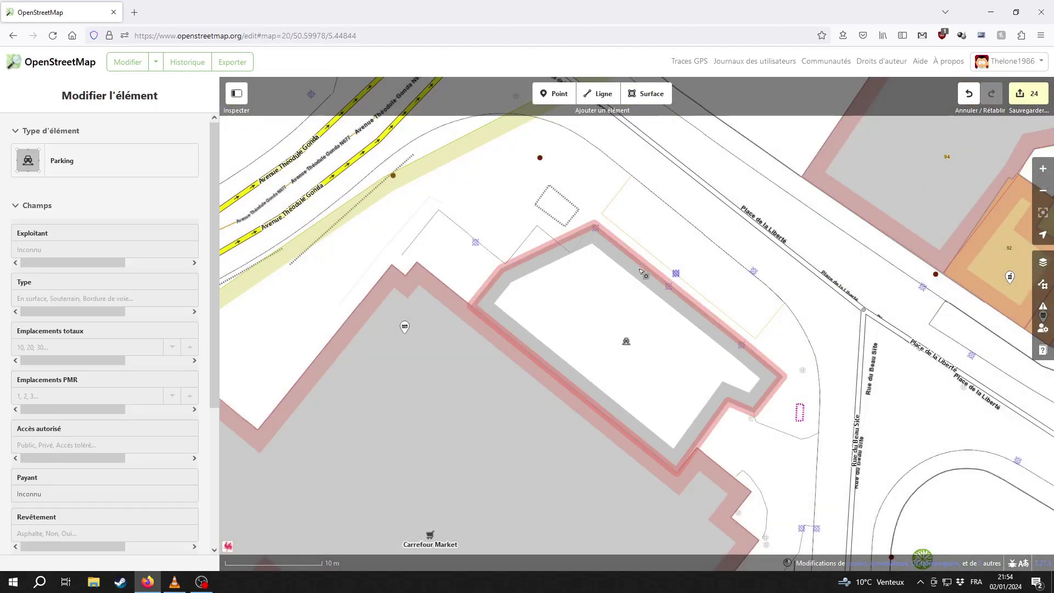
left_click(1043, 262)
left_click(927, 183)
left_click_drag(683, 378, 602, 357)
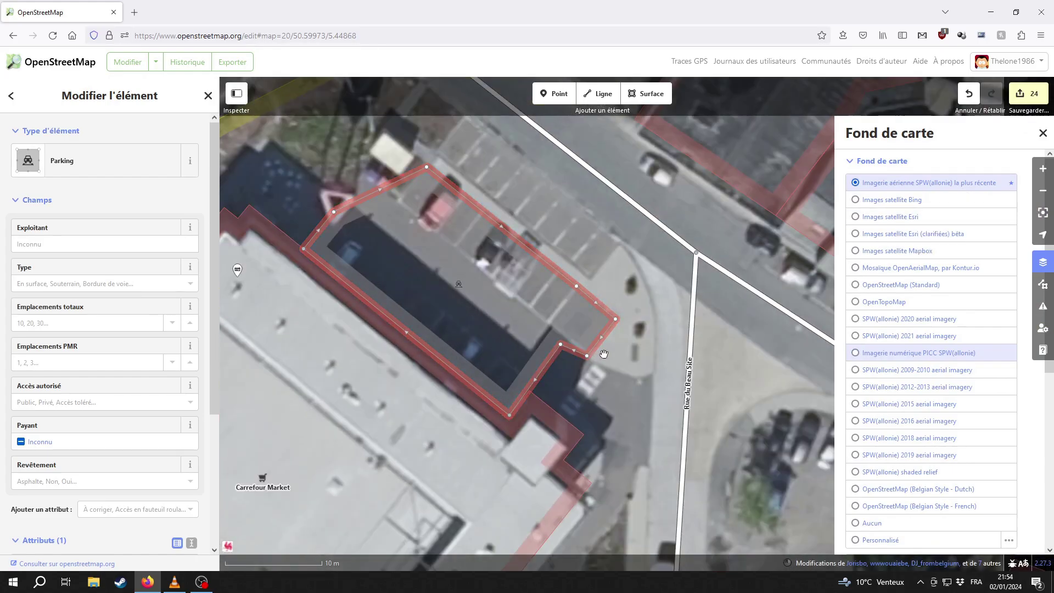
left_click_drag(445, 259, 569, 372)
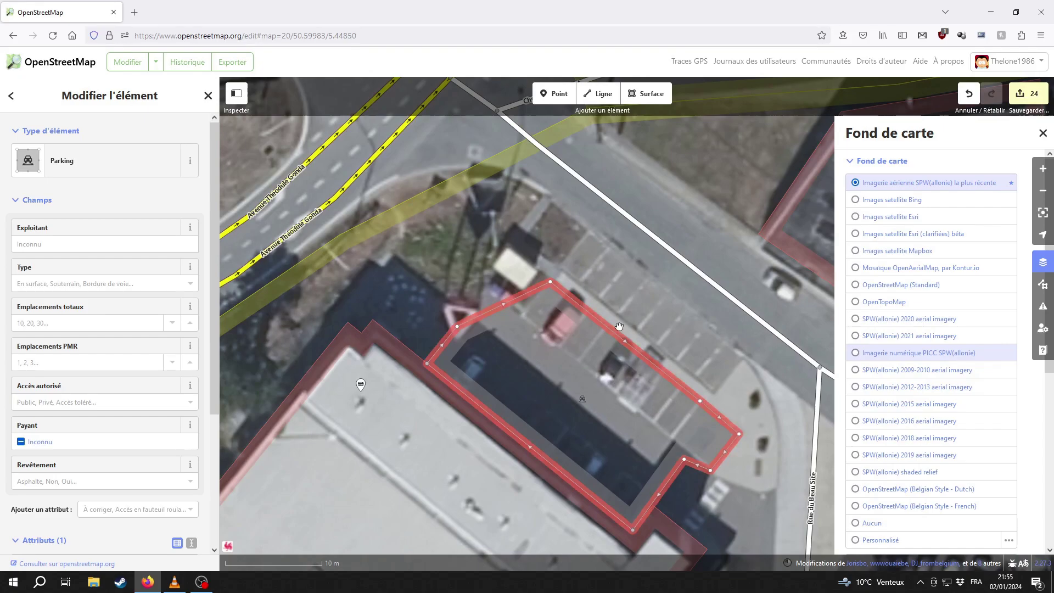
left_click(933, 353)
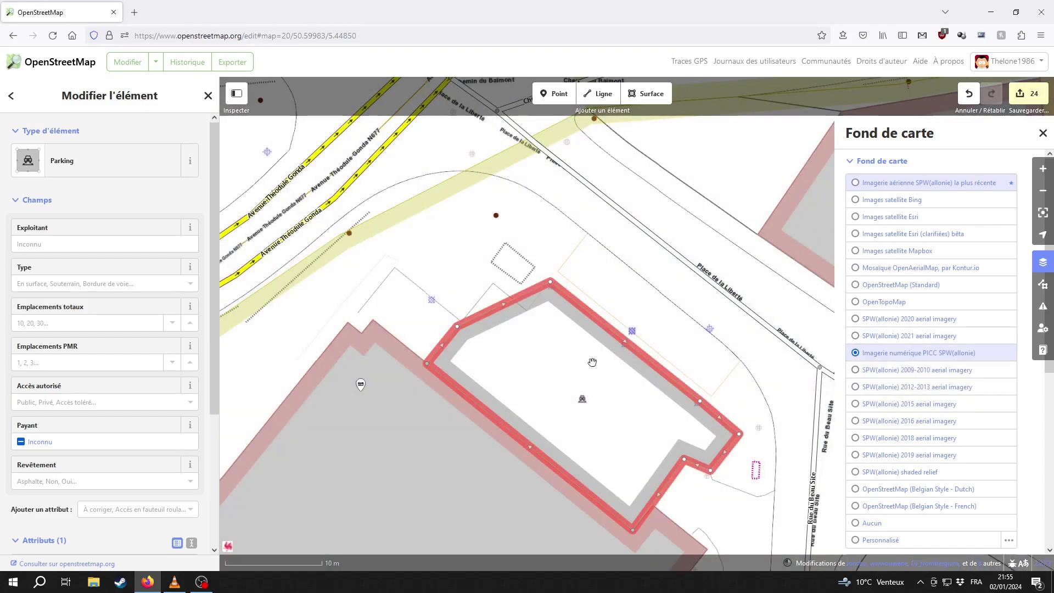
left_click_drag(581, 365, 534, 346)
left_click(595, 284)
scroll(666, 442, "up", 2)
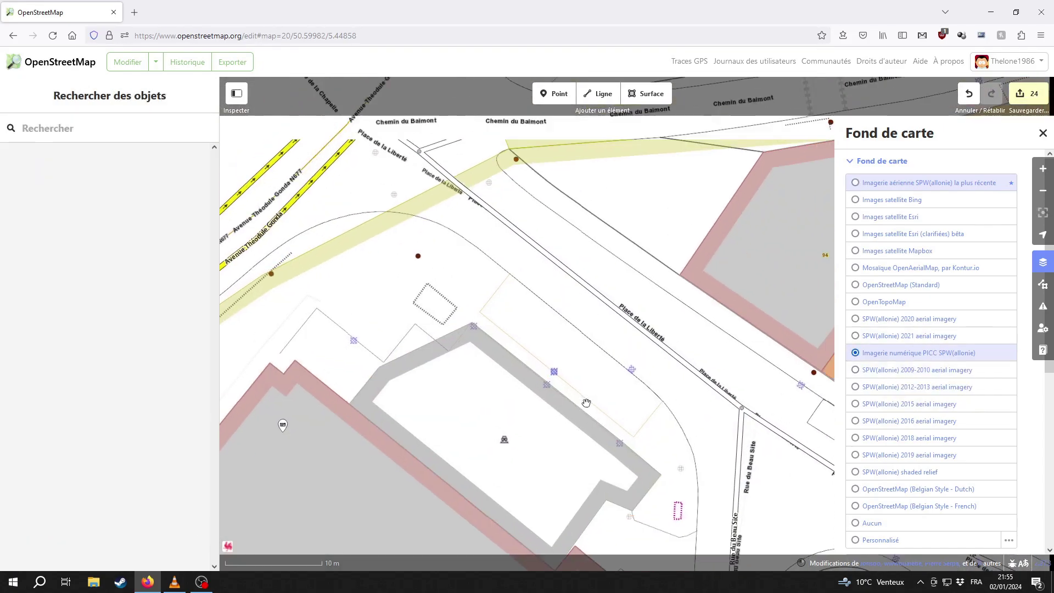
scroll(666, 443, "up", 4)
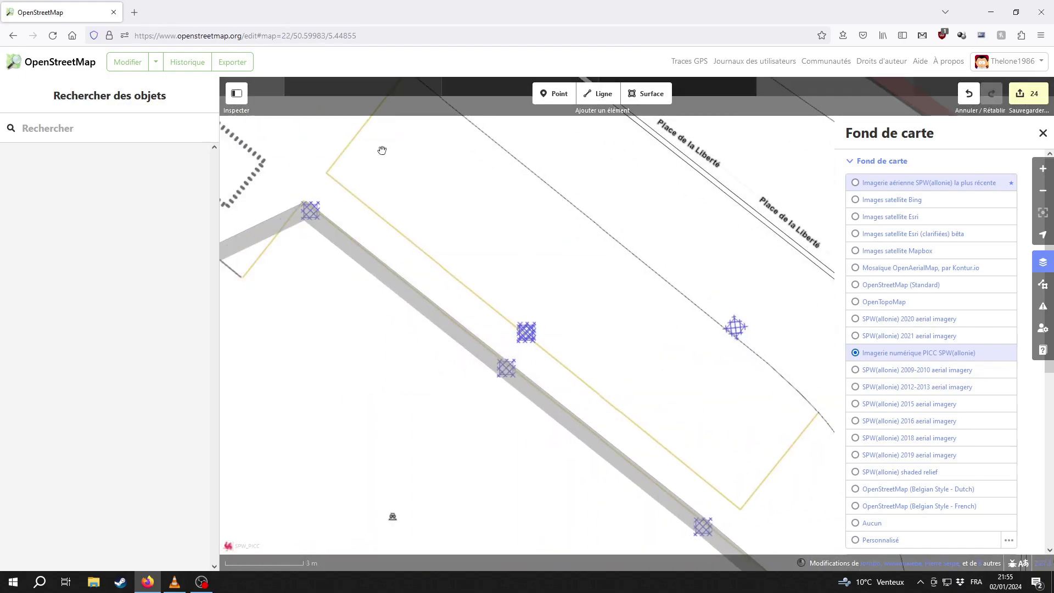
left_click_drag(381, 148, 413, 237)
left_click_drag(678, 470, 520, 295)
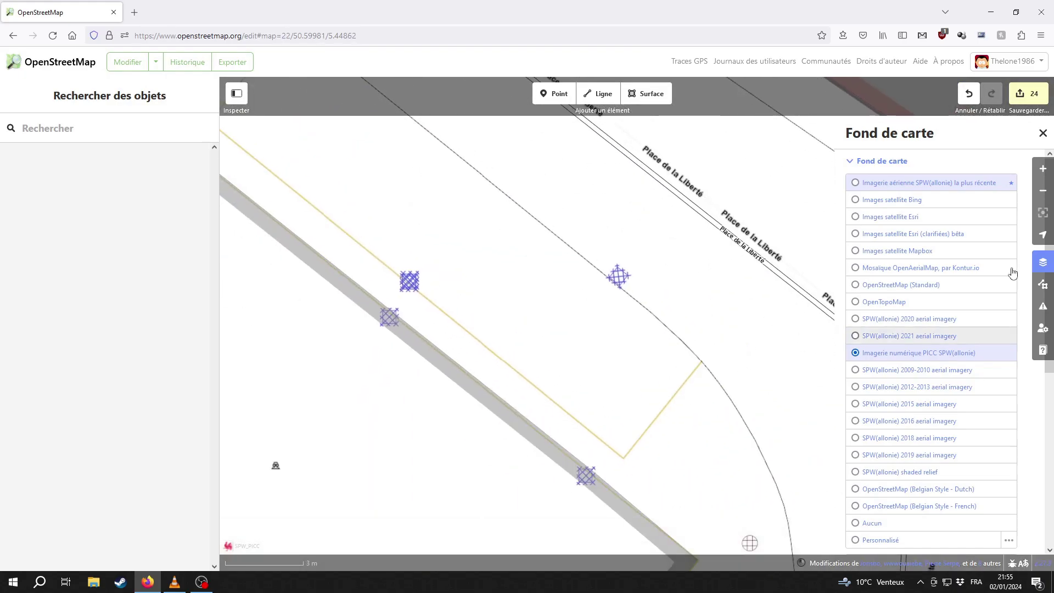
left_click(927, 183)
scroll(559, 349, "down", 2)
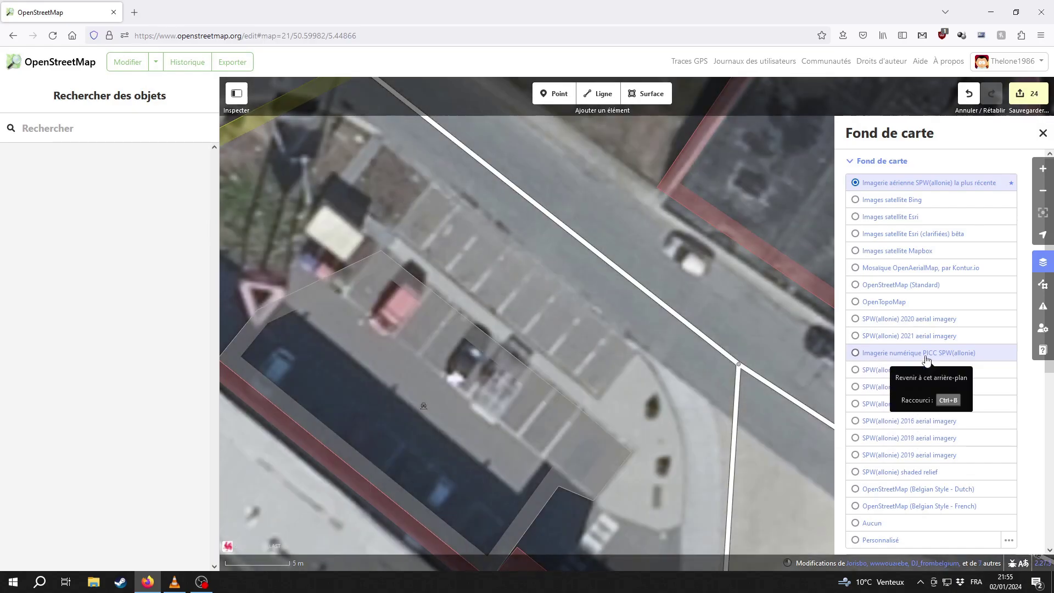
left_click(927, 354)
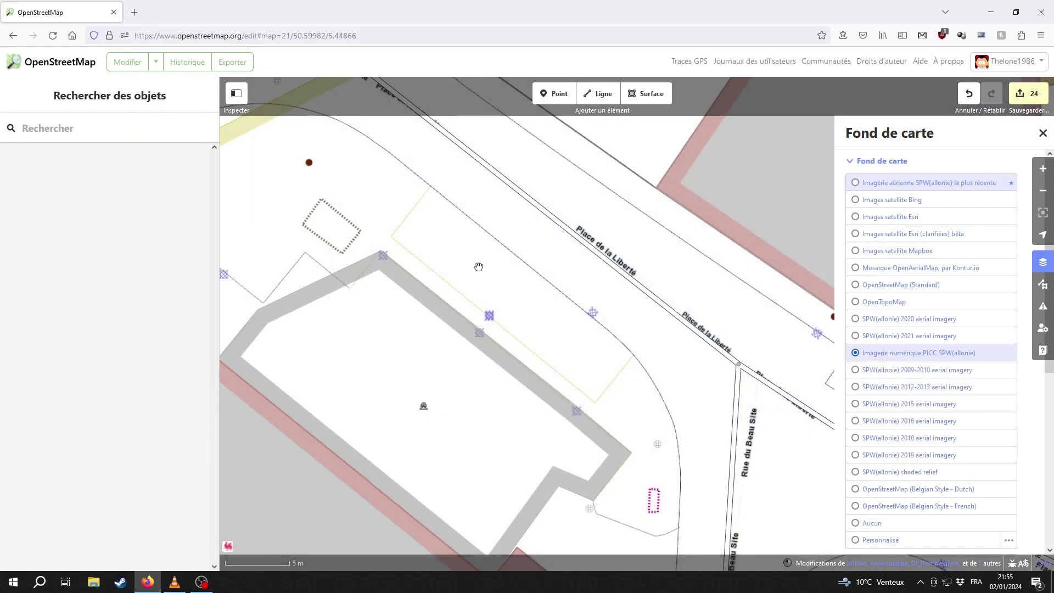
left_click_drag(477, 264, 591, 298)
left_click(928, 183)
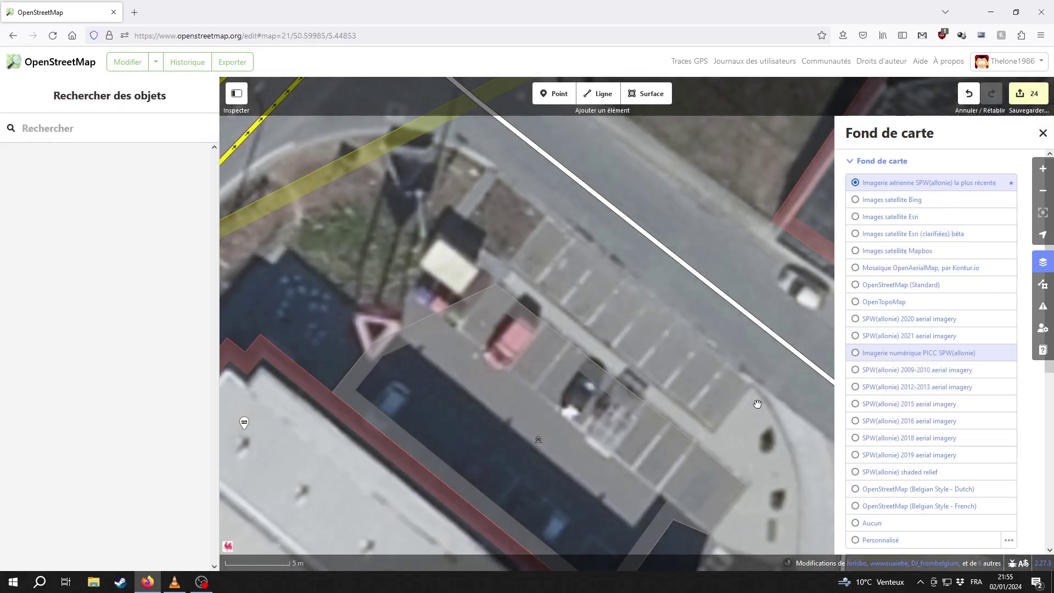
left_click_drag(758, 404, 670, 361)
left_click(933, 353)
left_click(1043, 133)
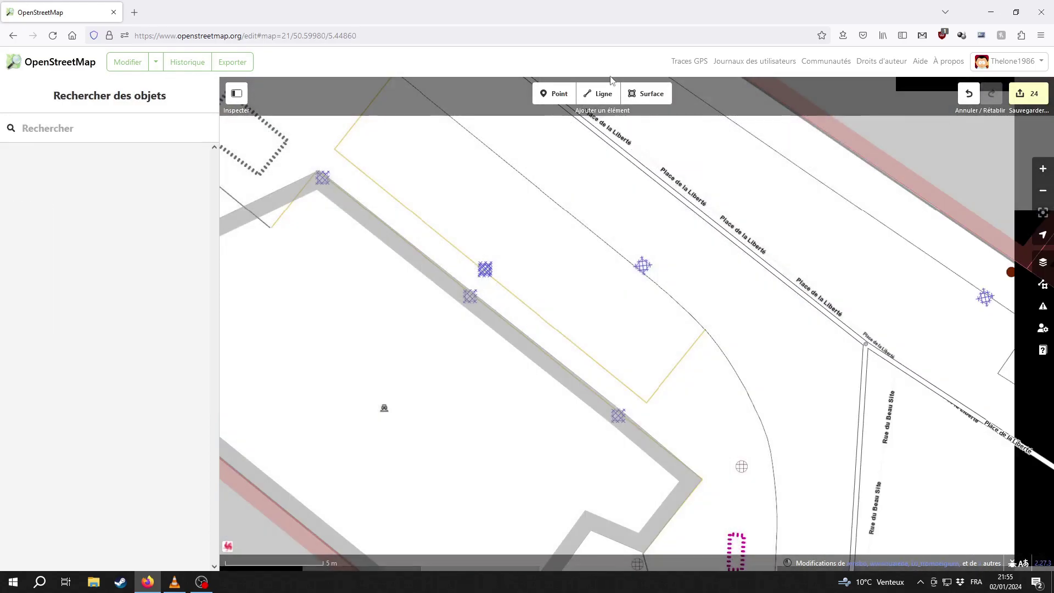
key("3")
Pan and zoom the view slightly west over the roadside parking bays.
scroll(711, 326, "up", 5)
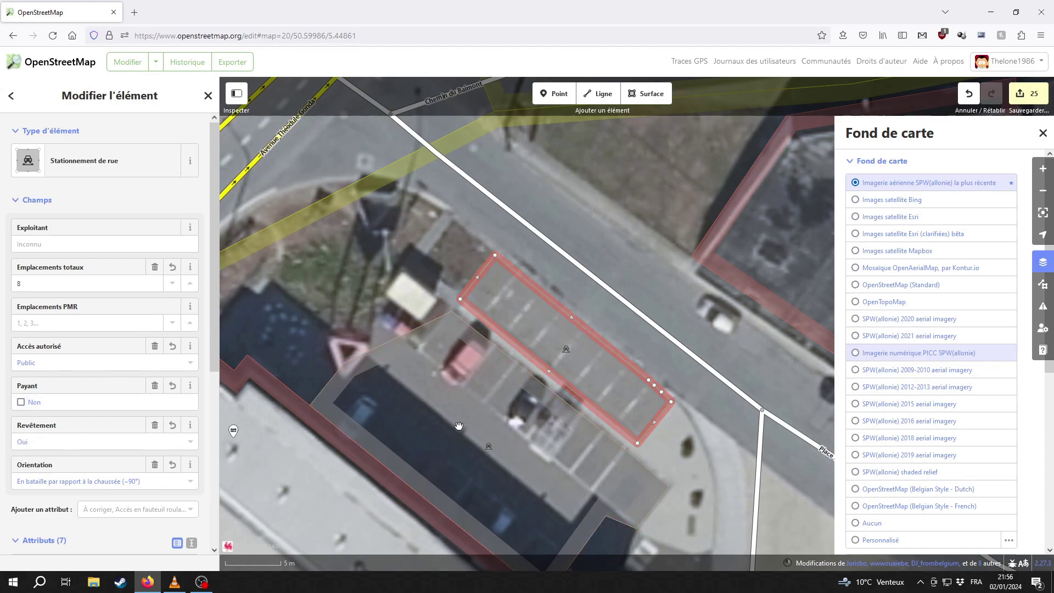
left_click_drag(446, 403, 442, 376)
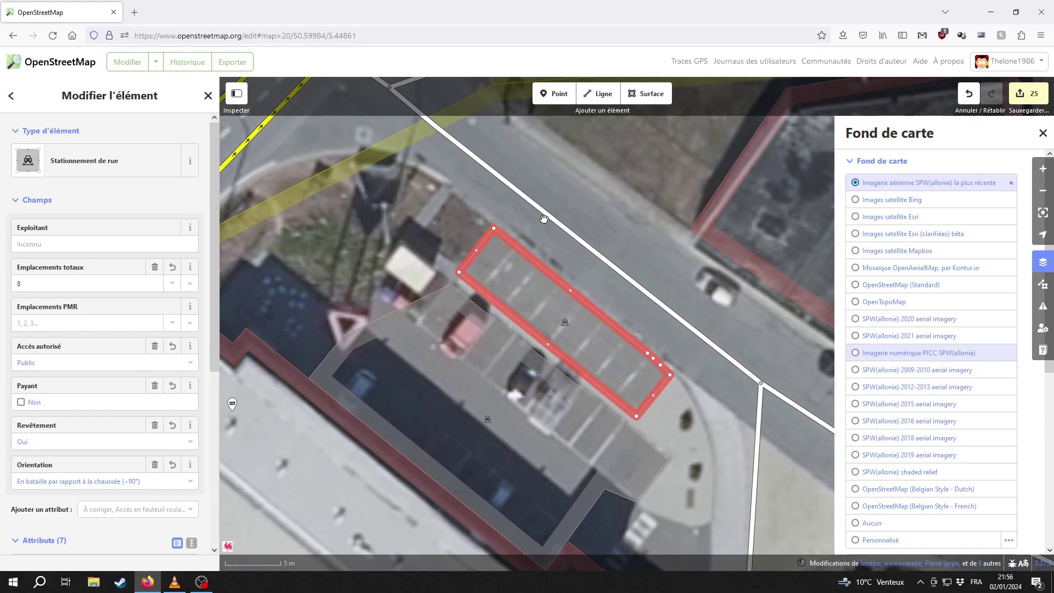
key("Left")
key("Left")
key("Left")
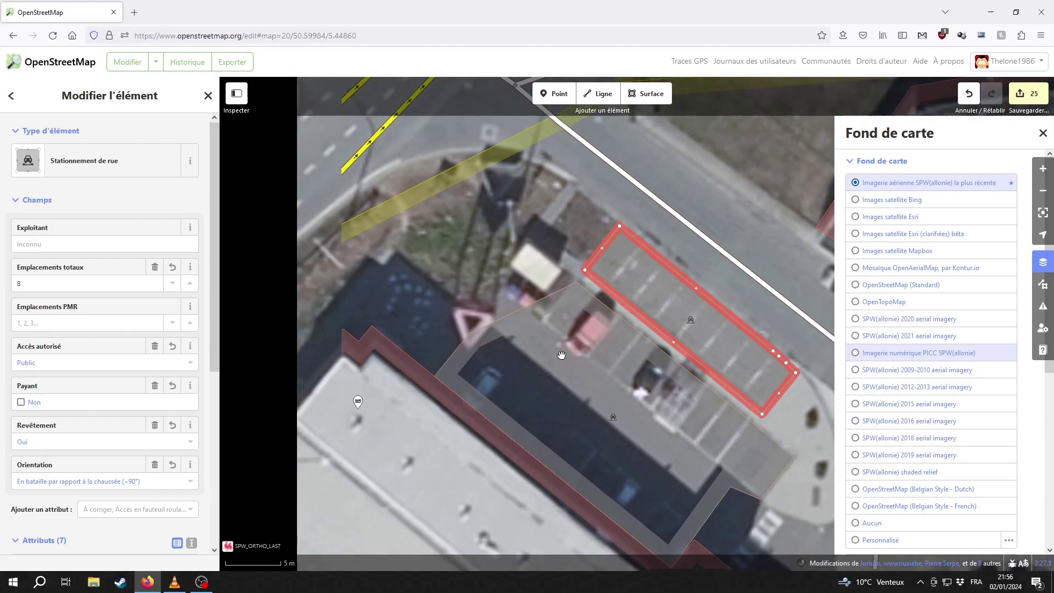
scroll(335, 445, "left", 5)
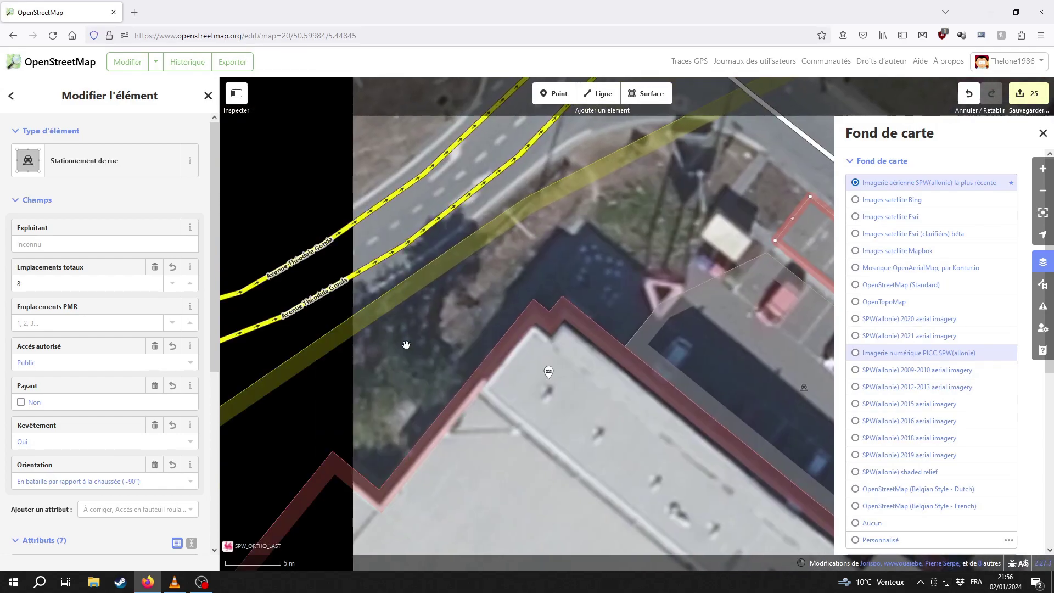
scroll(335, 445, "down", 3)
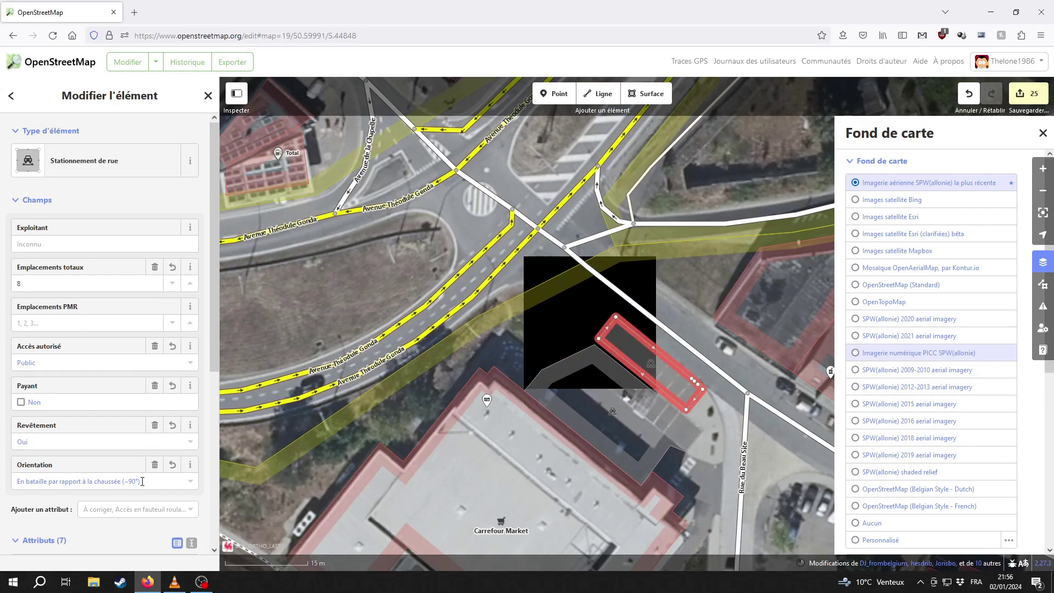
Deselect the street parking area, zoom in, and select the footpath crossing the avenue.
left_click(506, 488)
scroll(549, 439, "left", 5)
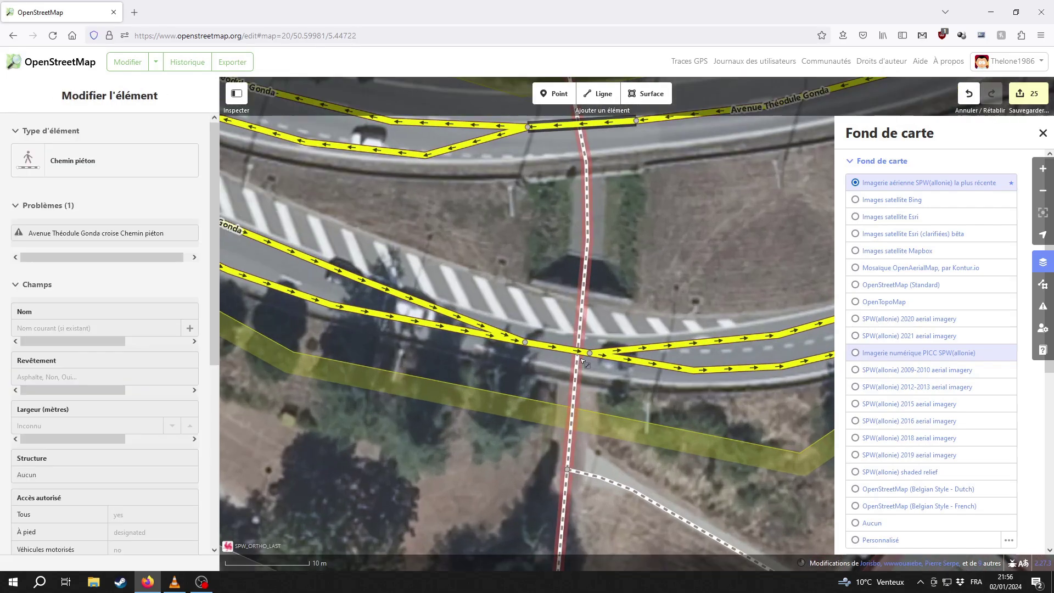
scroll(583, 367, "up", 3)
left_click(575, 375)
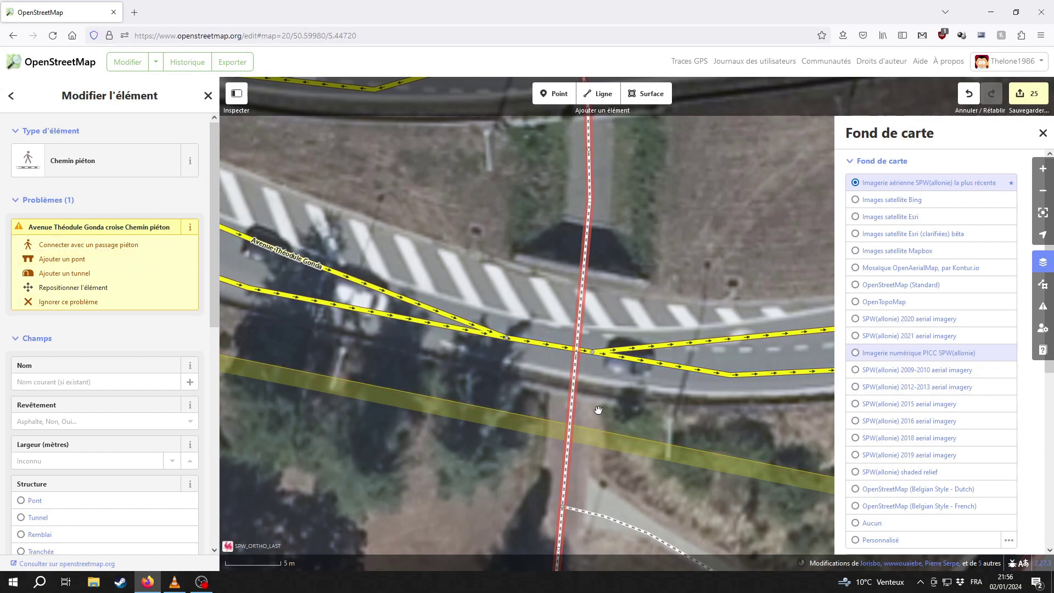
Select the Avenue Théodule Gonda segment, then the adjoining section ending at the kinked node.
left_click_drag(645, 395, 590, 373)
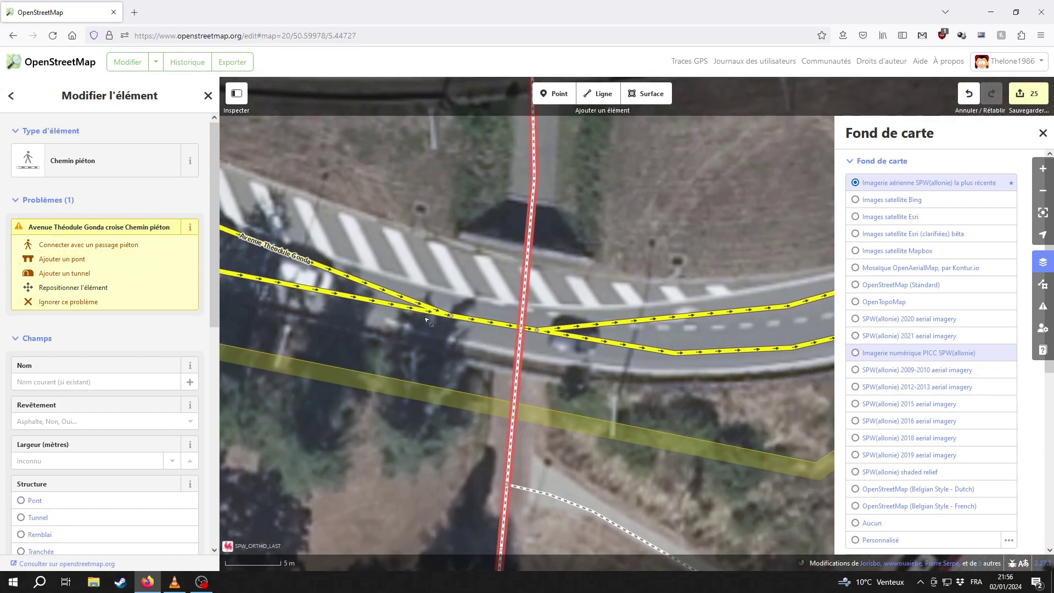
left_click(518, 328)
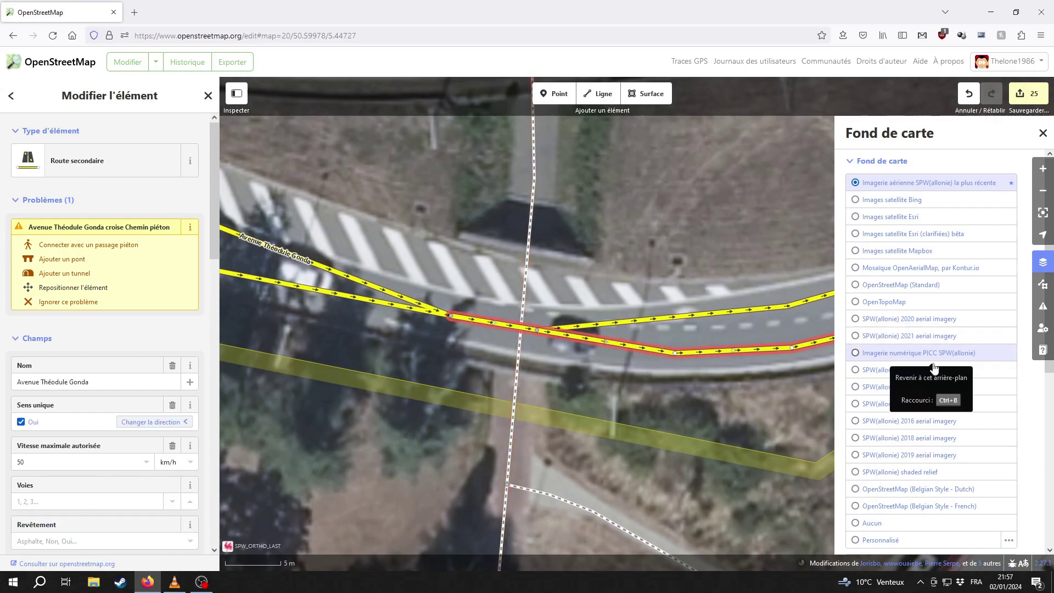
scroll(574, 393, "down", 5)
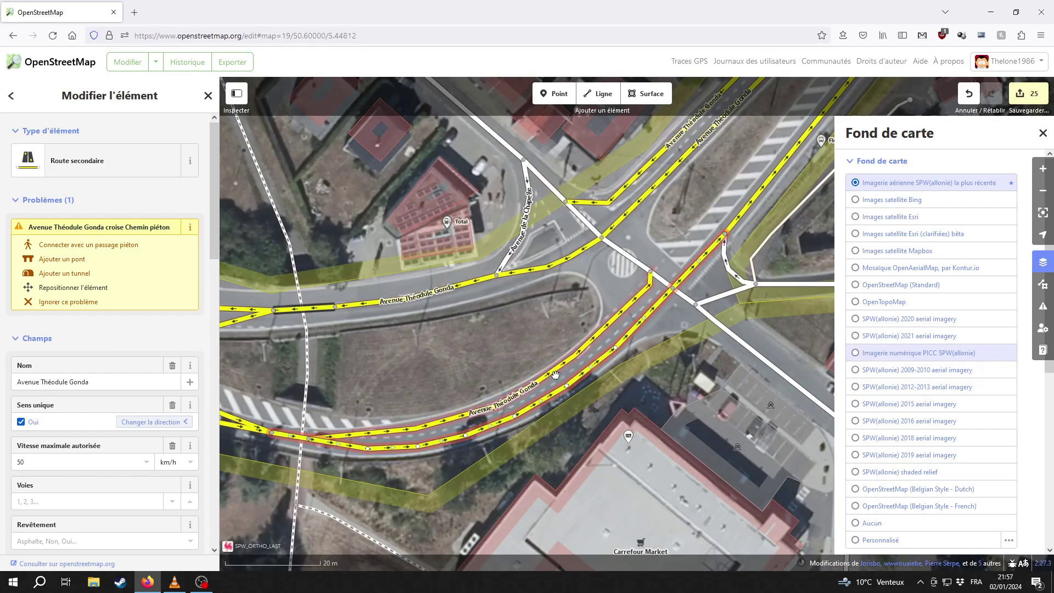
scroll(588, 323, "up", 5)
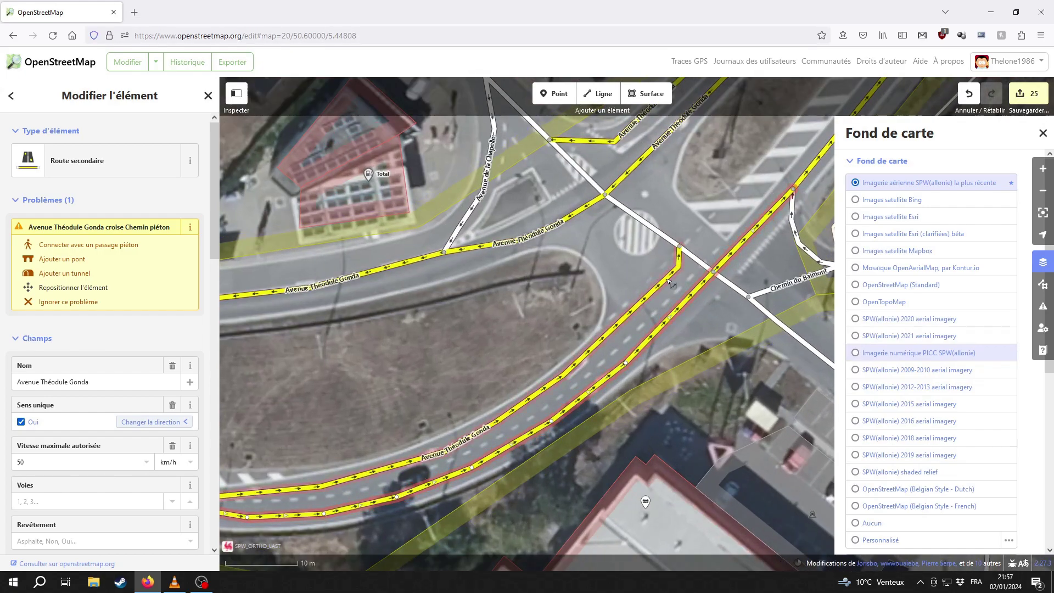
left_click(669, 283)
Follow the road to the Rue Houlbouse crossroads and back to centre on the footpath crossing.
left_click_drag(546, 399, 628, 363)
left_click_drag(734, 282, 699, 313)
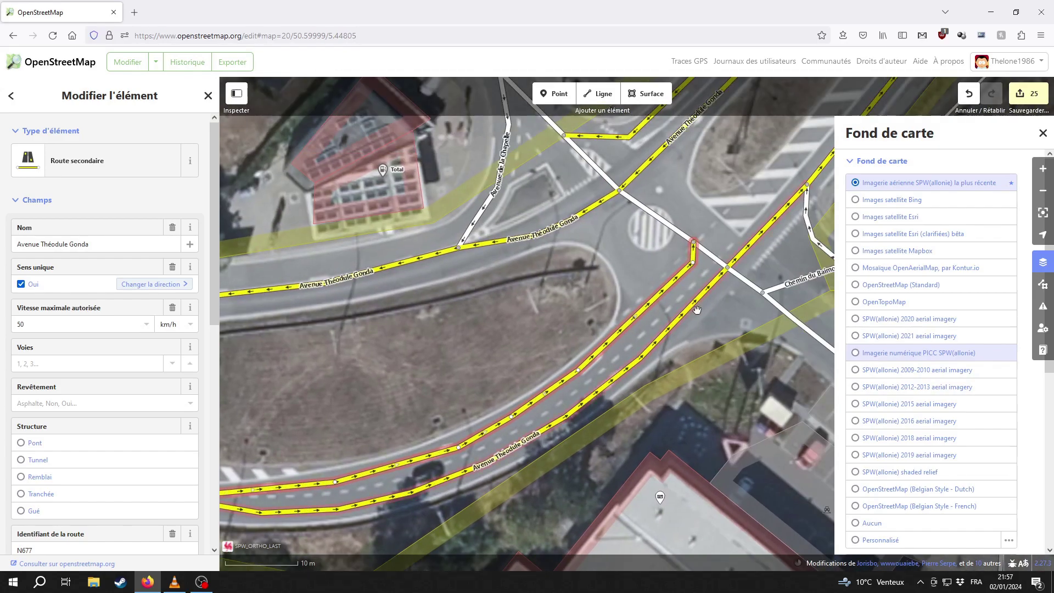
left_click_drag(548, 417, 653, 353)
left_click_drag(461, 377, 649, 363)
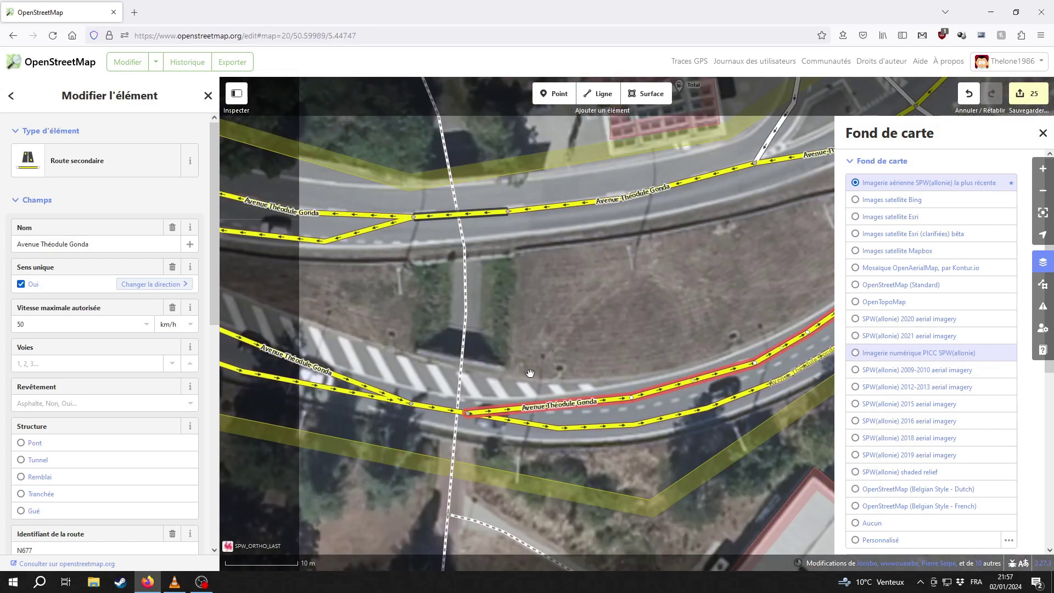
left_click_drag(534, 371, 663, 351)
left_click_drag(556, 383, 727, 441)
left_click_drag(331, 270, 478, 324)
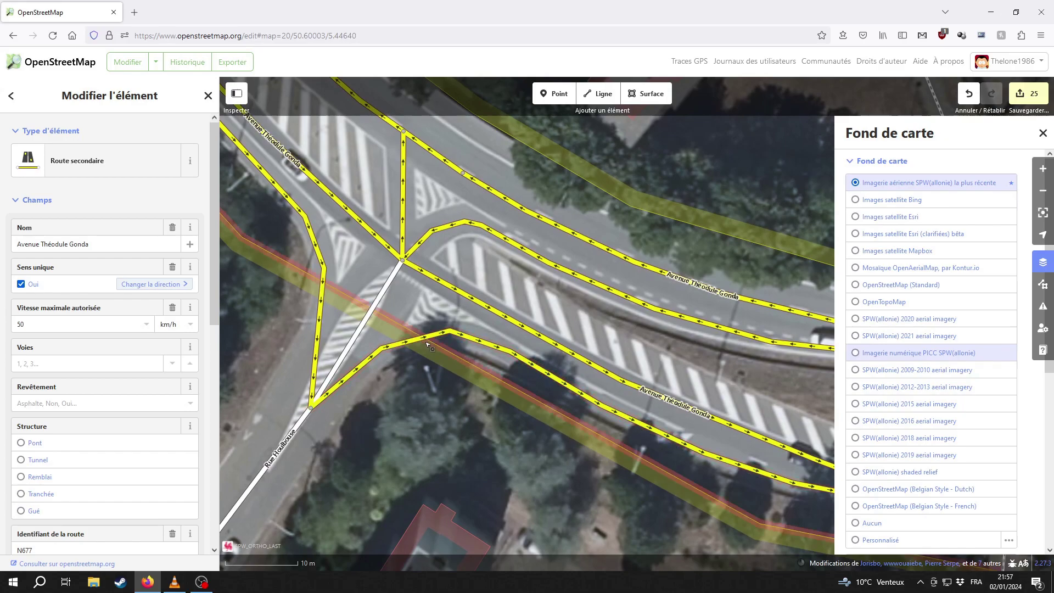
left_click_drag(626, 383, 477, 331)
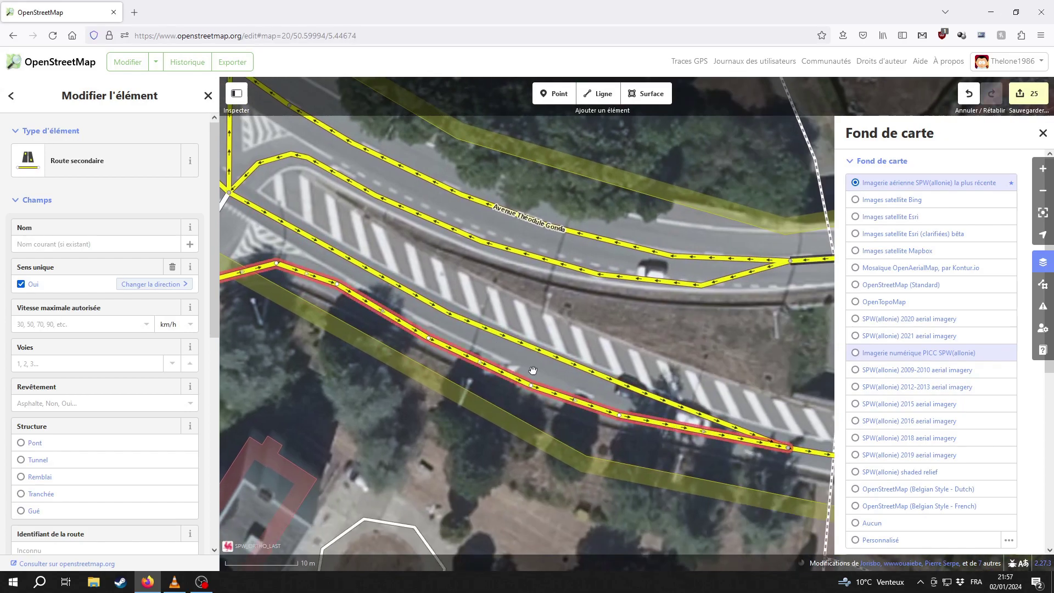
left_click_drag(571, 389, 461, 358)
left_click_drag(670, 408, 520, 367)
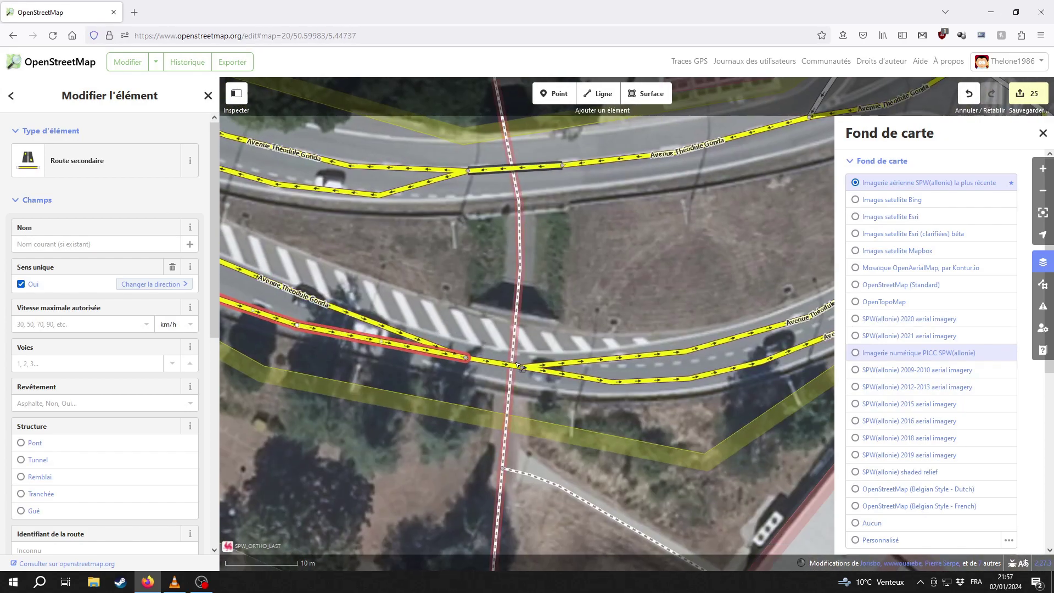
mouse_move(649, 327)
left_mouse_down()
mouse_move(519, 367)
mouse_move(631, 334)
left_mouse_up()
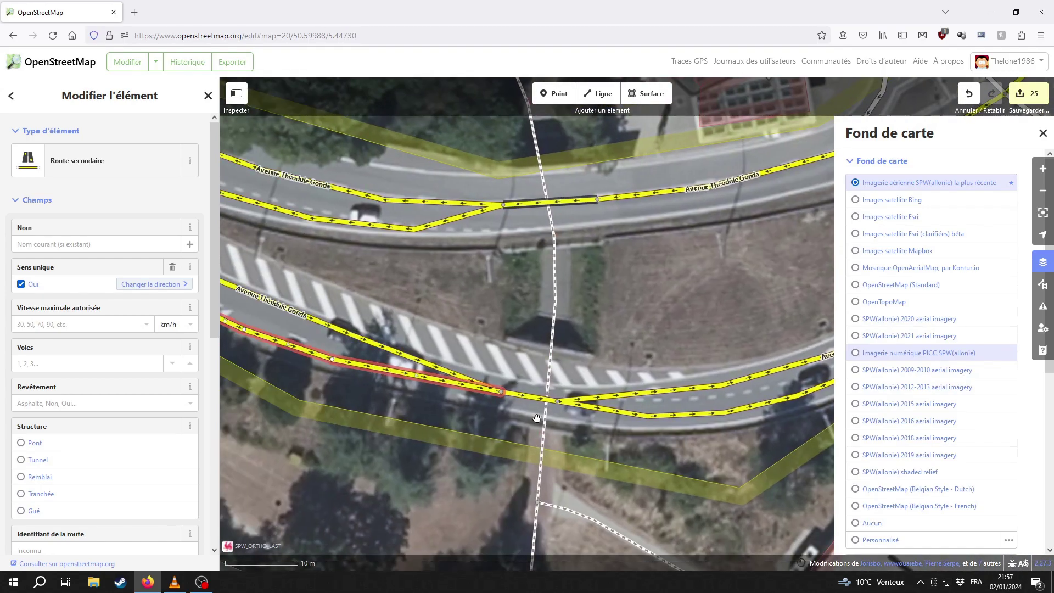
Check the eastern Avenue Théodule Gonda section against the PICC background, then restore latest aerial imagery.
left_click(532, 399)
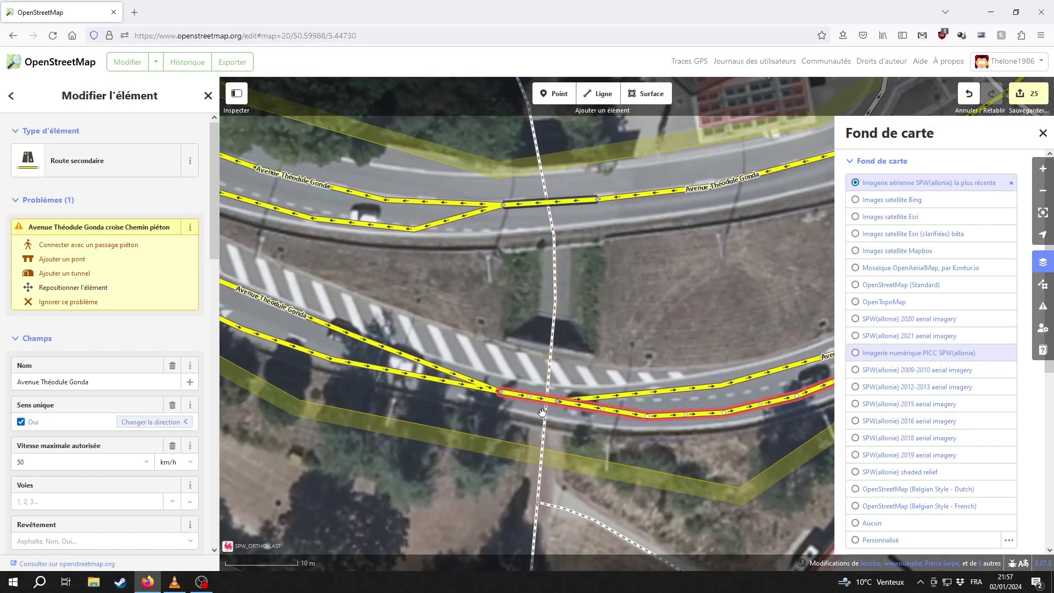
left_click(927, 356)
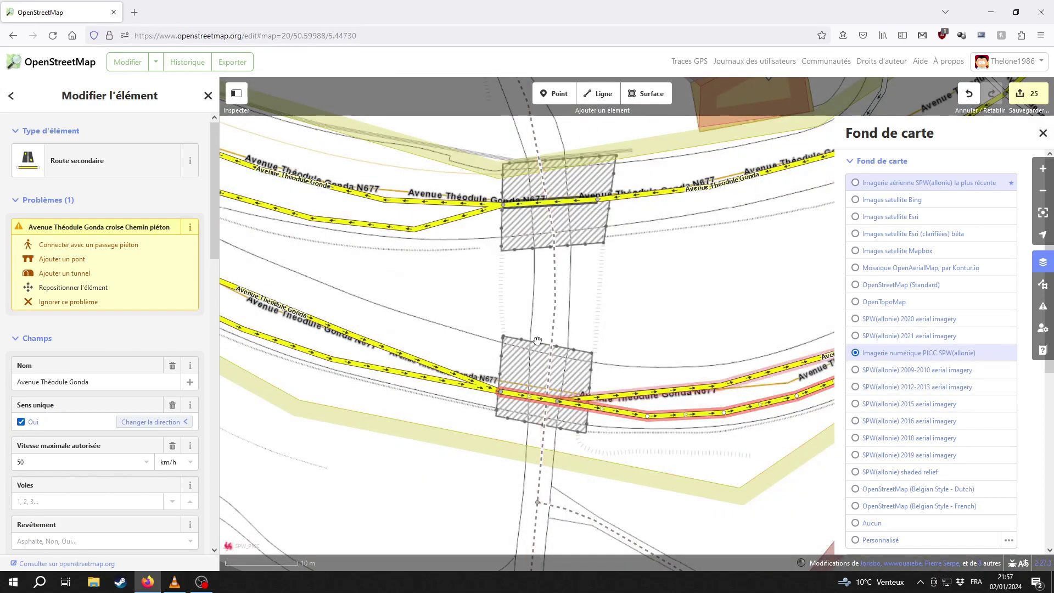
left_click(900, 184)
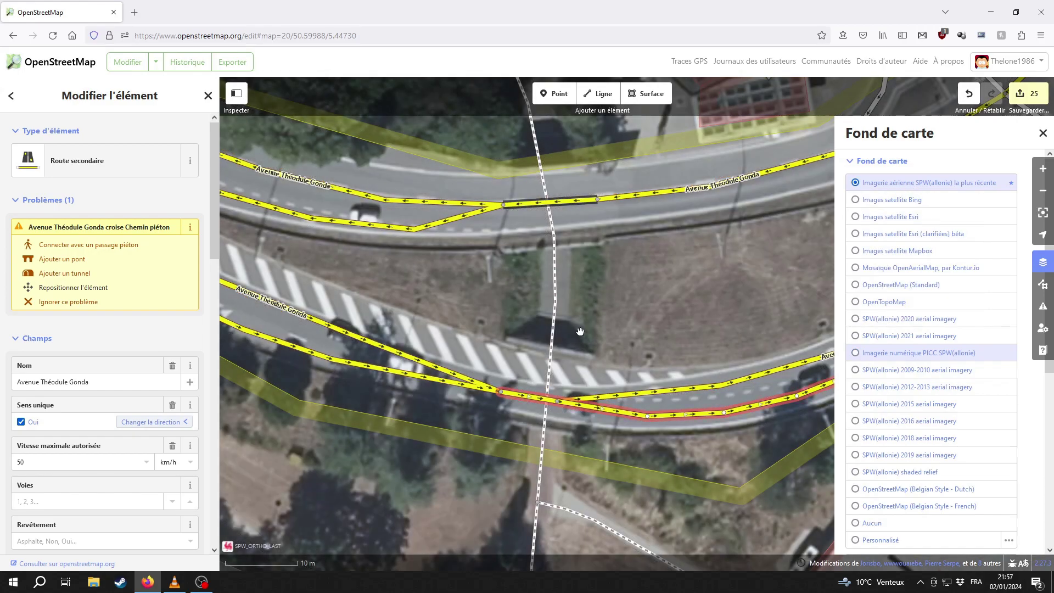
left_click_drag(592, 371, 583, 340)
scroll(579, 367, "up", 3)
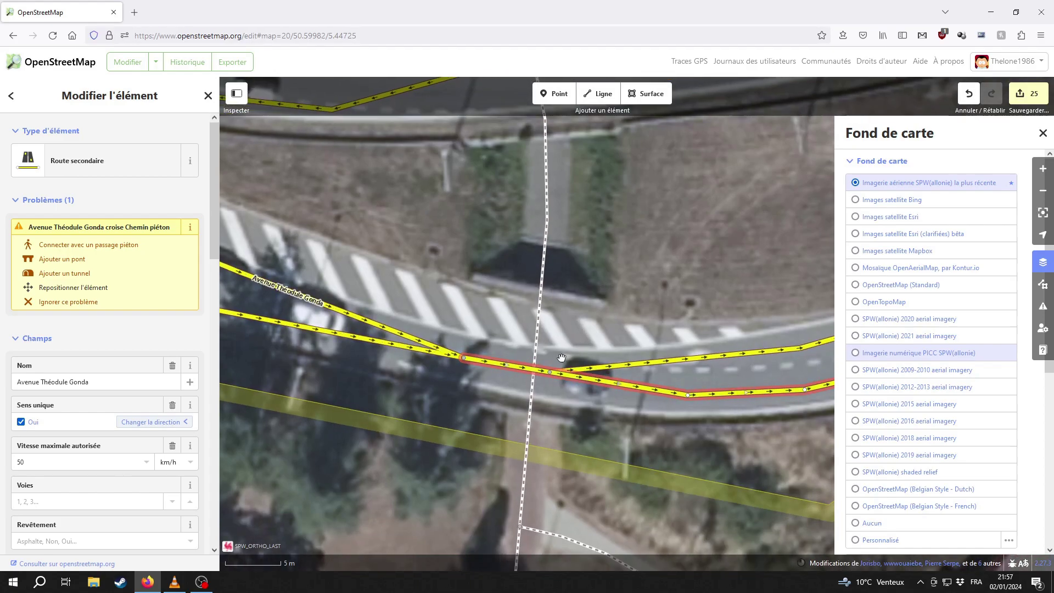
Close the background list and check both carriageways' bridge sections and the footway beneath them.
key("b")
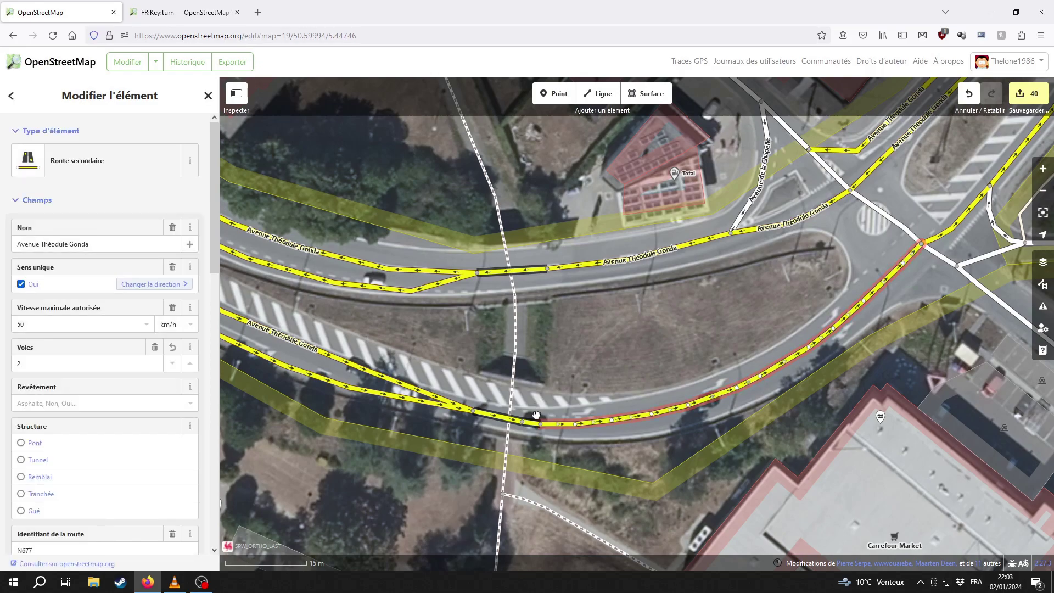
left_click(500, 420)
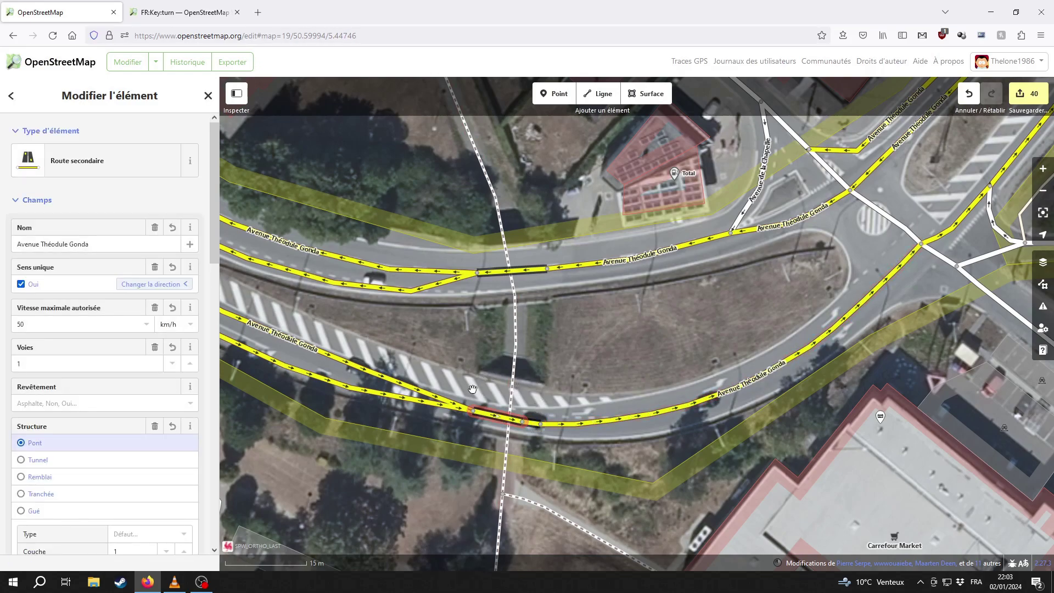
scroll(91, 424, "down", 4)
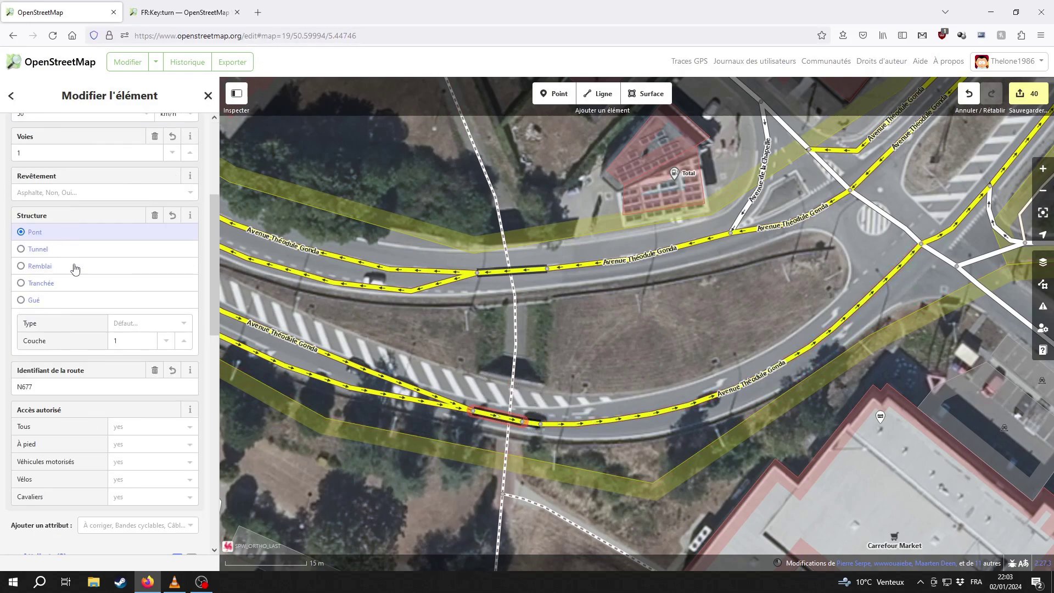
left_click(517, 358)
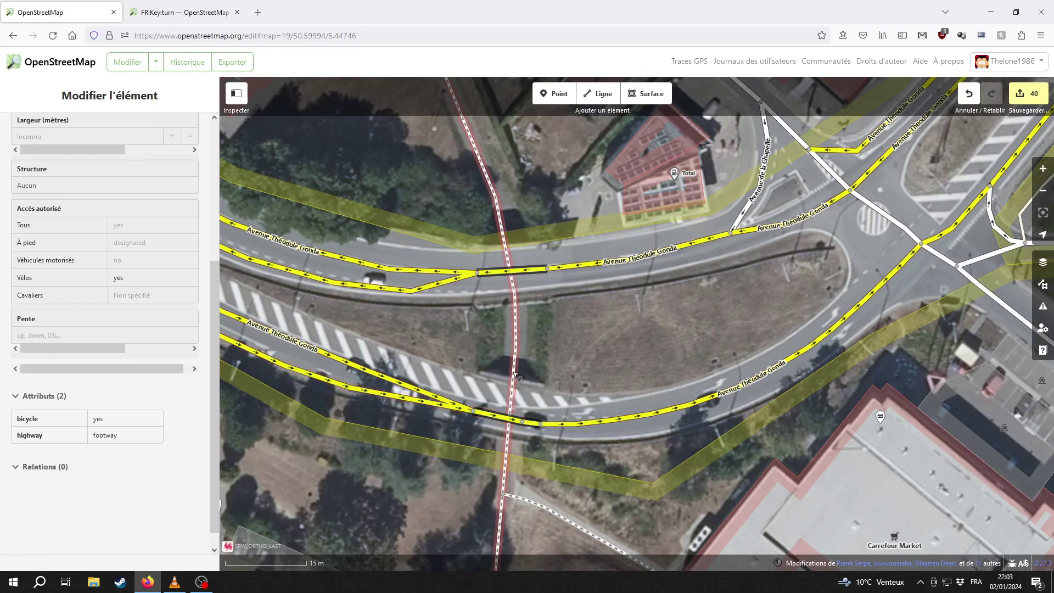
left_click(533, 271)
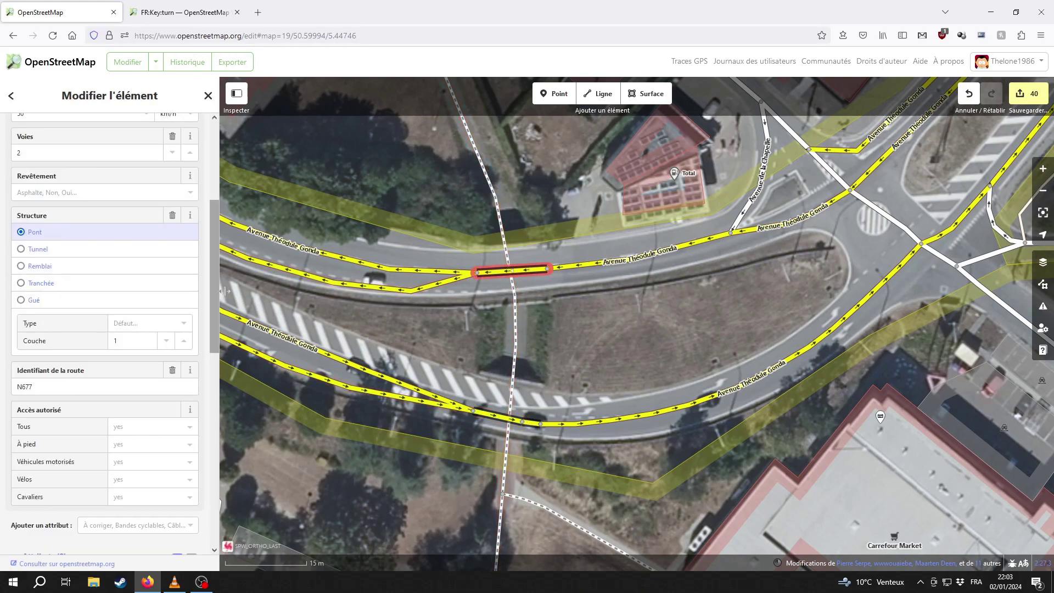
scroll(116, 337, "up", 3)
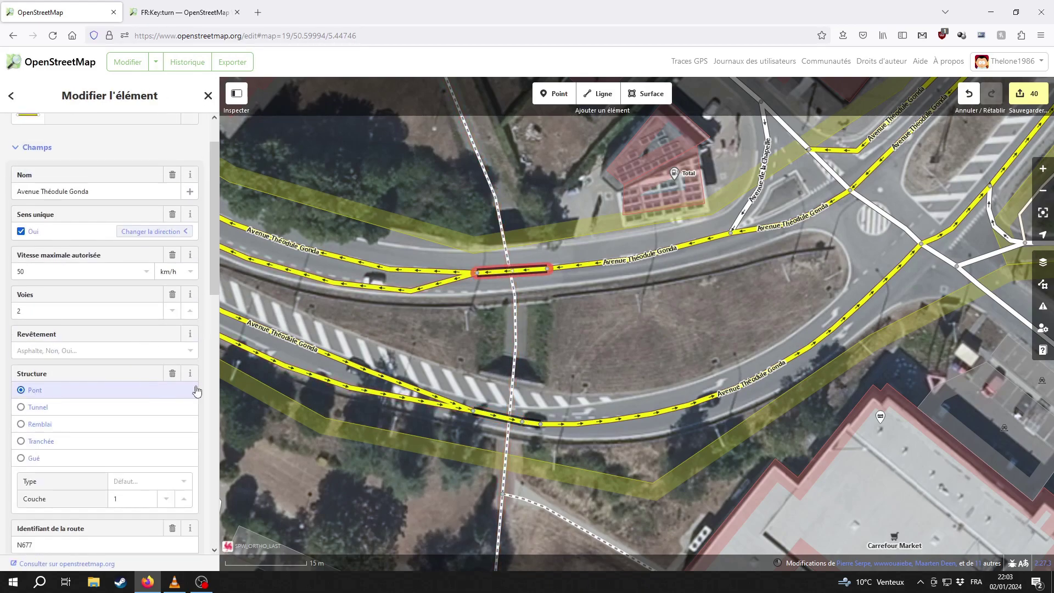
left_click(503, 421)
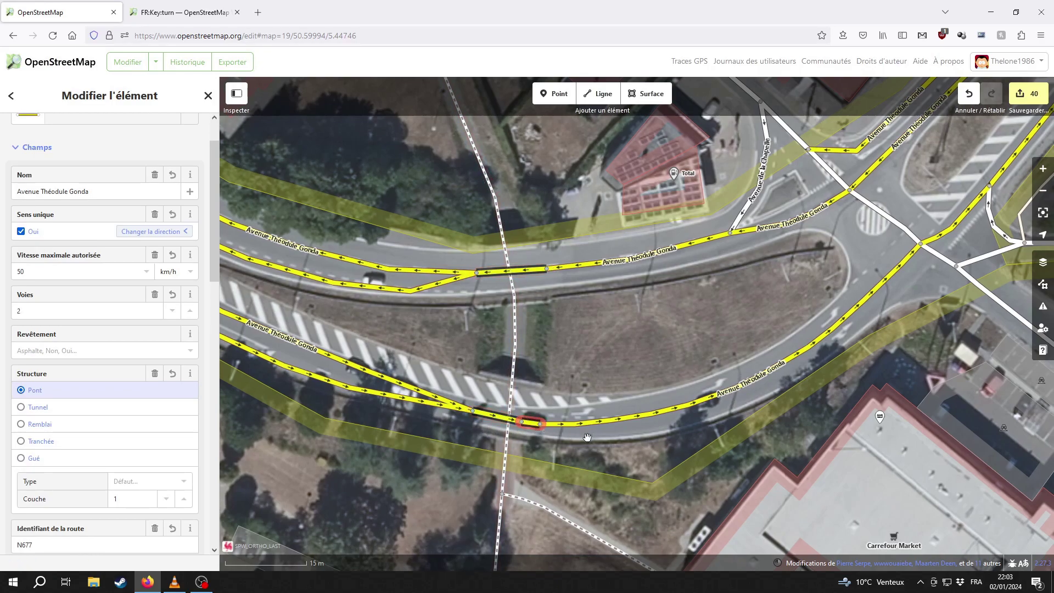
left_click_drag(579, 455, 556, 420)
left_click(559, 366)
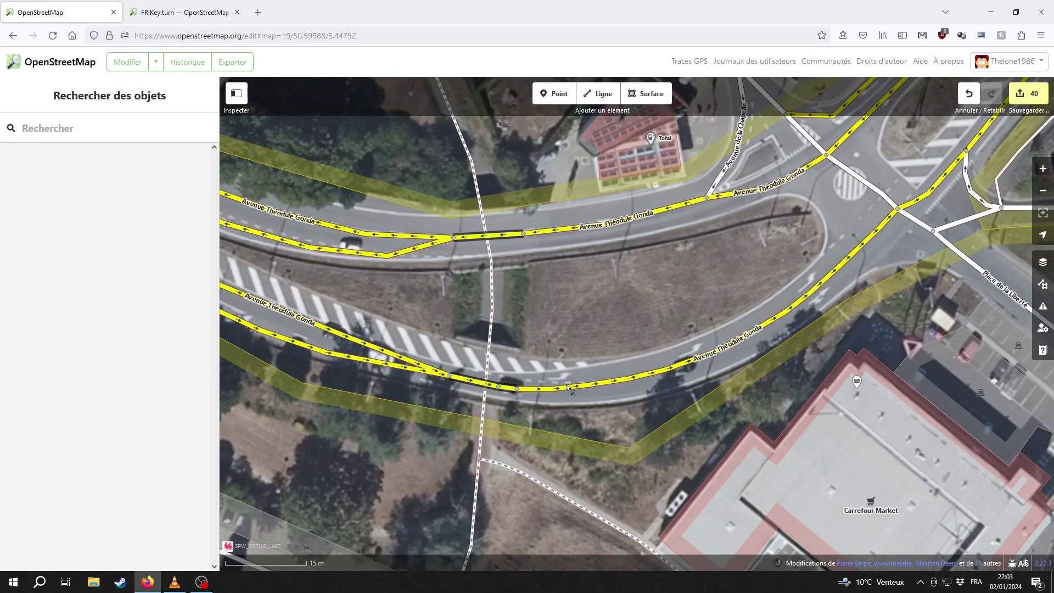
Review the long section's tags (2 lanes, turn:lanes left|through;right), then deselect and pan west.
left_click(683, 365)
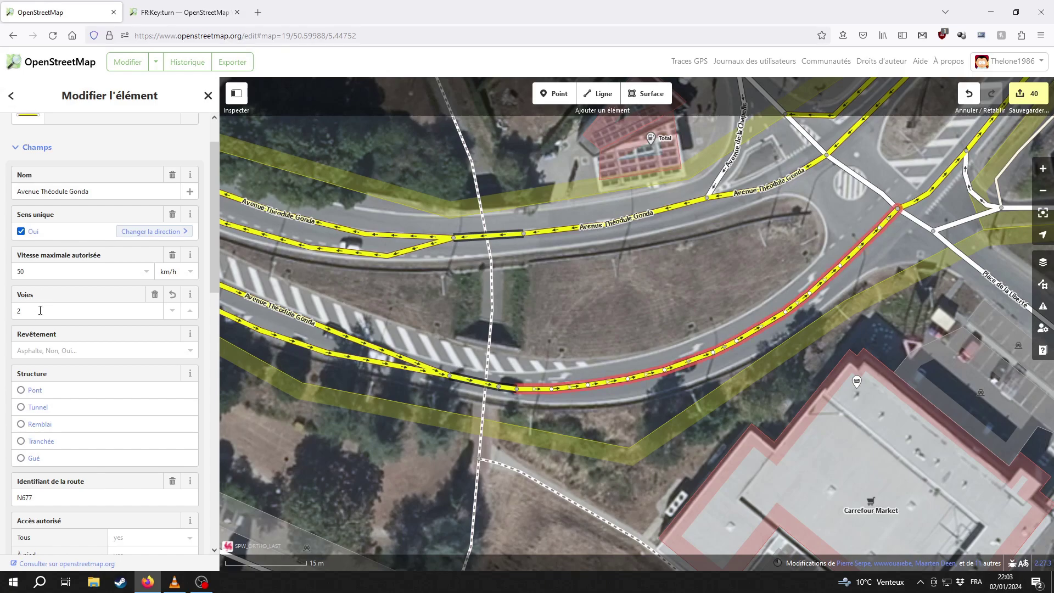
scroll(42, 347, "down", 5)
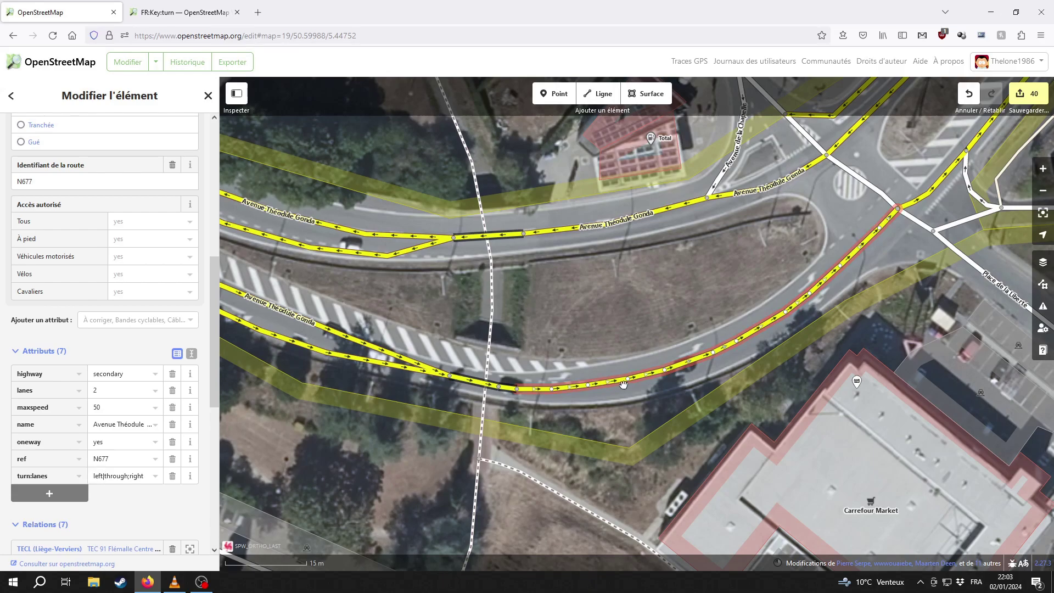
left_click_drag(828, 245, 651, 348)
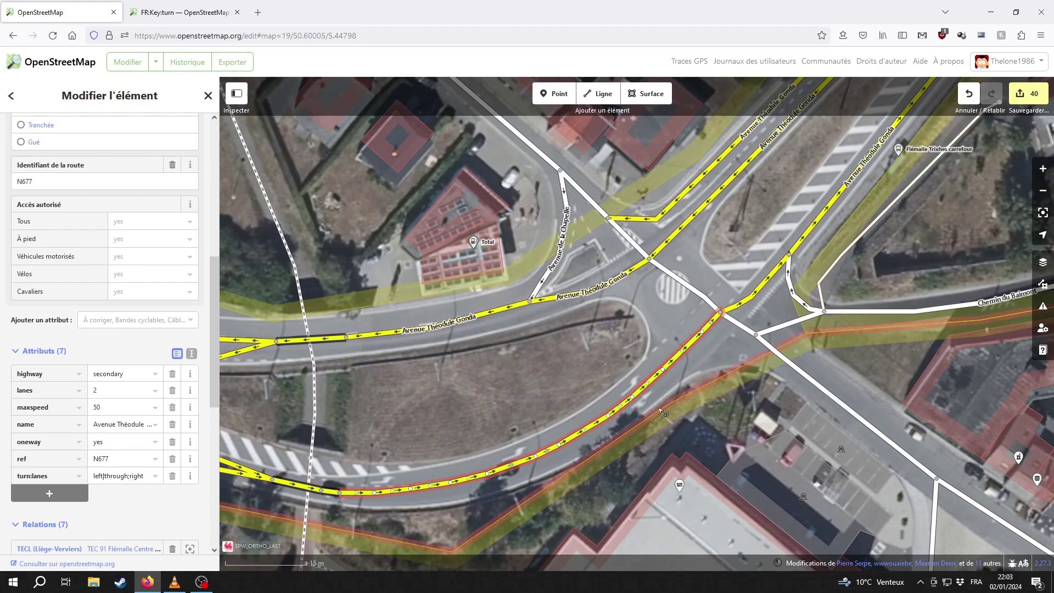
scroll(662, 412, "up", 2)
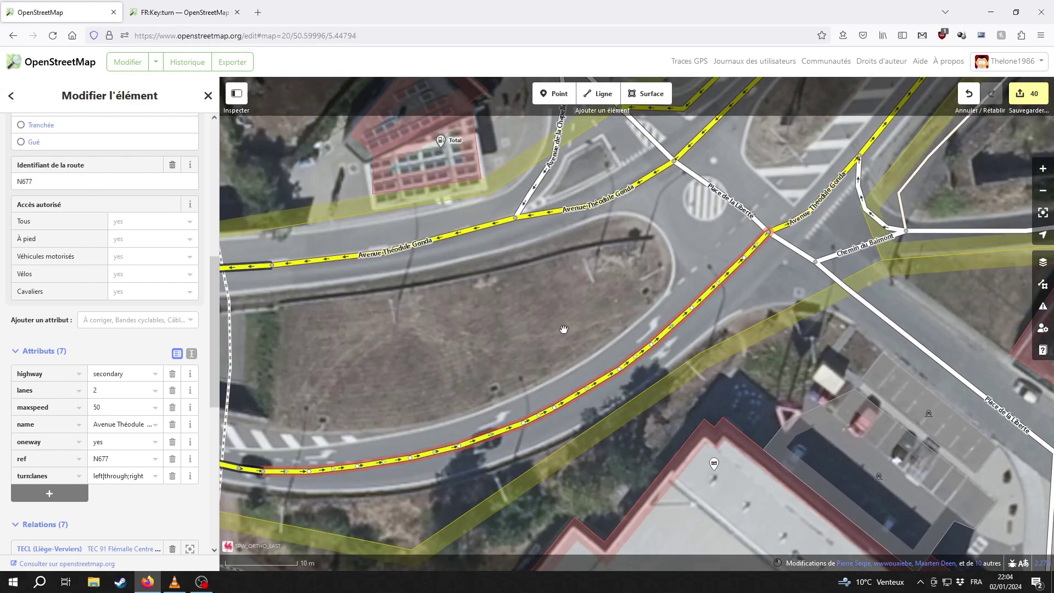
scroll(568, 327, "down", 2)
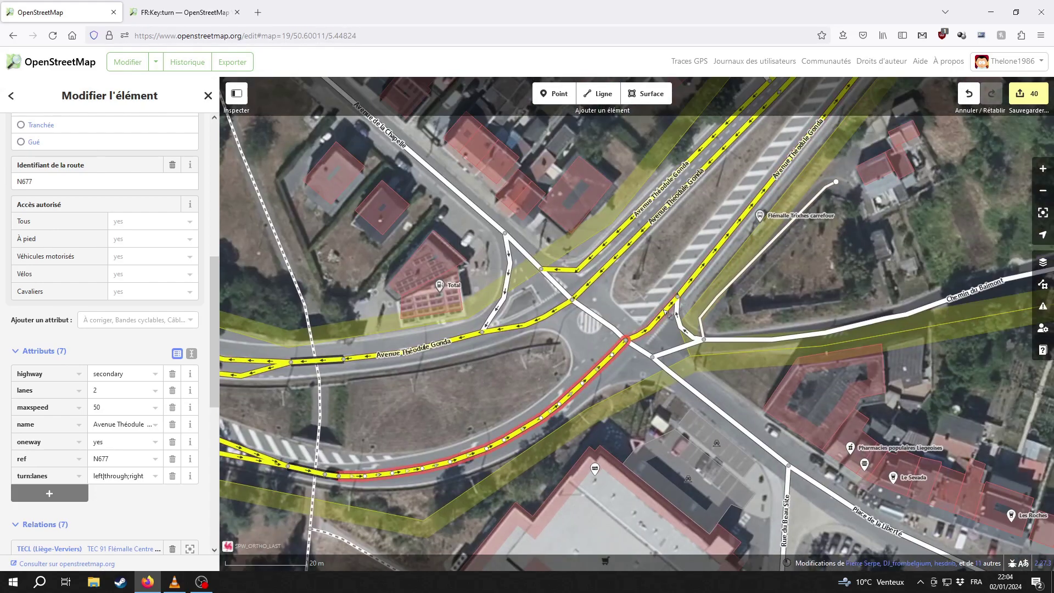
left_click(488, 381)
left_click_drag(360, 414, 645, 367)
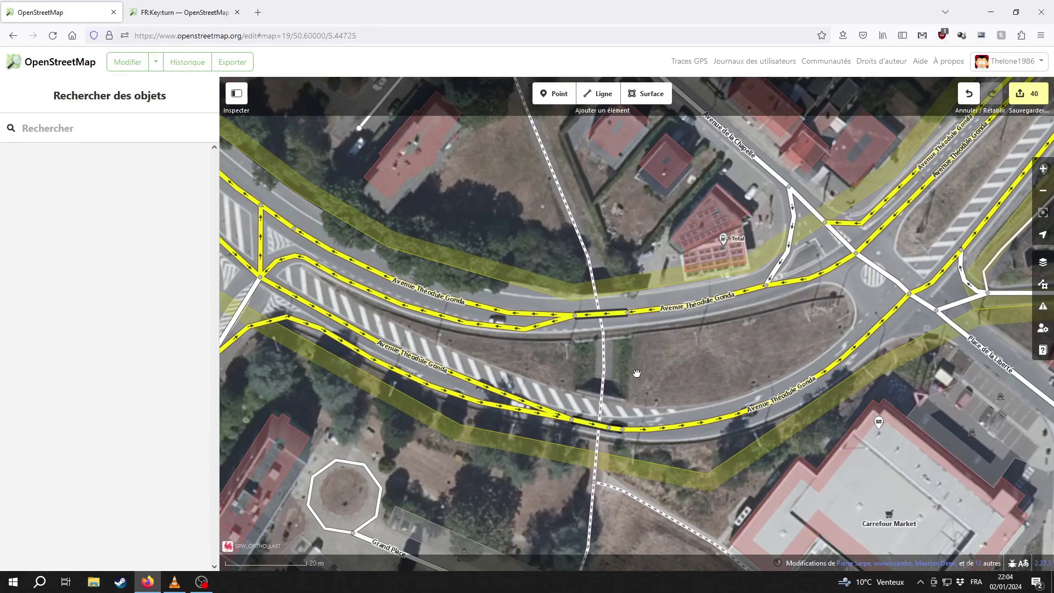
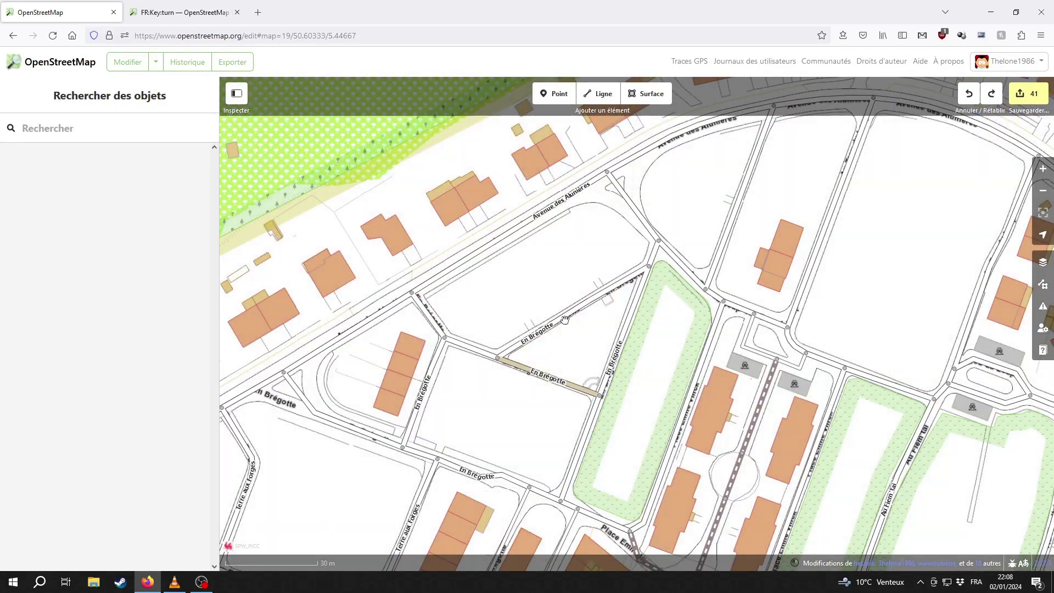
Check the En Brégotte and Terre aux Forges roads' attributes.
left_click(536, 335)
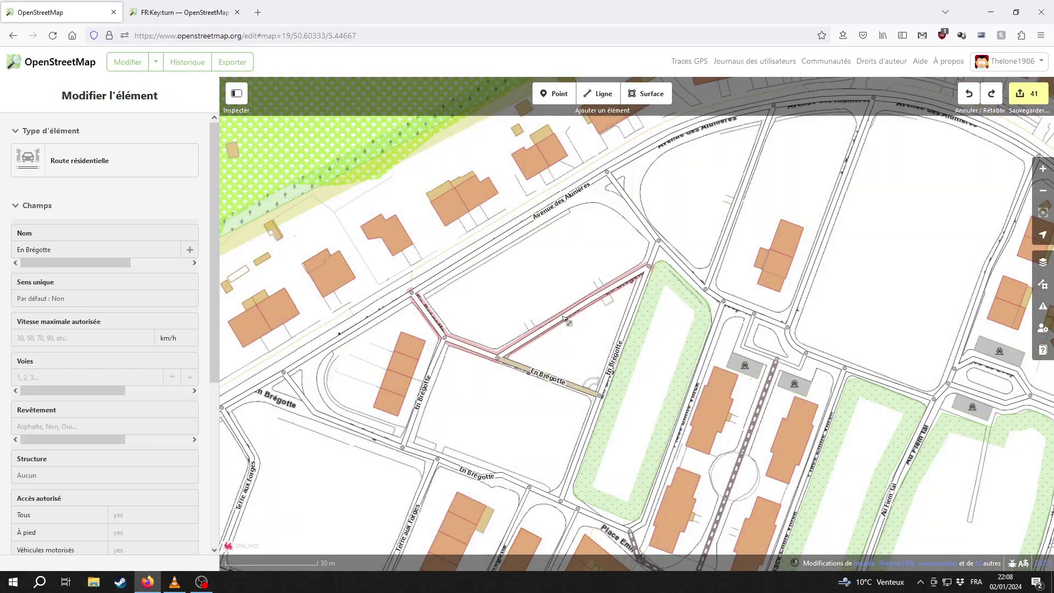
left_click(547, 419)
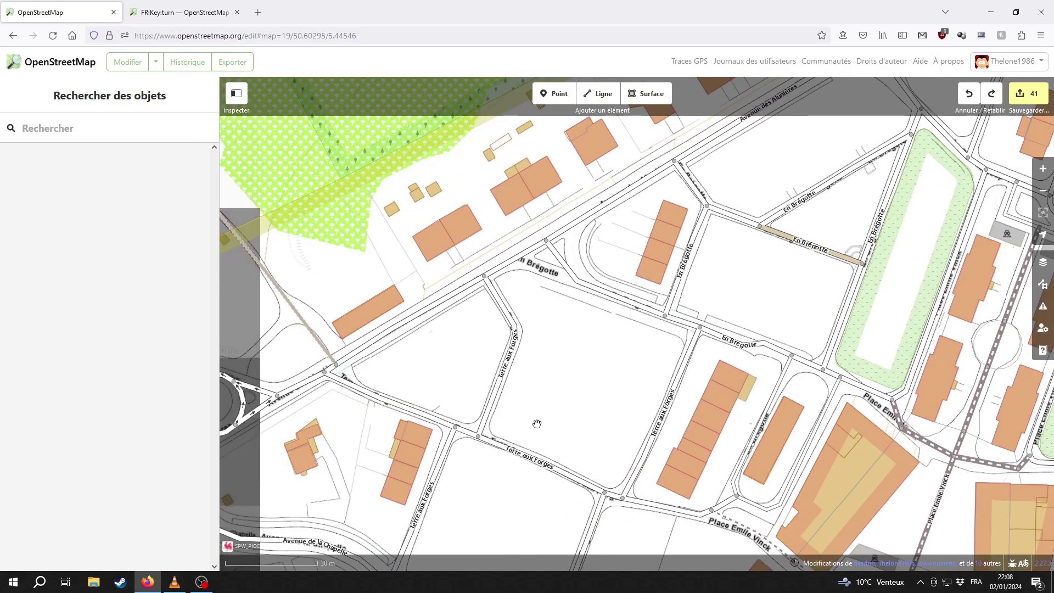
left_click_drag(537, 423, 586, 310)
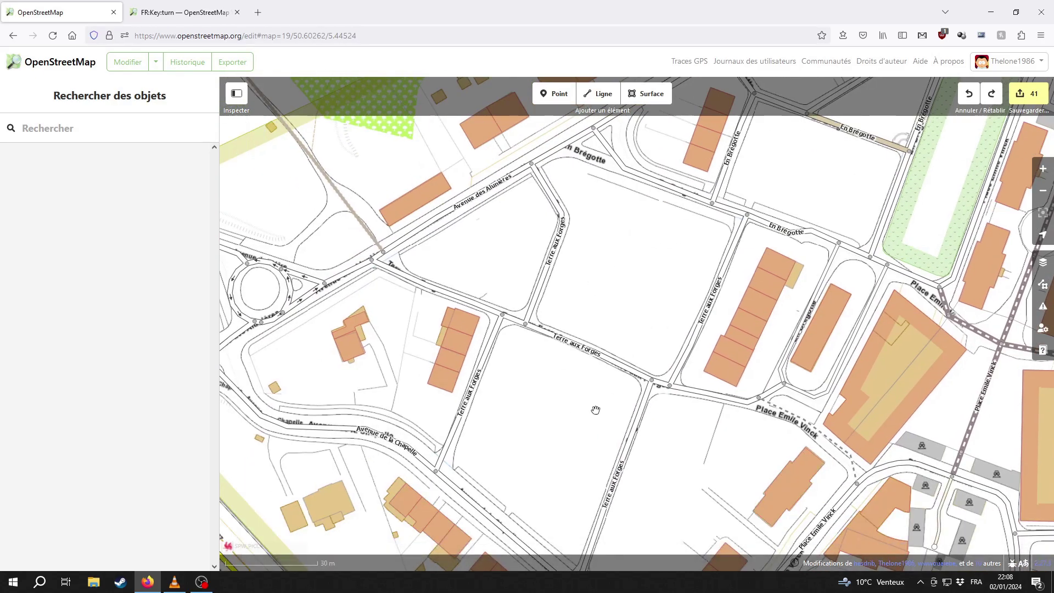
left_click_drag(569, 417, 729, 372)
scroll(488, 424, "up", 5)
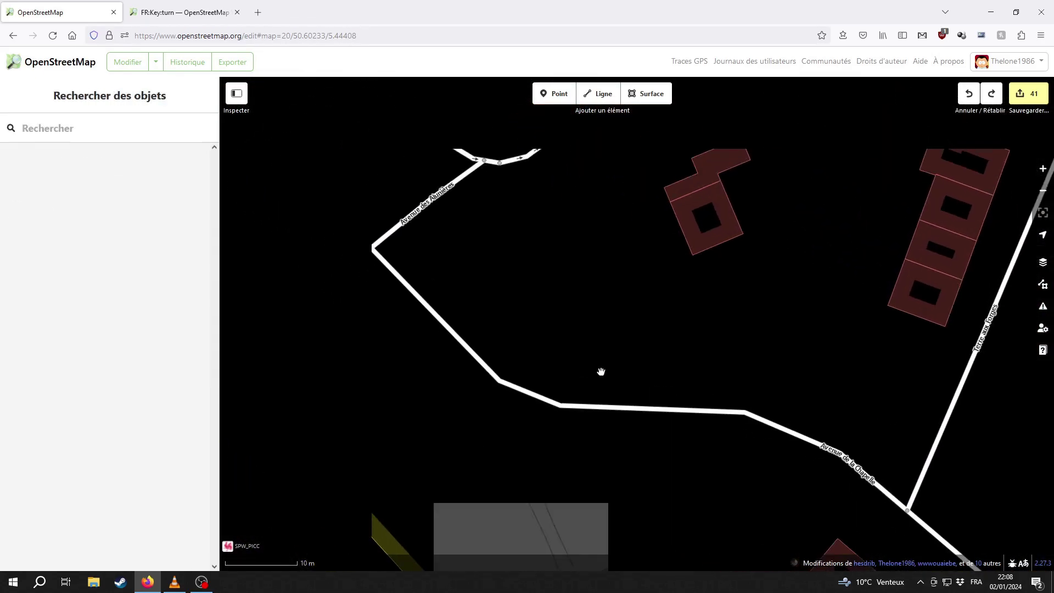
left_click_drag(601, 372, 699, 406)
left_click_drag(659, 314, 376, 219)
left_click_drag(785, 449, 576, 361)
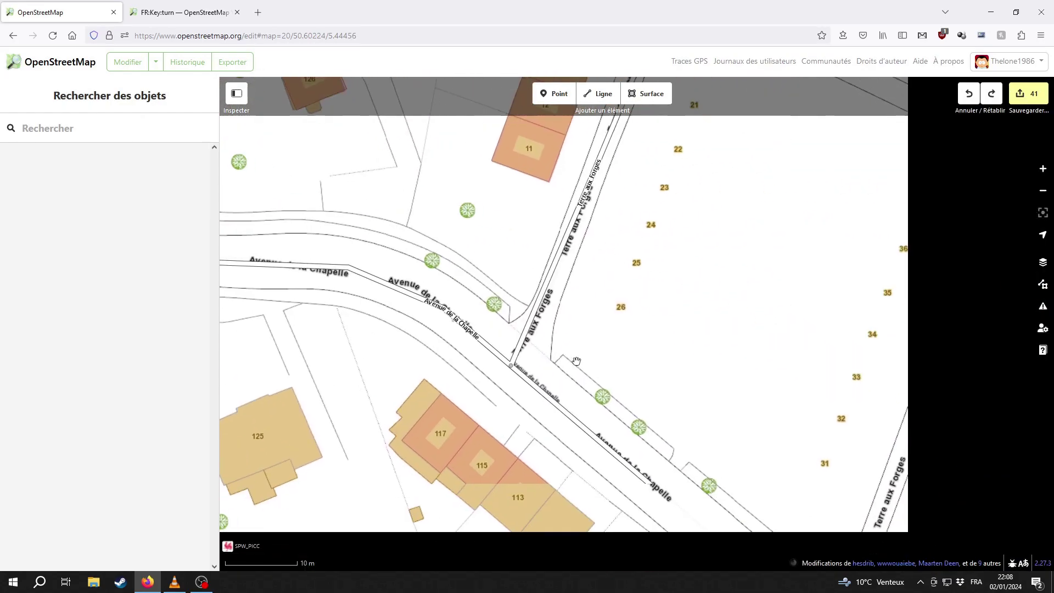
left_click(570, 242)
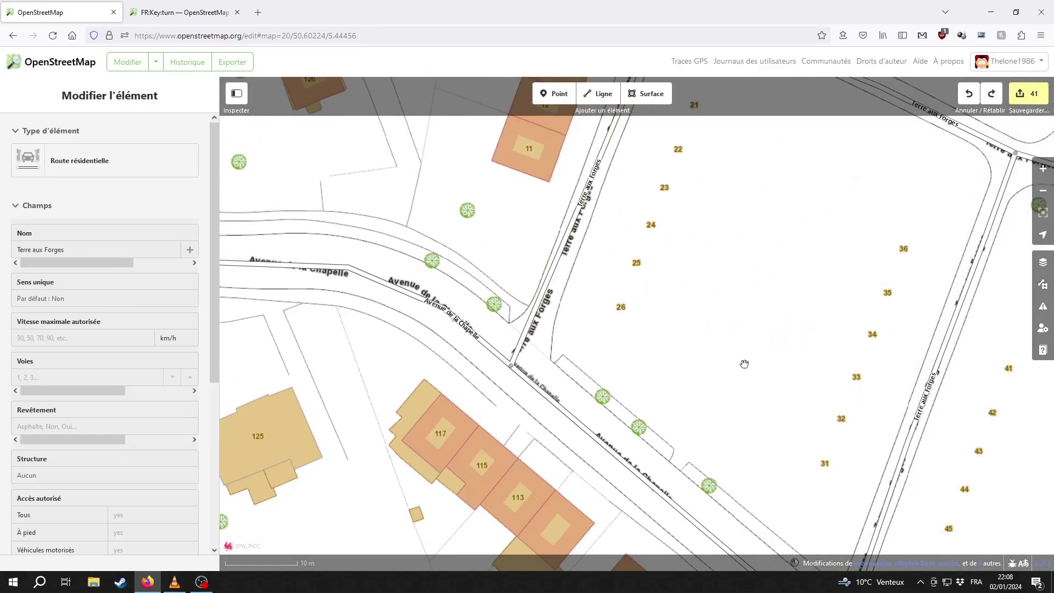
left_click(743, 364)
Follow Chemin des Maisons past the roundabout and check its attributes.
left_click_drag(812, 414, 478, 230)
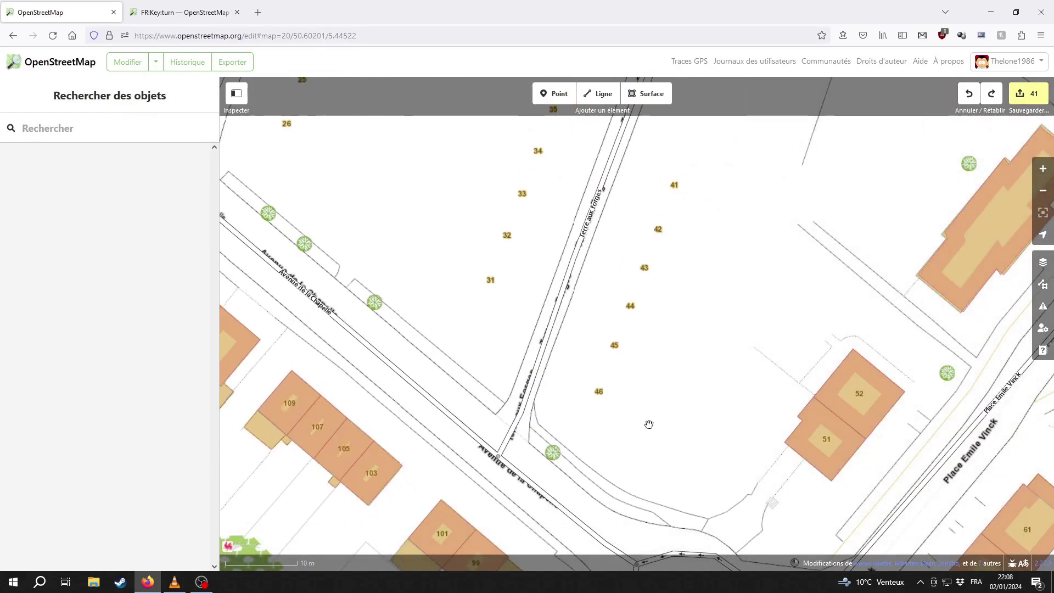
left_click_drag(672, 461, 520, 274)
left_click_drag(733, 416, 571, 278)
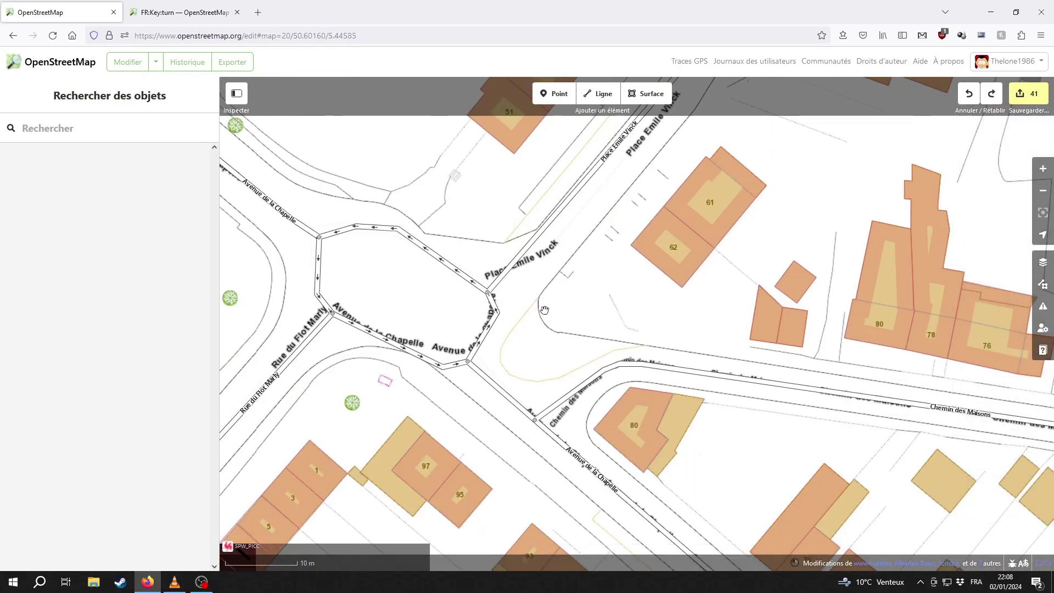
left_click_drag(655, 348, 516, 269)
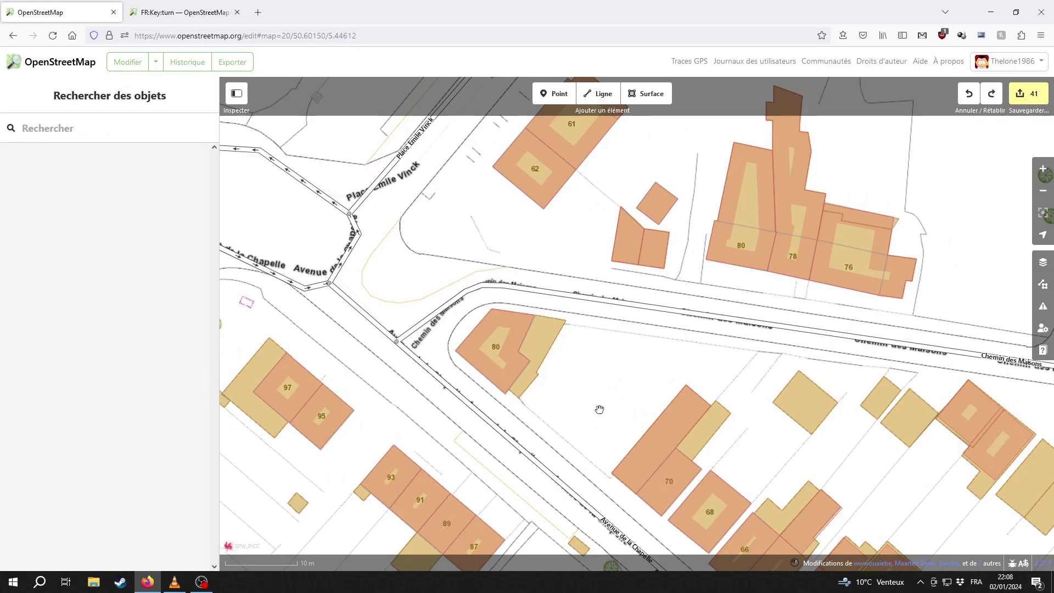
left_click_drag(674, 539, 570, 330)
left_click_drag(779, 150, 558, 322)
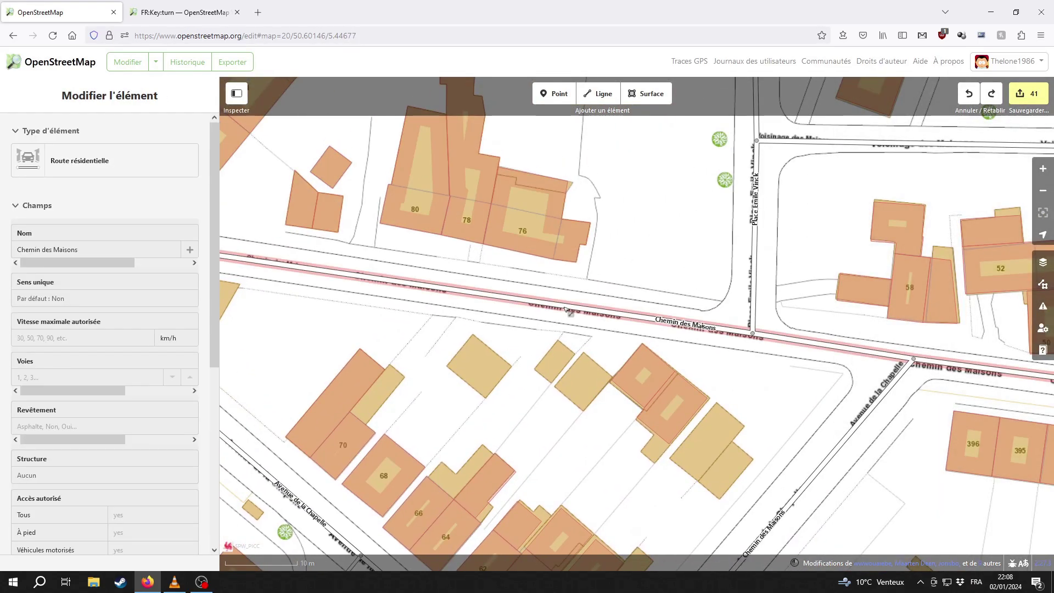
left_click(567, 310)
Check Place Emile Vinck, then select the unnamed road along Voisinage des Maisons.
left_click_drag(768, 245, 579, 341)
left_click(567, 332)
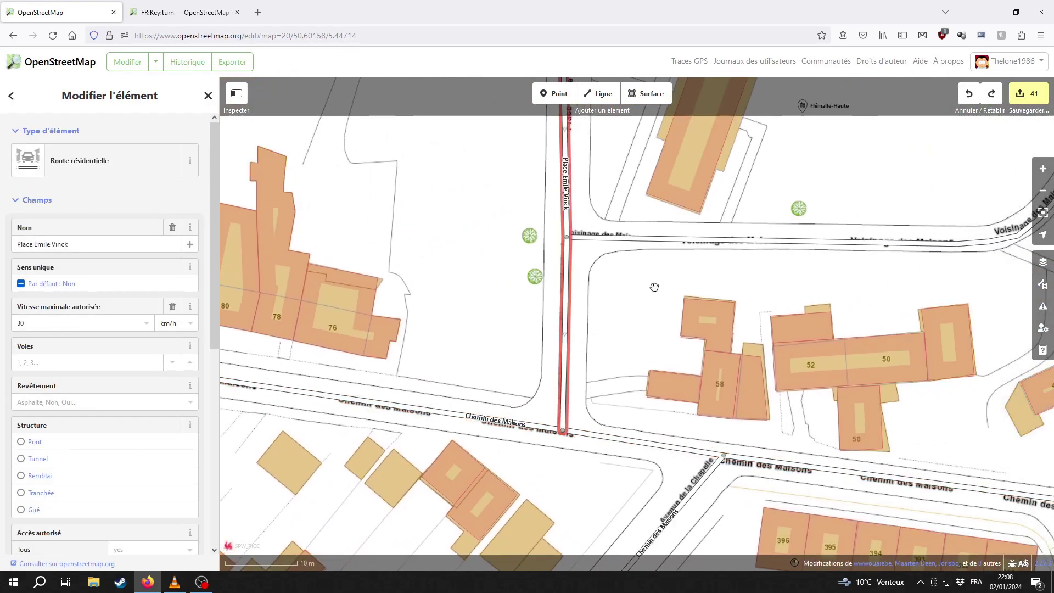
left_click_drag(653, 287, 501, 401)
left_click(493, 357)
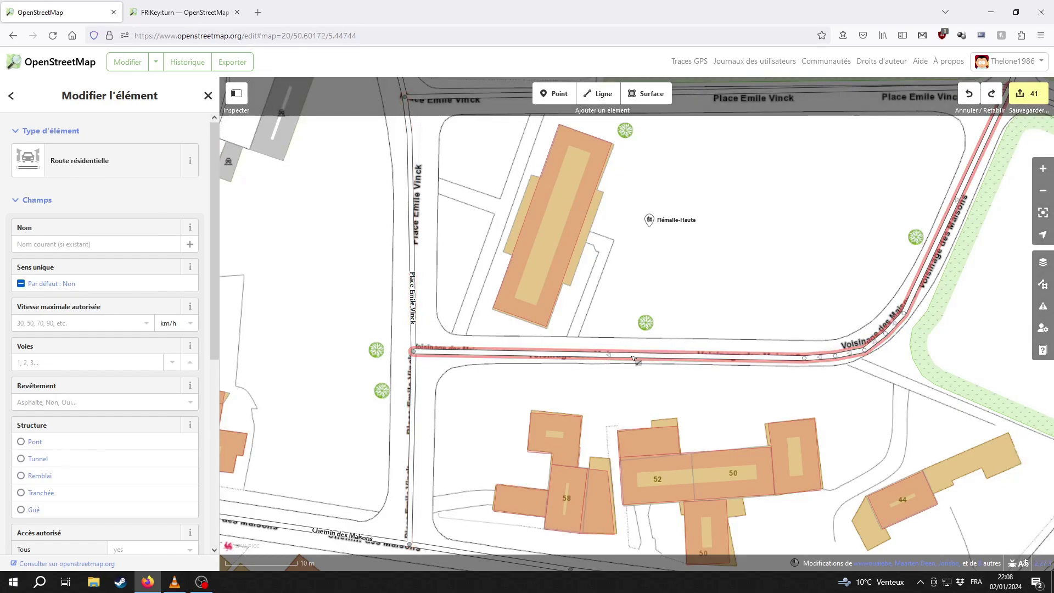
Bend the unnamed road south at its midpoint and inspect the long building north of it.
left_click_drag(805, 359, 699, 410)
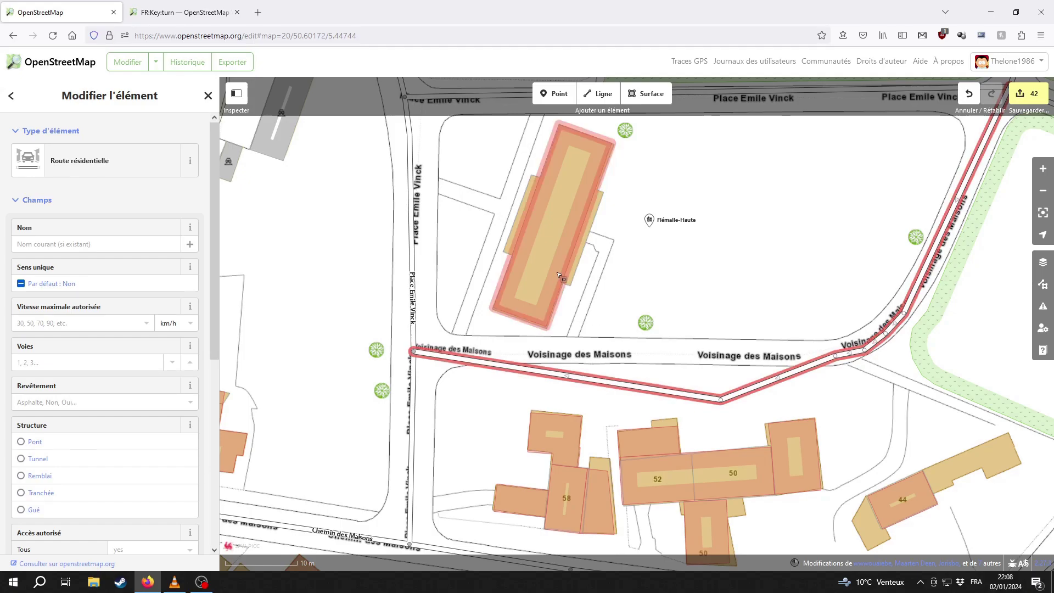
left_click(564, 251)
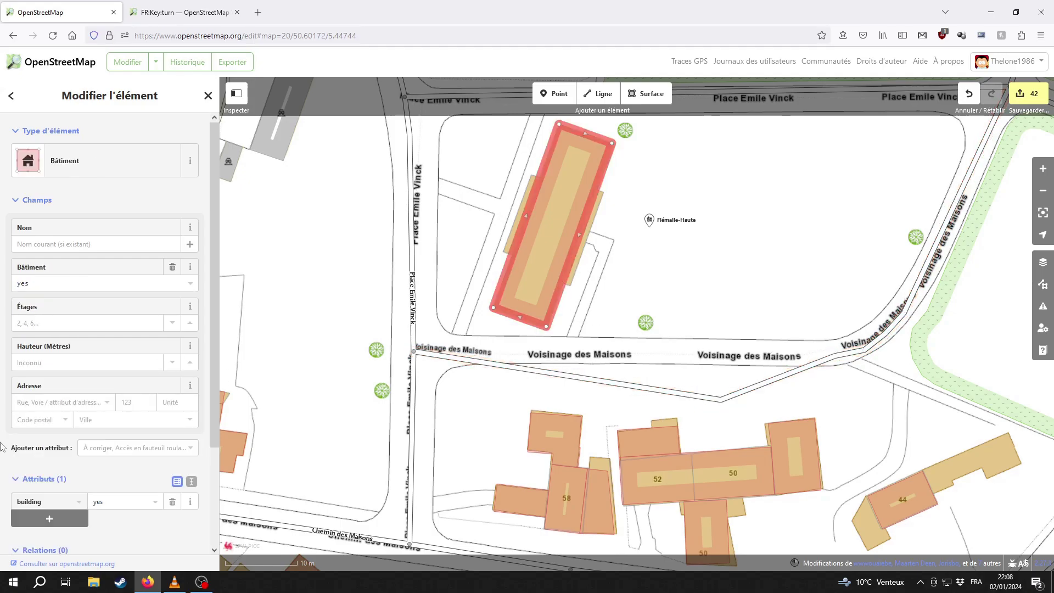
left_click(604, 271)
left_click_drag(603, 275, 655, 311)
left_click(598, 252)
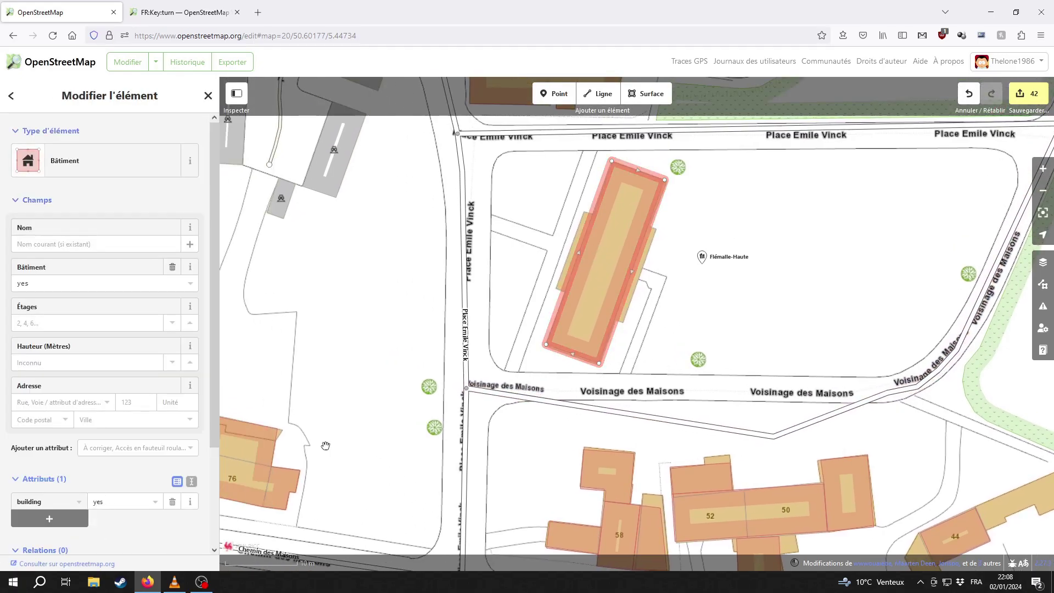
left_click(554, 242)
Move north to the apartment blocks by the roundabout and open the right block's attributes.
left_click_drag(553, 242, 629, 539)
left_click_drag(476, 182, 542, 420)
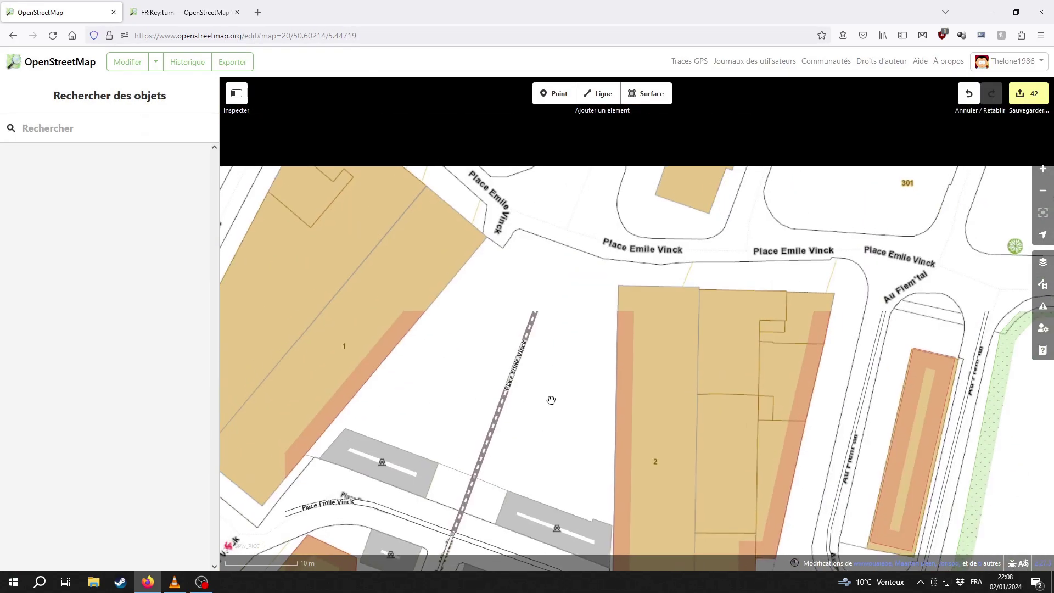
left_click_drag(593, 194, 524, 525)
left_click_drag(729, 164, 709, 228)
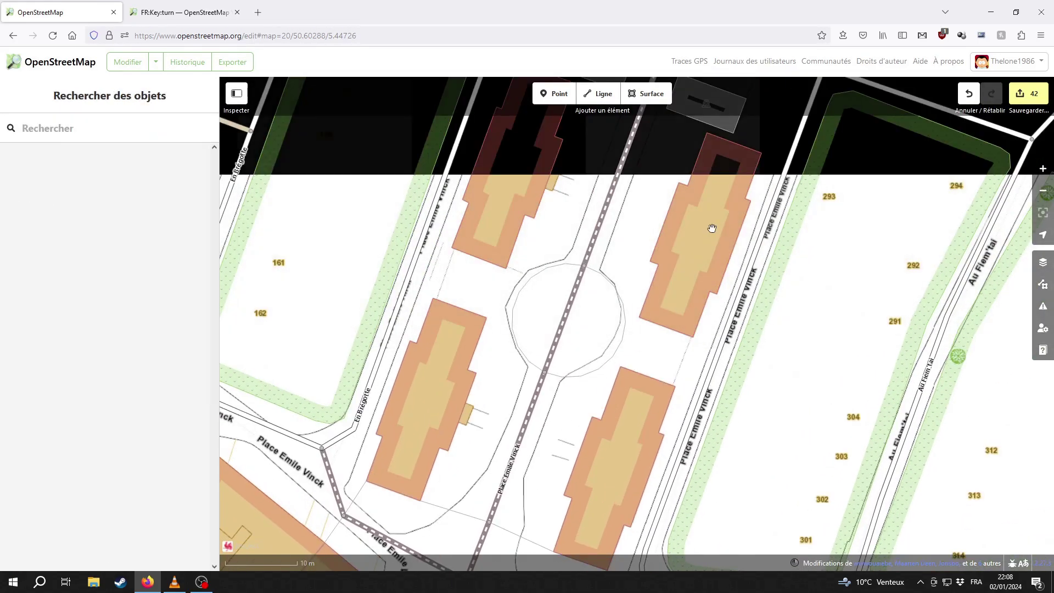
left_click(681, 228)
left_click(681, 228)
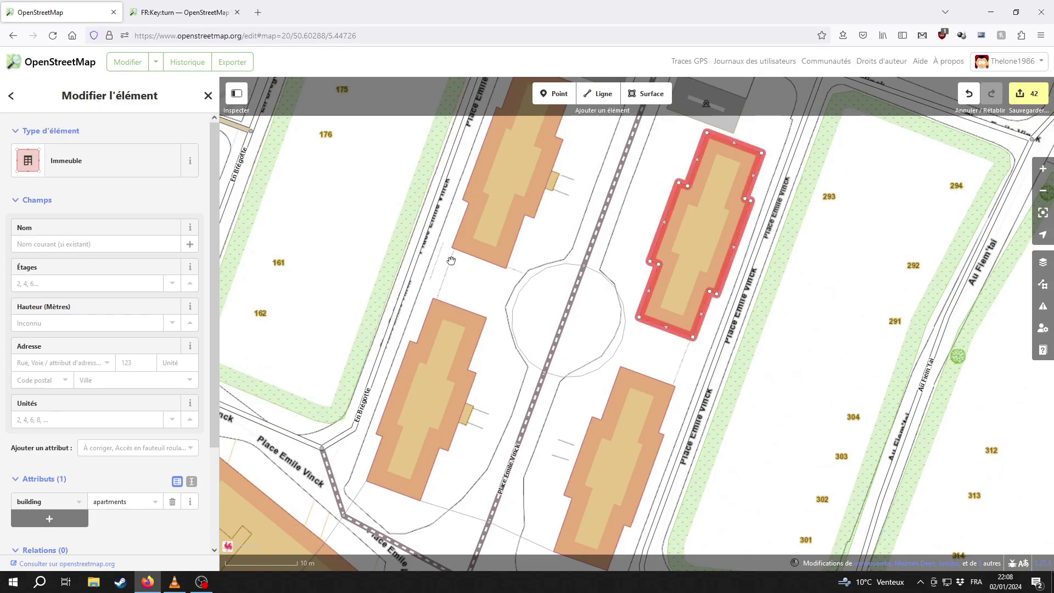
Inspect the upper-left block's full attributes, tagged building=apartments.
left_click(478, 255)
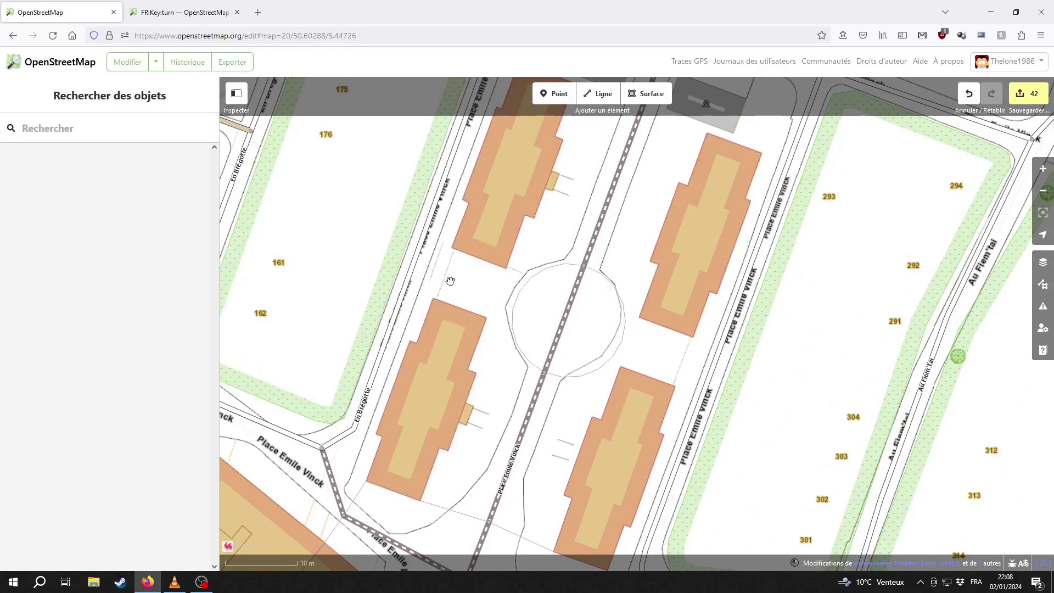
left_click_drag(450, 281, 440, 346)
left_click(482, 328)
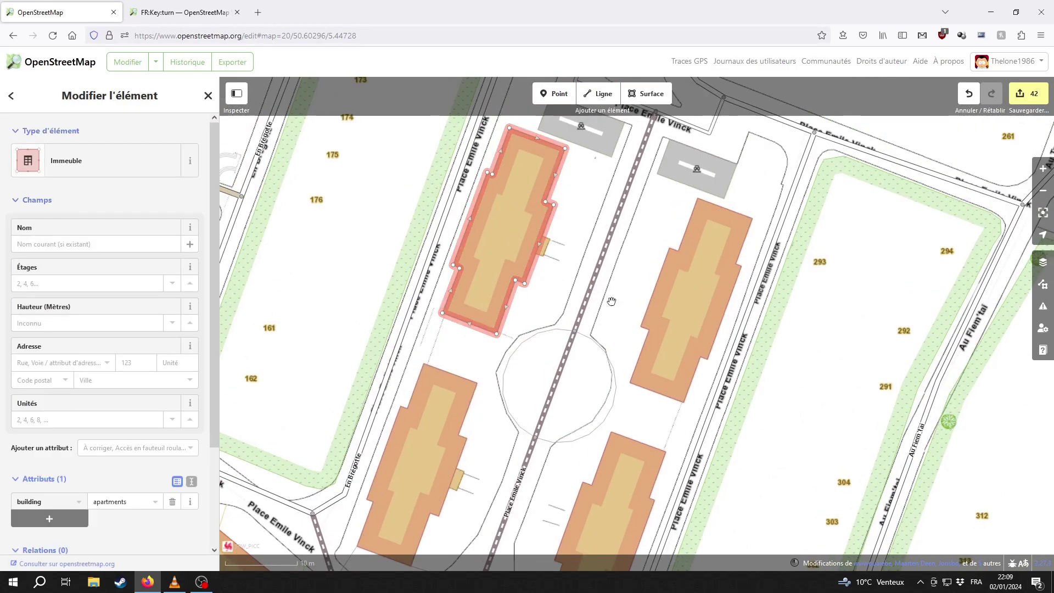
left_click_drag(619, 296, 642, 237)
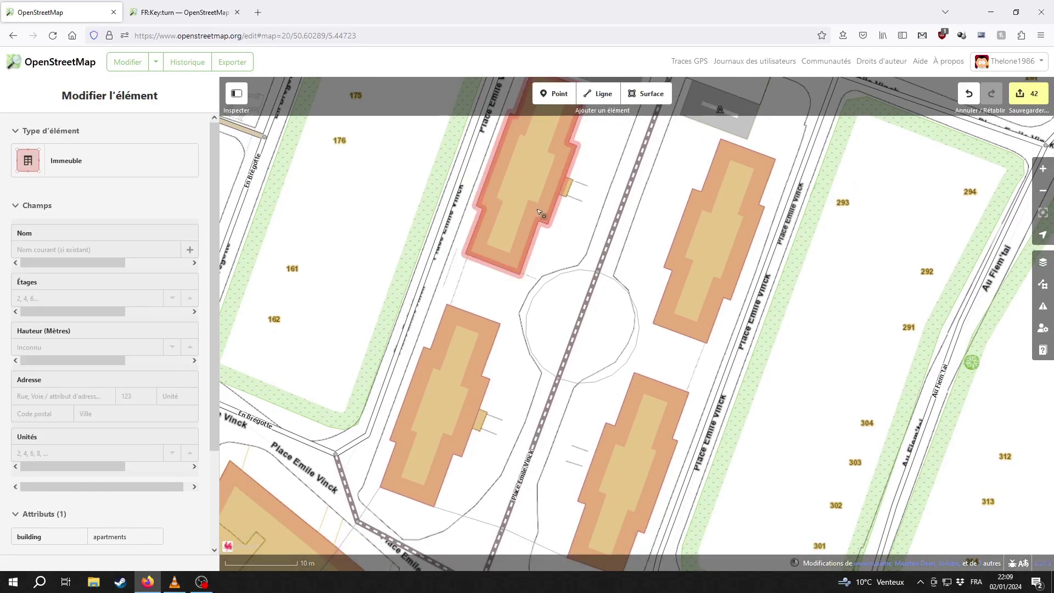
left_click(539, 213)
left_click_drag(540, 213, 513, 301)
scroll(512, 301, "up", 3)
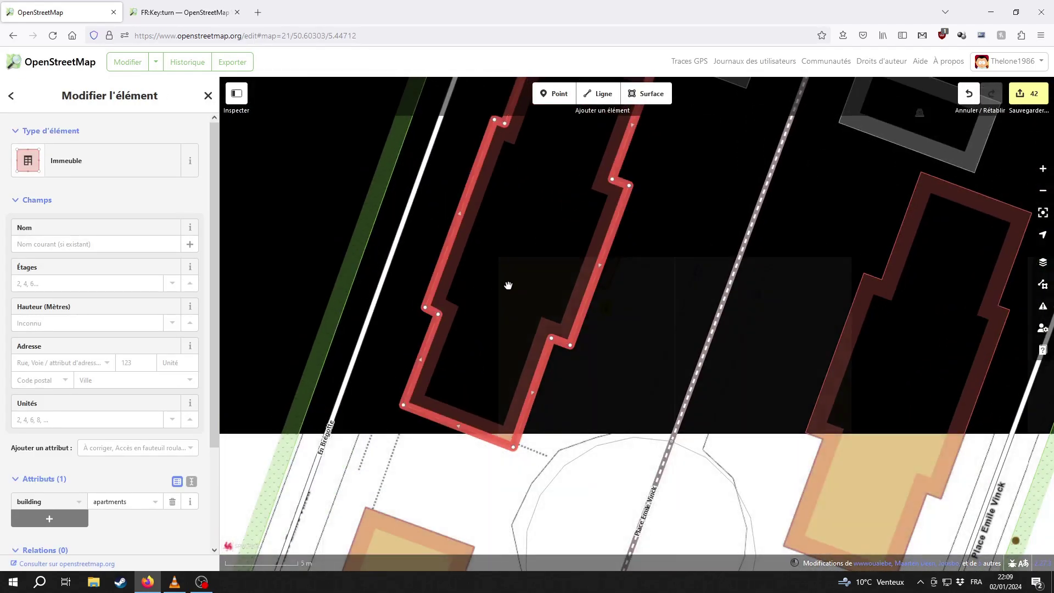
left_click(523, 269)
scroll(631, 341, "down", 3)
left_click(612, 313)
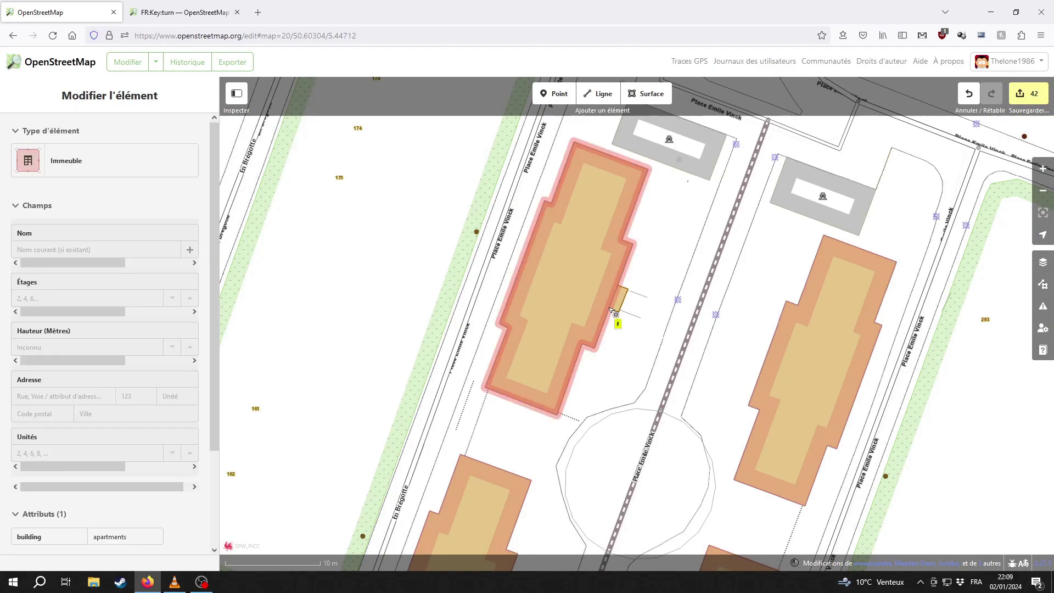
left_click(612, 311)
Zoom out and select the long building near Flémalle-Haute.
scroll(529, 427, "down", 5)
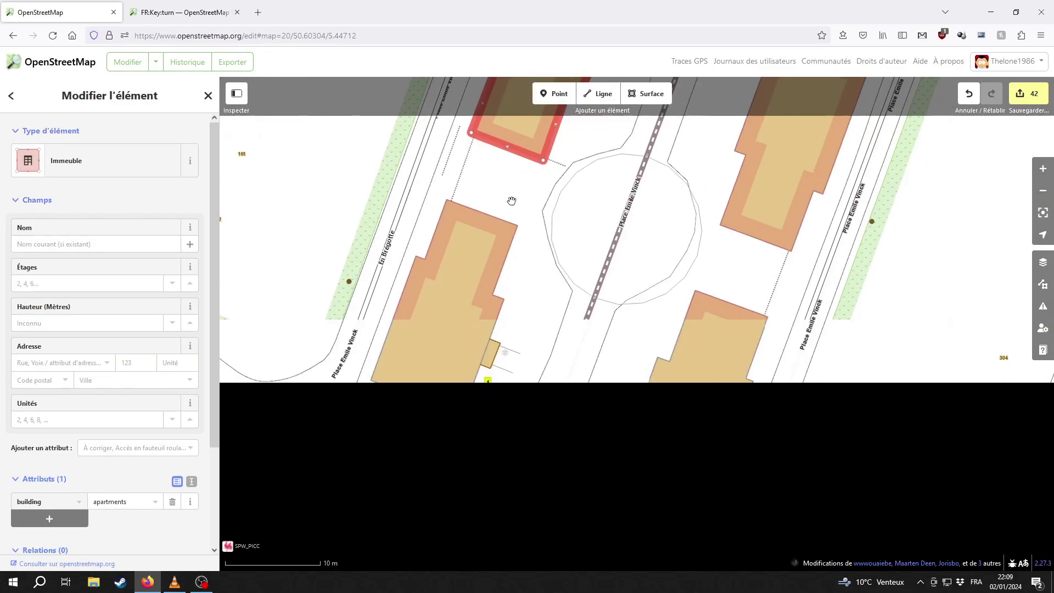
scroll(585, 439, "down", 5)
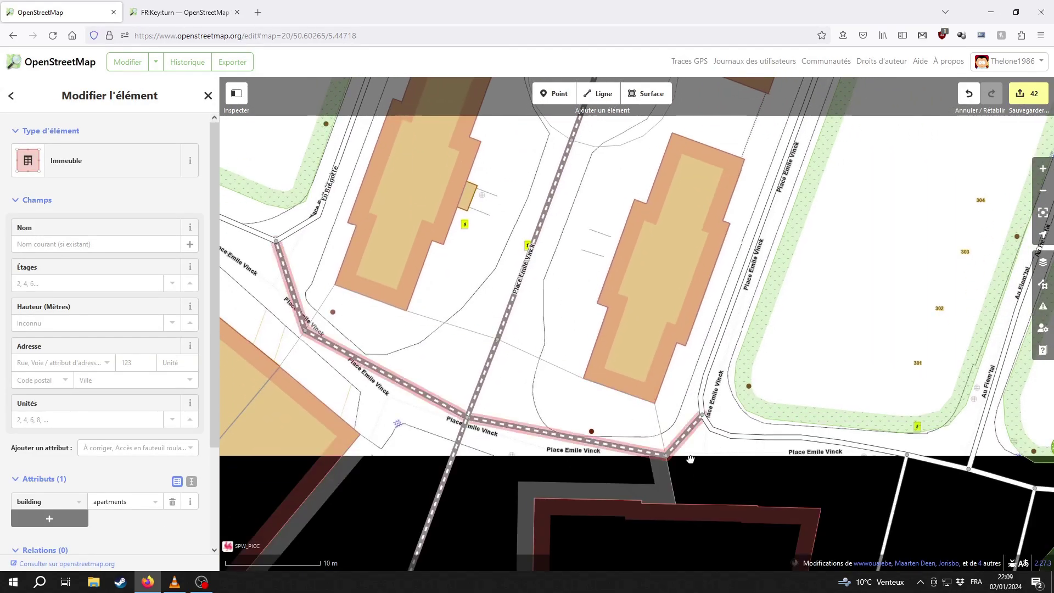
scroll(604, 385, "down", 3)
left_click(635, 336)
scroll(632, 371, "up", 3)
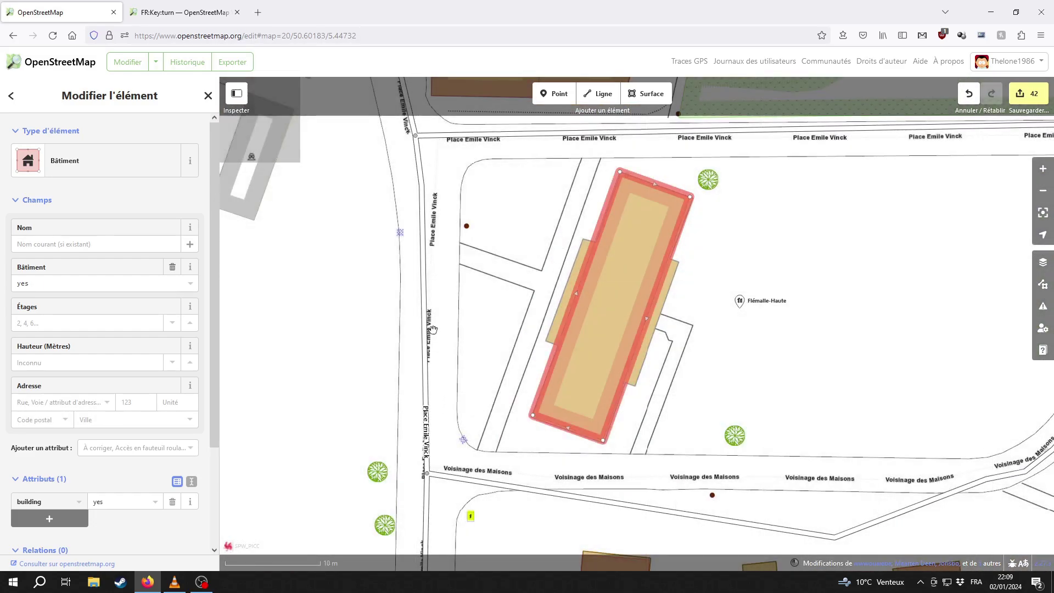
Move the Voisinage des Maisons bend point to straighten the road, then undo that change.
left_click(424, 384)
left_click_drag(676, 393, 620, 322)
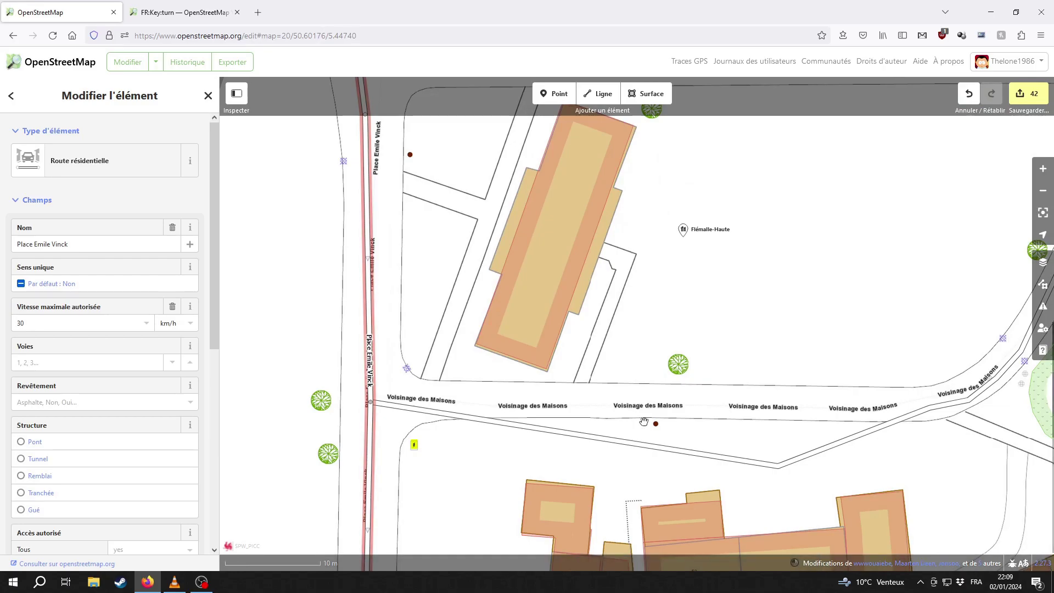
left_click(756, 451)
left_click(791, 461)
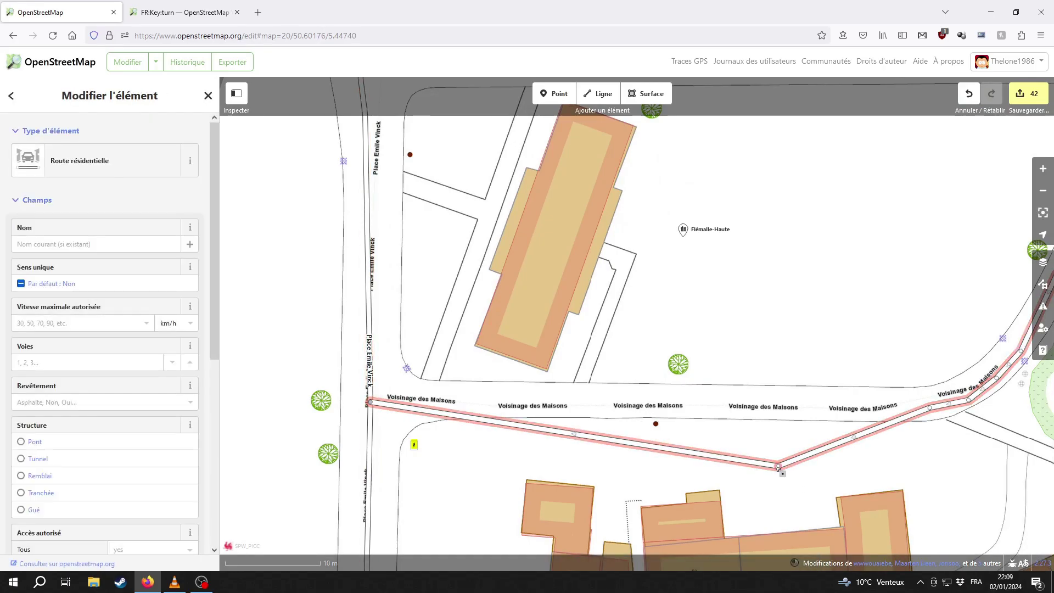
left_click_drag(777, 466, 747, 401)
left_click(677, 411)
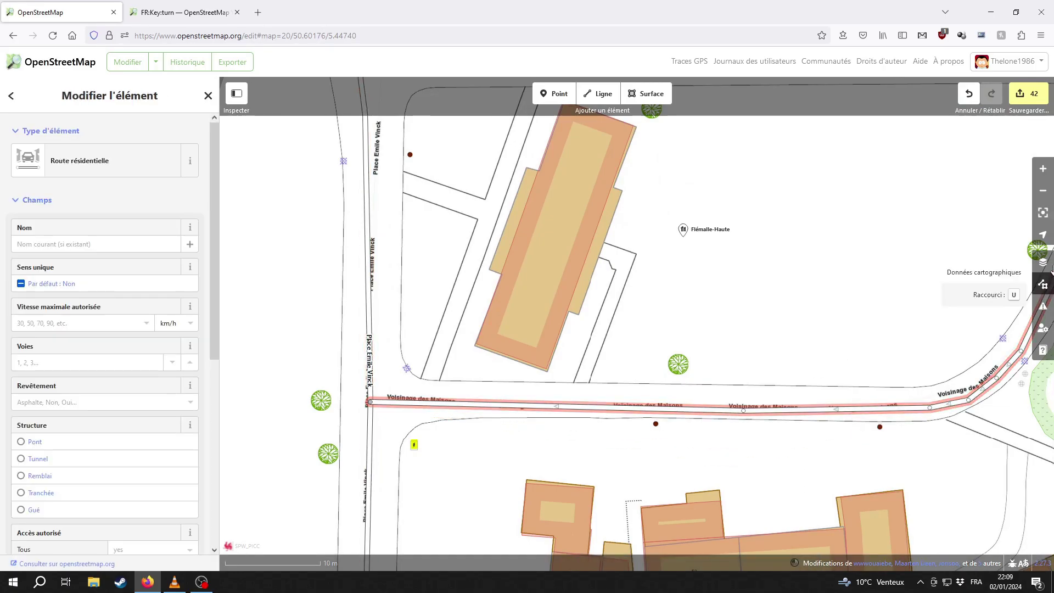
left_click(969, 94)
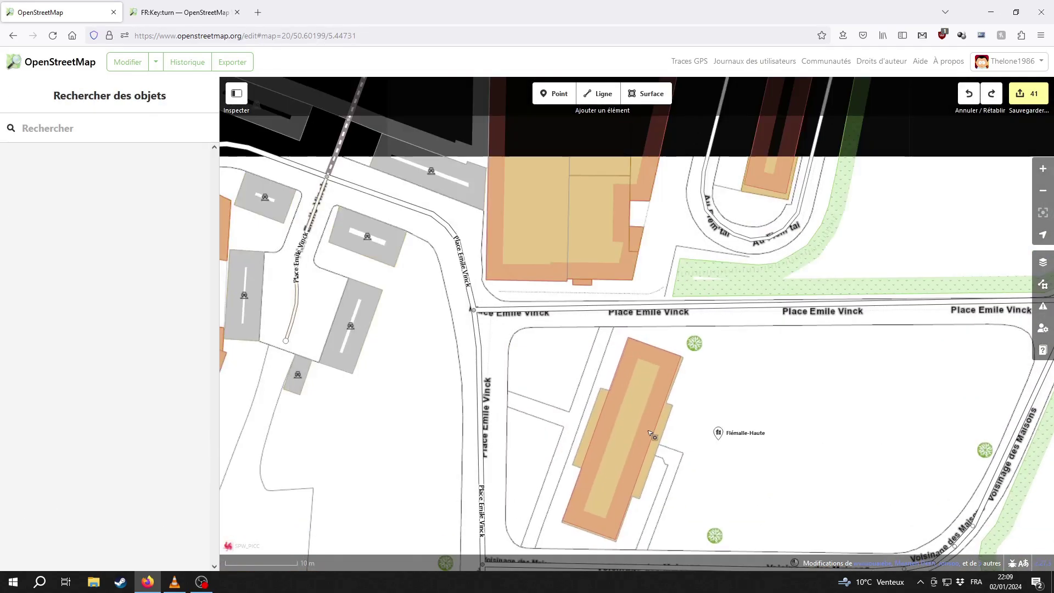
Check the names of the Place Emile Vinck and Chemin des Maisons roads.
left_click(566, 316)
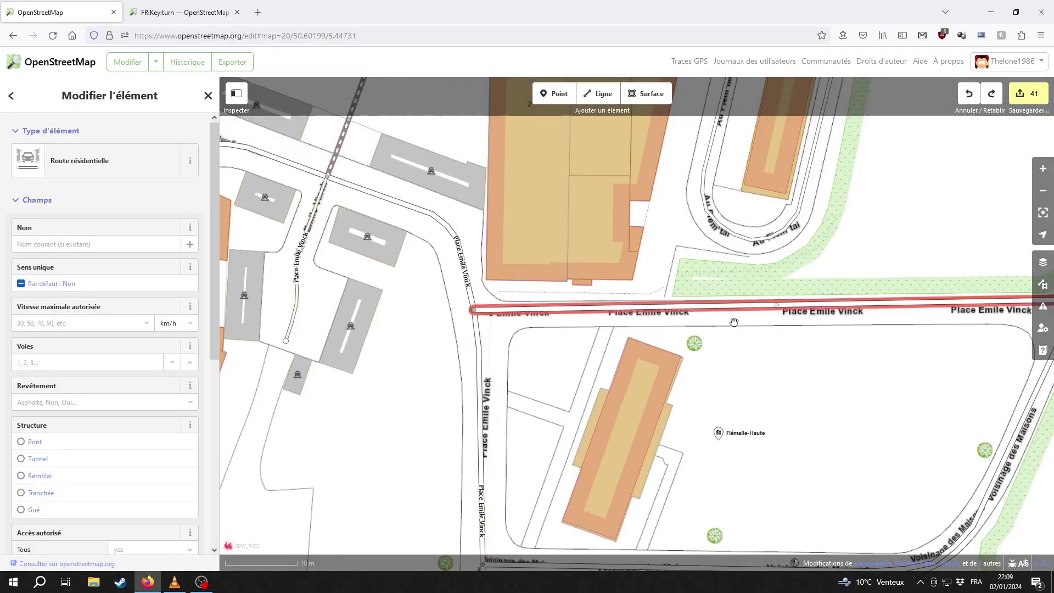
scroll(489, 315, "right", 5)
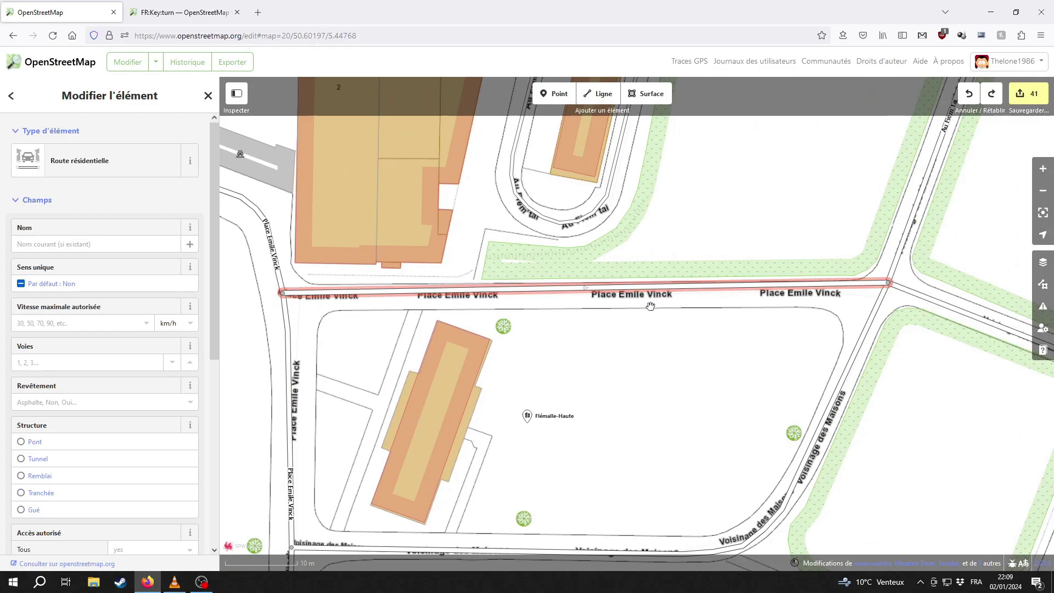
left_click_drag(817, 300, 760, 436)
scroll(415, 352, "down", 3)
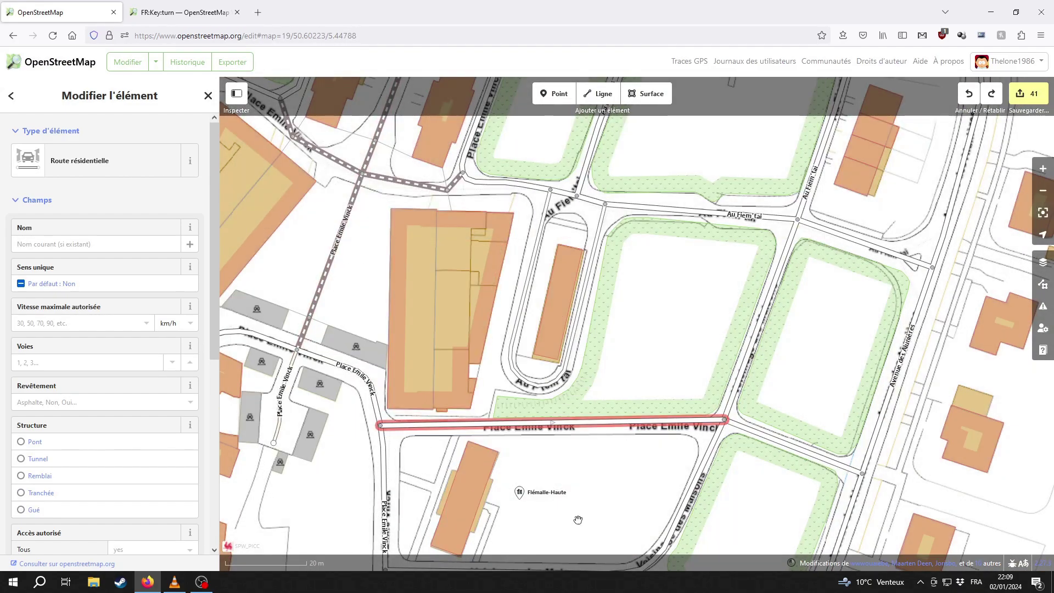
left_click_drag(584, 507, 638, 383)
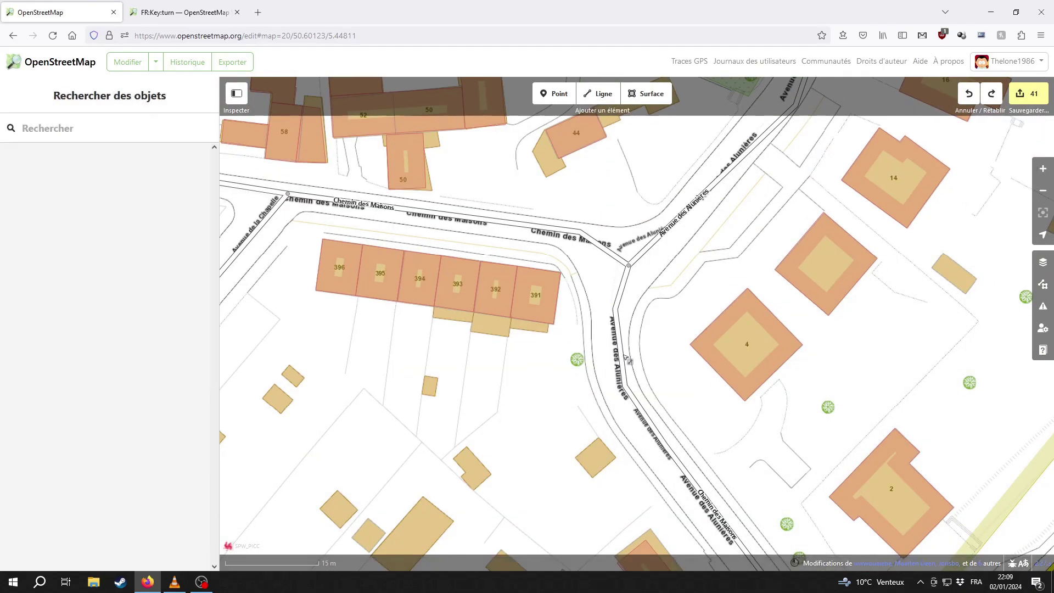
left_click(624, 357)
left_click_drag(494, 462, 431, 308)
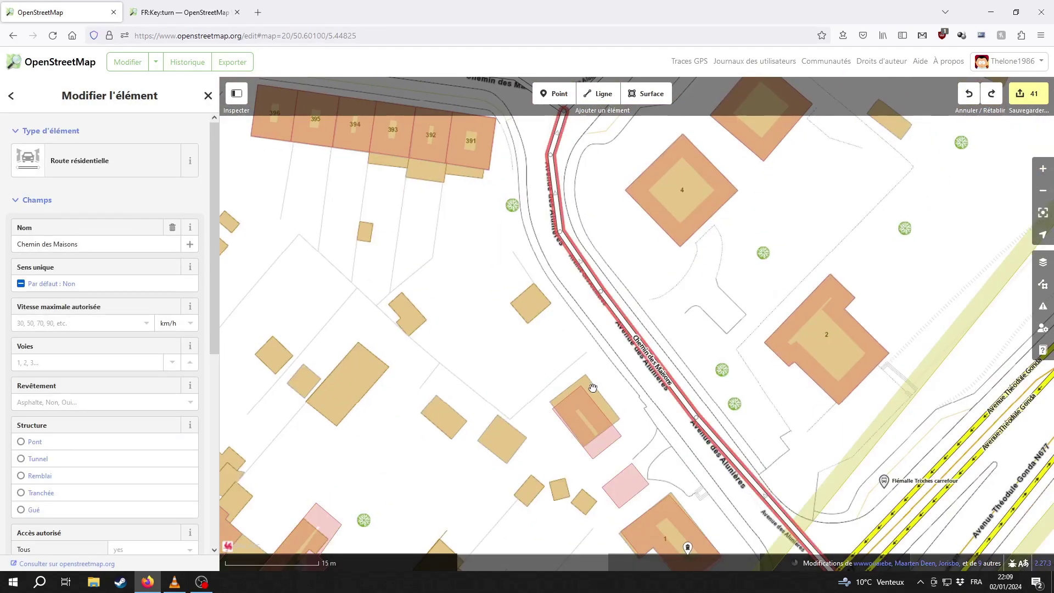
left_click_drag(606, 358, 555, 273)
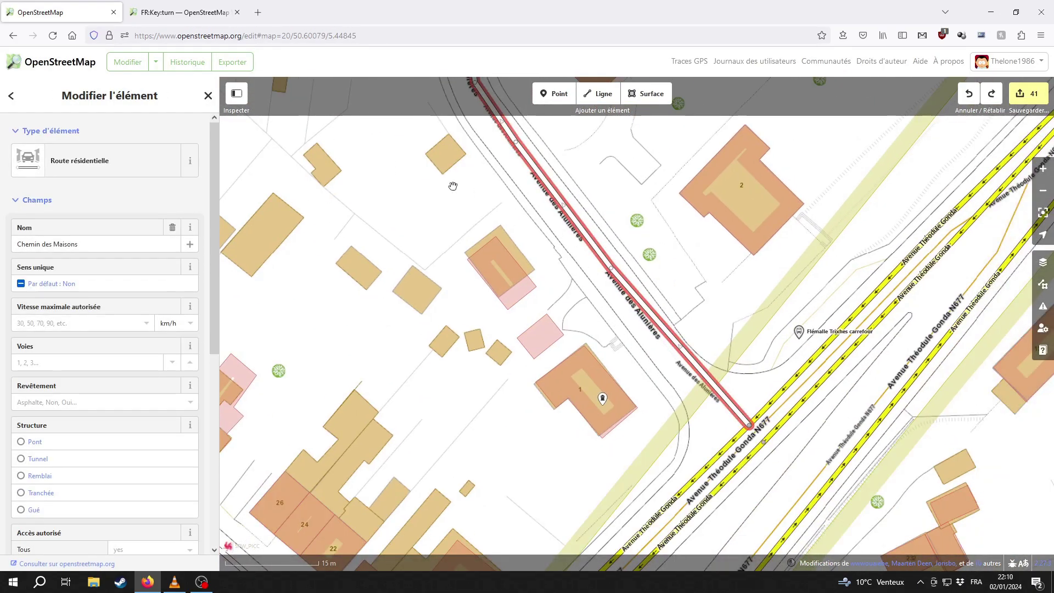
left_click_drag(411, 245, 481, 366)
left_click_drag(346, 240, 463, 358)
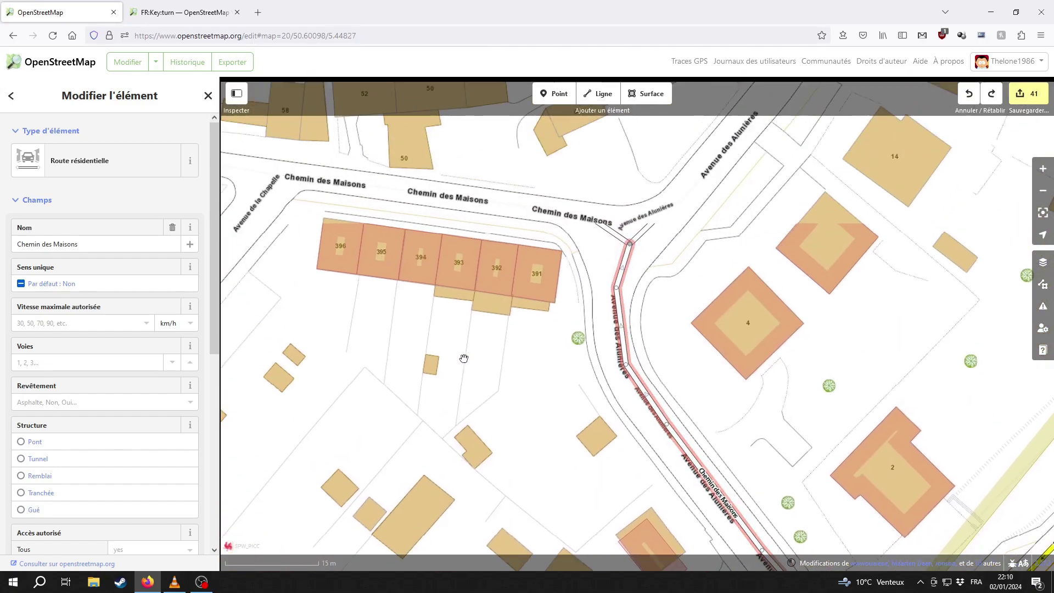
left_click_drag(569, 159, 624, 494)
Survey Place Emile Vinck and the Avenue des Alunières houses, checking a nearby road's name.
left_click(583, 388)
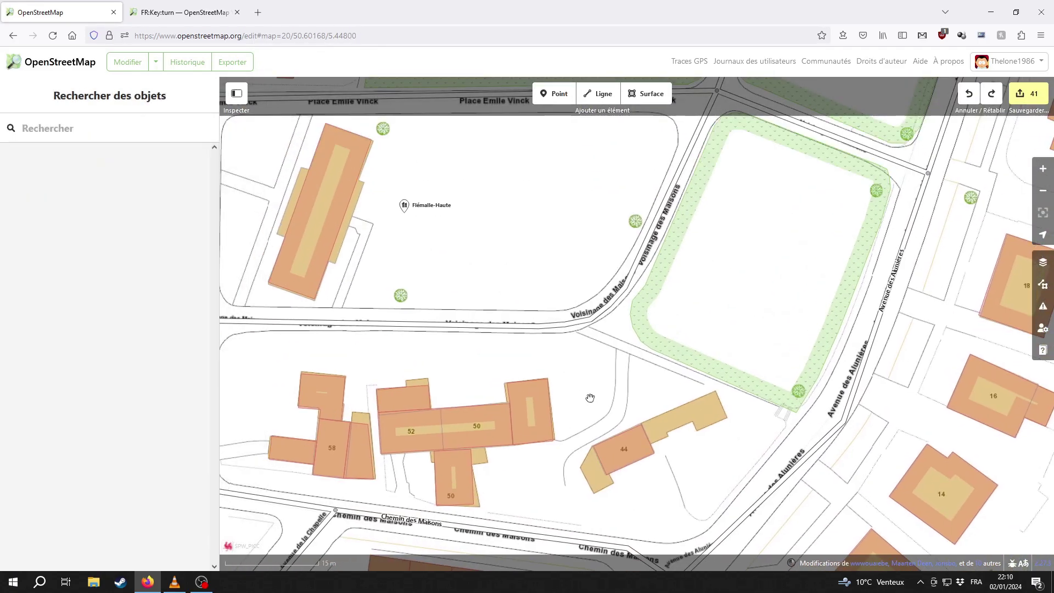
left_click_drag(595, 407, 534, 235)
left_click_drag(712, 312, 586, 476)
left_click_drag(631, 220, 659, 329)
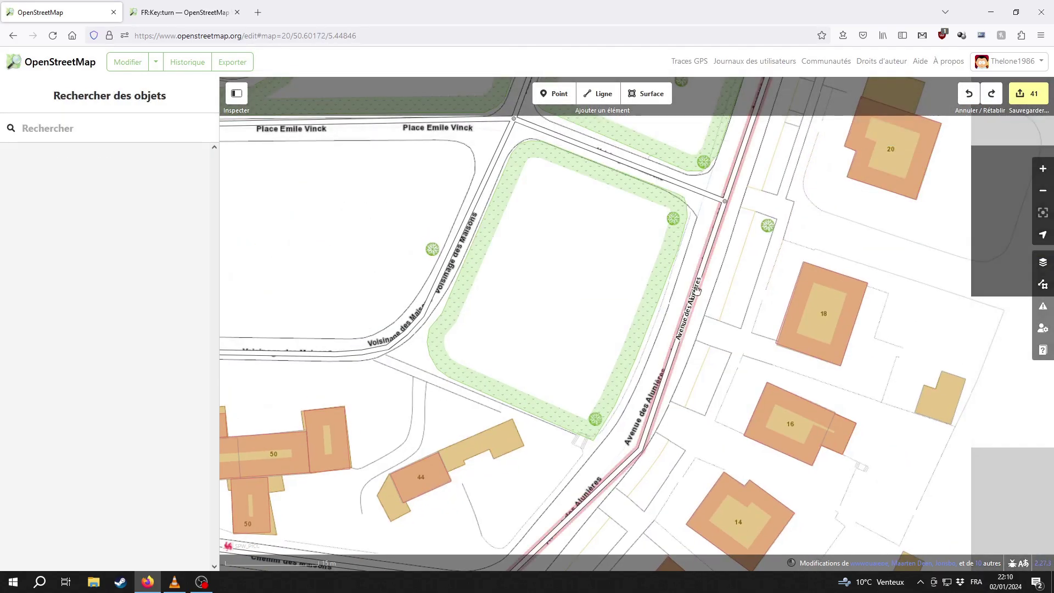
left_click_drag(656, 200, 691, 370)
left_click_drag(694, 305, 633, 463)
left_click(634, 462)
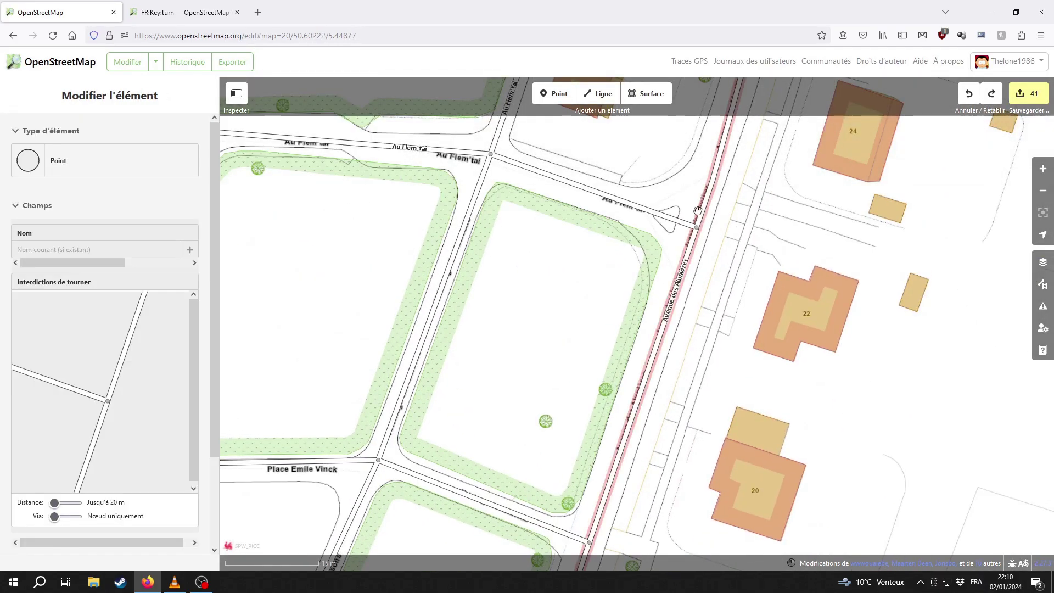
Check the Au Trou du Loup road's name near Au Flem'tai and houses 351–354.
left_click(654, 145)
left_click_drag(654, 145, 616, 286)
left_click_drag(667, 192, 643, 280)
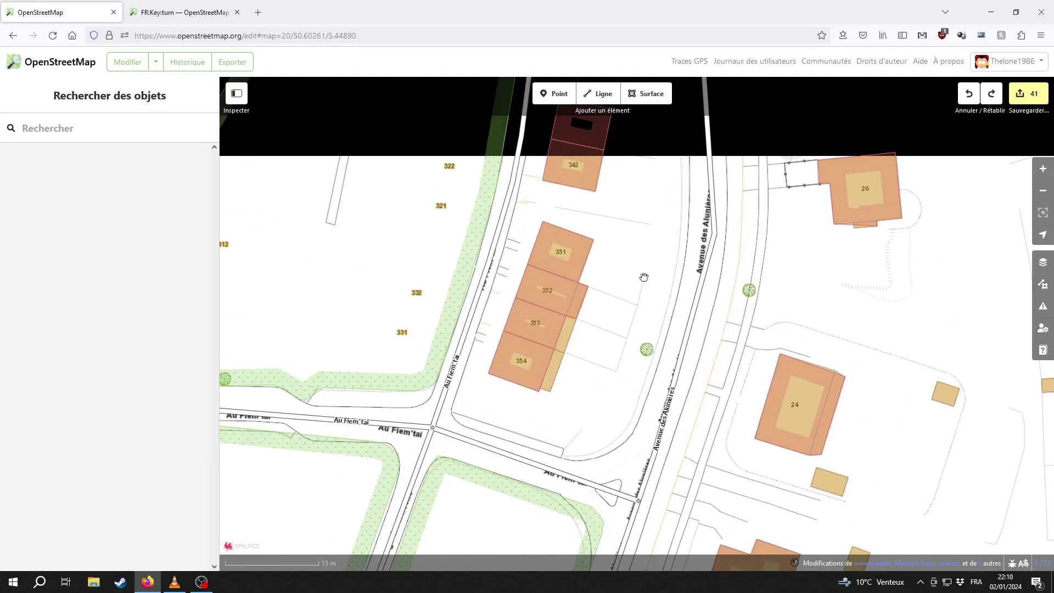
left_click_drag(666, 154, 626, 353)
left_click_drag(619, 317, 604, 472)
left_click(365, 310)
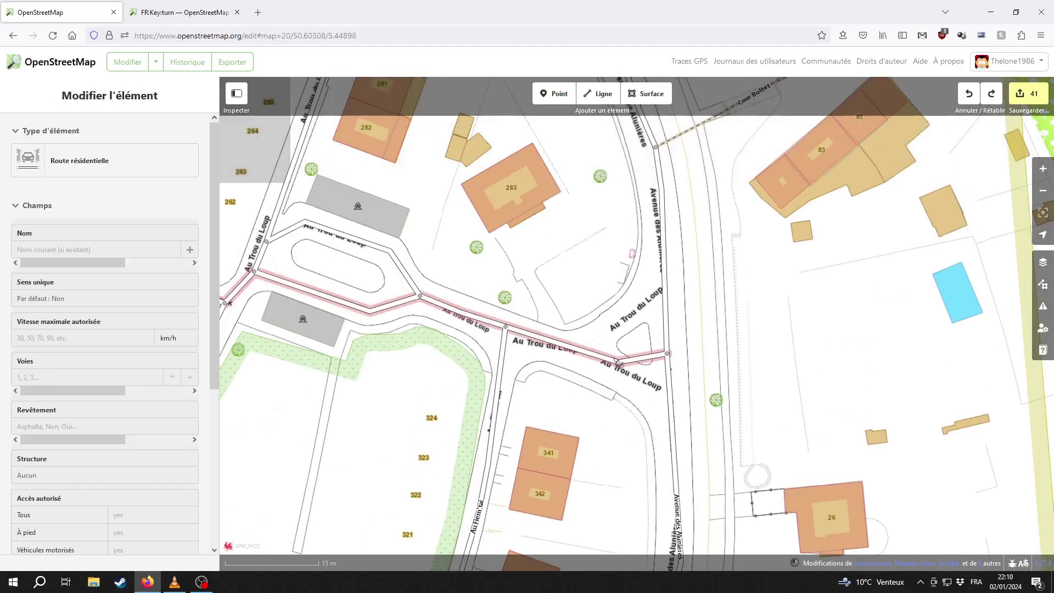
left_click_drag(340, 370, 497, 461)
key("Escape")
left_click_drag(431, 433, 603, 383)
scroll(593, 349, "up", 4)
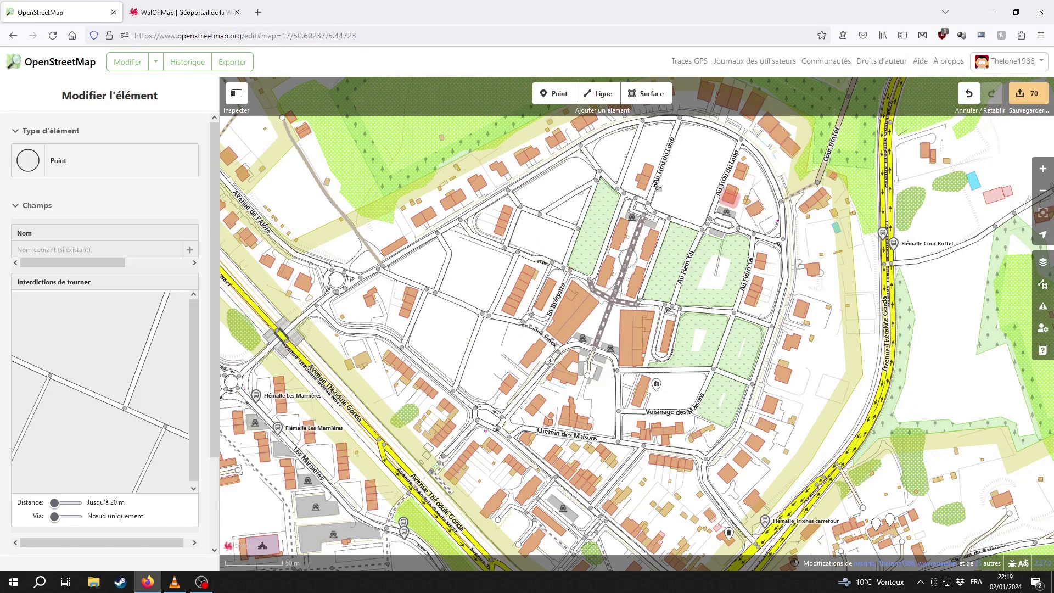
Locate the Au Trou du Loup roads, confirming individual segments' names.
left_click_drag(671, 189, 626, 226)
left_click(611, 199)
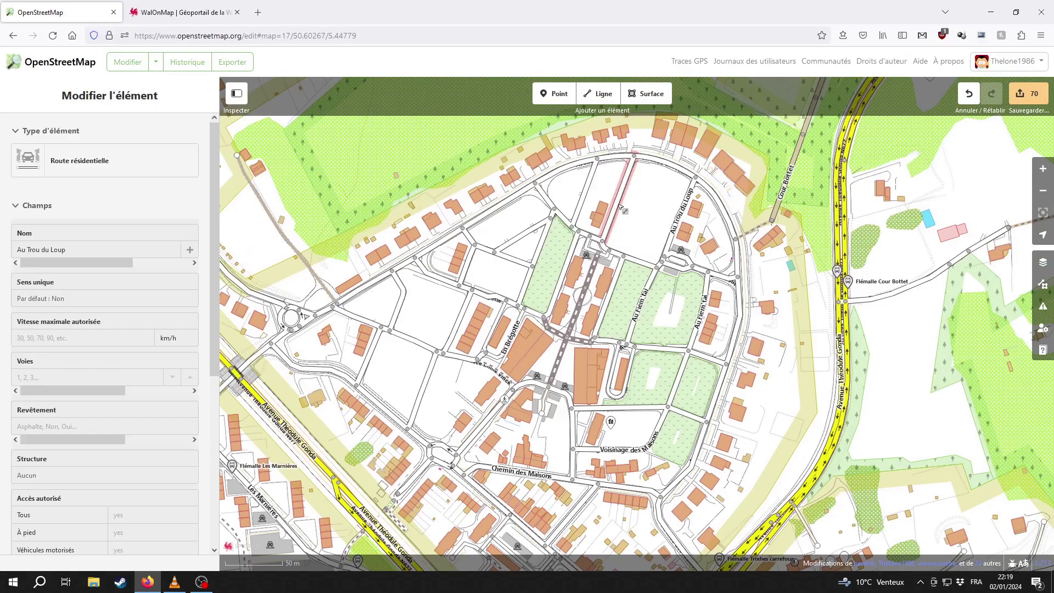
left_click(638, 234)
scroll(640, 230, "up", 5)
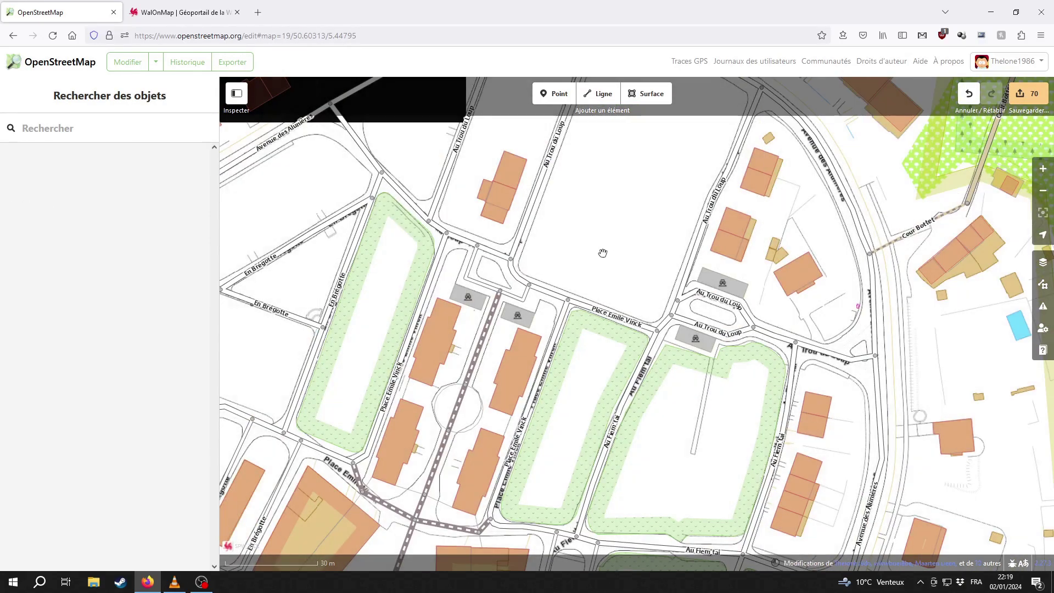
left_click_drag(603, 253, 631, 324)
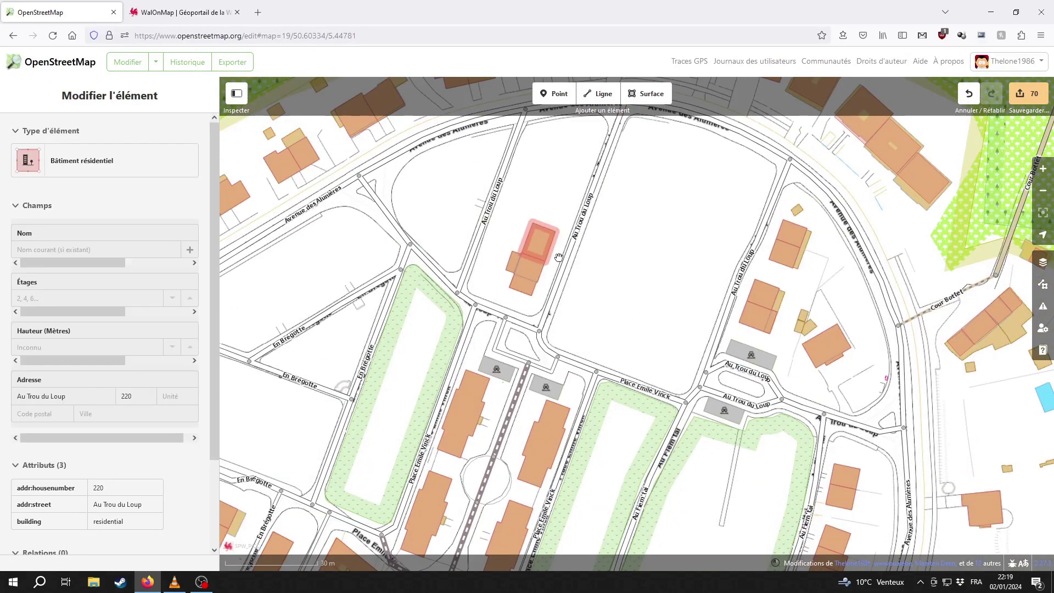
left_click(571, 263)
left_click(608, 308)
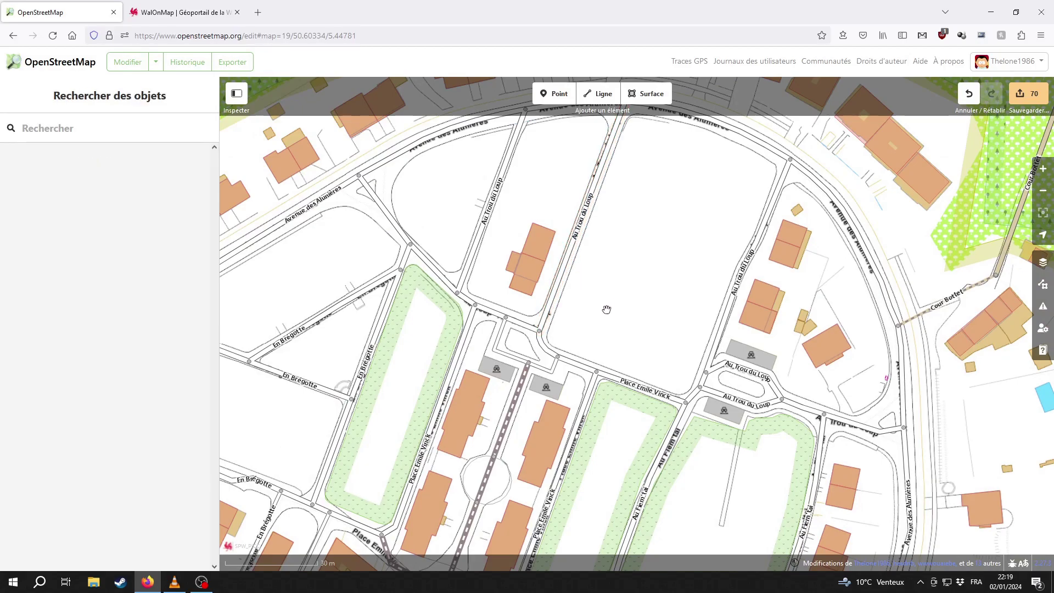
left_click_drag(607, 308, 664, 340)
Multi-select the six Au Trou du Loup segments, including the diagonal, small loop and eastern piece.
left_click(539, 268)
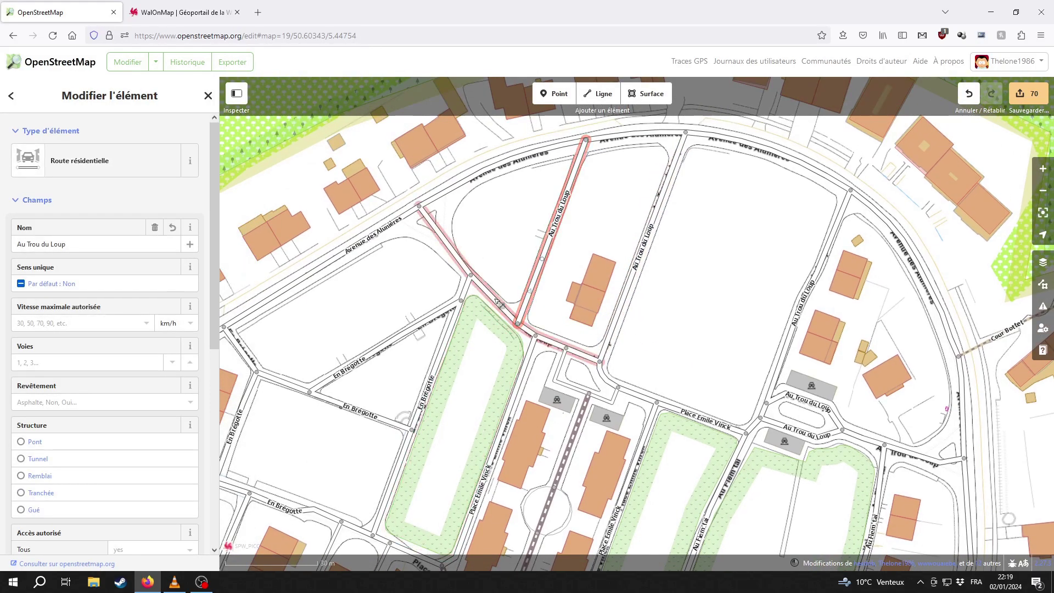
left_click(541, 267, "shift")
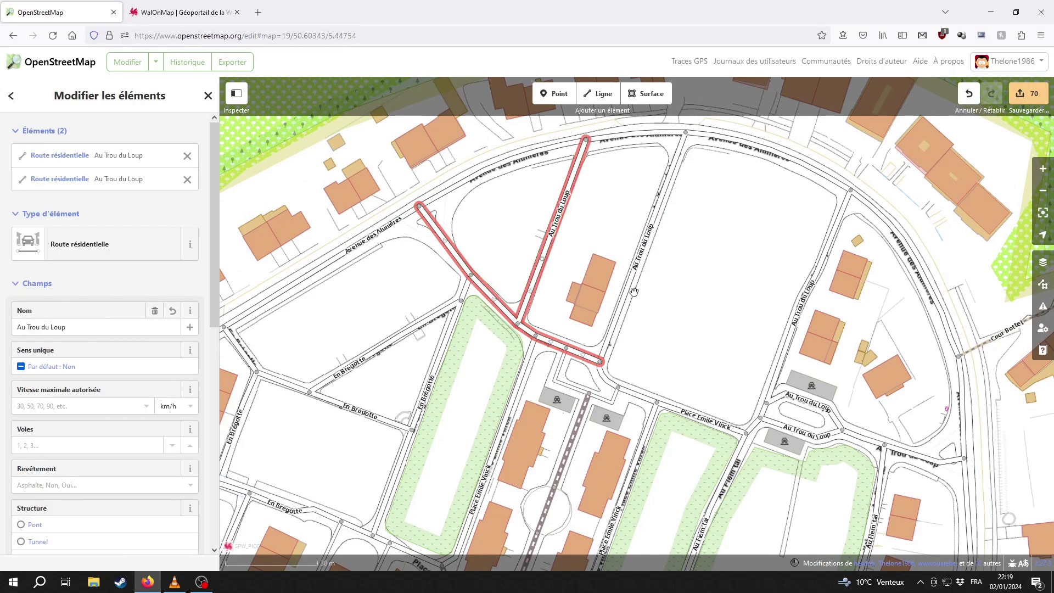
left_click(633, 293, "shift")
left_click_drag(704, 363, 548, 315)
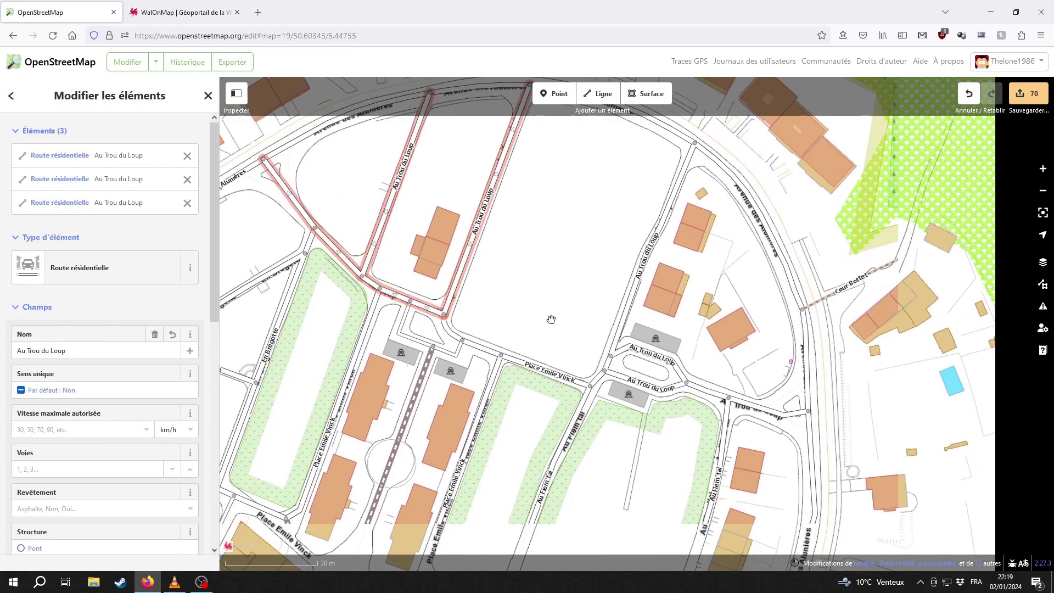
left_click(636, 298, "shift")
left_click(669, 362, "shift")
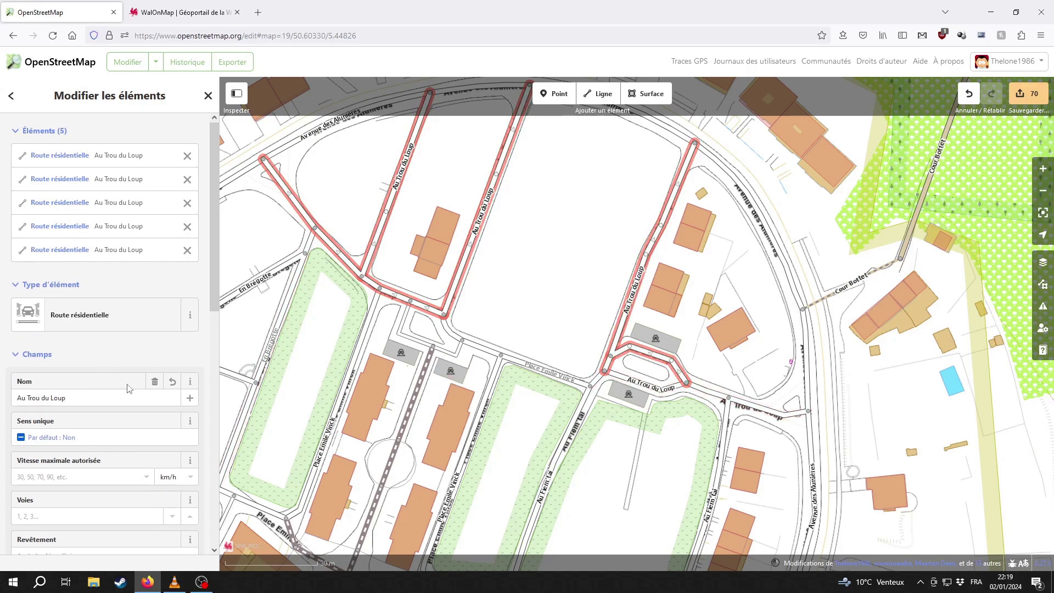
left_click(735, 399, "shift")
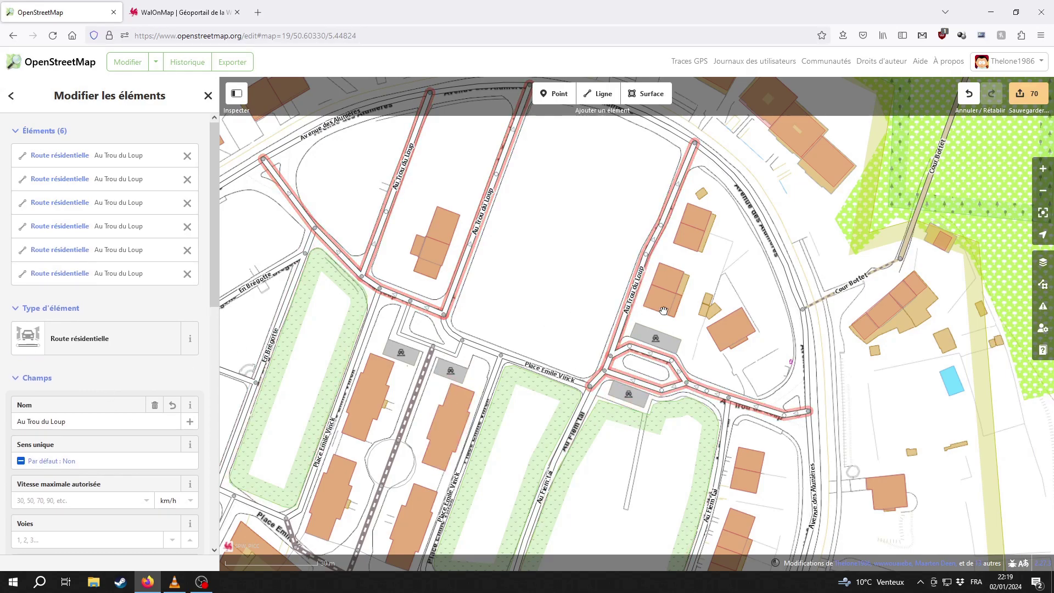
key("Left")
key("Up")
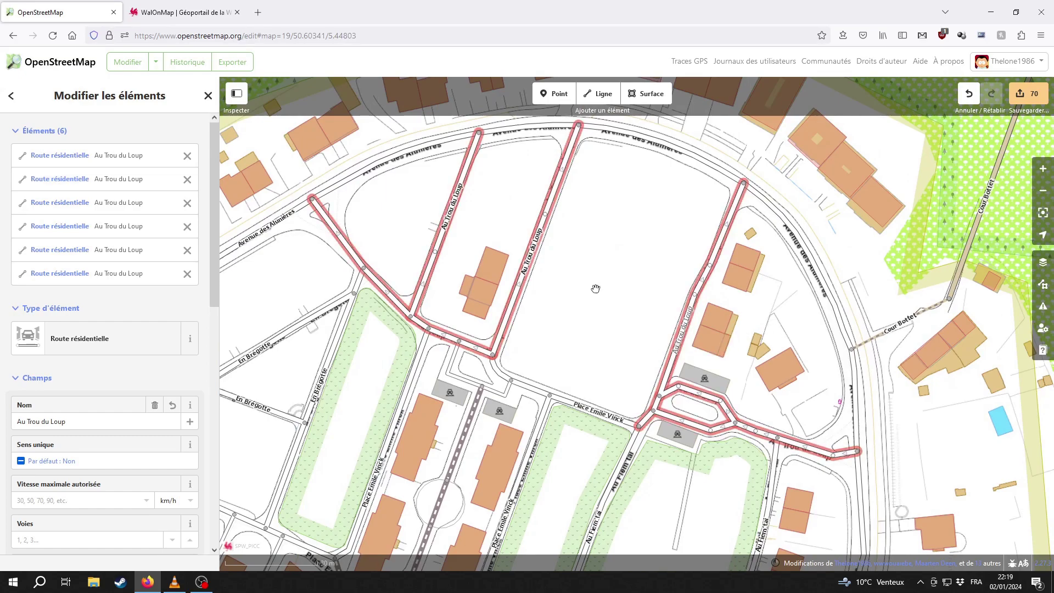
scroll(592, 413, "up", 3)
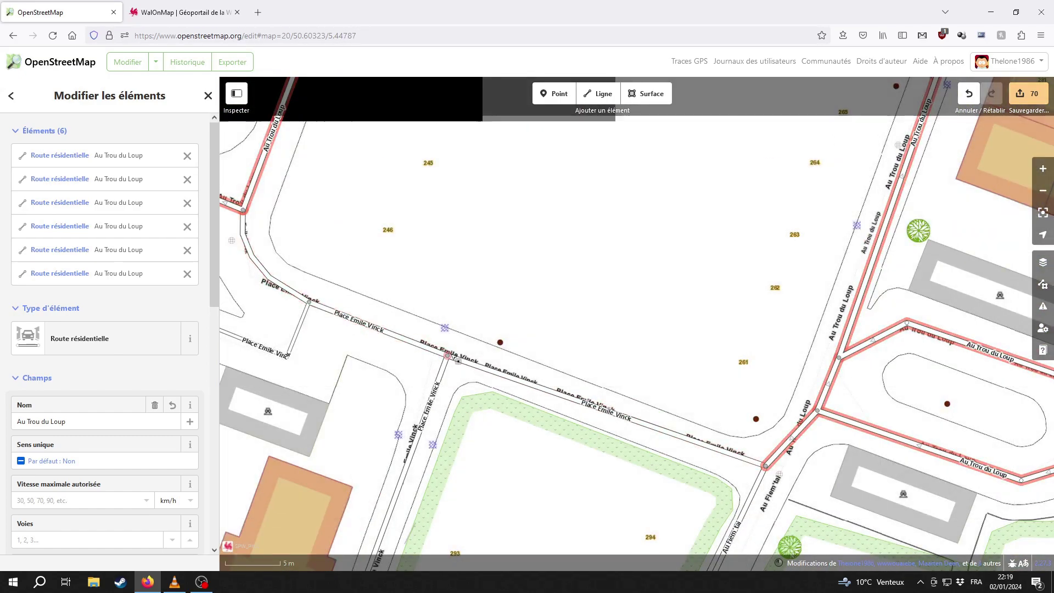
left_click_drag(468, 343, 565, 352)
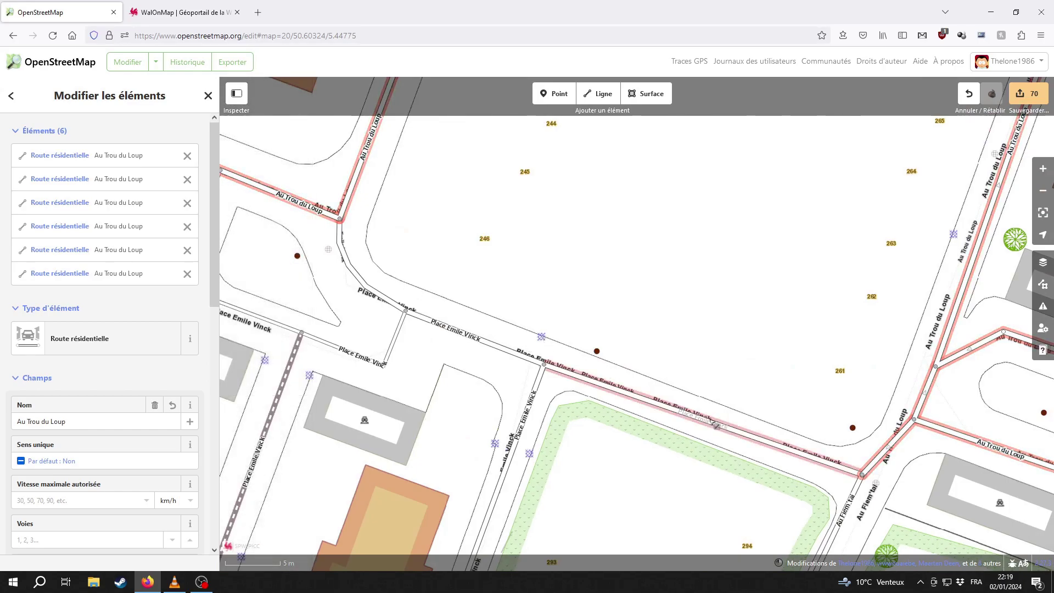
scroll(433, 293, "down", 3)
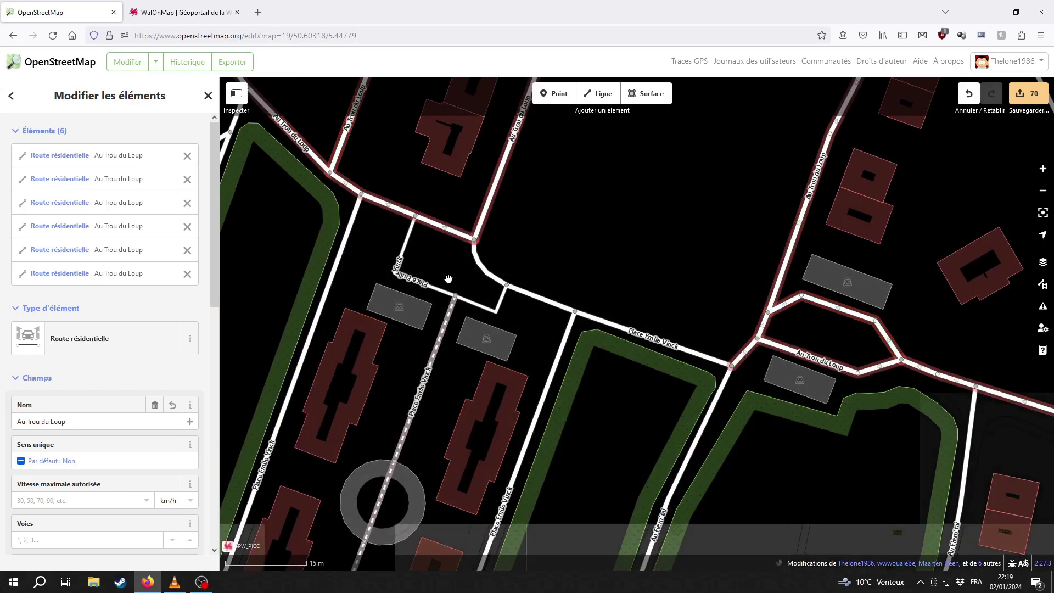
left_click_drag(448, 279, 568, 353)
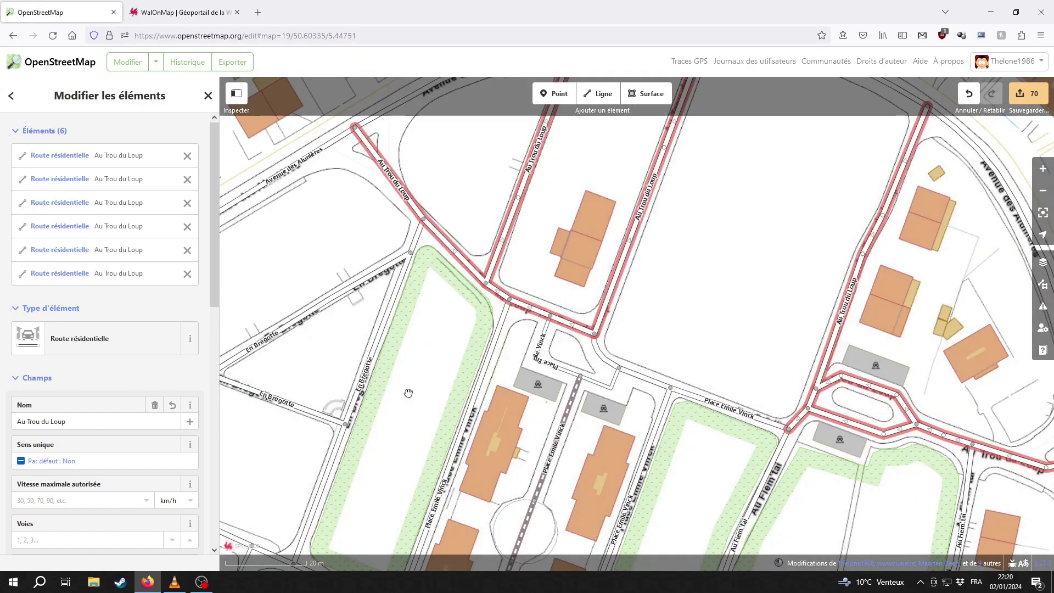
left_click_drag(405, 395, 646, 319)
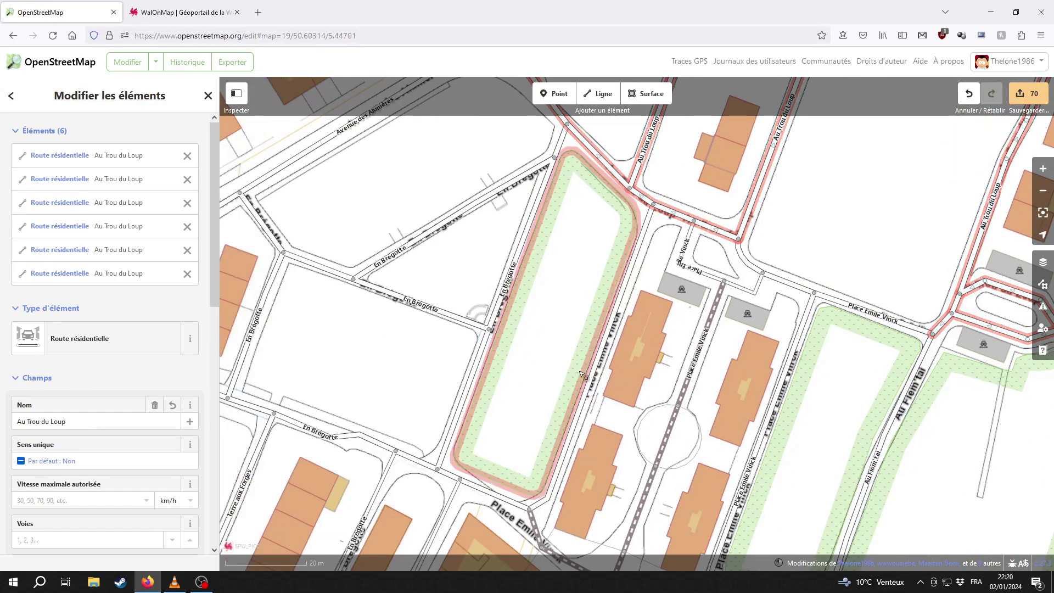
left_click_drag(510, 506, 511, 396)
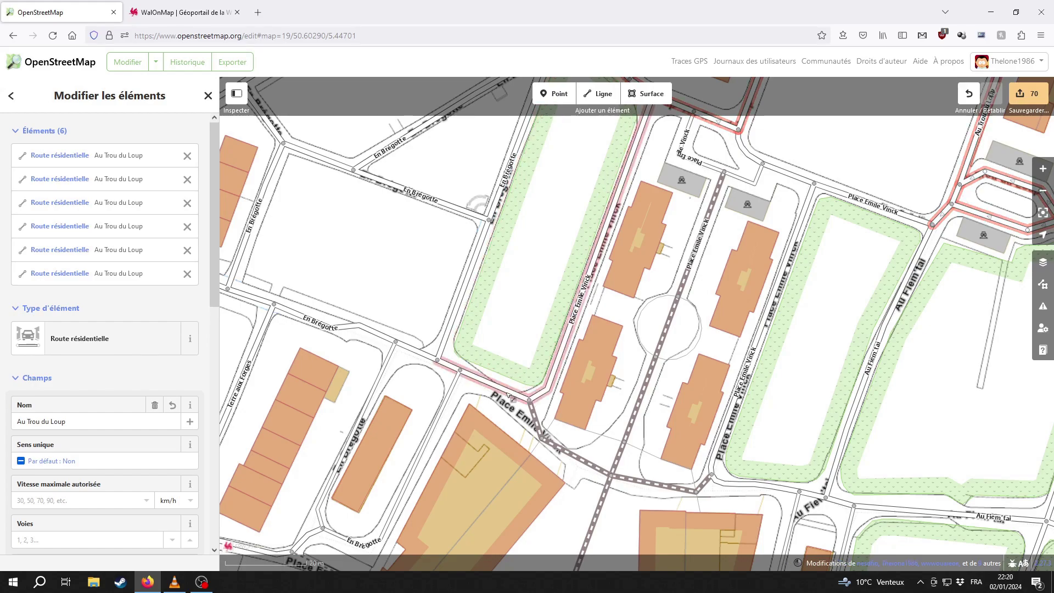
left_click_drag(448, 344, 519, 256)
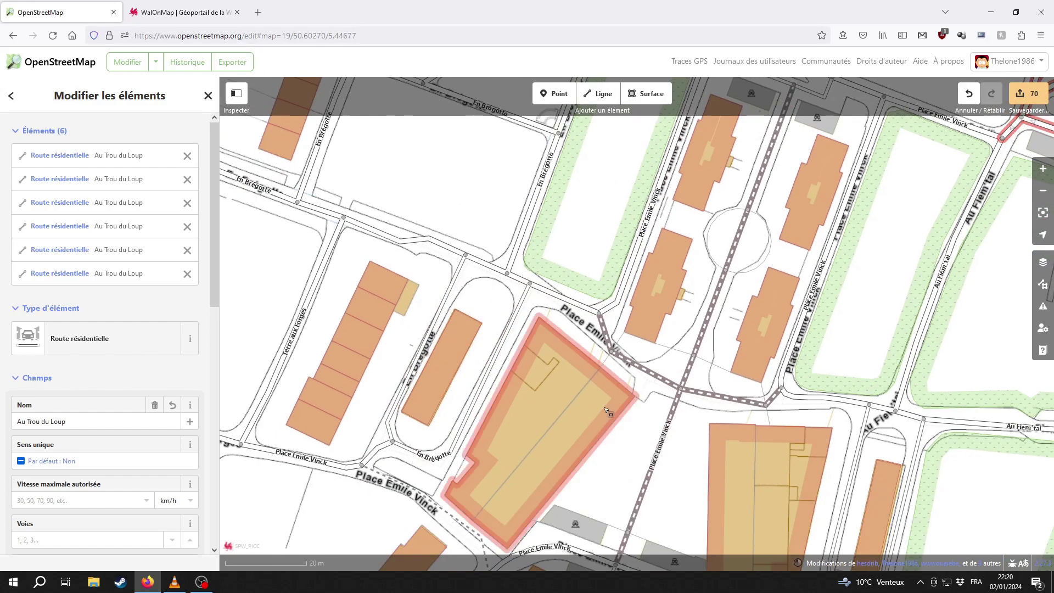
left_click_drag(541, 434, 522, 258)
left_click_drag(418, 495, 473, 352)
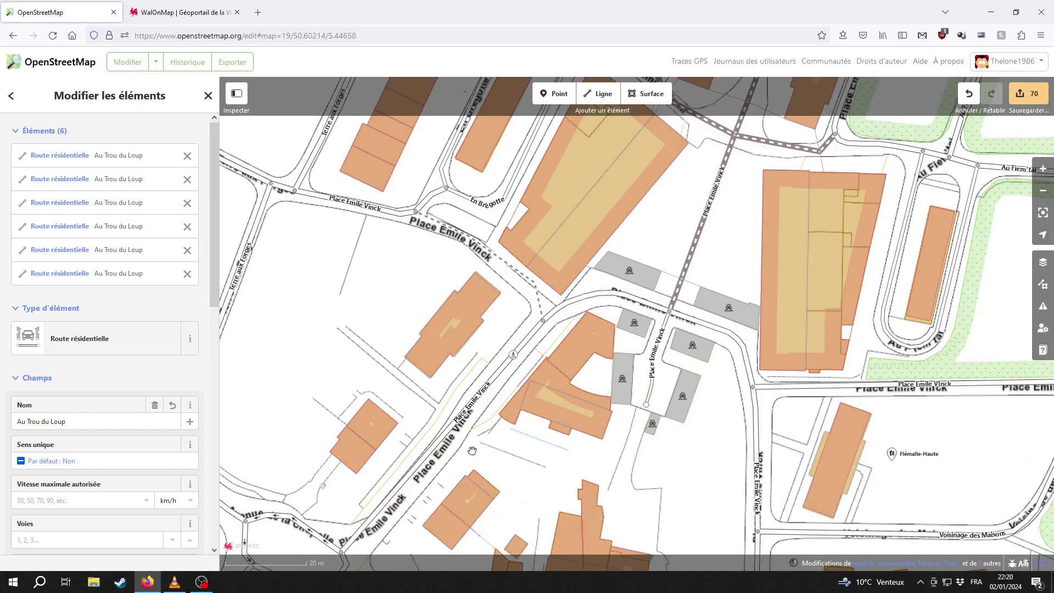
left_click_drag(345, 493, 498, 412)
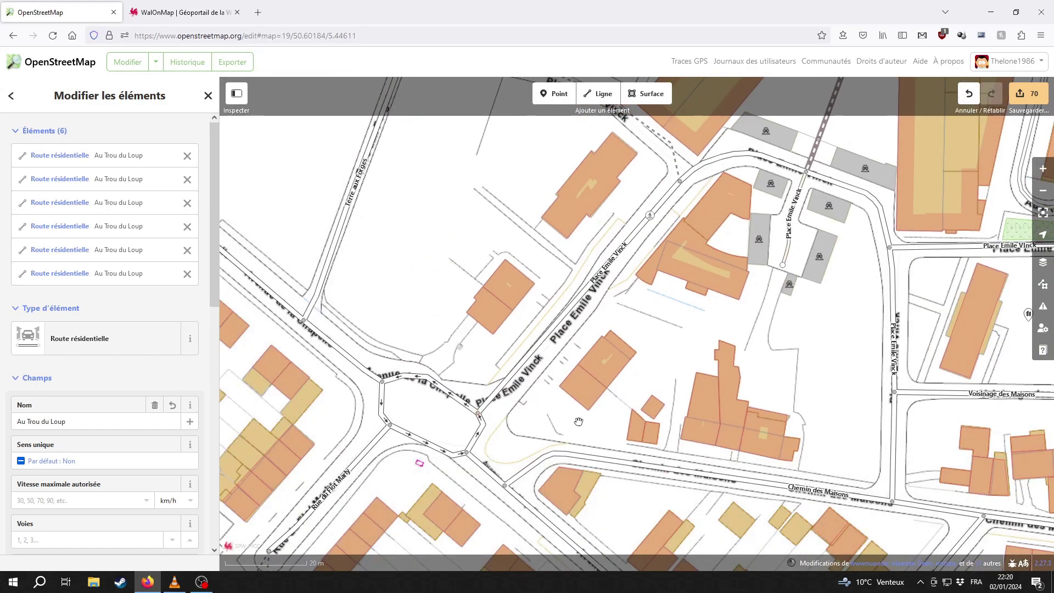
left_click_drag(807, 371, 393, 301)
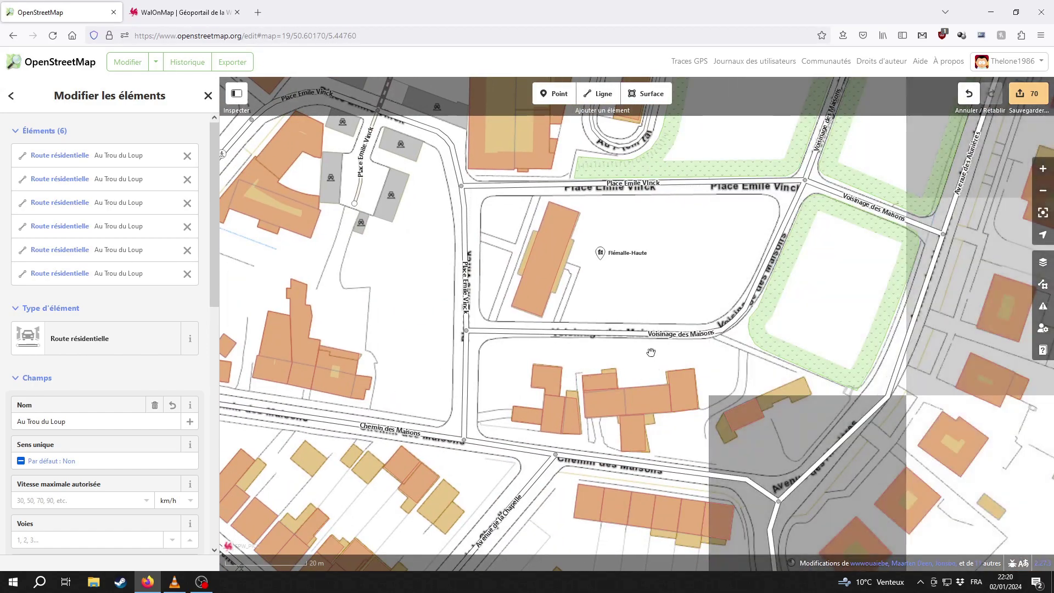
left_click_drag(410, 173, 547, 337)
scroll(546, 338, "down", 3)
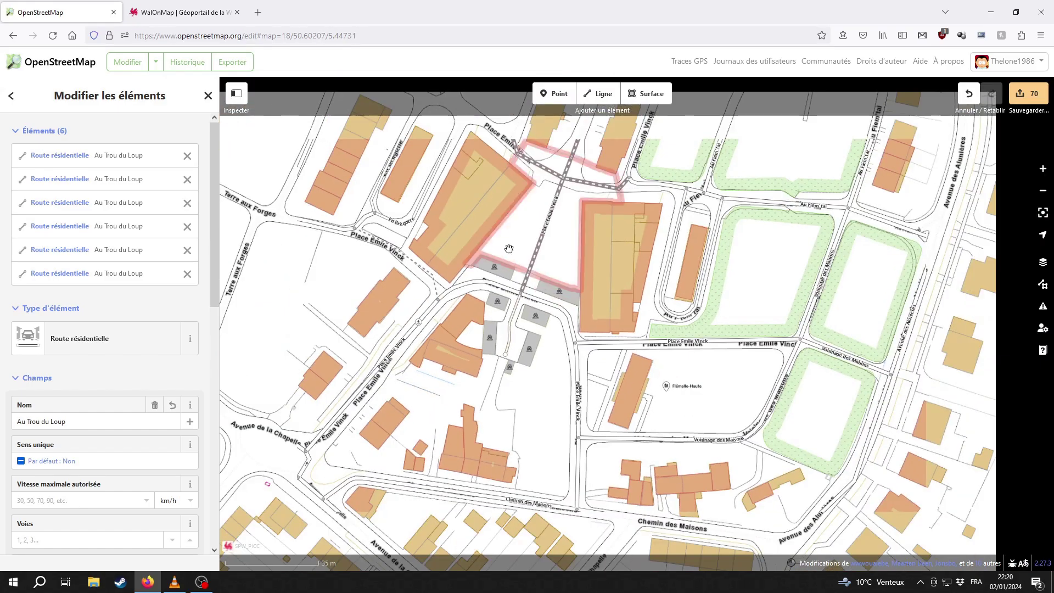
left_click_drag(357, 203, 454, 355)
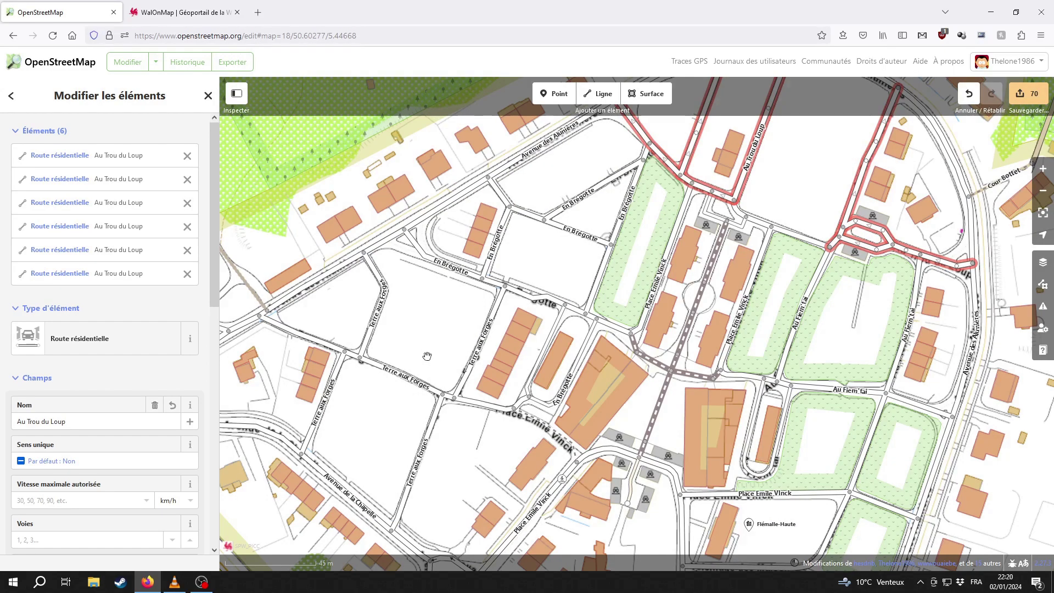
left_click_drag(391, 423, 285, 322)
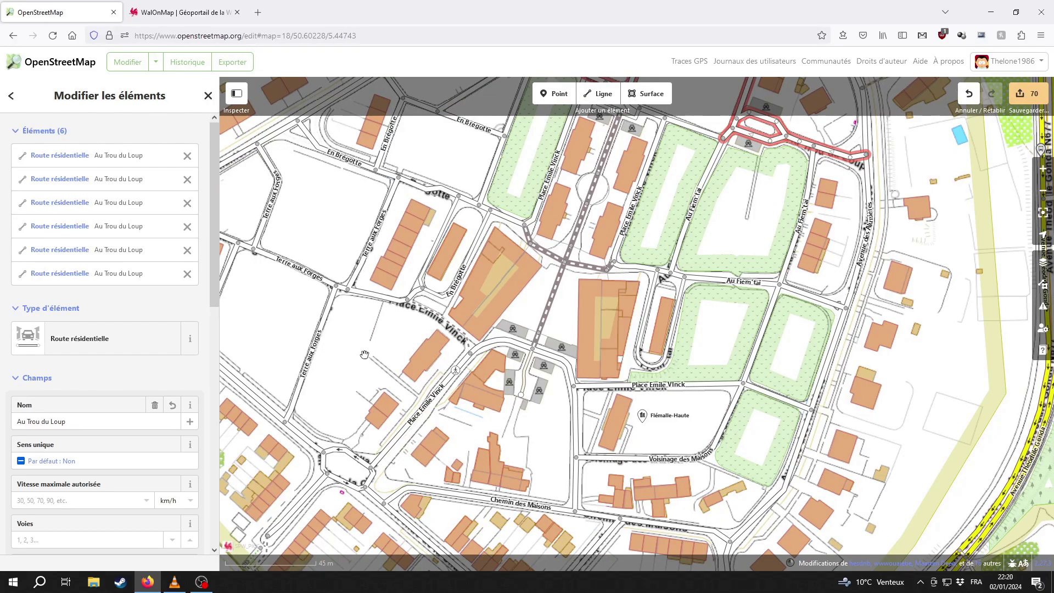
left_click_drag(422, 374, 548, 284)
scroll(388, 356, "up", 3)
left_click_drag(933, 484, 549, 308)
left_click_drag(648, 306, 550, 508)
left_click_drag(595, 308, 595, 417)
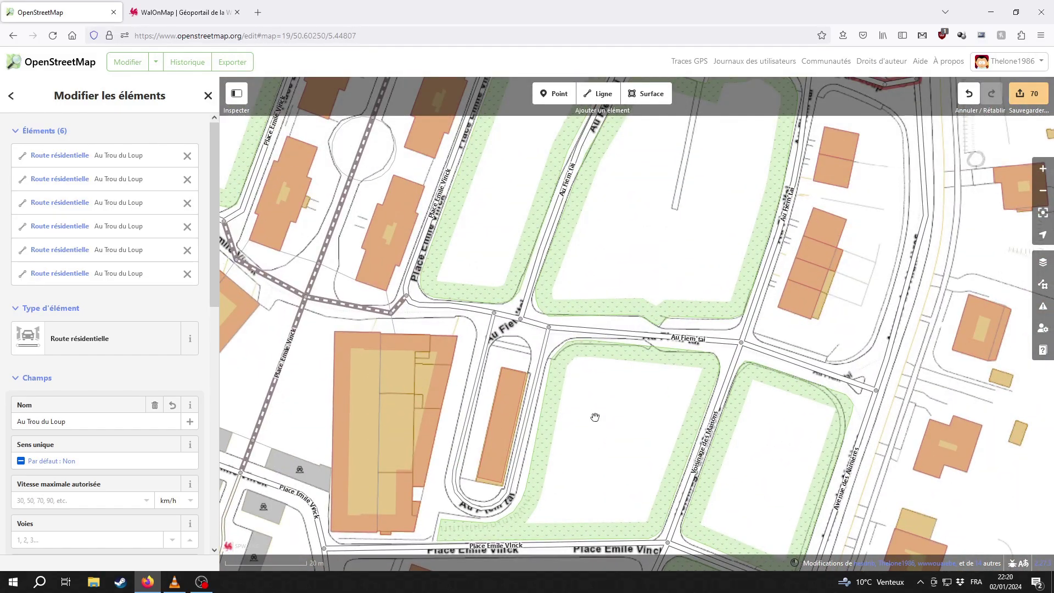
scroll(595, 417, "down", 3)
left_click_drag(626, 275, 605, 341)
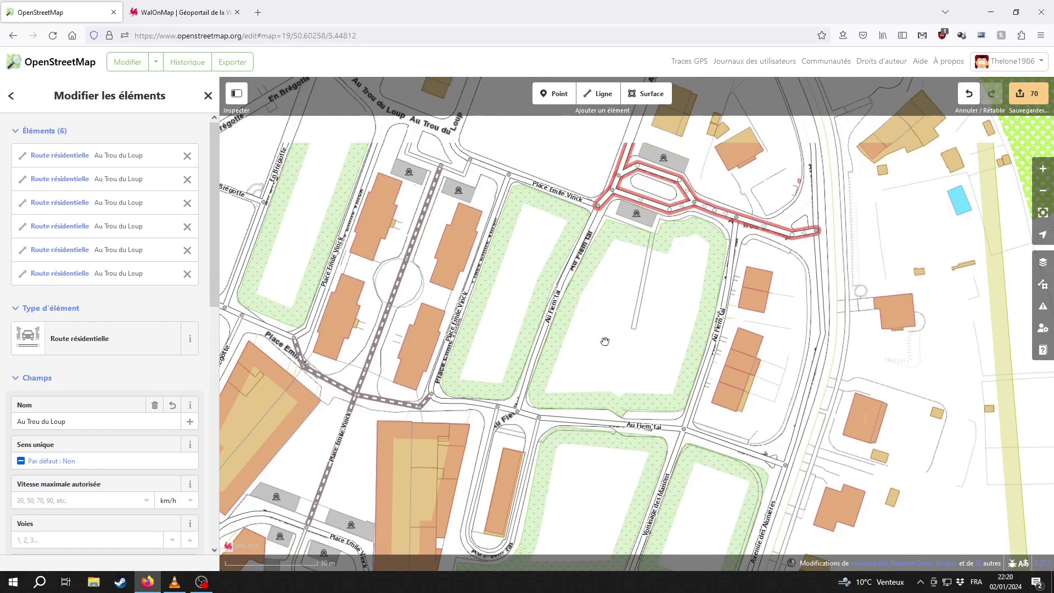
left_click_drag(539, 242, 574, 433)
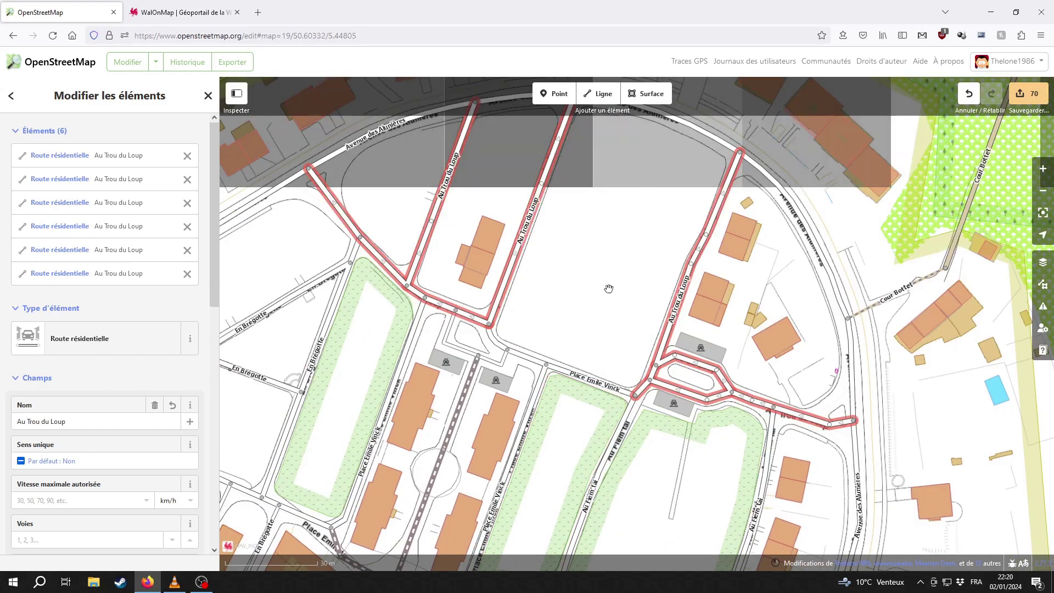
Clear the Au Trou du Loup selection and survey Place Emile Vinck and the En Brégotte blocks.
left_click(569, 293)
left_click_drag(341, 423, 504, 387)
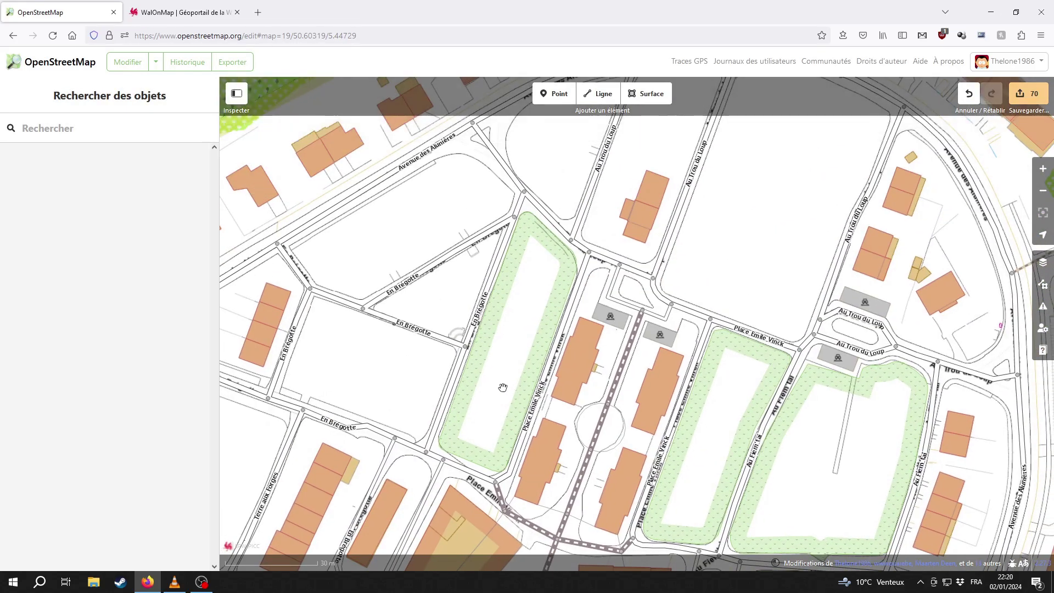
left_click_drag(783, 537, 727, 382)
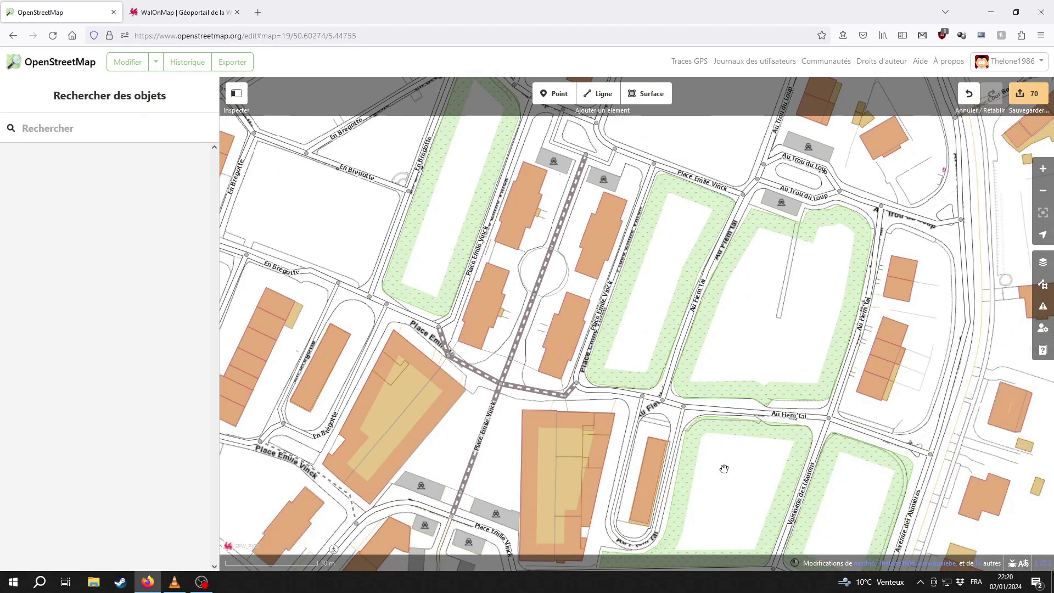
left_click_drag(700, 539, 767, 379)
left_click_drag(332, 309, 426, 400)
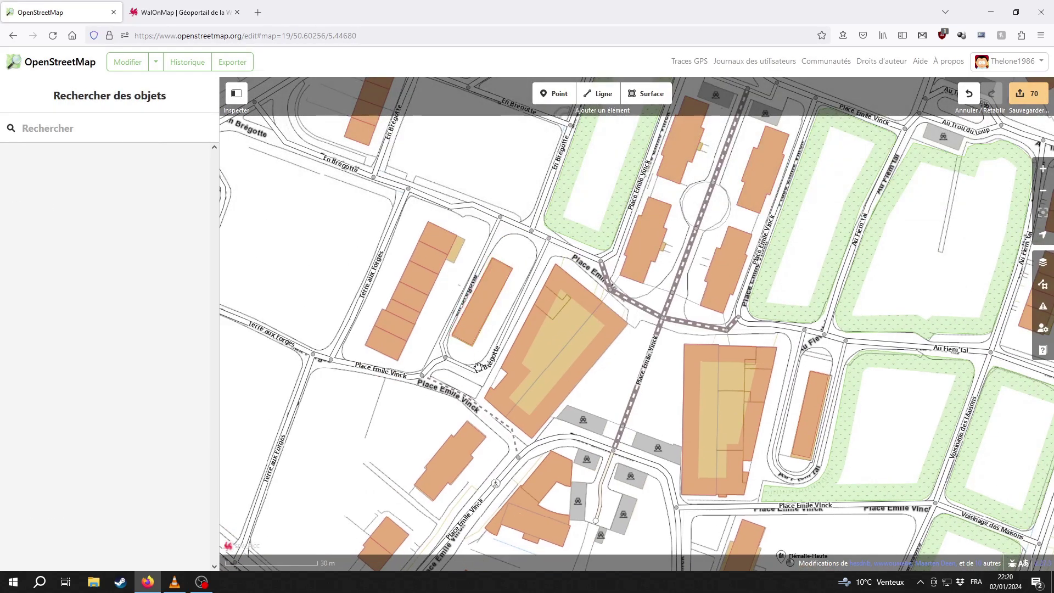
left_click_drag(483, 308, 439, 433)
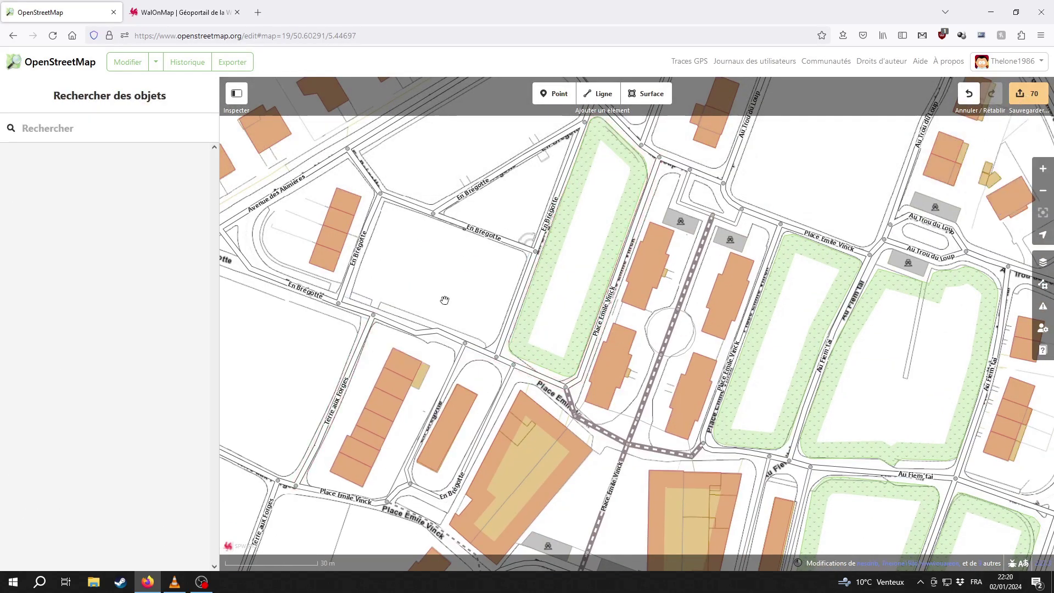
Upload the 70 edits reusing the comment 'Mises à jour diverses sur Flémalle (bâtiments, nom de certaines rues)'.
left_click(1027, 93)
left_click(54, 159)
left_click(120, 215)
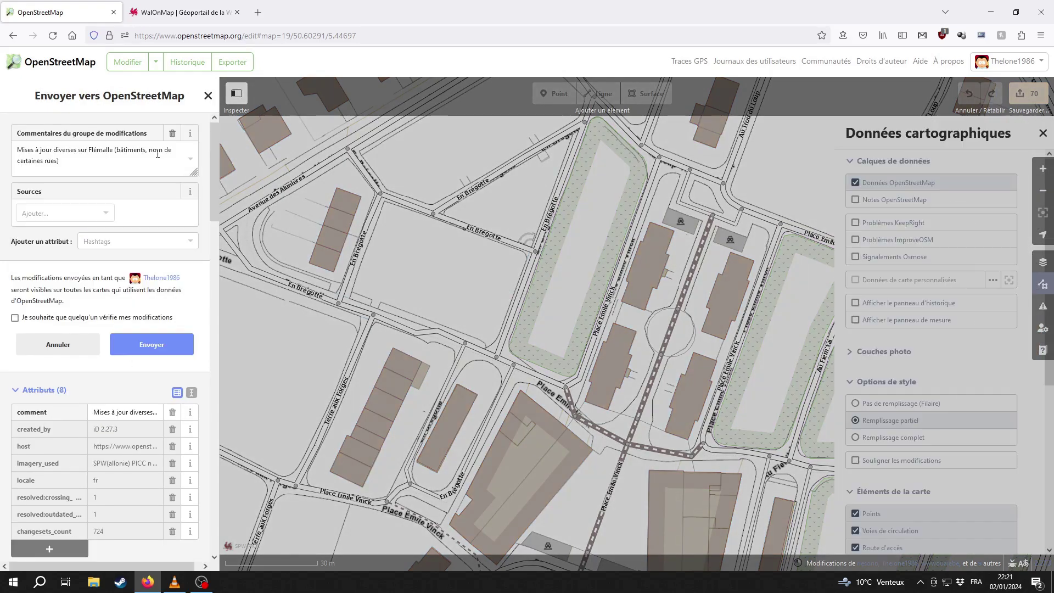
left_click(12, 164)
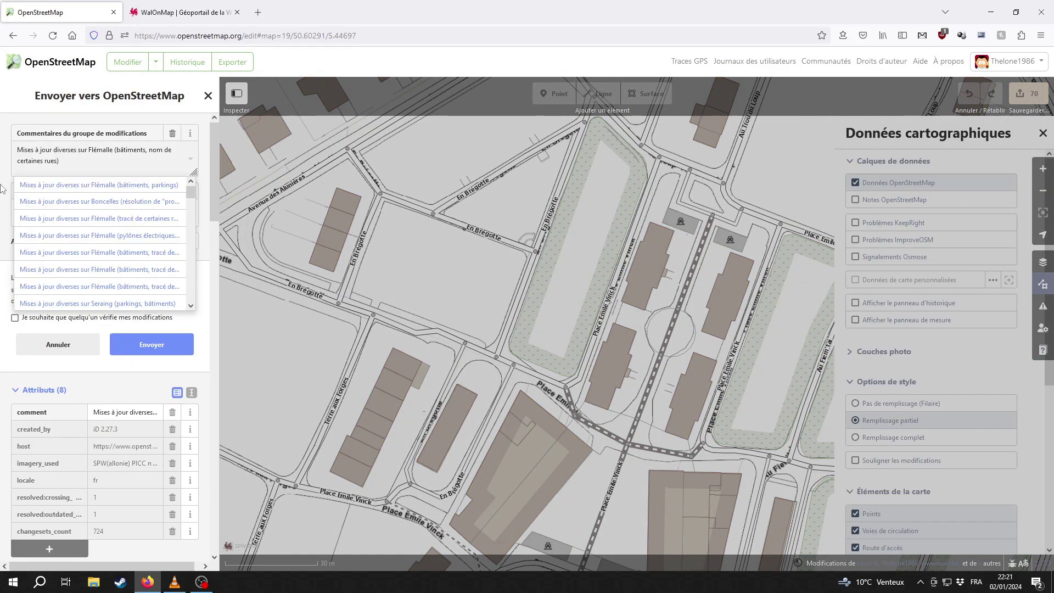
left_click(66, 163)
left_click(1, 166)
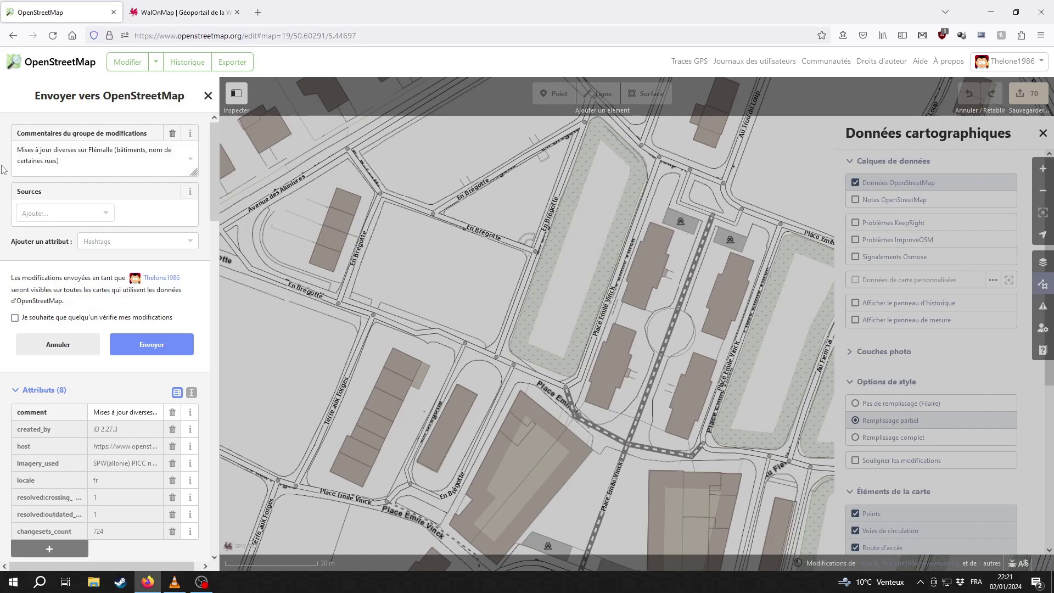
left_click(163, 348)
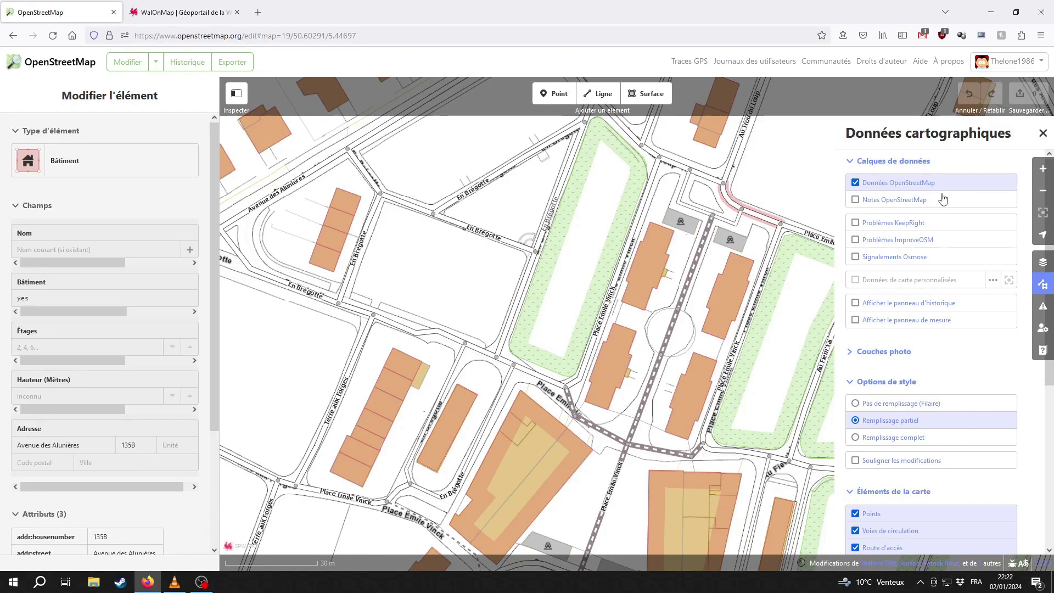
Exit the editor to the standard map and zoom out over the edited Flémalle neighbourhood.
left_click(1043, 133)
left_click_drag(875, 175, 754, 280)
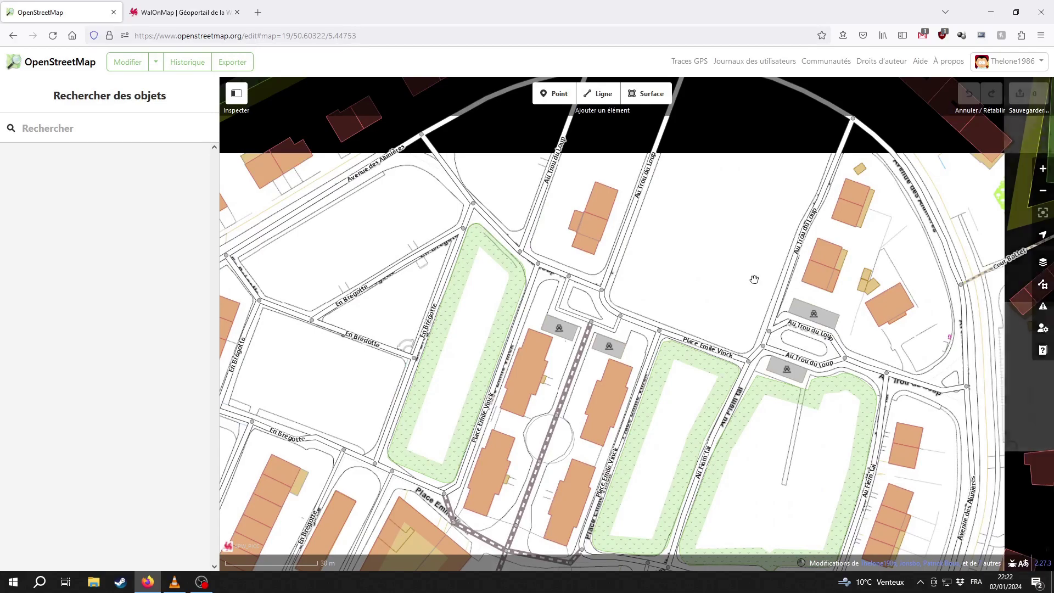
left_click(60, 62)
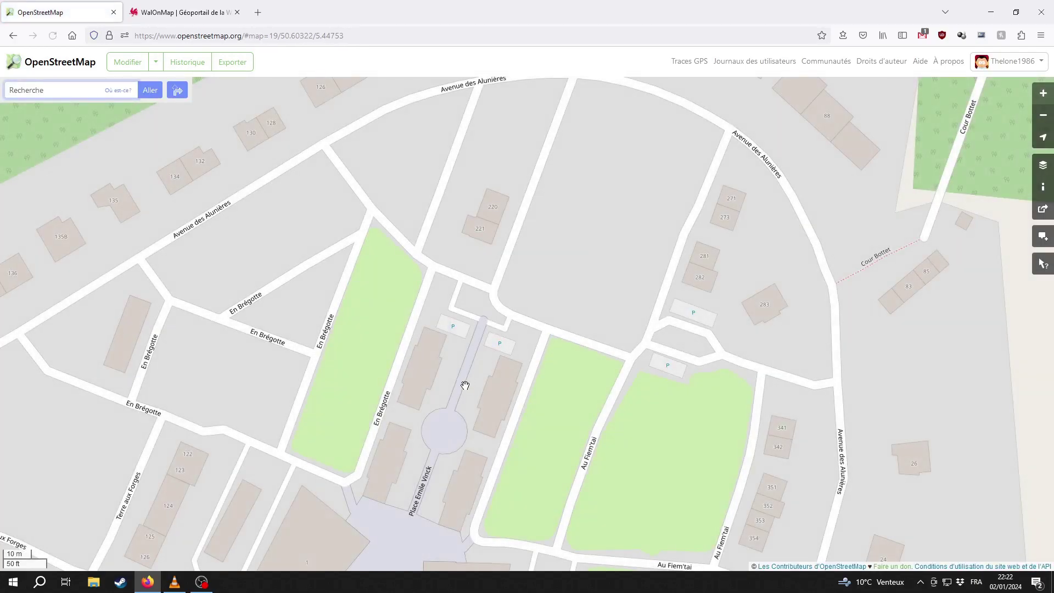
scroll(479, 382, "down", 1)
left_click_drag(479, 440, 525, 332)
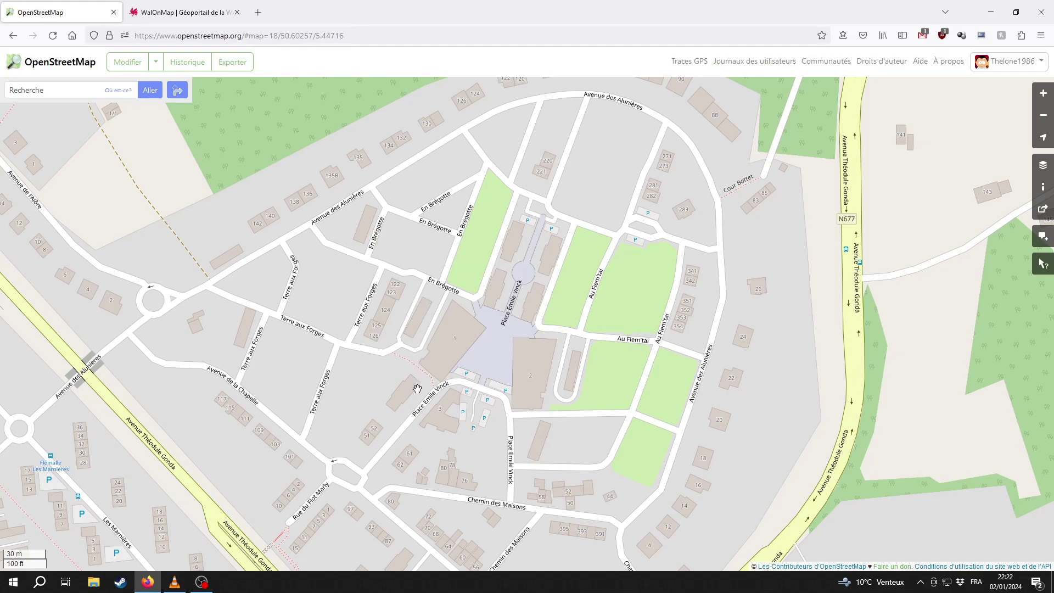
Reload the page twice until the Au Trou du Loup and Voisinage des Maisons labels render.
key("F5")
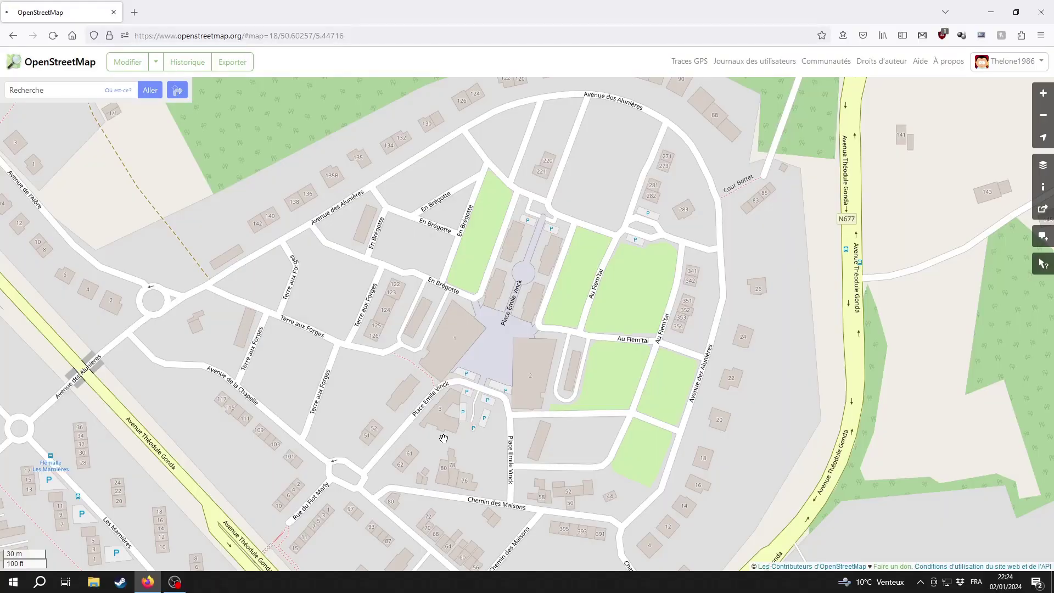
key("F5")
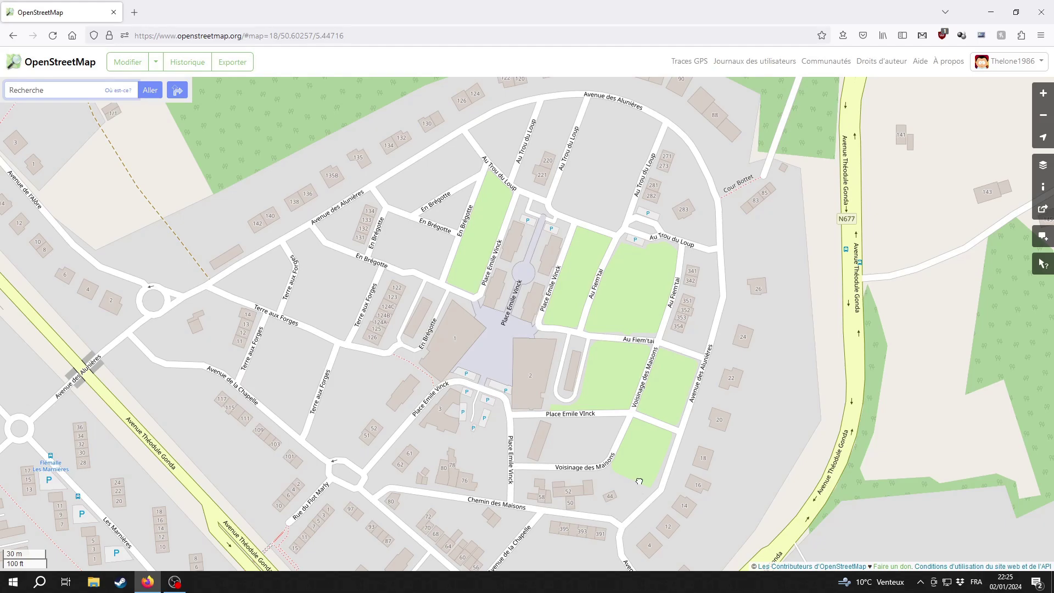
left_click_drag(643, 489, 617, 418)
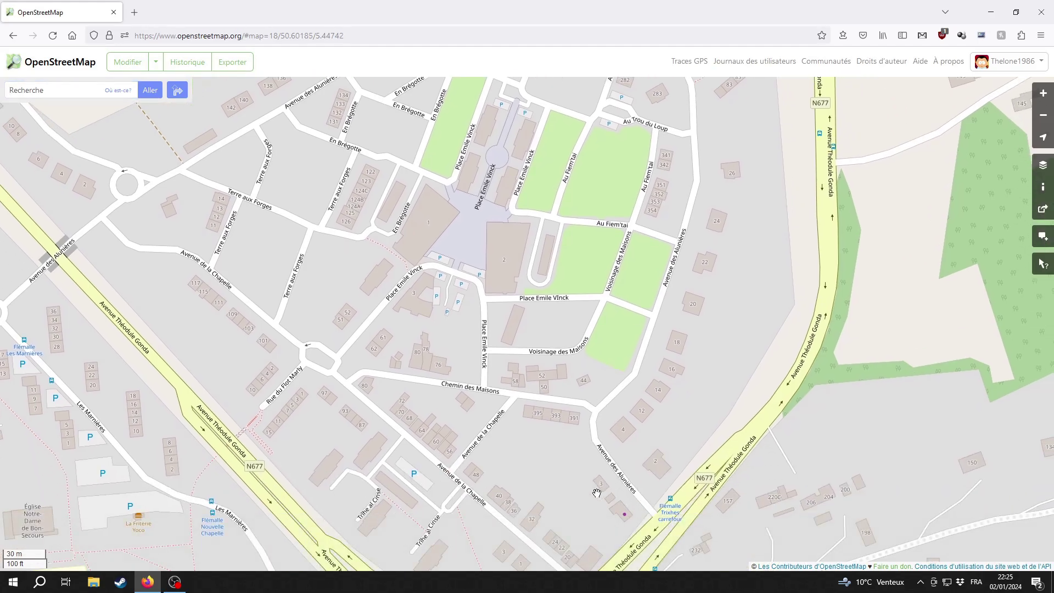
left_click_drag(604, 489, 607, 402)
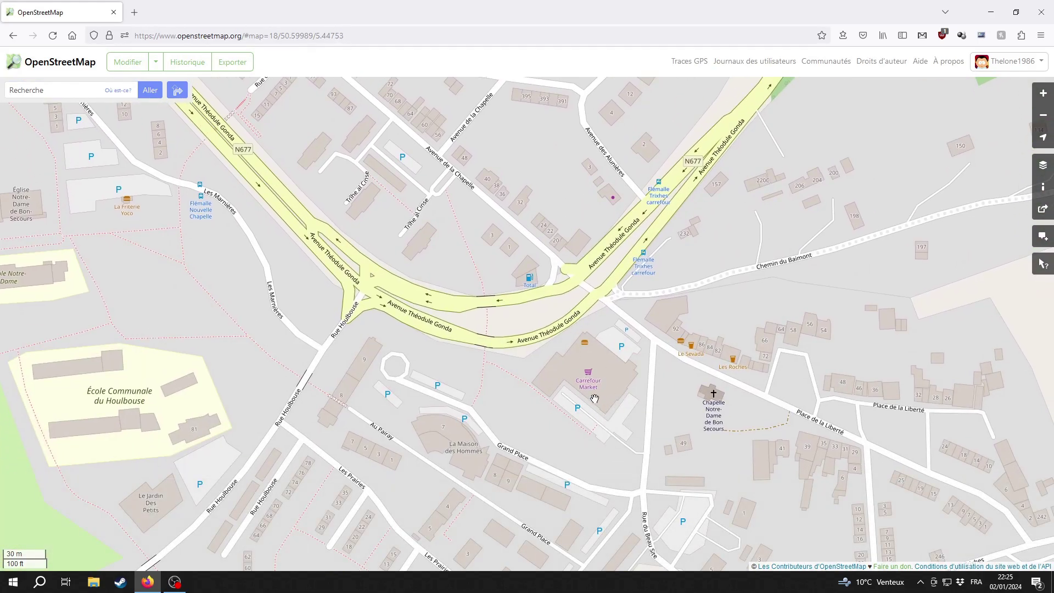
left_click_drag(542, 384, 627, 417)
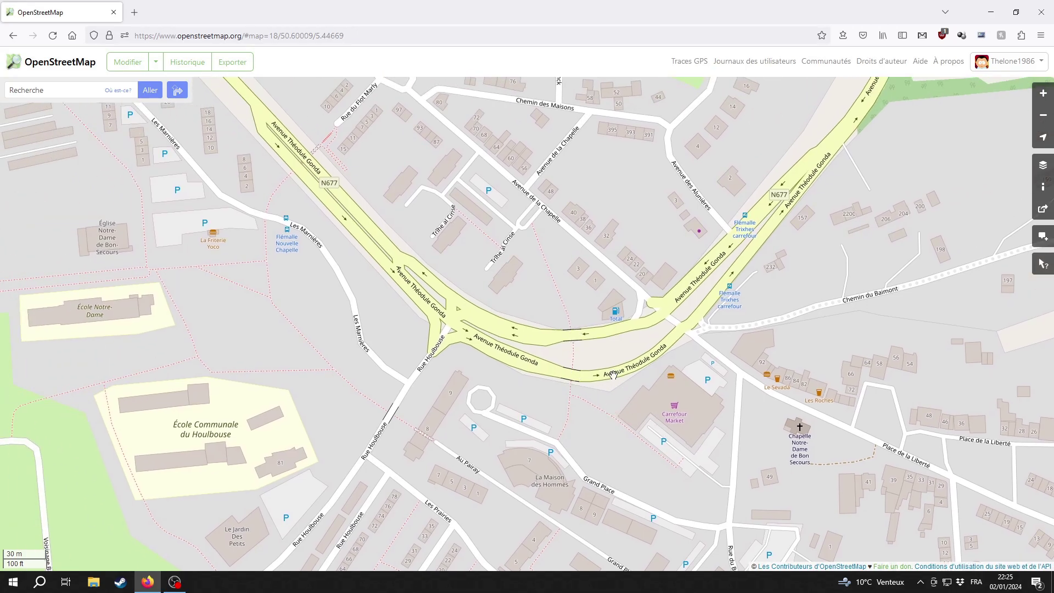
left_click_drag(581, 298, 557, 365)
scroll(668, 454, "up", 1)
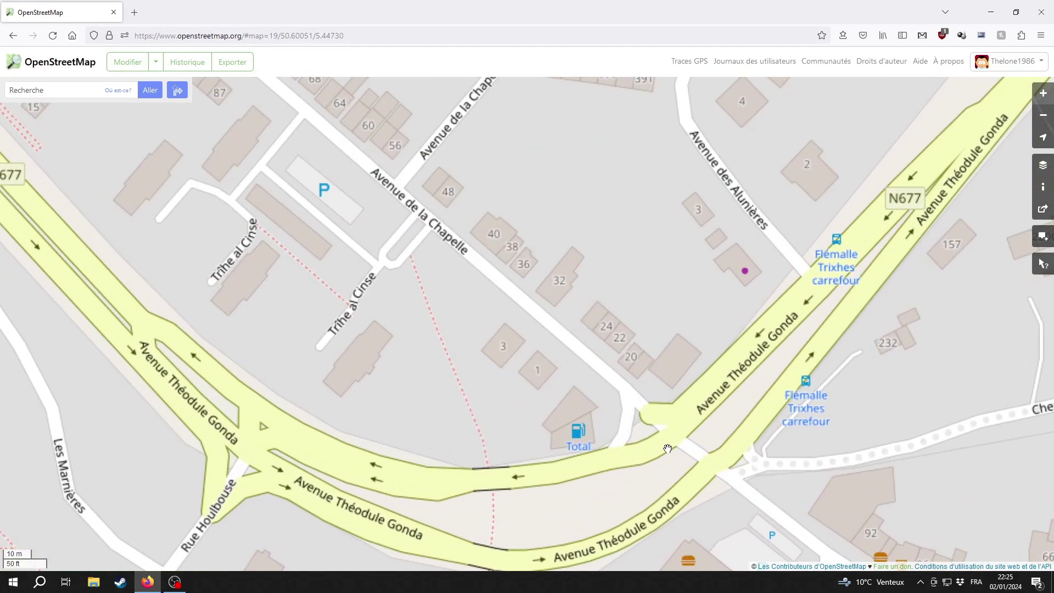
scroll(684, 404, "down", 1)
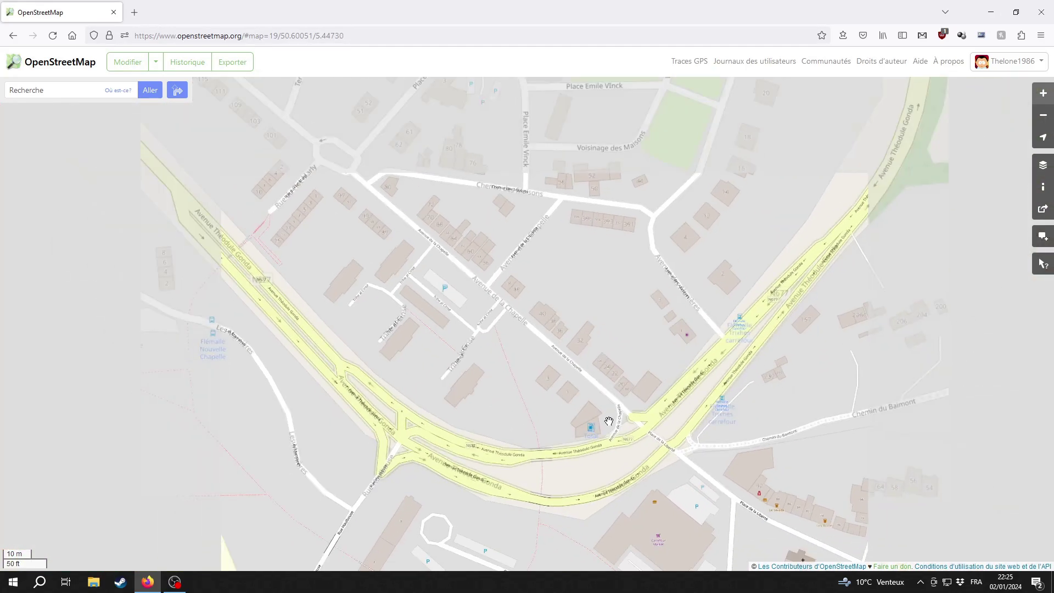
left_click_drag(607, 423, 576, 452)
left_click_drag(539, 346, 557, 381)
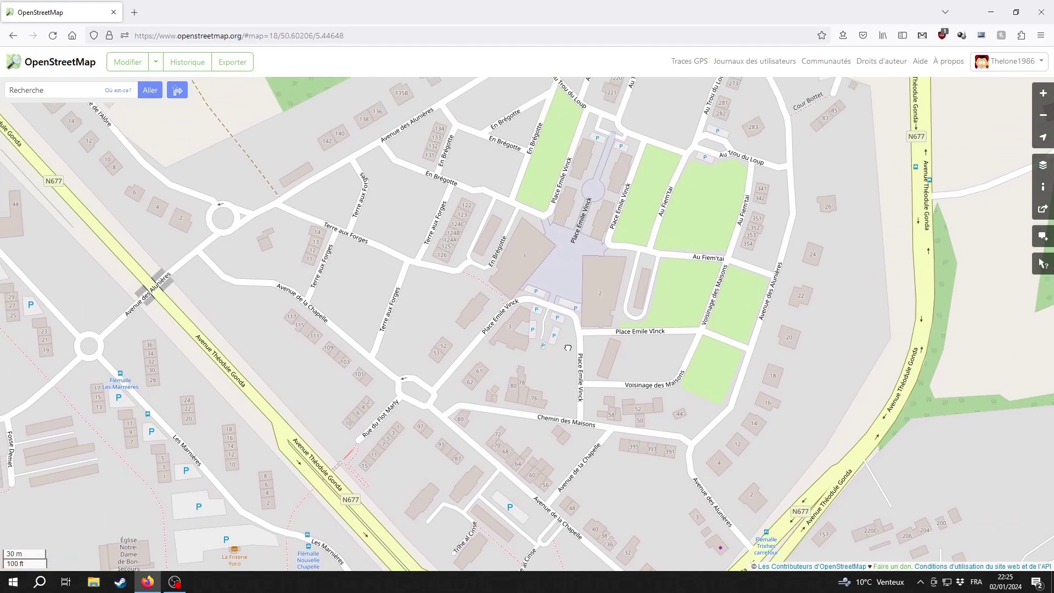
left_click_drag(570, 340, 625, 357)
scroll(491, 149, "up", 1)
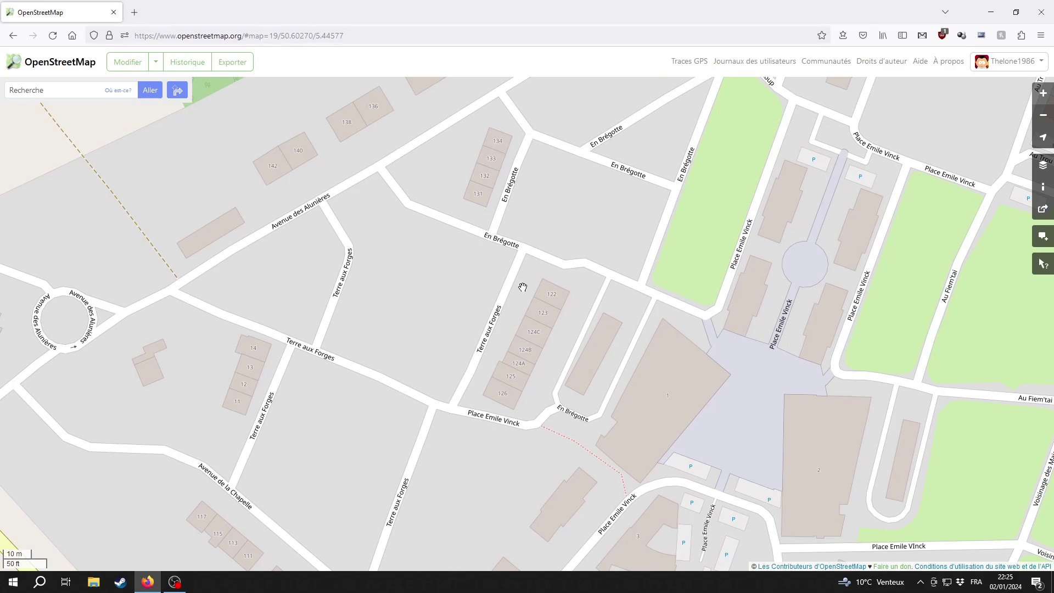
left_click_drag(409, 497, 544, 334)
left_click_drag(675, 387, 520, 355)
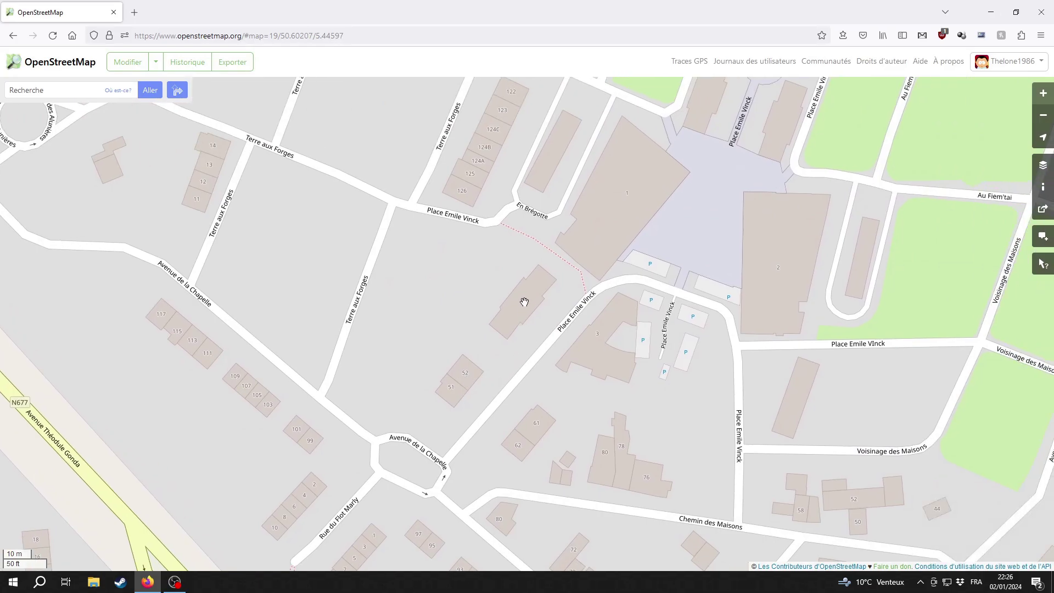
left_click_drag(524, 294, 452, 364)
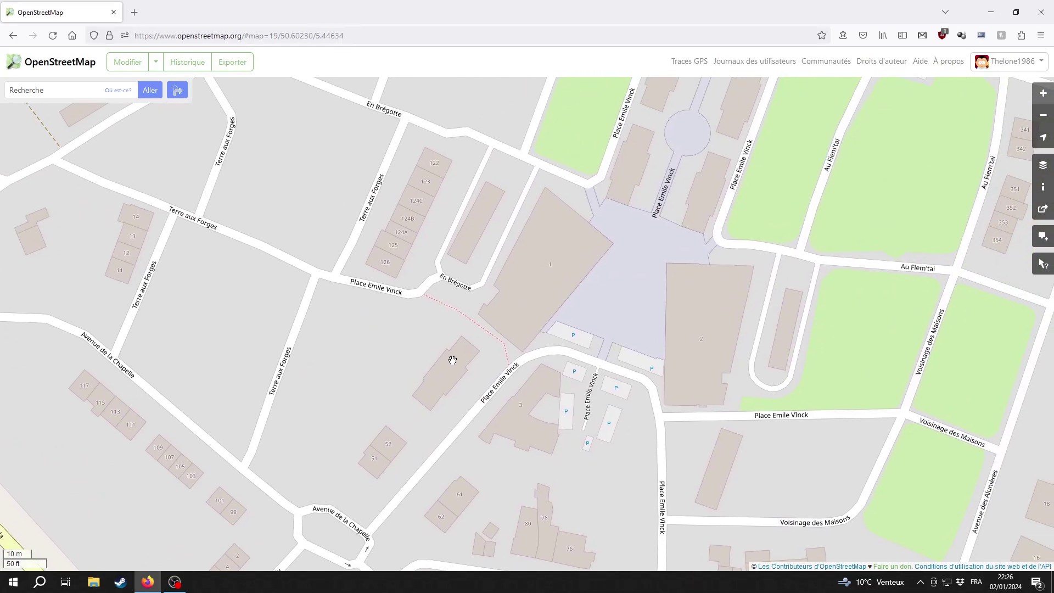
left_click_drag(626, 271, 550, 381)
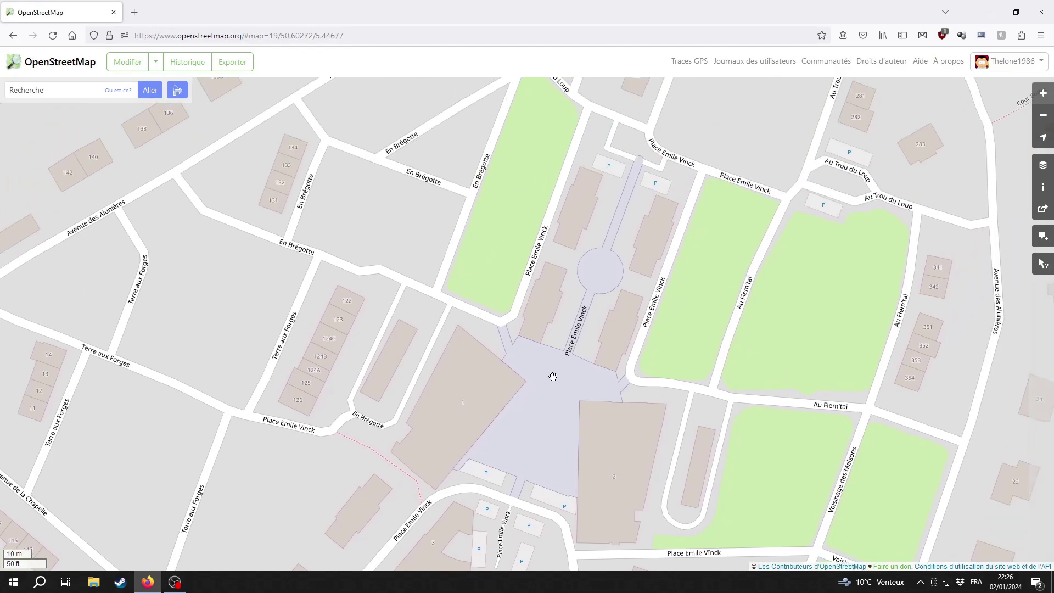
left_click_drag(578, 331, 527, 356)
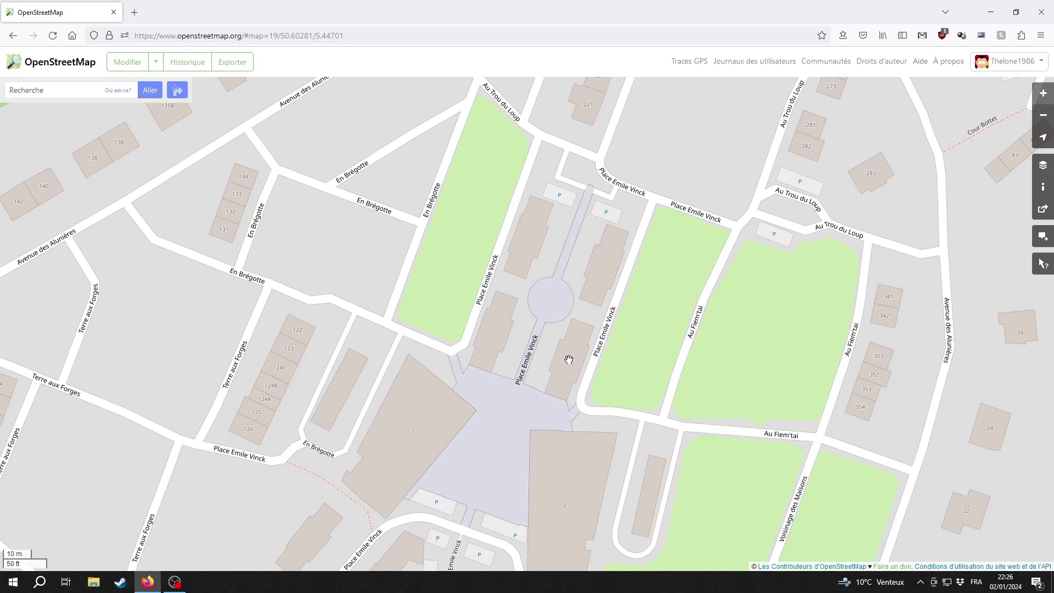
left_click_drag(532, 376, 568, 261)
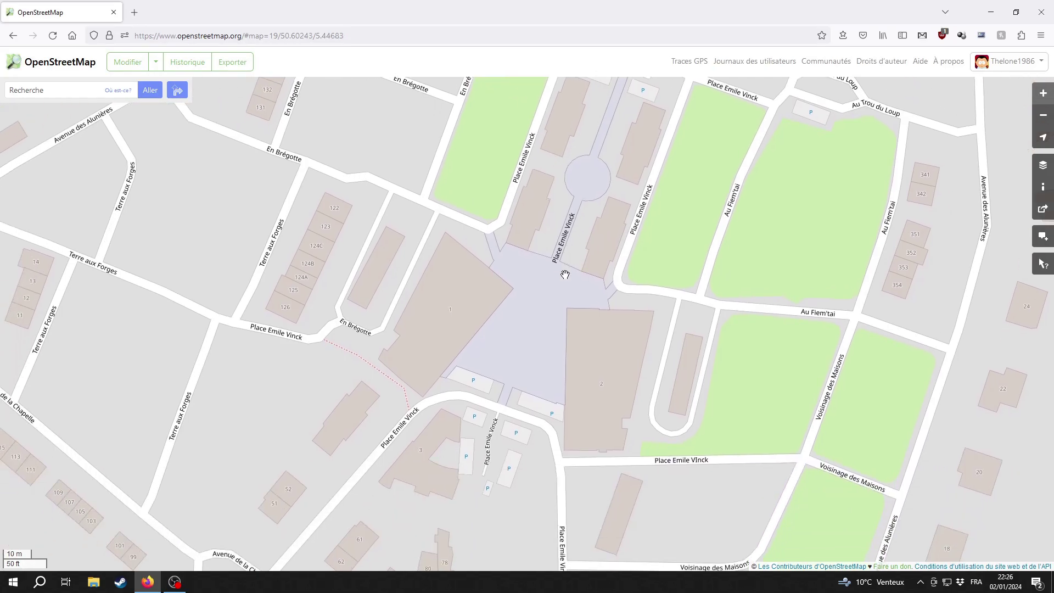
left_click_drag(605, 398, 589, 366)
left_click_drag(620, 289, 596, 393)
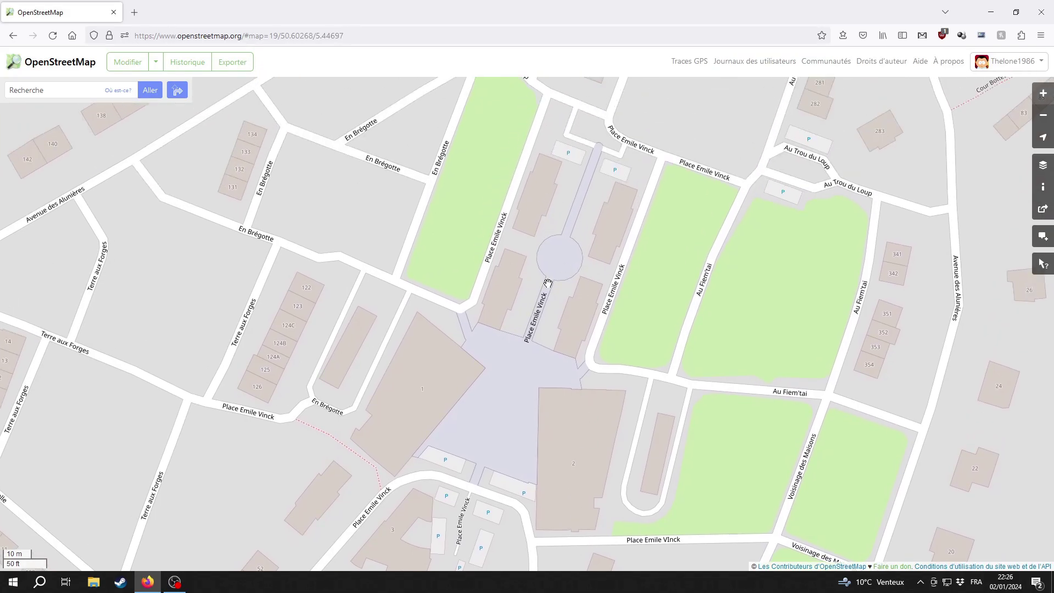
left_click_drag(560, 394, 518, 225)
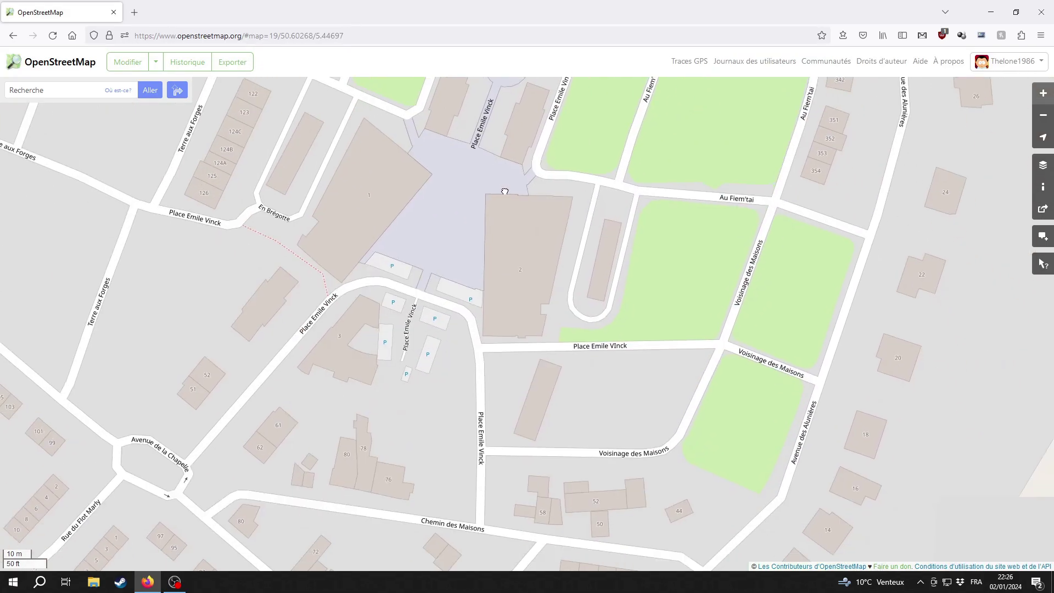
left_click_drag(497, 357, 508, 316)
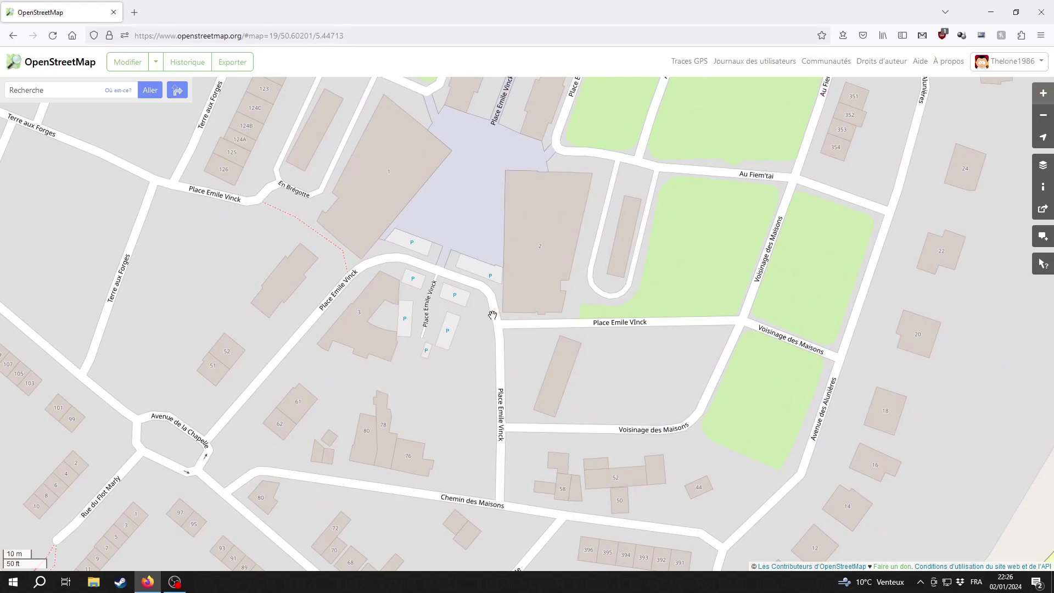
left_click_drag(437, 313, 524, 345)
left_click_drag(476, 184, 572, 329)
left_click_drag(500, 260, 541, 349)
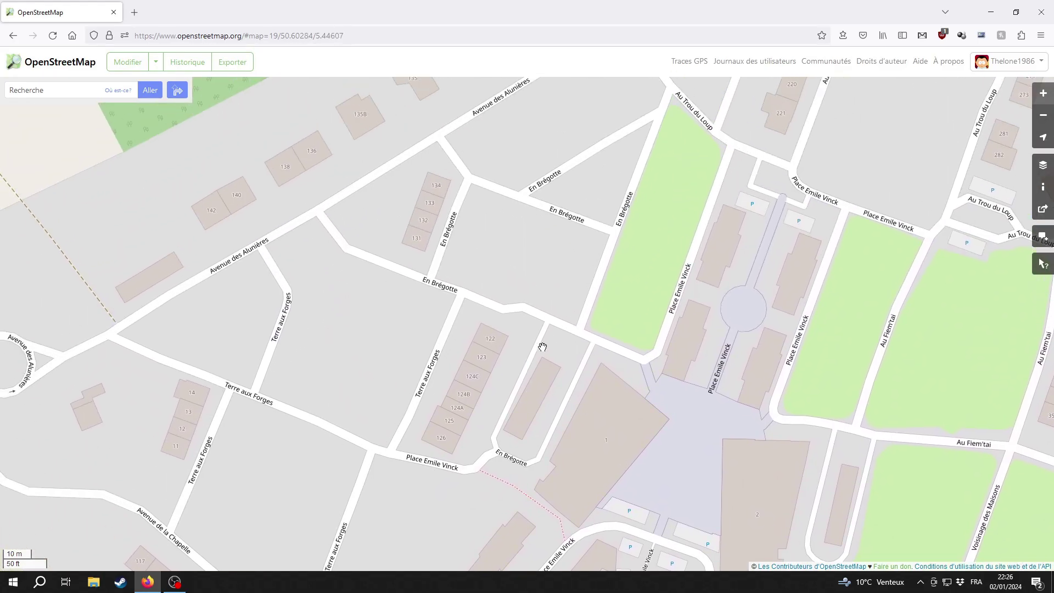
scroll(544, 344, "down", 1)
left_click_drag(608, 362, 597, 417)
left_click_drag(572, 381, 443, 279)
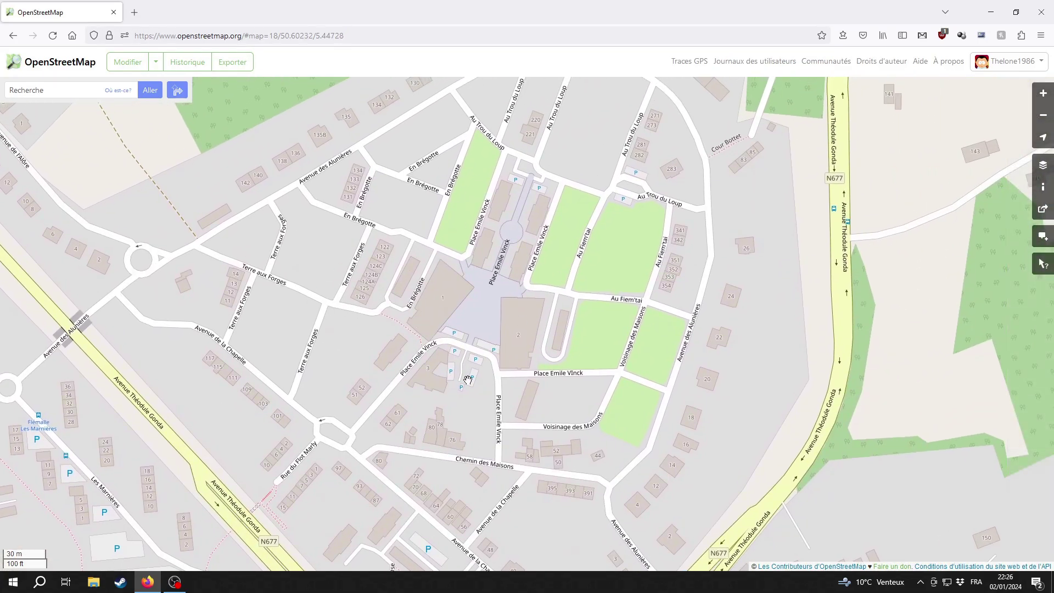
left_click_drag(442, 357, 549, 183)
left_click_drag(860, 436, 571, 338)
scroll(571, 338, "up", 1)
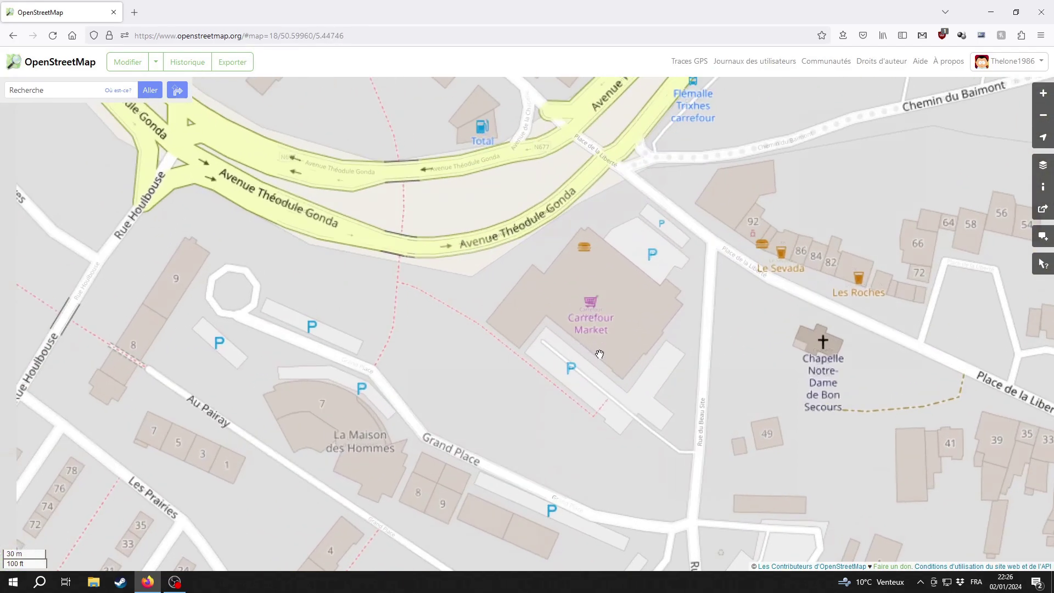
left_click_drag(586, 291, 662, 421)
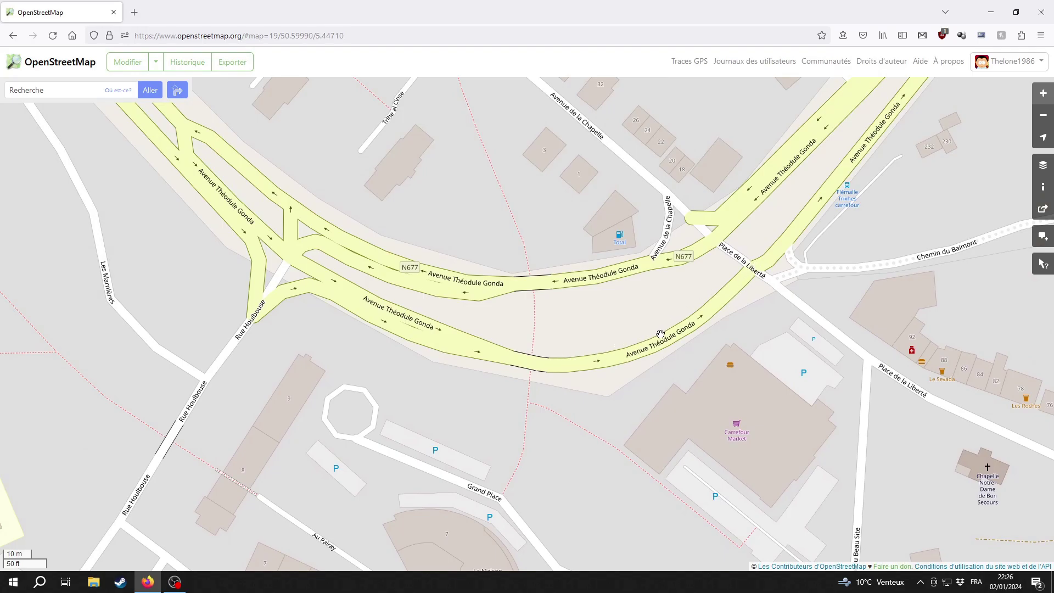
left_click_drag(560, 327, 543, 341)
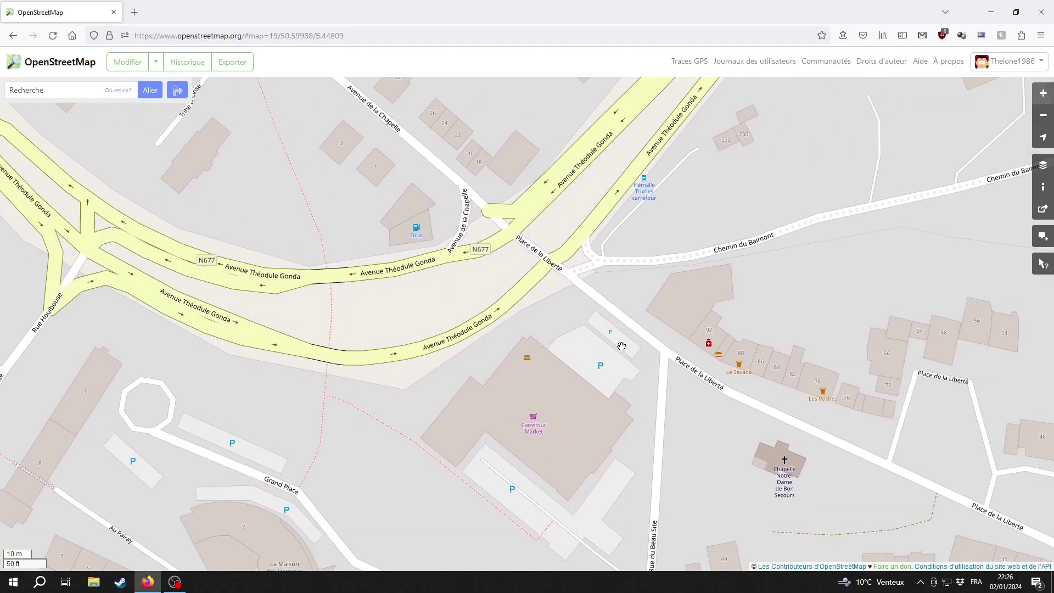
left_click_drag(400, 275, 571, 518)
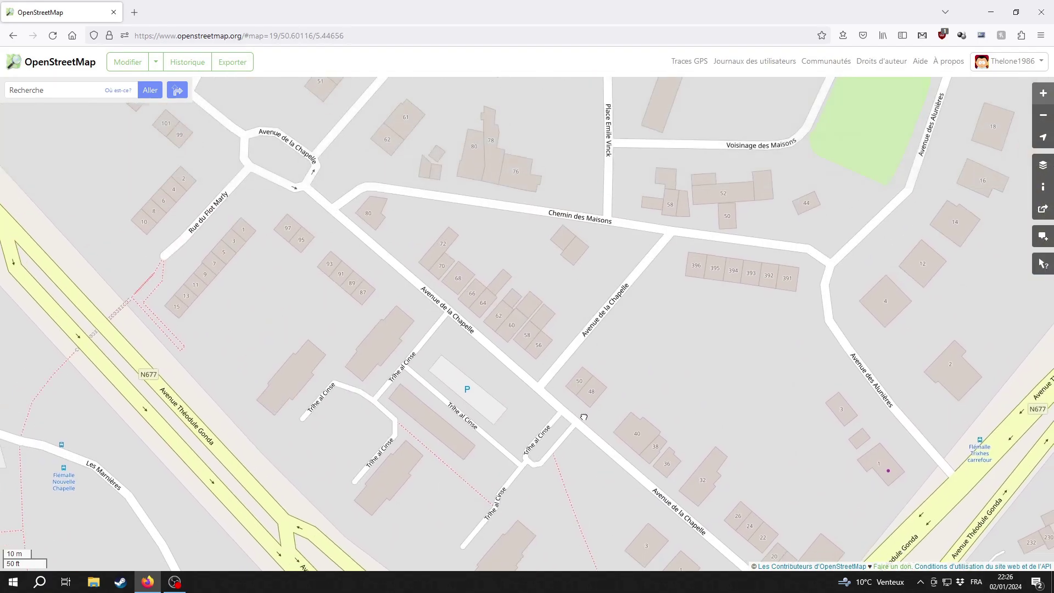
left_click_drag(817, 548, 572, 375)
left_click_drag(637, 366, 631, 471)
left_click_drag(555, 318, 560, 372)
left_click_drag(609, 296, 618, 401)
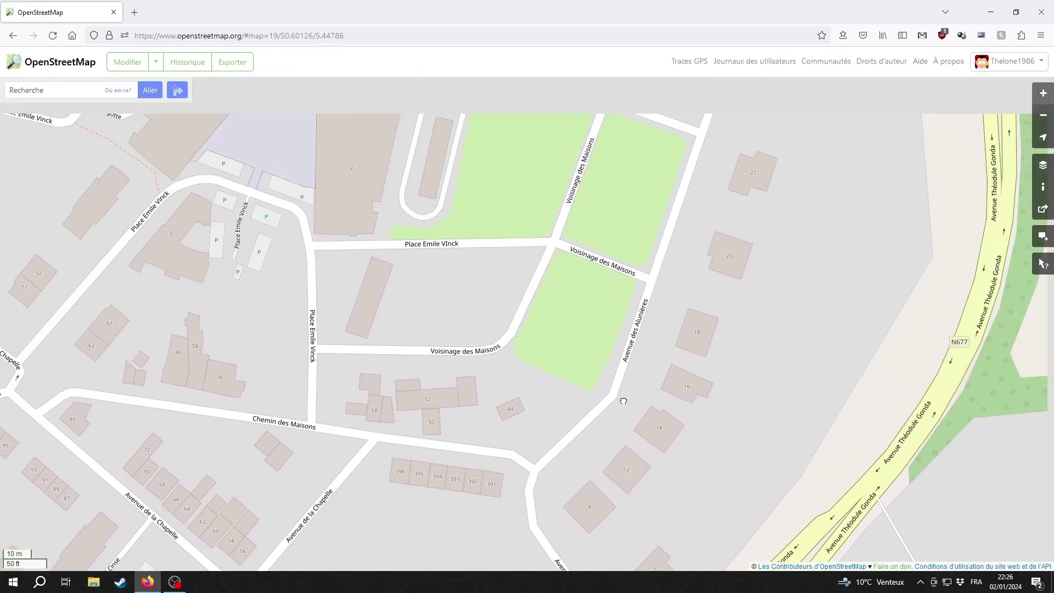
left_click_drag(642, 291, 647, 372)
left_click_drag(603, 285, 610, 388)
scroll(610, 388, "down", 1)
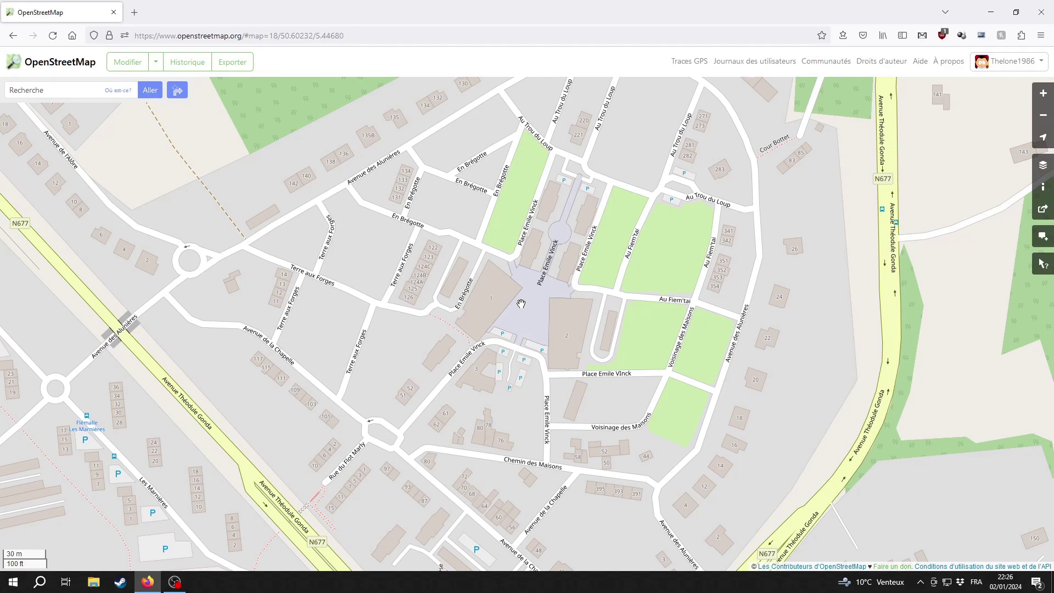
left_click_drag(540, 256, 503, 330)
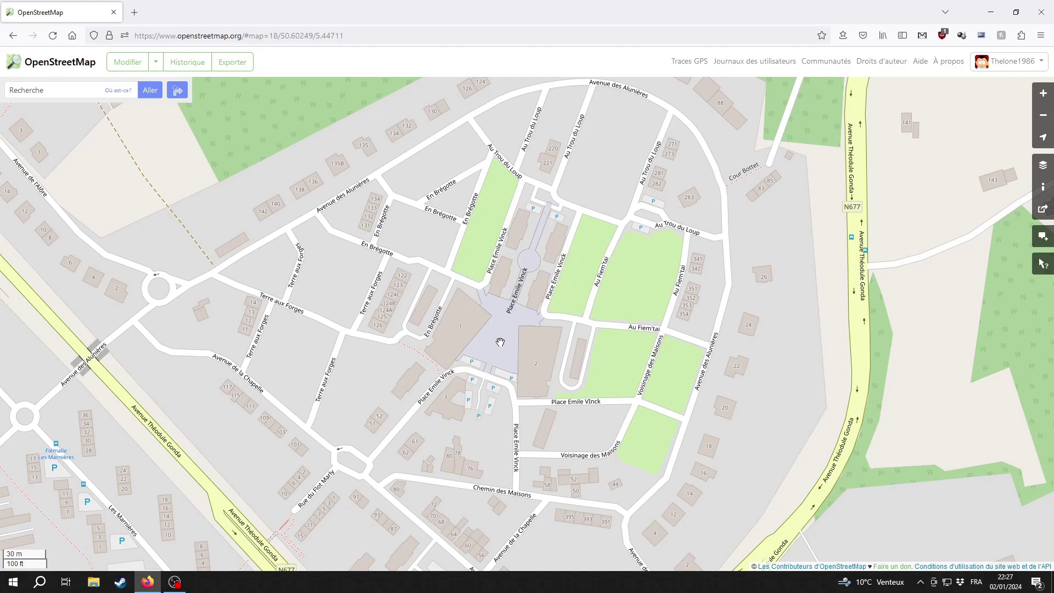
left_click_drag(515, 320, 499, 360)
left_click_drag(433, 420, 458, 388)
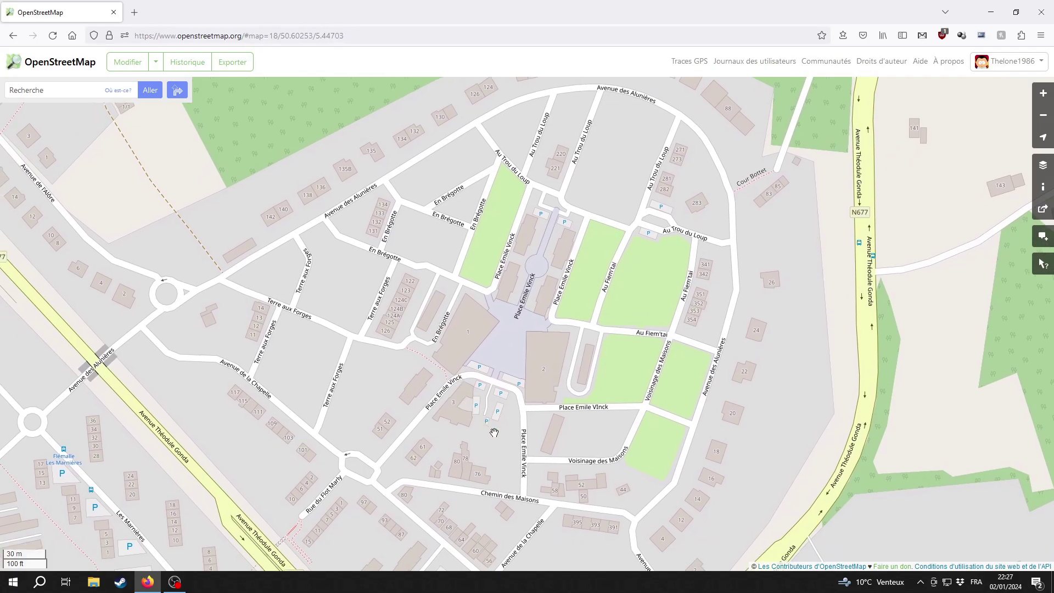